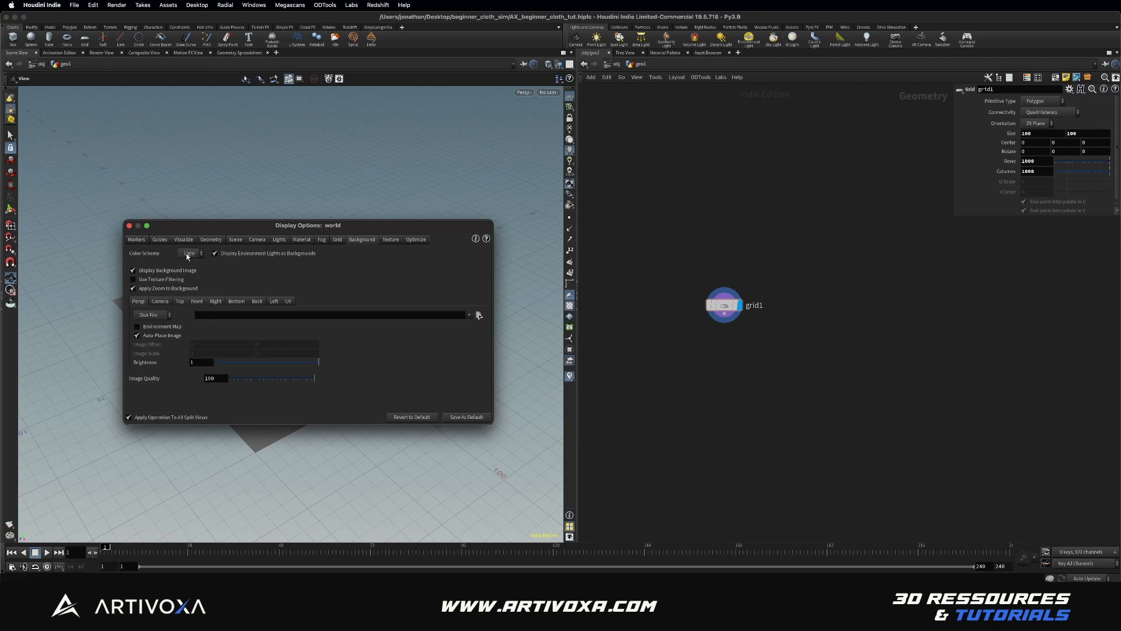
Switch the viewport background to the dark color scheme and close the display options
click(188, 254)
click(191, 282)
click(129, 226)
Add a UV Unwrap node connected below grid1 and display its result
drag(307, 316, 281, 335)
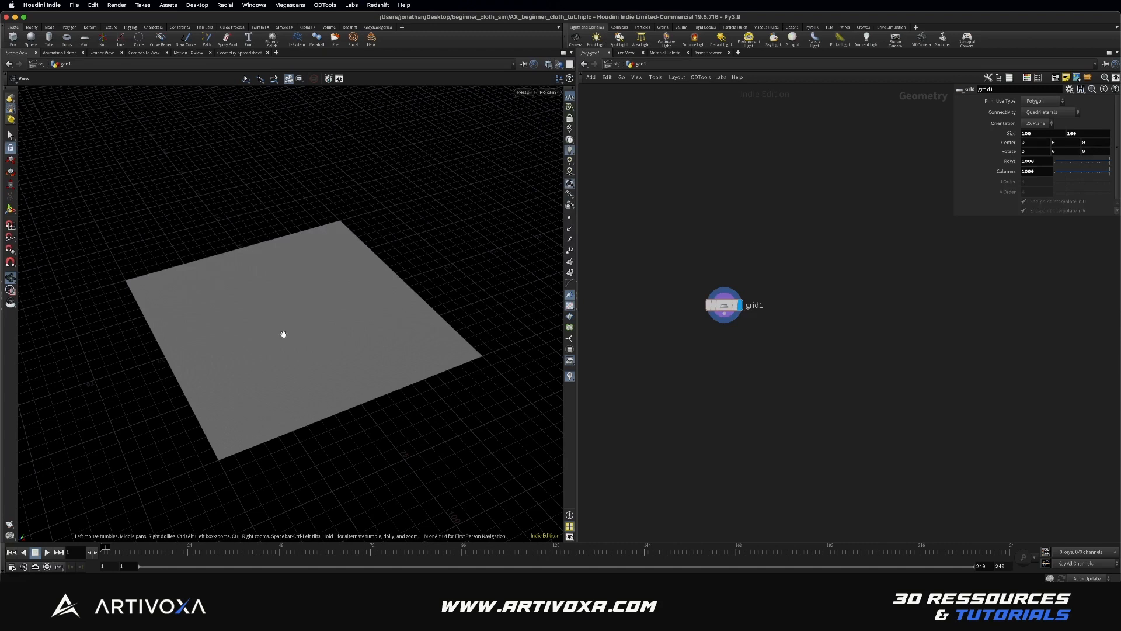
drag(284, 334, 284, 333)
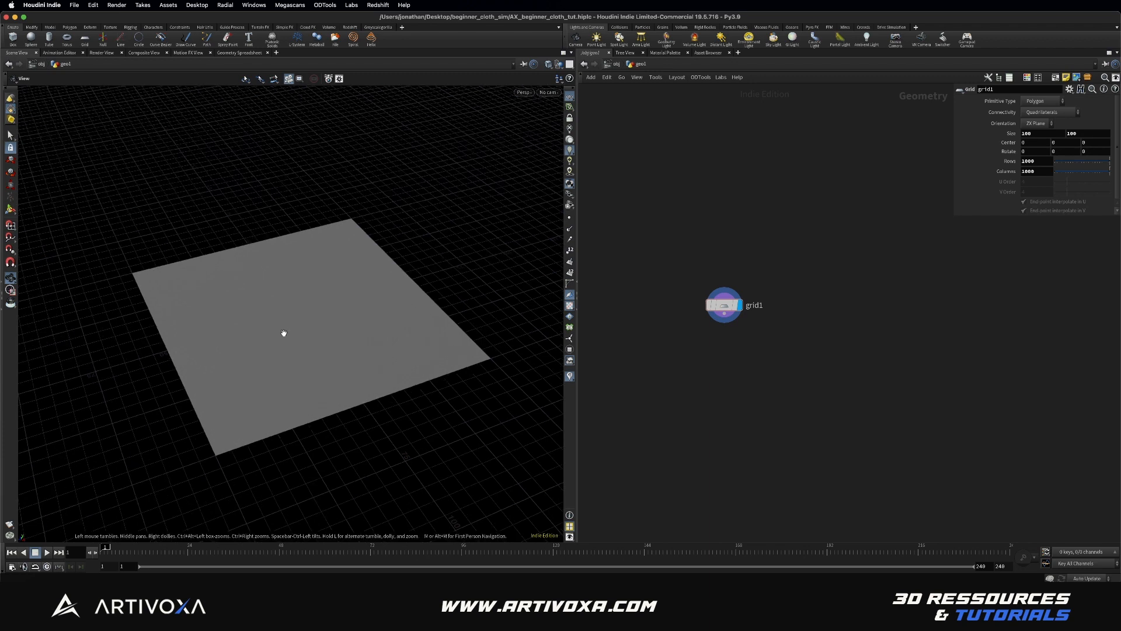
drag(283, 333, 286, 307)
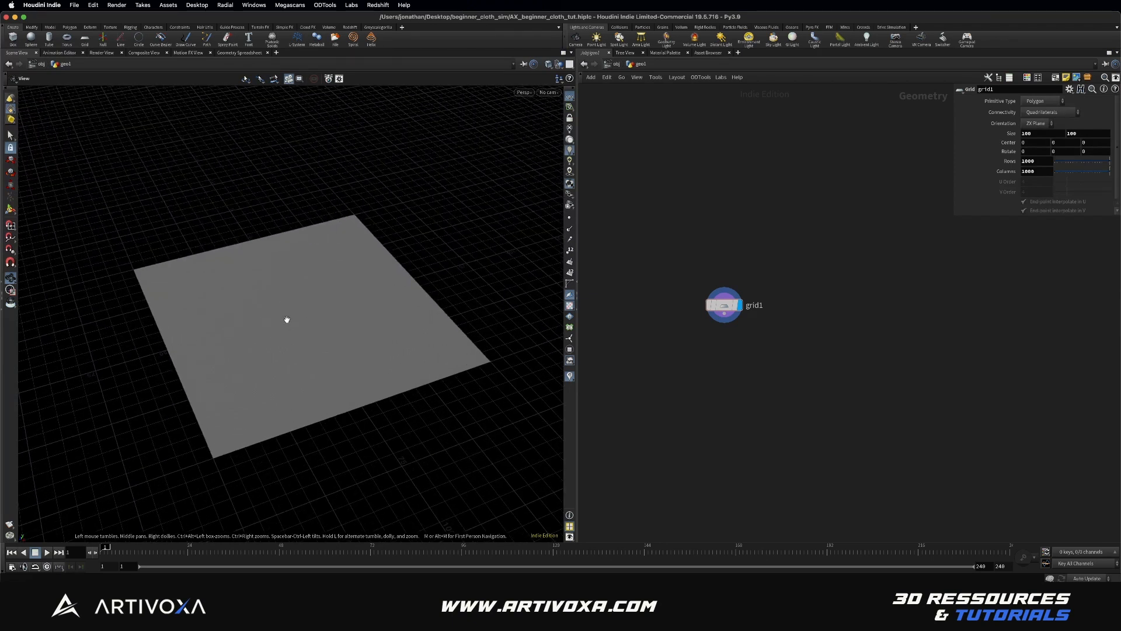
key(Tab)
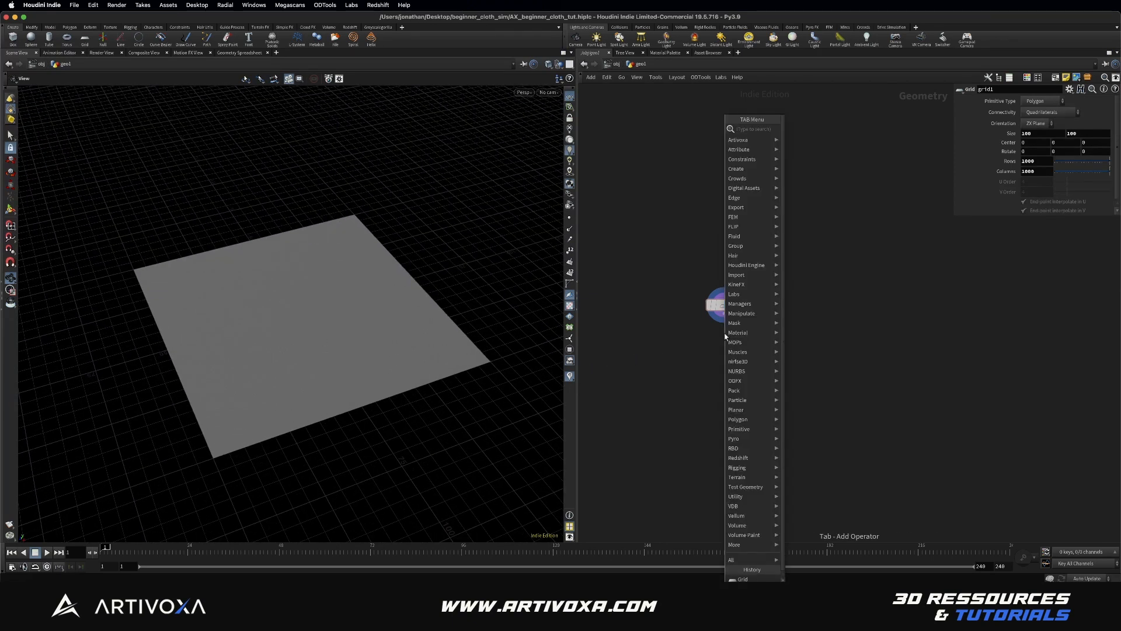
text(vu)
key(BackSpace)
key(BackSpace)
text(uvunw)
key(Return)
key(Return)
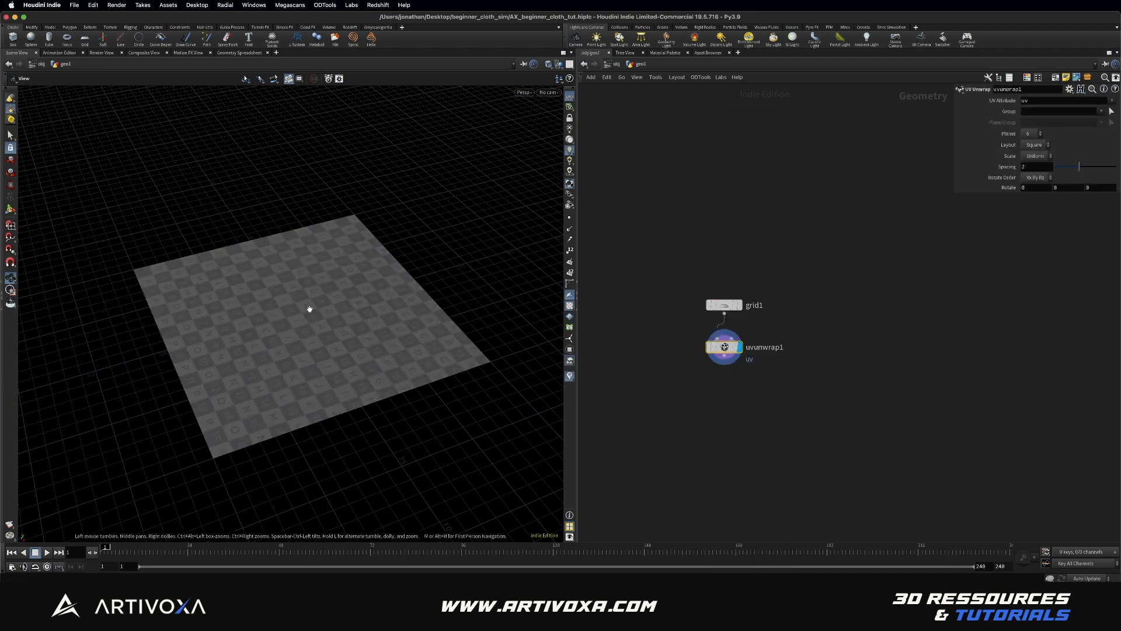
Add an Attribute Paint node connected below uvunwrap1 and display it
drag(310, 300, 305, 306)
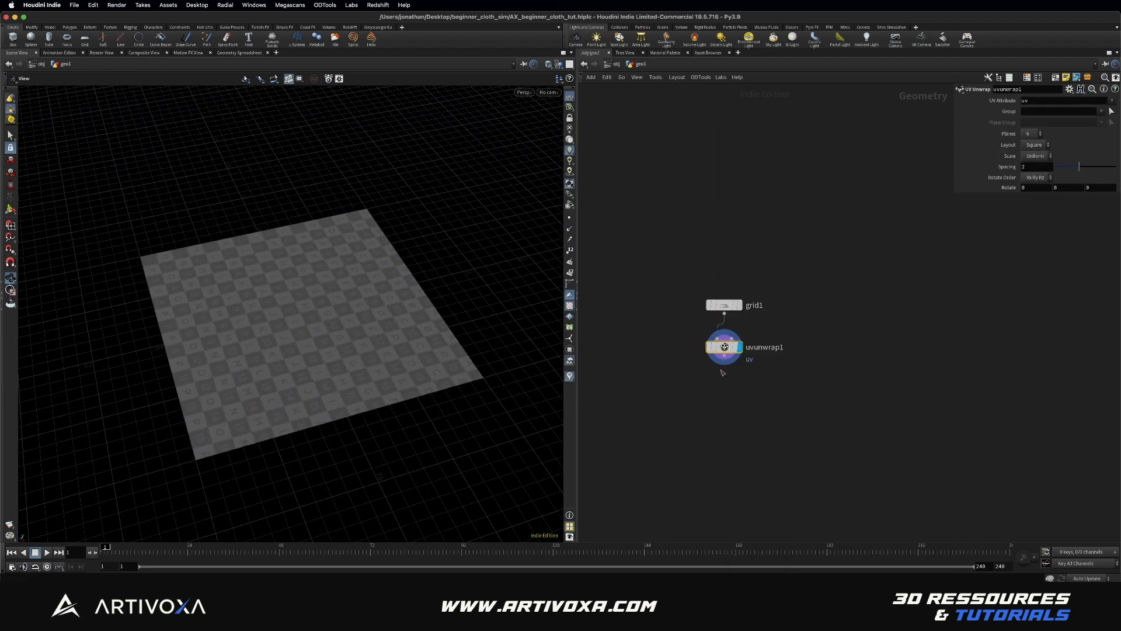
key(Tab)
key(Escape)
click(722, 374)
drag(722, 383, 725, 387)
click(740, 387)
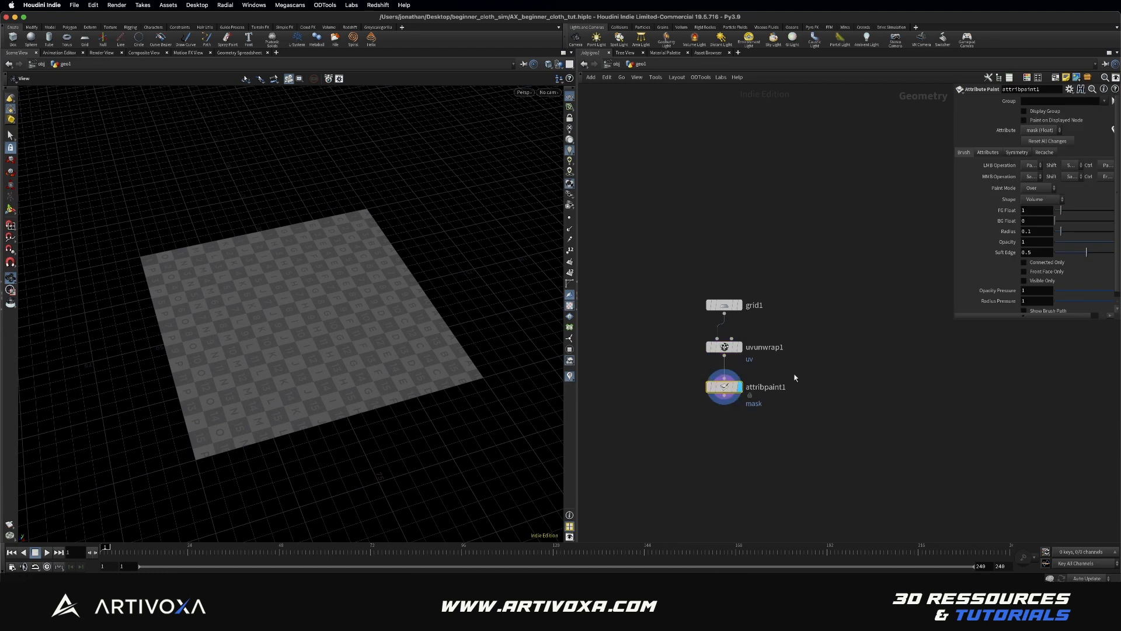
Show the grid in the top view, activate attribute painting and enlarge the brush radius to about 12.25
drag(288, 335, 228, 308)
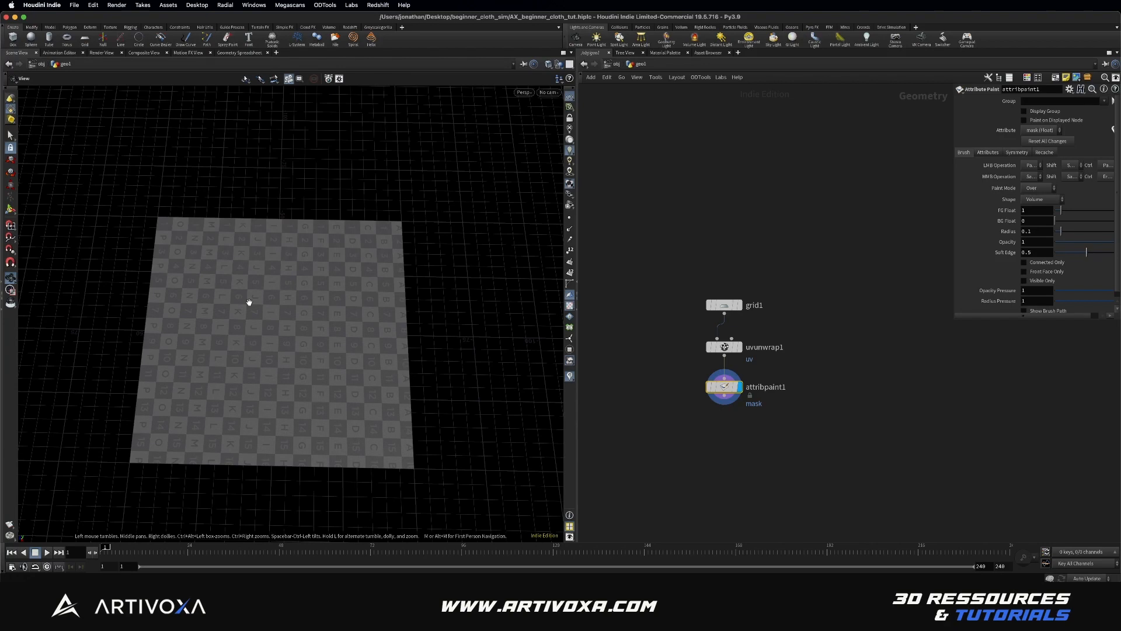
drag(273, 300, 293, 299)
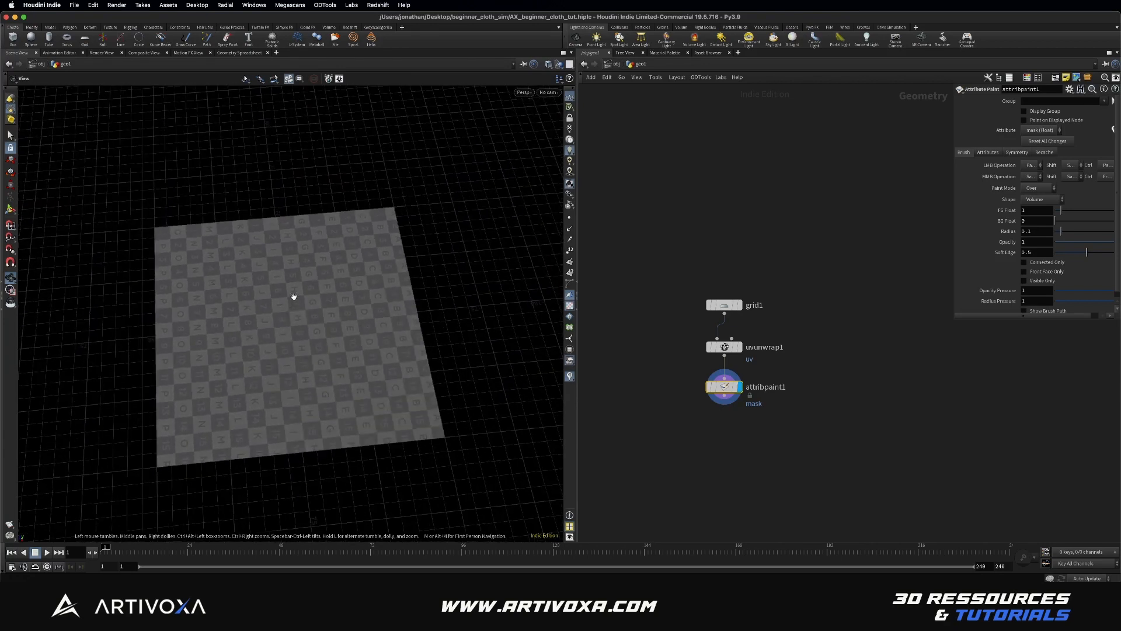
key(space+2)
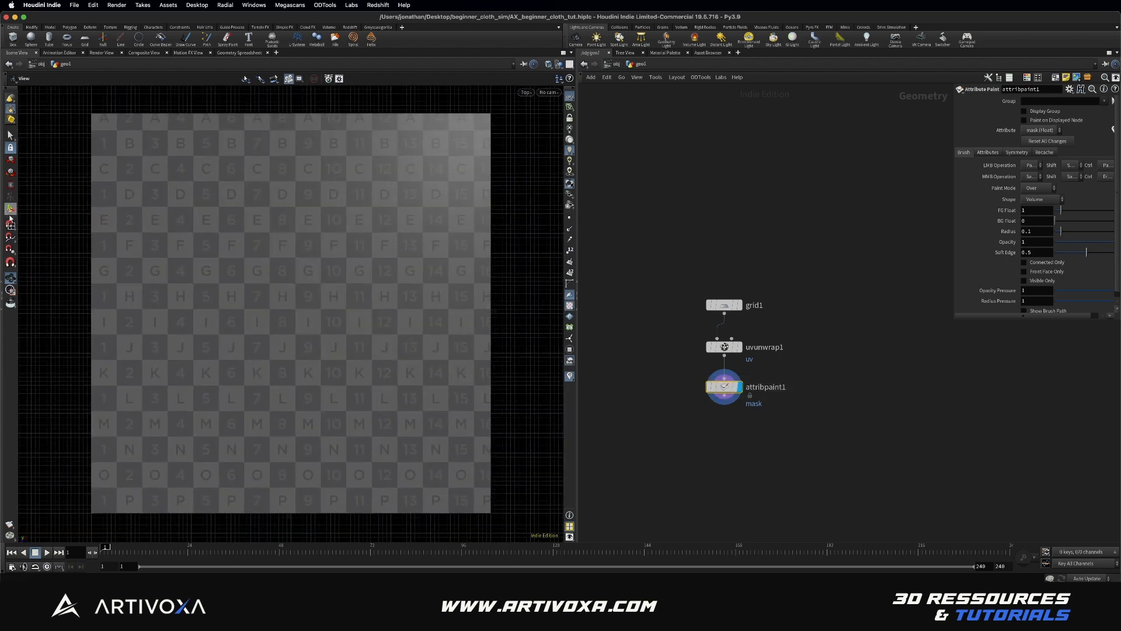
click(10, 208)
scroll(193, 244, up, 3)
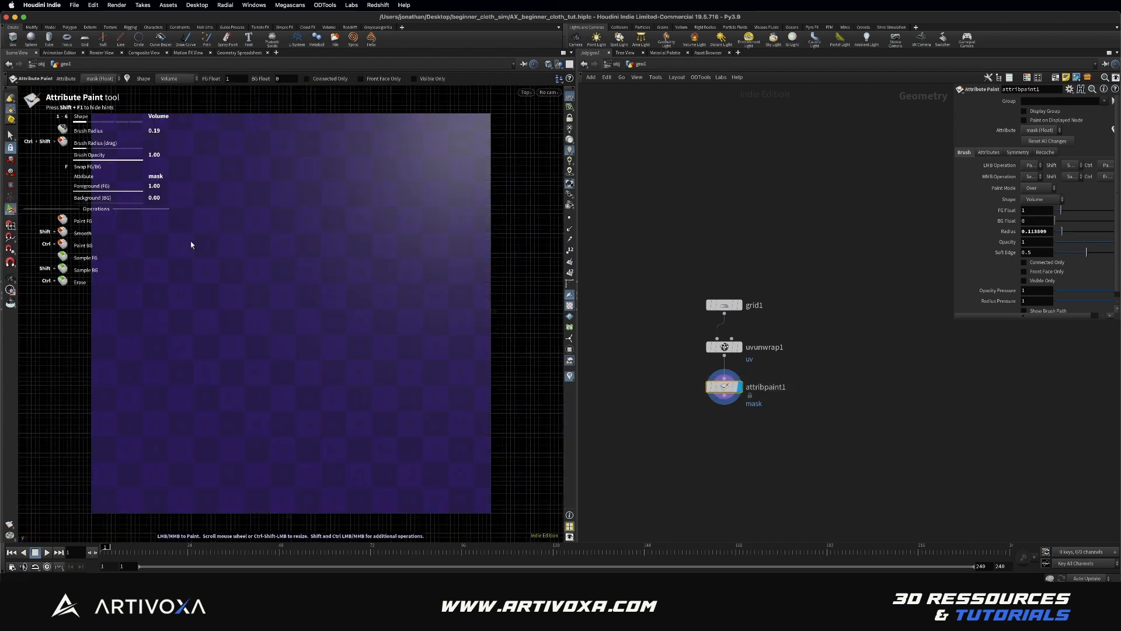
scroll(226, 264, up, 15)
scroll(226, 266, down, 1)
middle_click(195, 243)
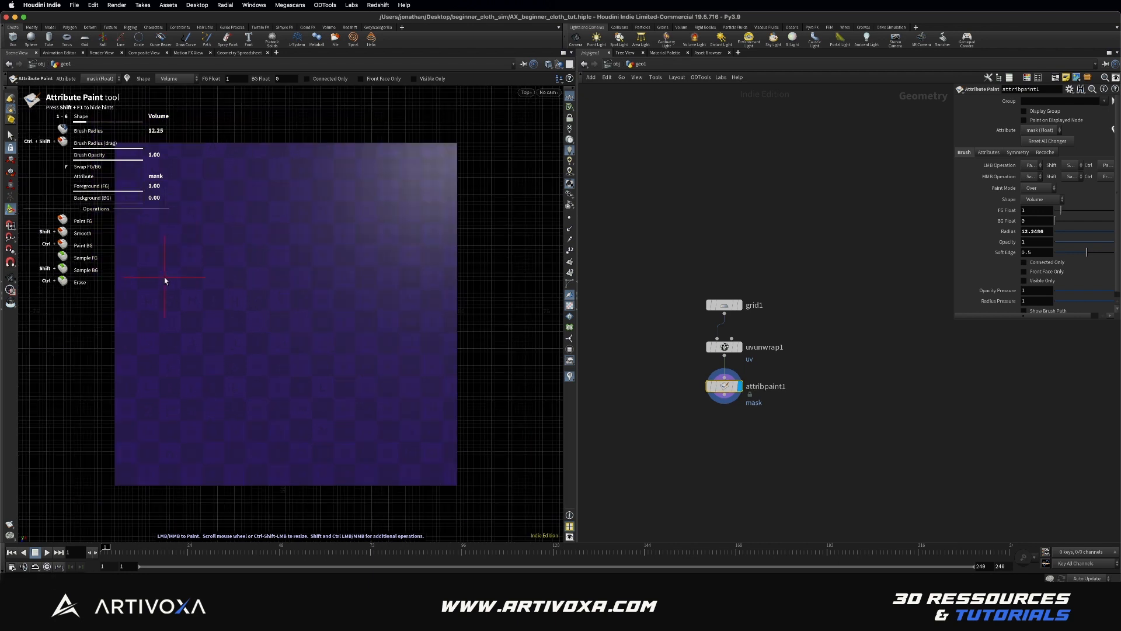
Paint four separate curved mask areas across the grid's quadrants, then leave the paint tool
click(164, 280)
mouse_move(151, 287)
mouse_down()
mouse_move(205, 213)
mouse_move(268, 195)
mouse_move(288, 228)
mouse_up()
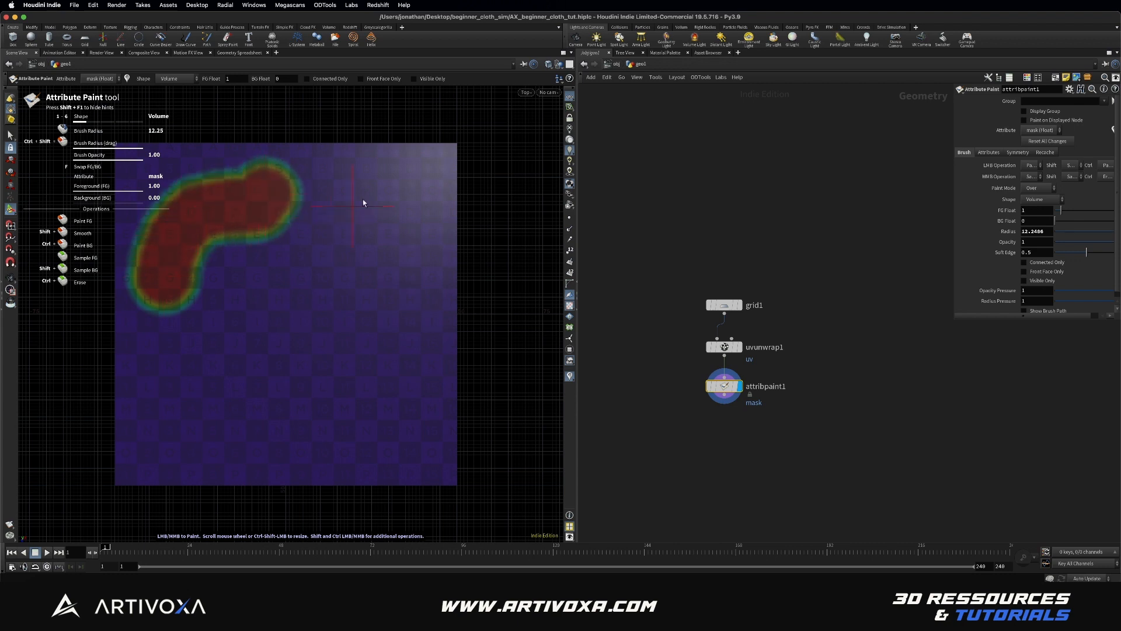
mouse_move(385, 205)
mouse_down()
mouse_move(390, 237)
mouse_move(298, 264)
mouse_move(248, 349)
mouse_move(228, 355)
mouse_up()
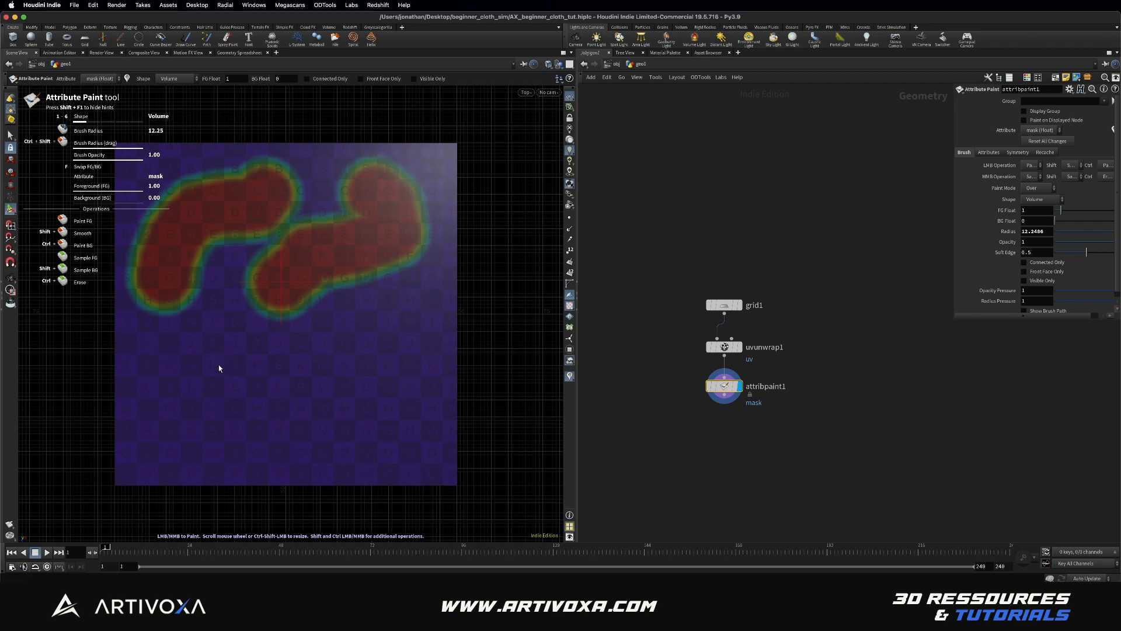
mouse_move(164, 397)
mouse_down()
mouse_move(200, 363)
mouse_move(245, 383)
mouse_move(260, 412)
mouse_up()
mouse_move(329, 429)
mouse_down()
mouse_move(388, 388)
mouse_move(401, 343)
mouse_up()
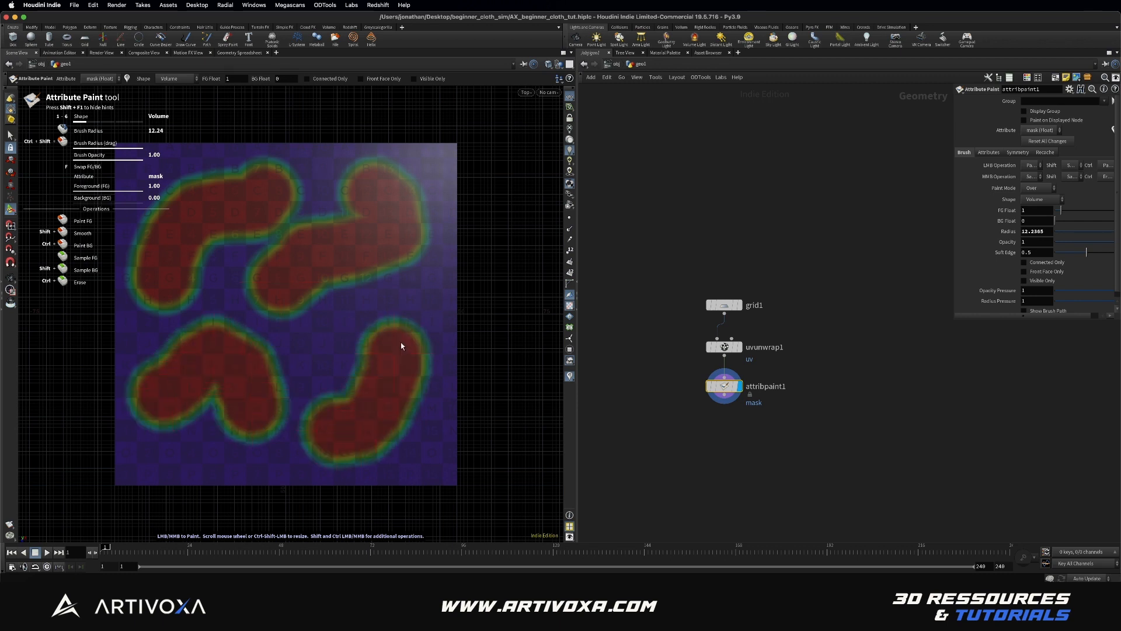
mouse_move(364, 393)
mouse_down()
mouse_move(338, 345)
mouse_move(347, 330)
mouse_up()
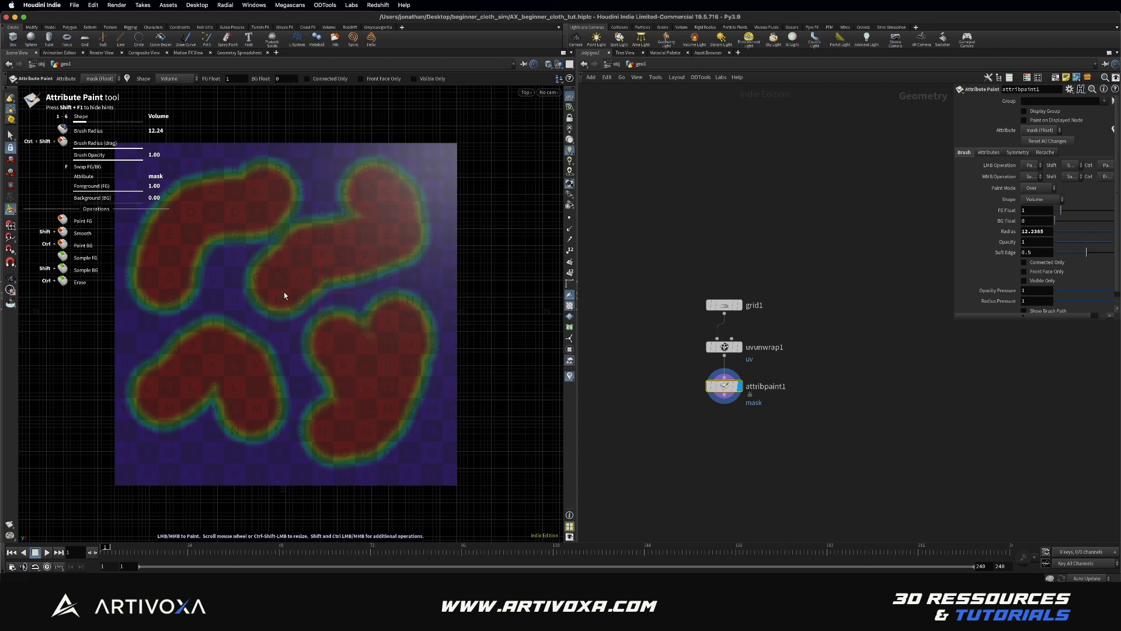
key(Escape)
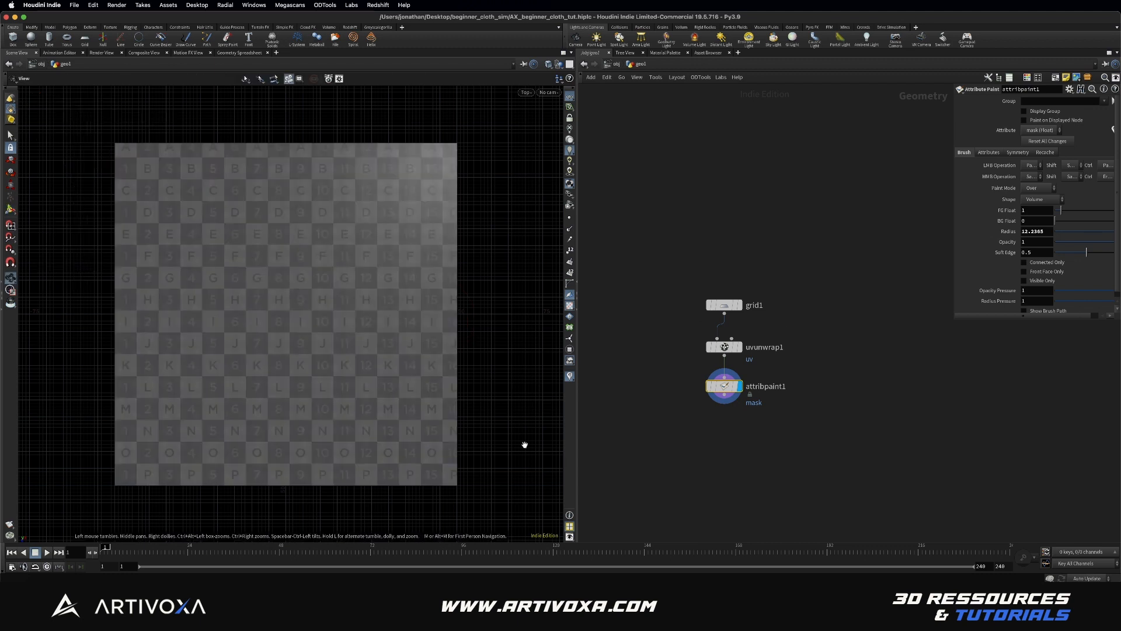
Add an Attribute Blur node connected below attribpaint1 and display it
key(Tab)
text(att bl)
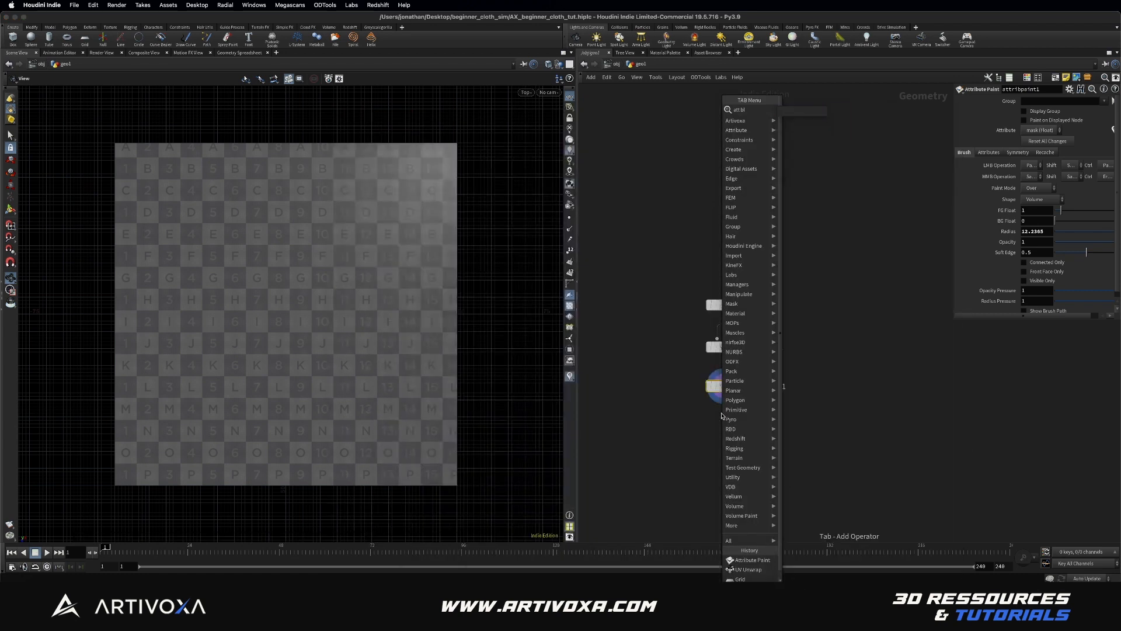
key(Return)
click(723, 423)
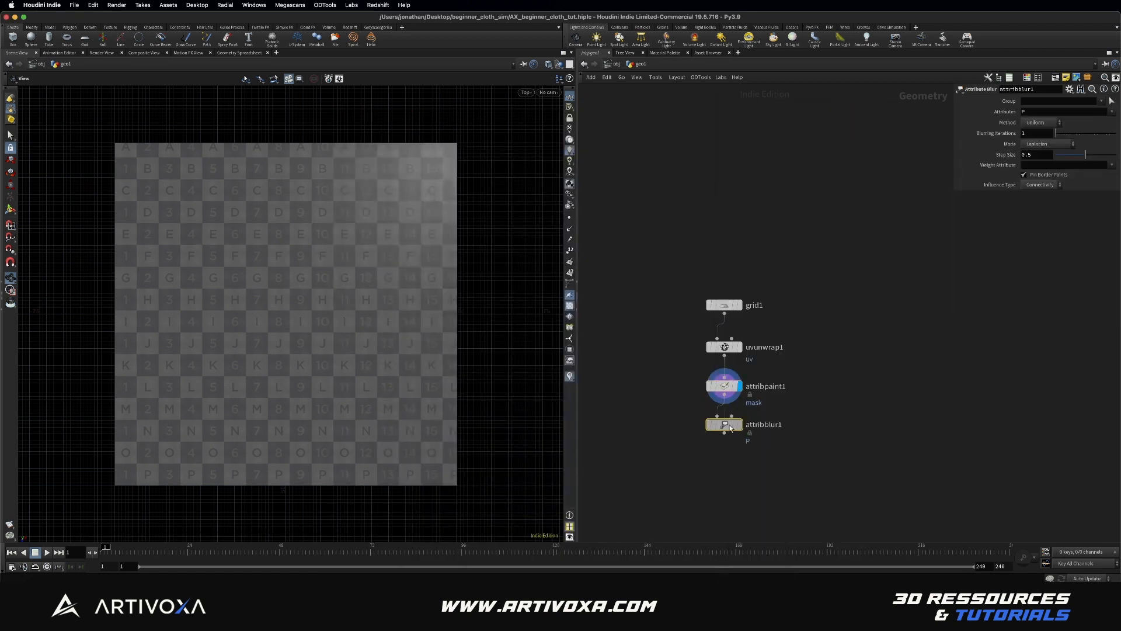
click(739, 428)
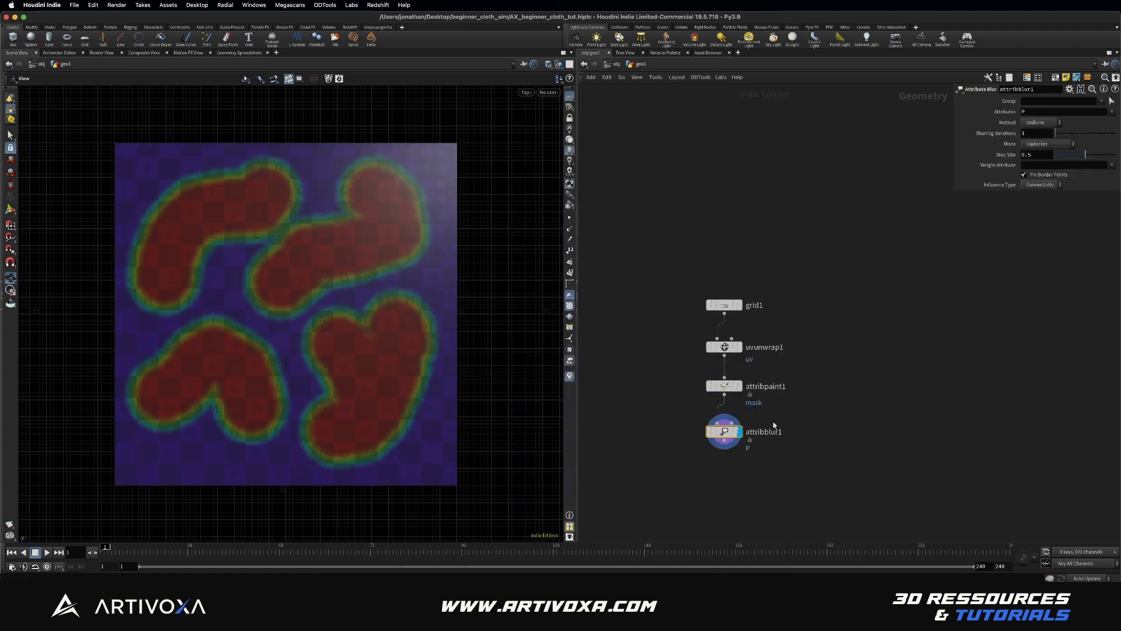
Set attribblur1 to blur the mask attribute with Pin Border Points off, Proximity influence and 100 blurring iterations
click(1043, 112)
key(Return)
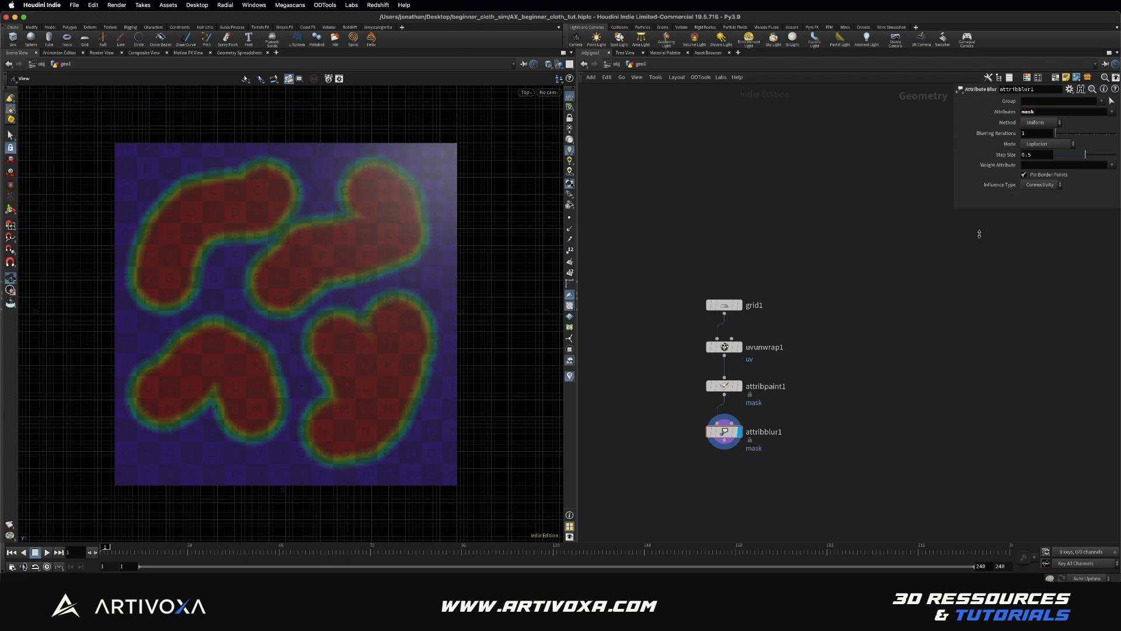
click(1041, 185)
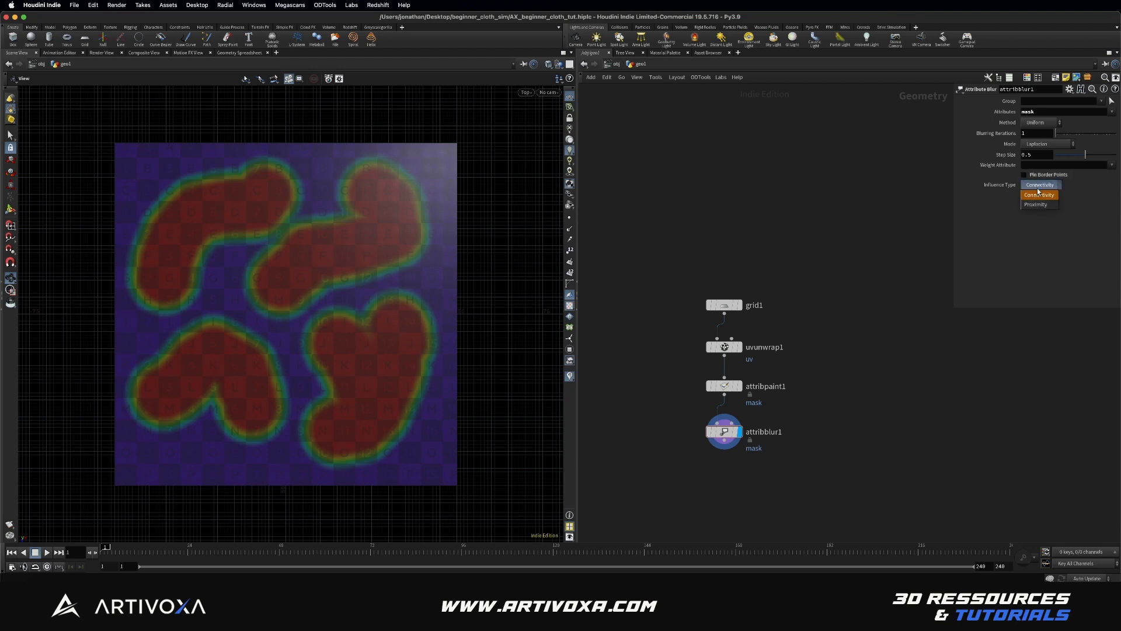
click(1042, 195)
drag(954, 163, 769, 164)
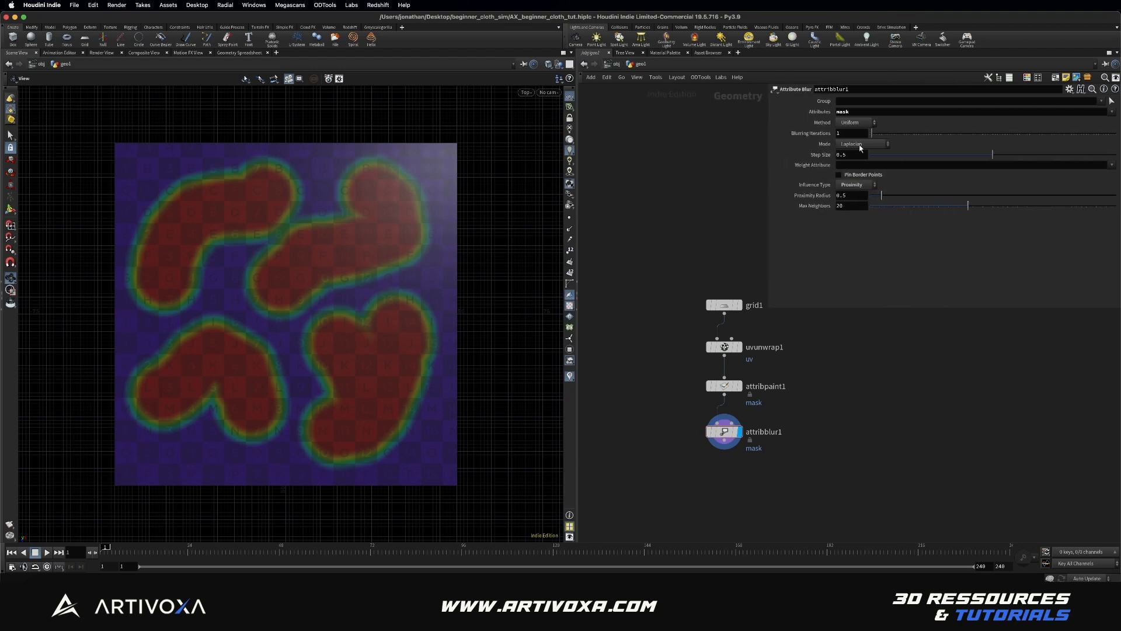
drag(874, 133, 1114, 134)
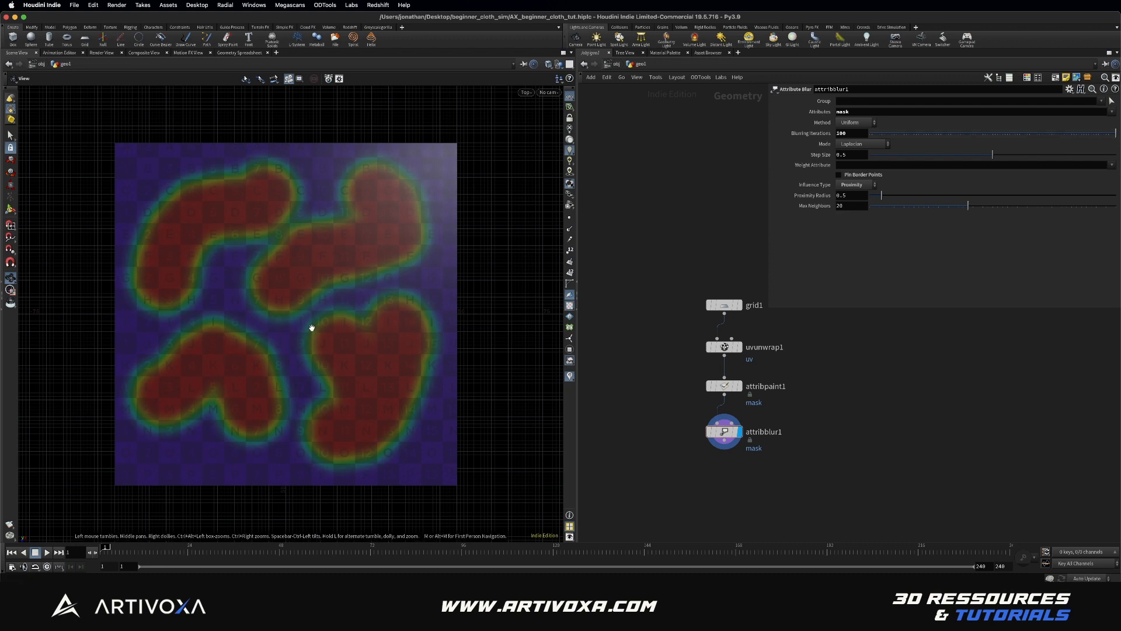
Add a Mountain node connected below attribblur1 and display it
drag(312, 328, 323, 298)
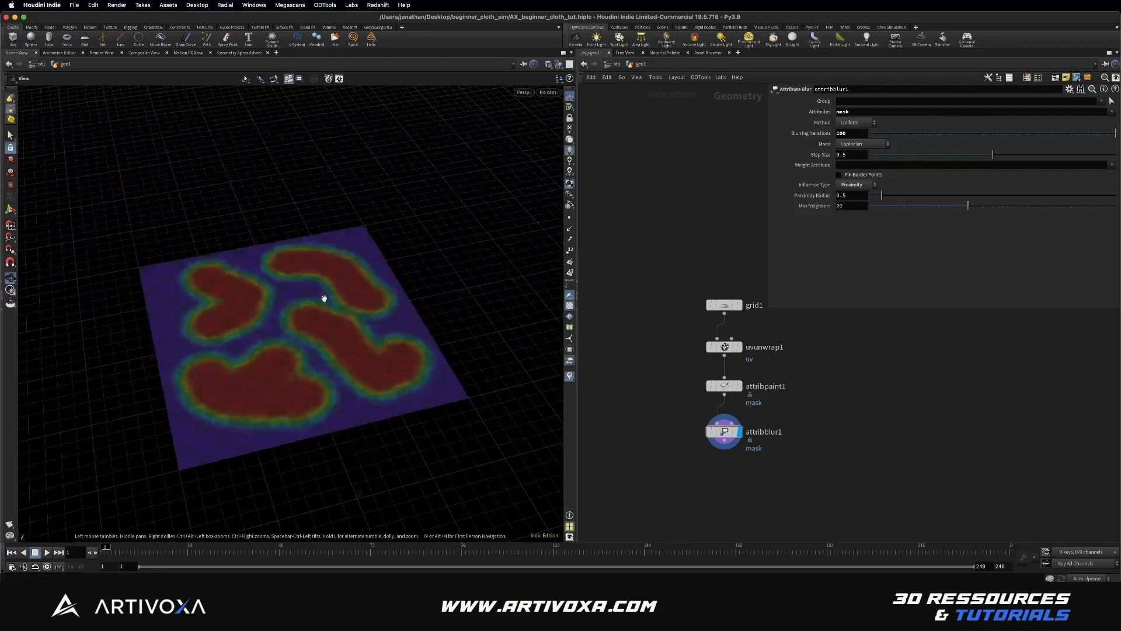
click(726, 441)
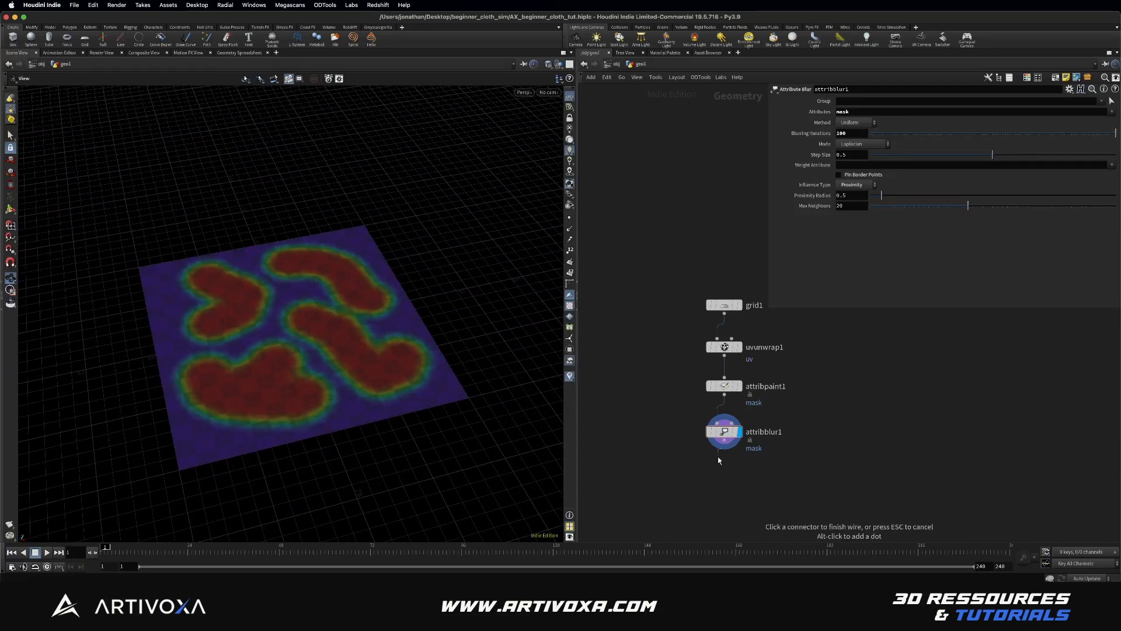
key(Tab)
text(mount)
key(Return)
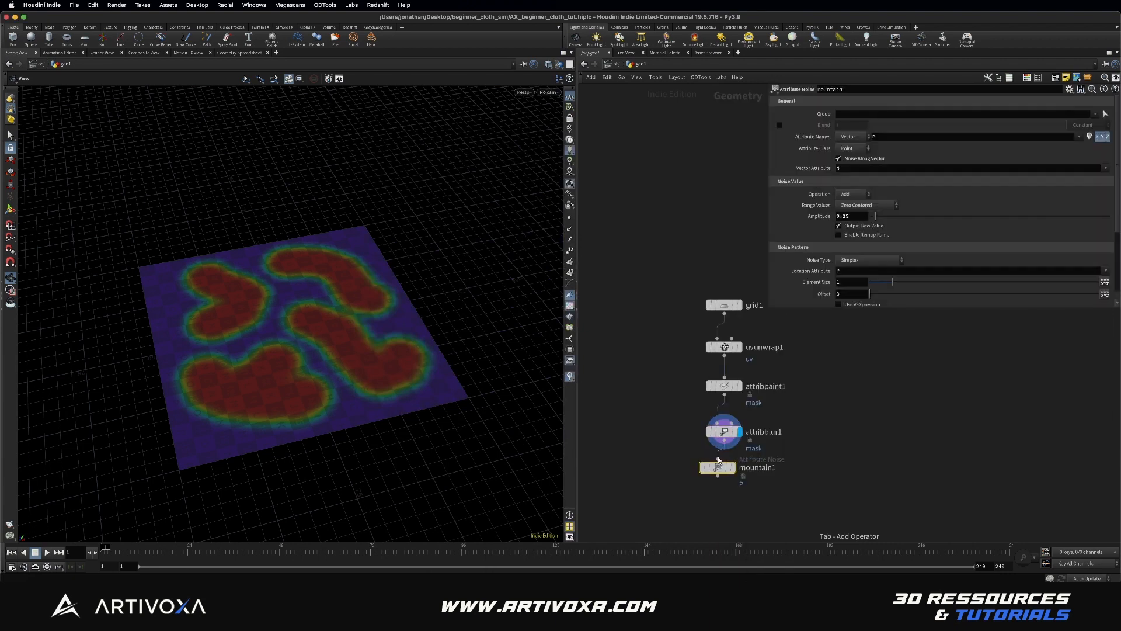
click(724, 467)
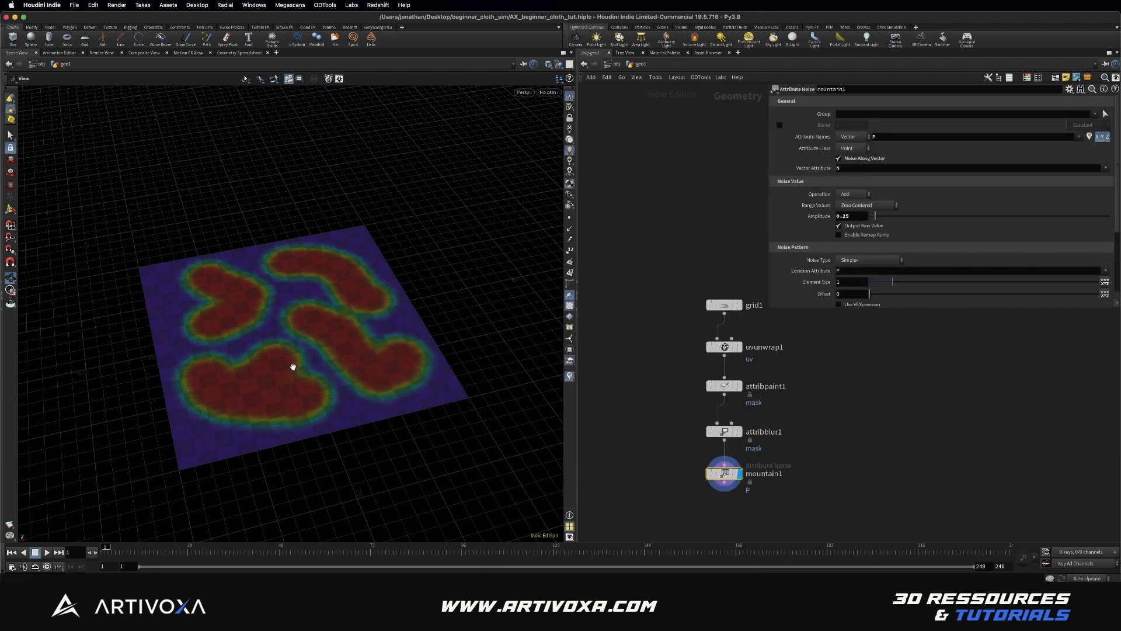
Turn off the colored mask visualization in the viewport and inspect the plain grid surface
mouse_move(293, 367)
mouse_down()
mouse_move(318, 338)
mouse_move(296, 368)
mouse_move(262, 341)
mouse_up()
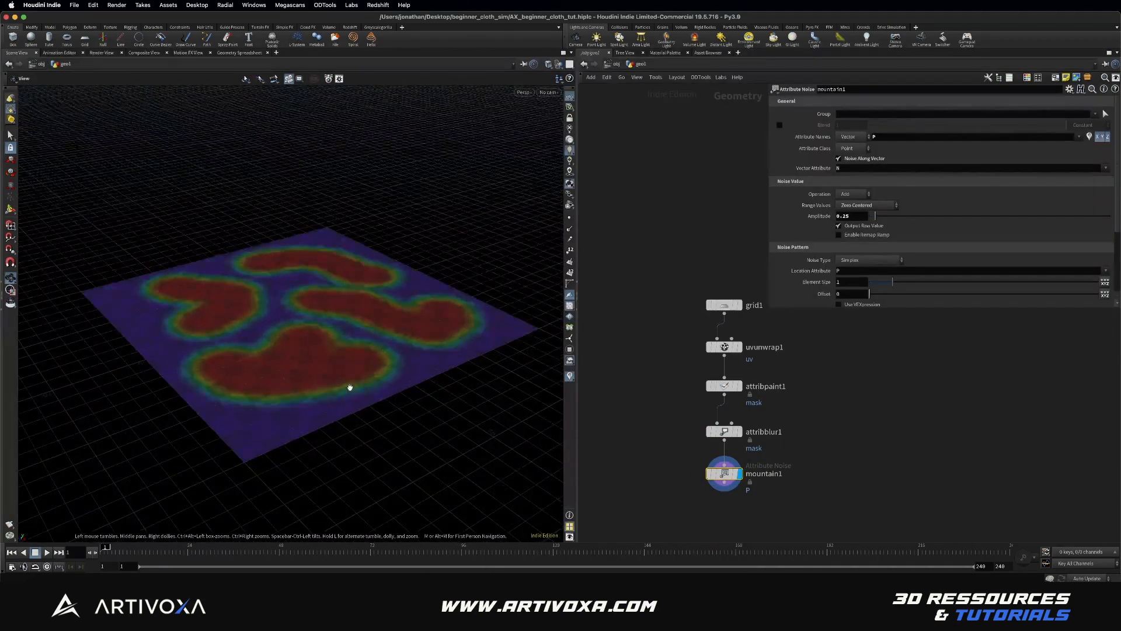
click(570, 378)
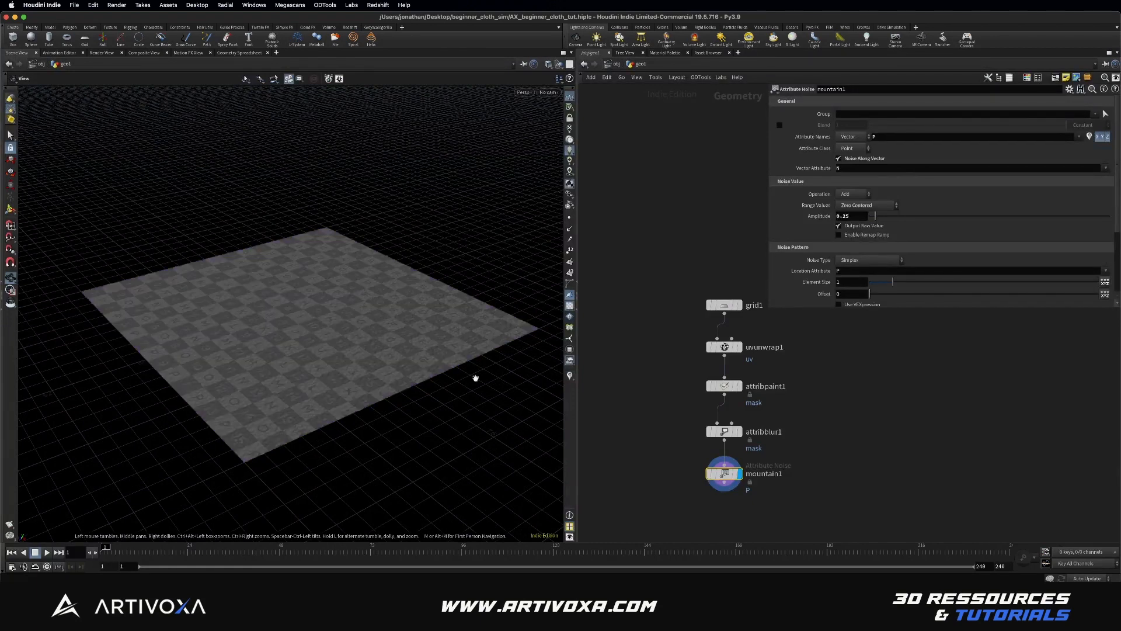
drag(476, 380, 388, 360)
scroll(296, 408, up, 5)
scroll(314, 370, down, 5)
scroll(316, 369, down, 6)
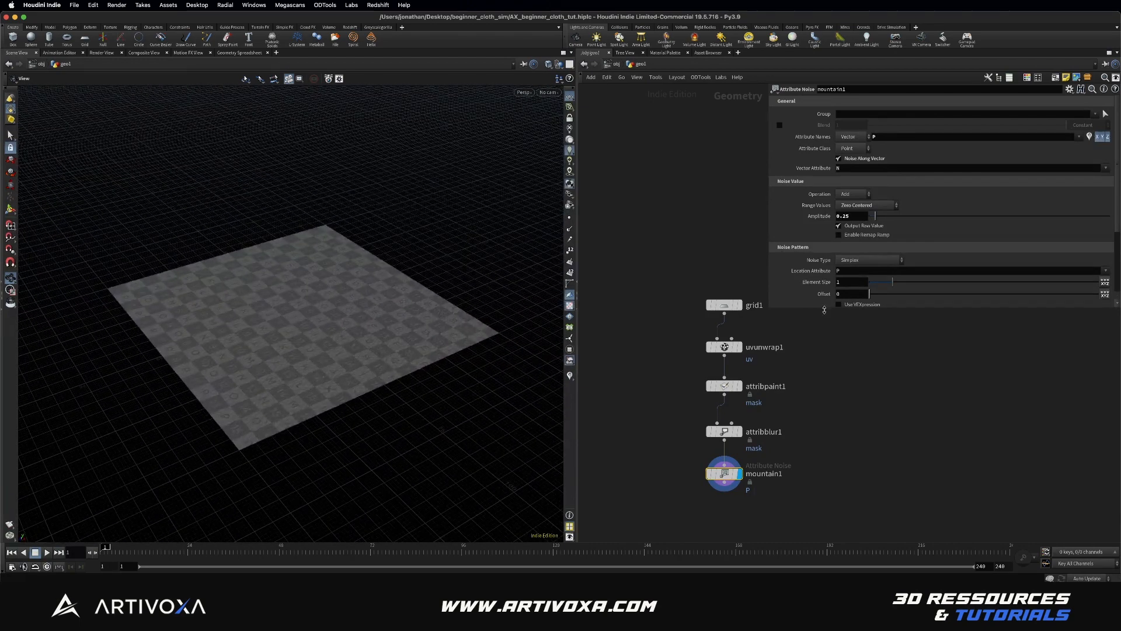
Set the mountain1 noise to an element size of 20 and an amplitude of 20
drag(825, 309, 825, 415)
drag(892, 282, 1053, 280)
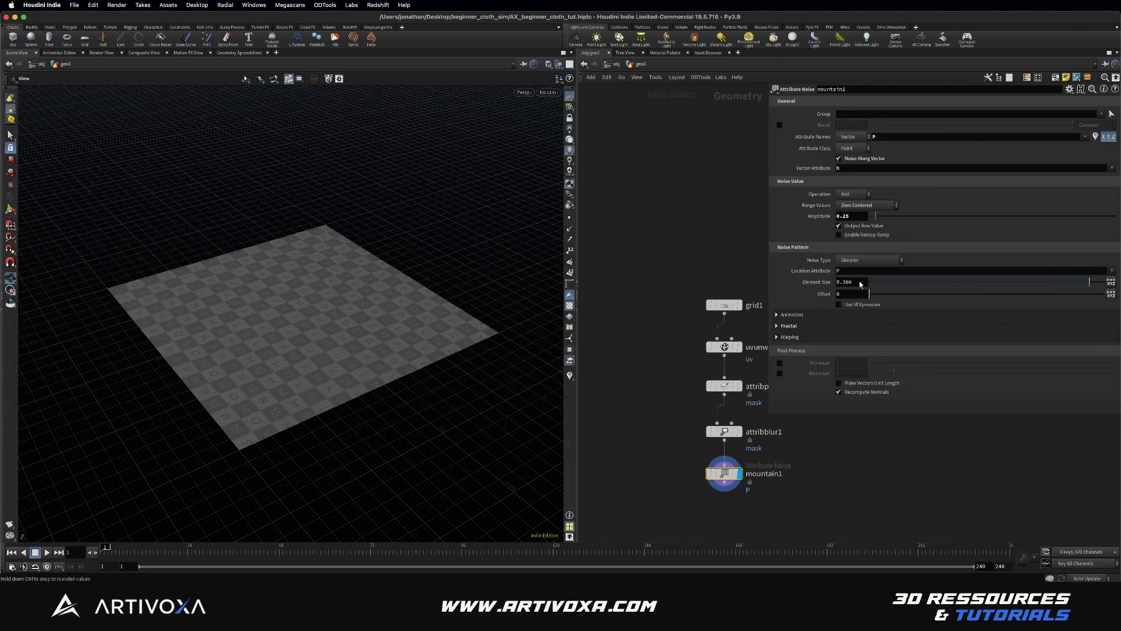
click(852, 282)
text(20)
key(Return)
click(859, 216)
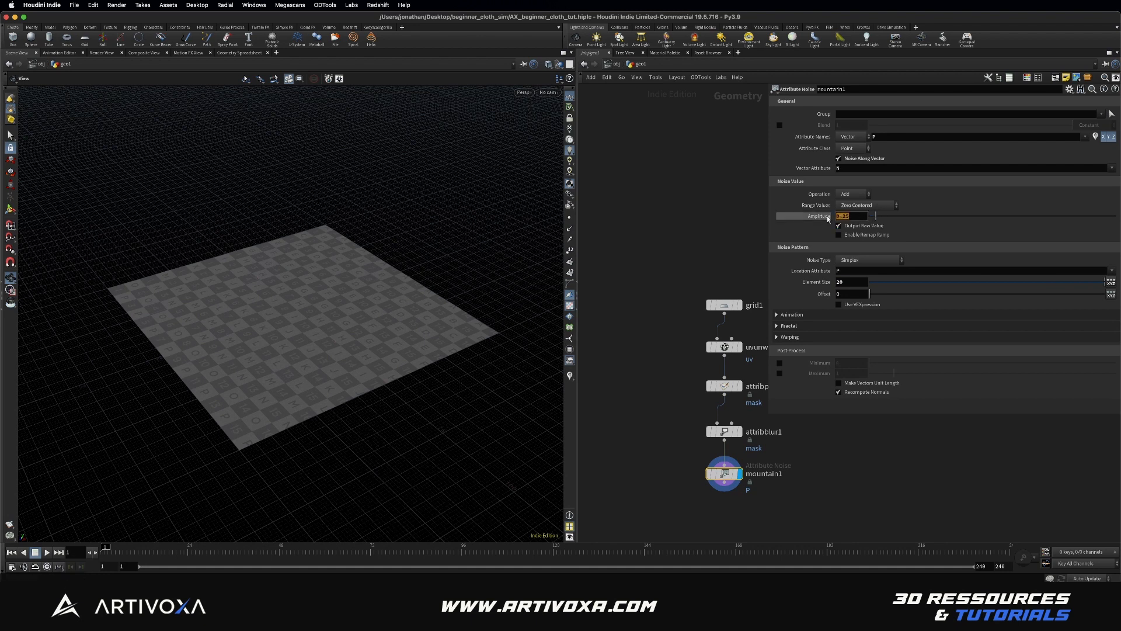
text(20)
key(Return)
Enable Blend on mountain1 and drive it with the mask attribute so noise only affects the painted areas
drag(311, 310, 263, 346)
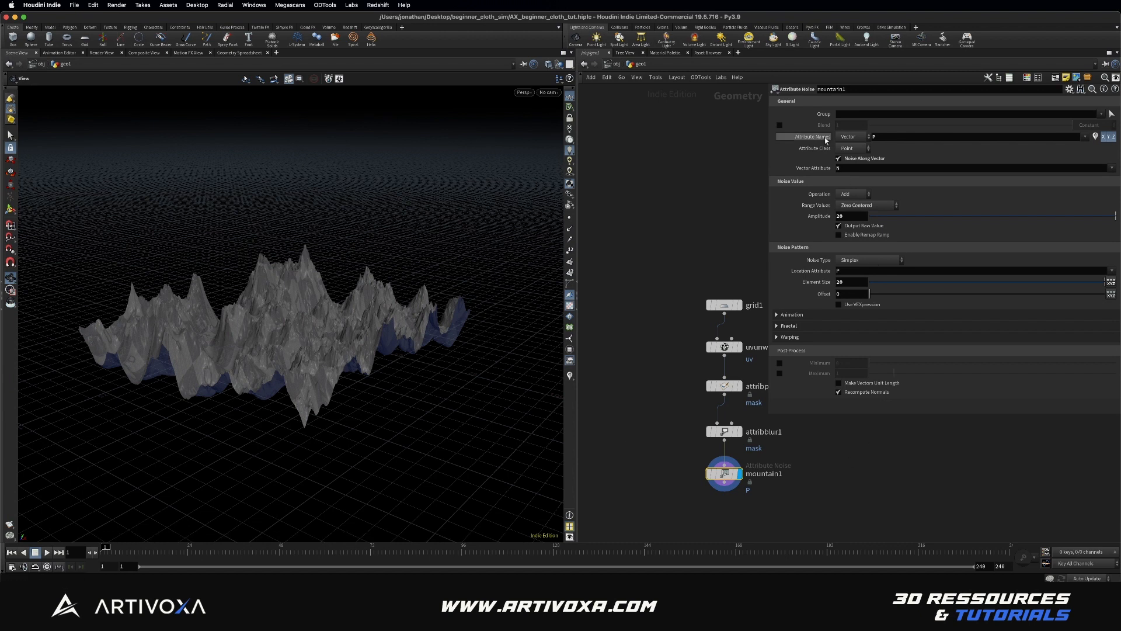
click(780, 127)
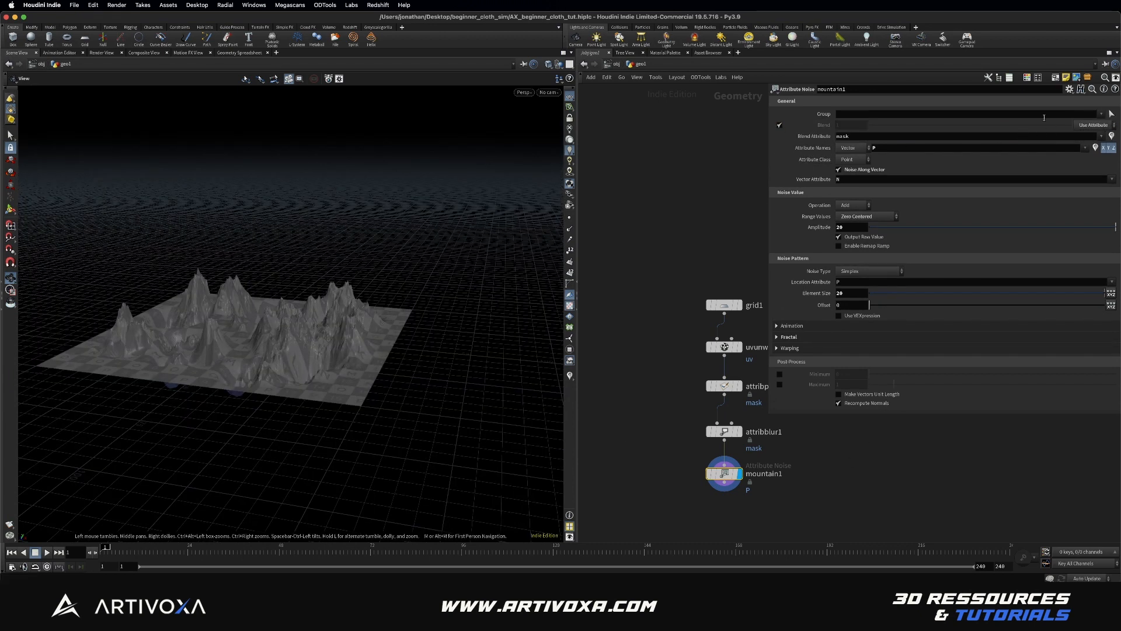
Set the mountain1 noise range values to Positive and its noise type to Worley Cellular F1
drag(391, 305, 248, 356)
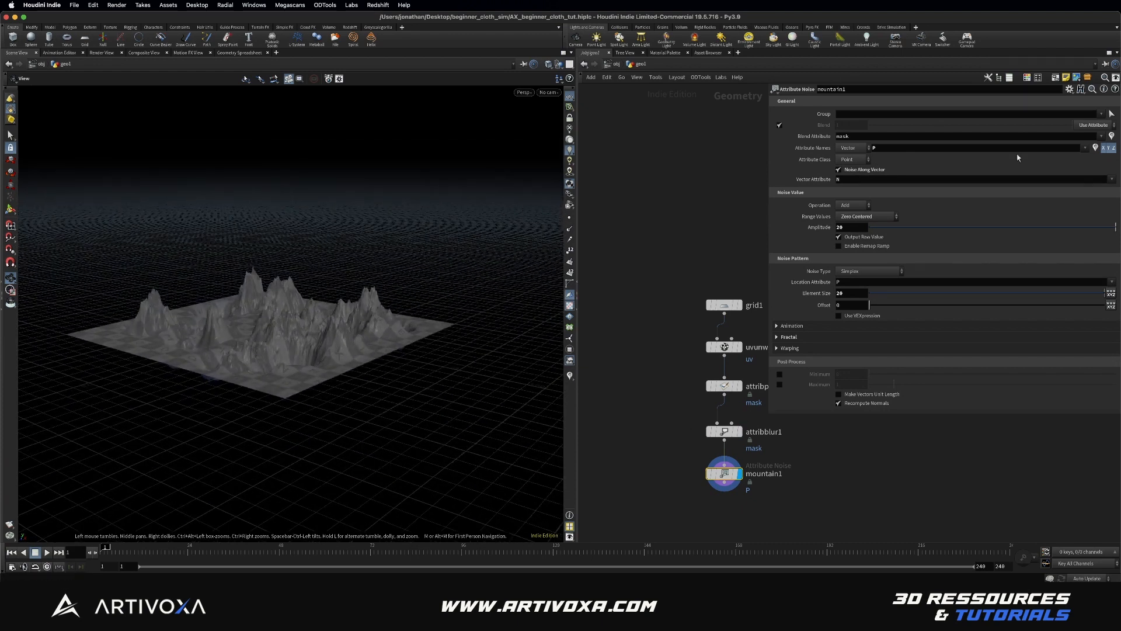
click(860, 217)
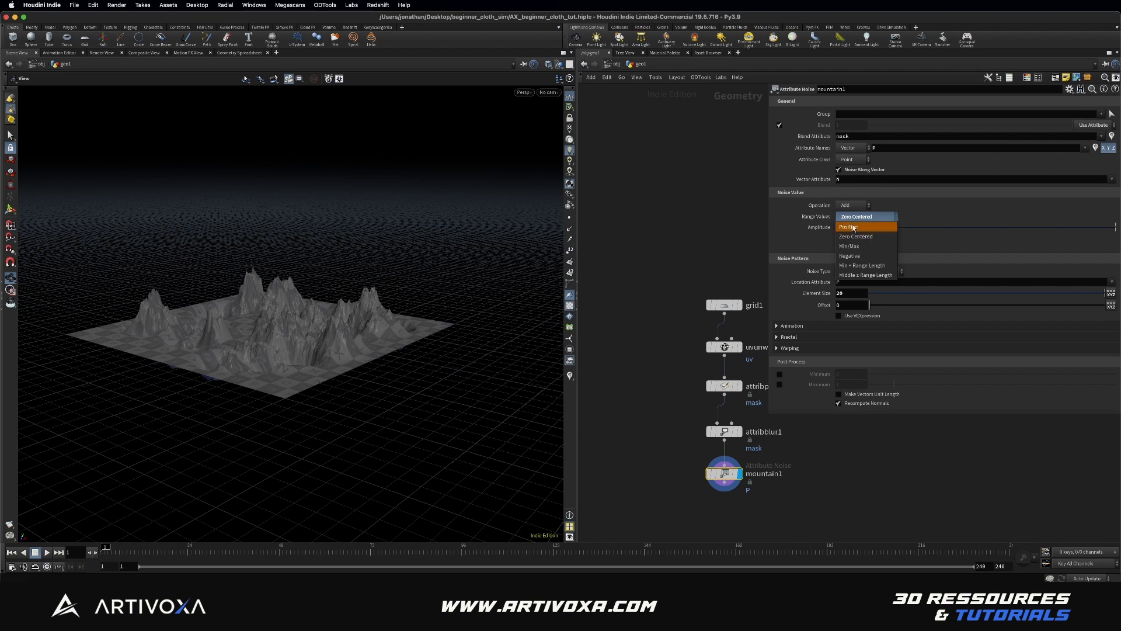
click(858, 228)
drag(246, 334, 342, 324)
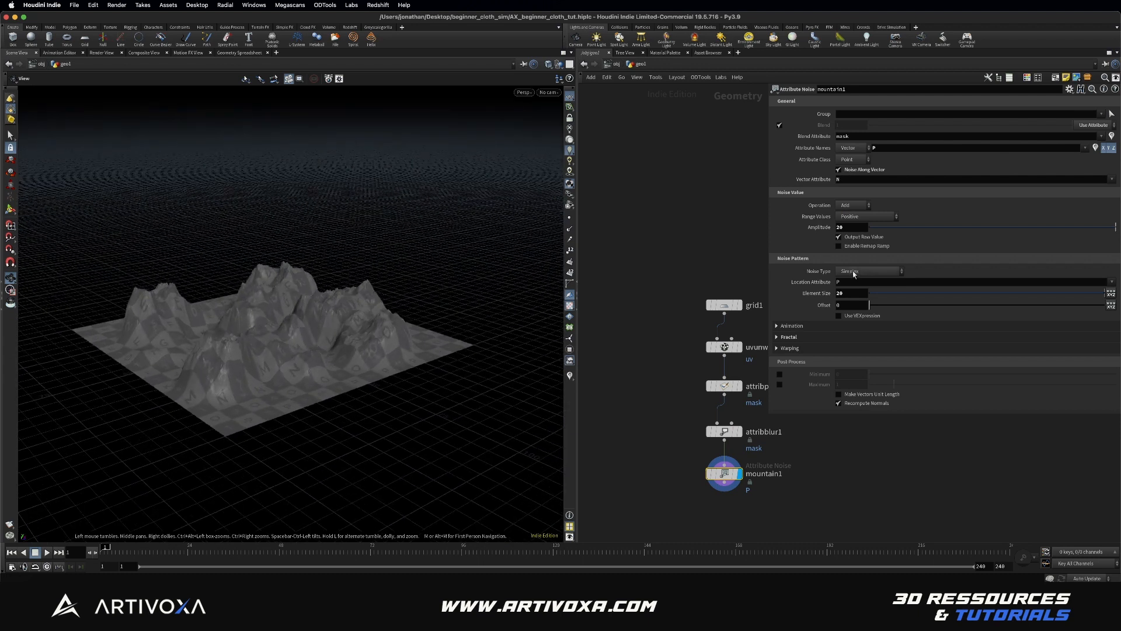
click(854, 274)
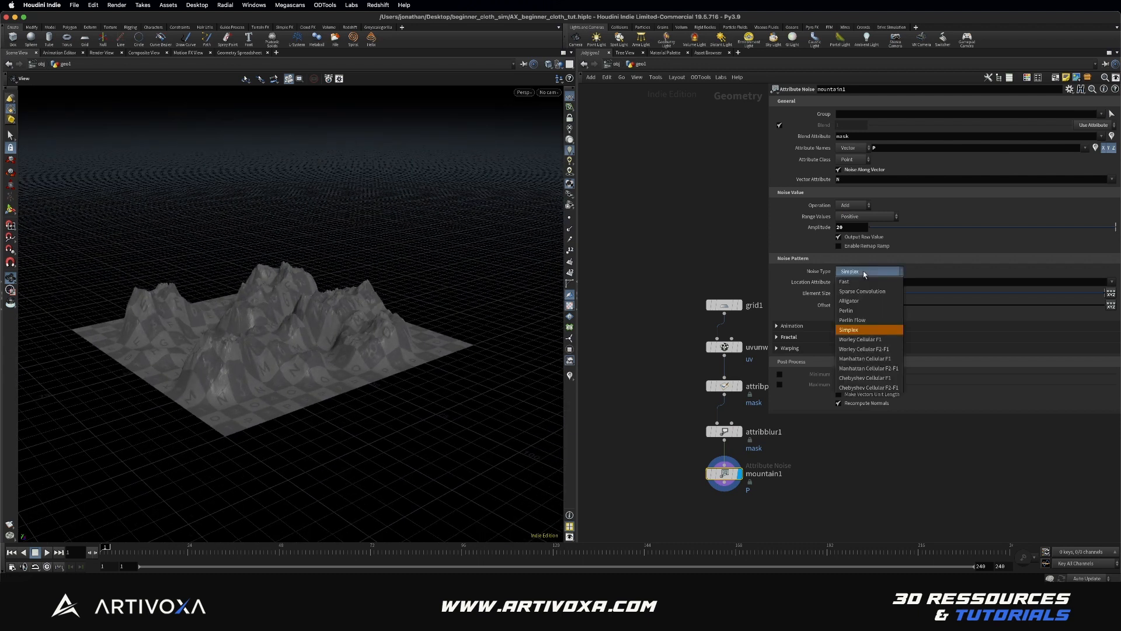
click(874, 340)
mouse_move(250, 325)
mouse_down()
mouse_move(326, 321)
mouse_move(266, 321)
mouse_up()
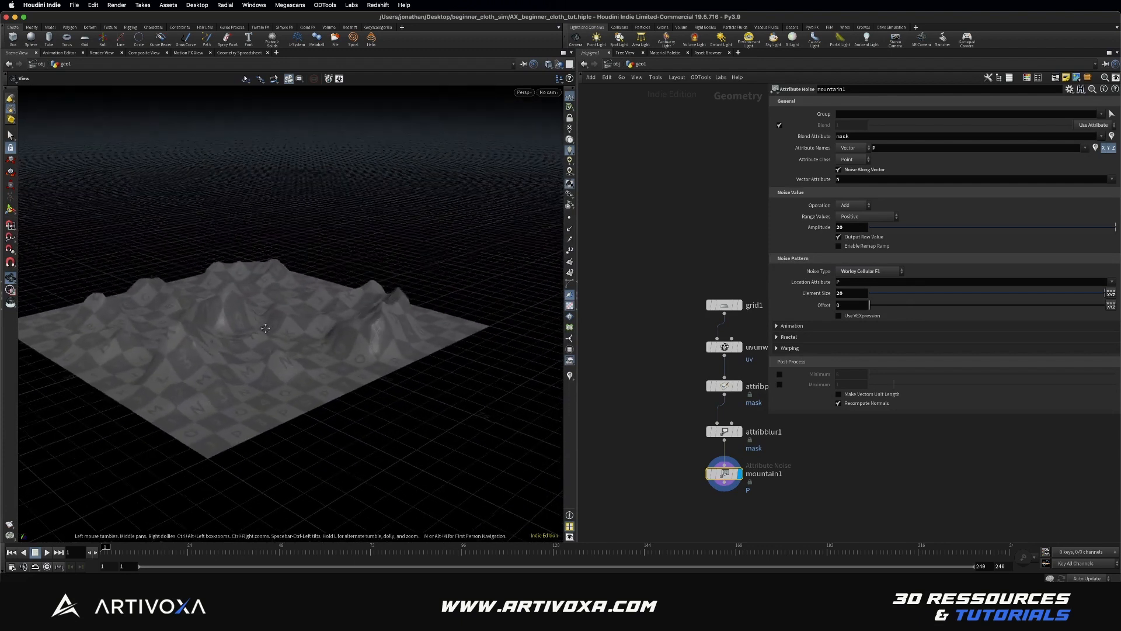
Raise the mountain1 noise amplitude to 30 and shift its noise offset to 29.919
click(868, 337)
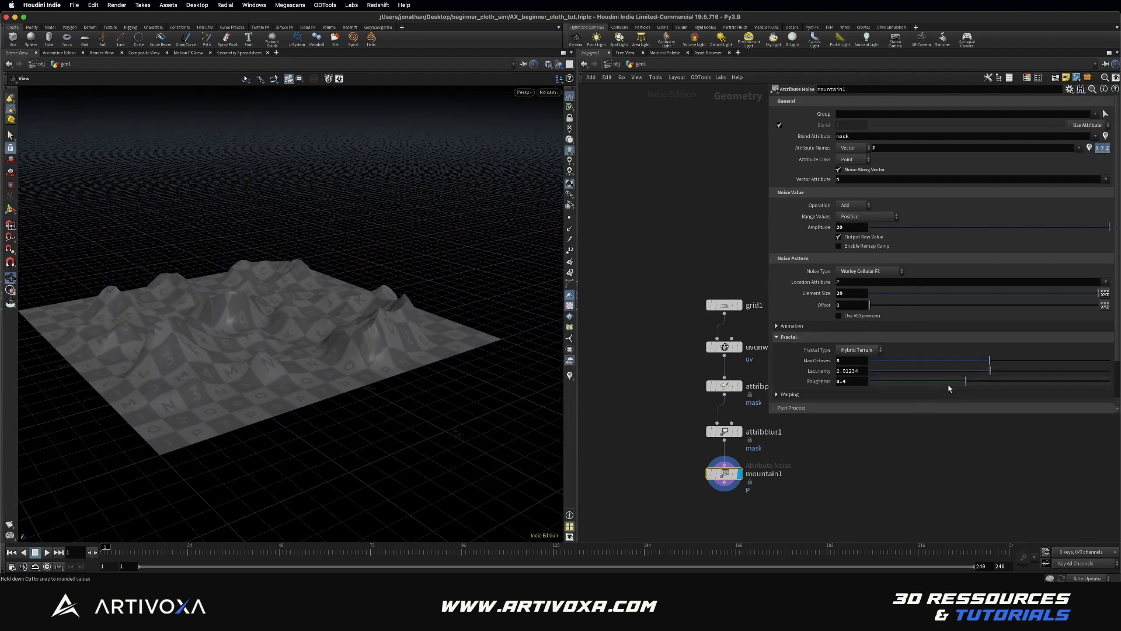
click(847, 228)
key(Return)
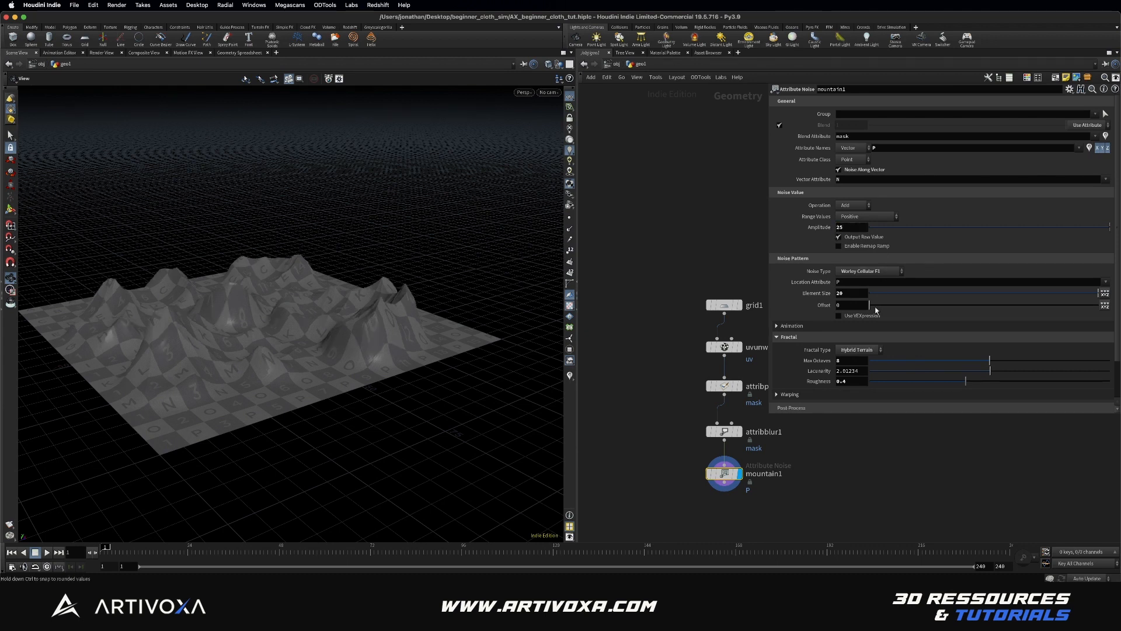
drag(871, 305, 995, 304)
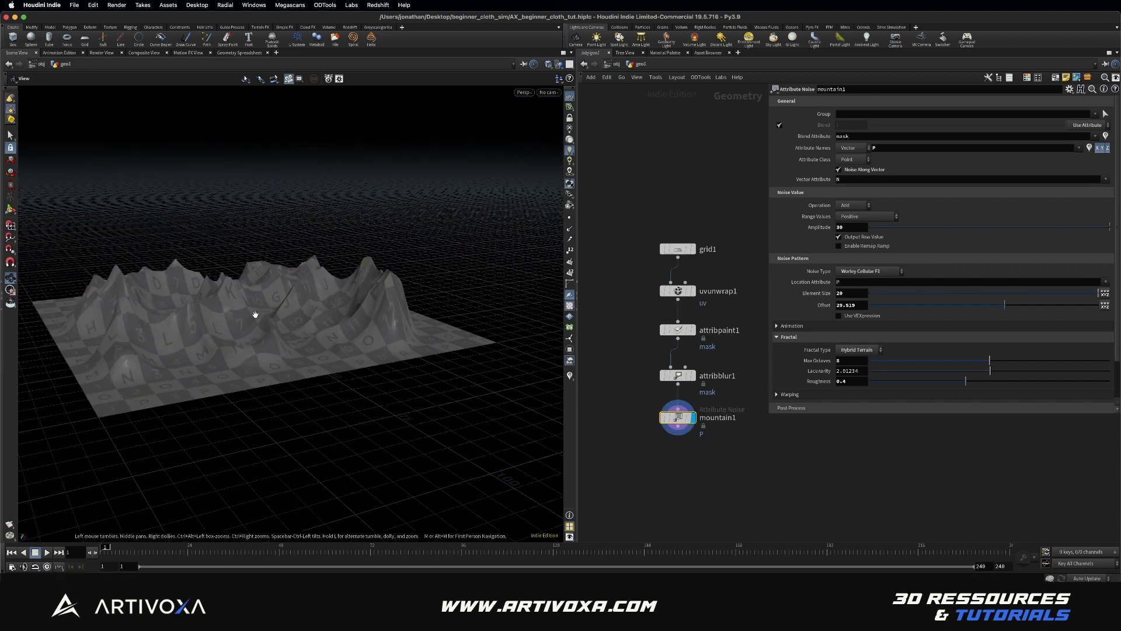
drag(253, 316, 288, 325)
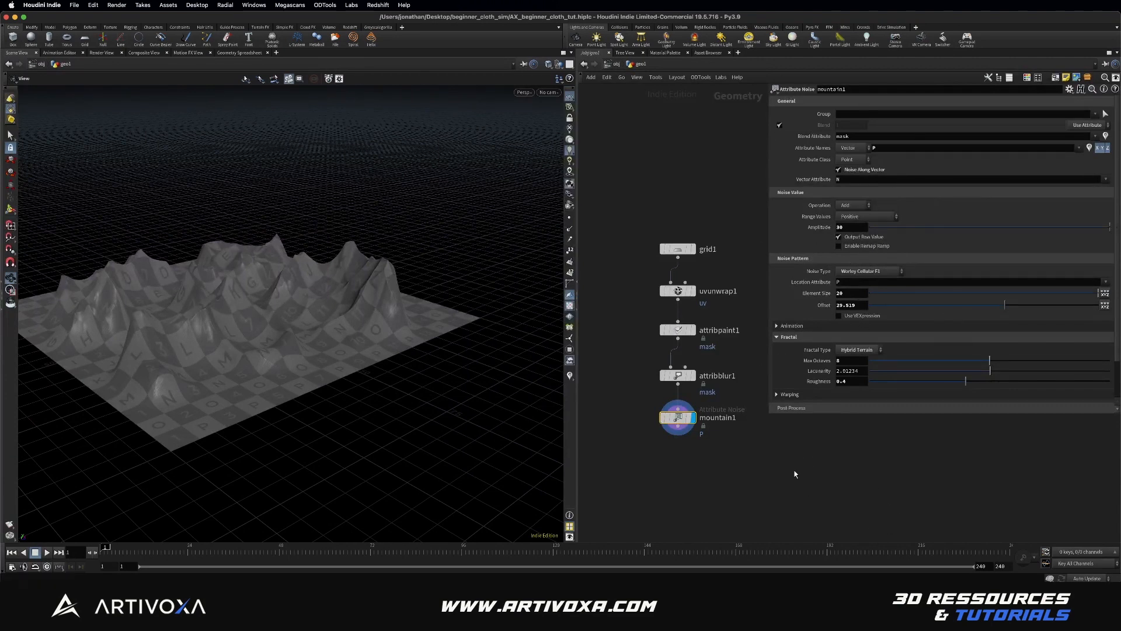
Add a second Mountain node connected below mountain1 and display it
middle_drag(749, 467, 744, 445)
key(Tab)
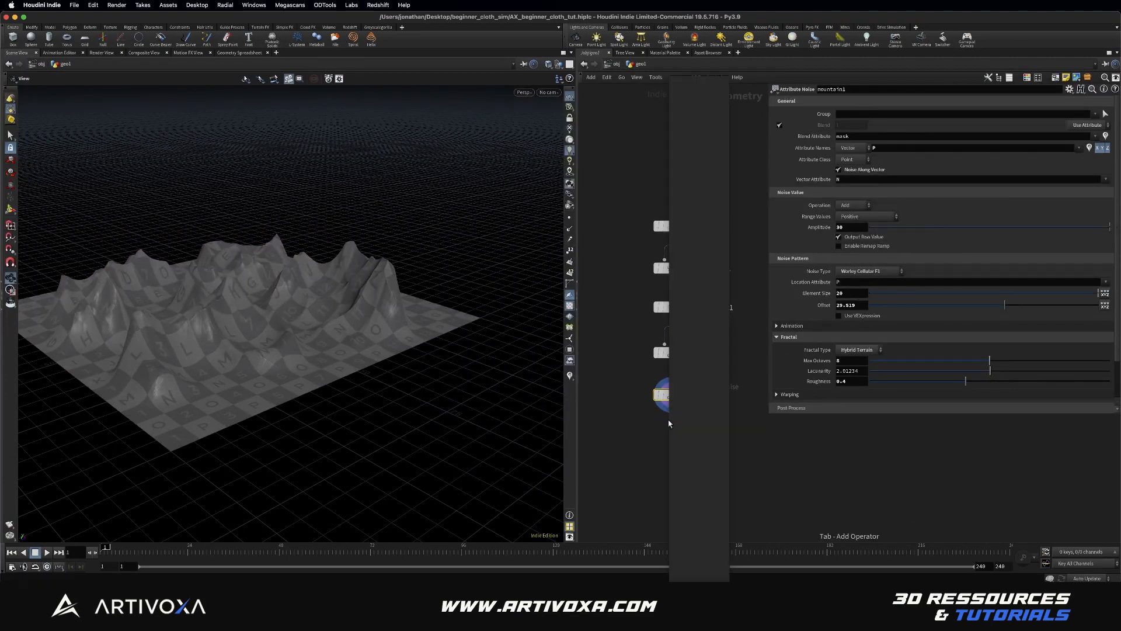
text(mount)
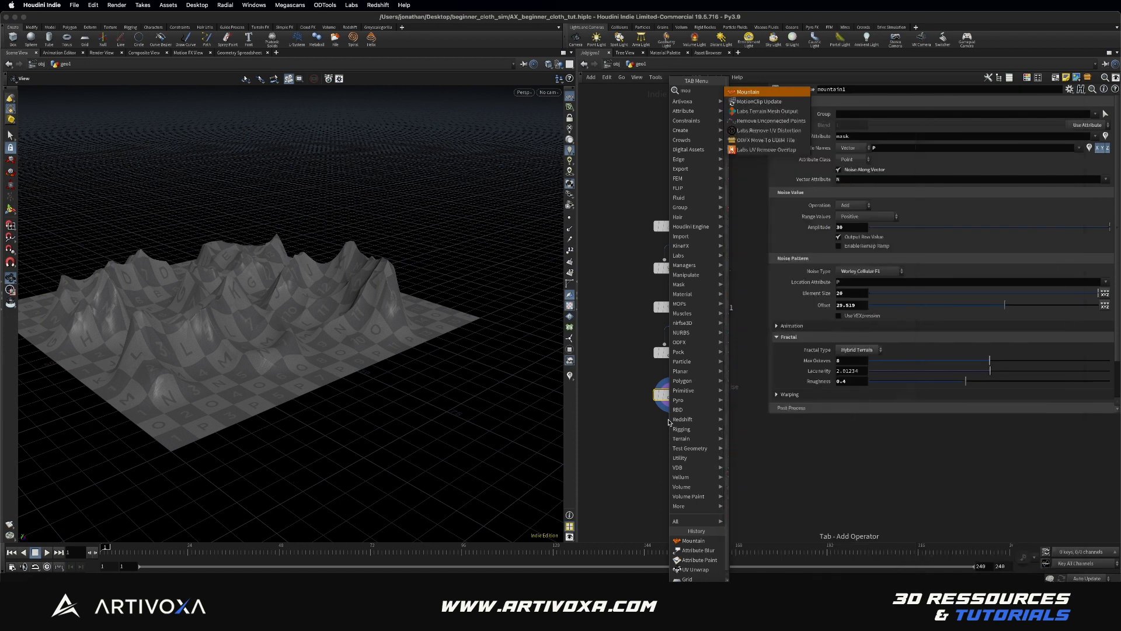
key(Return)
click(669, 430)
drag(671, 431, 674, 436)
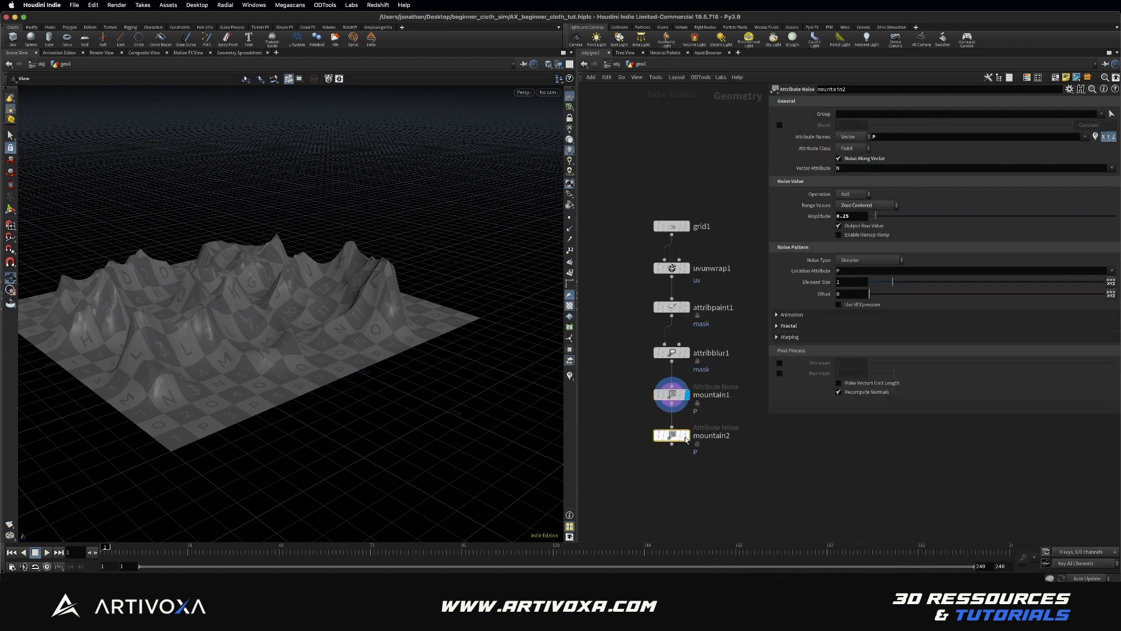
click(688, 436)
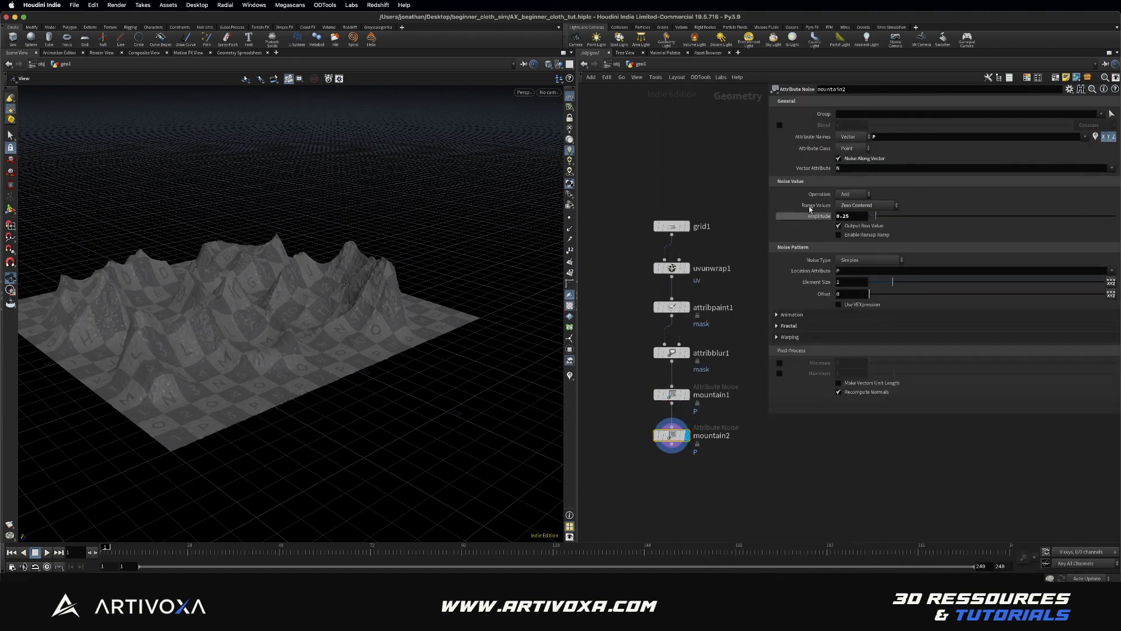
Enable Blend on mountain2 driven by the mask attribute and set its noise element size to 5
click(779, 126)
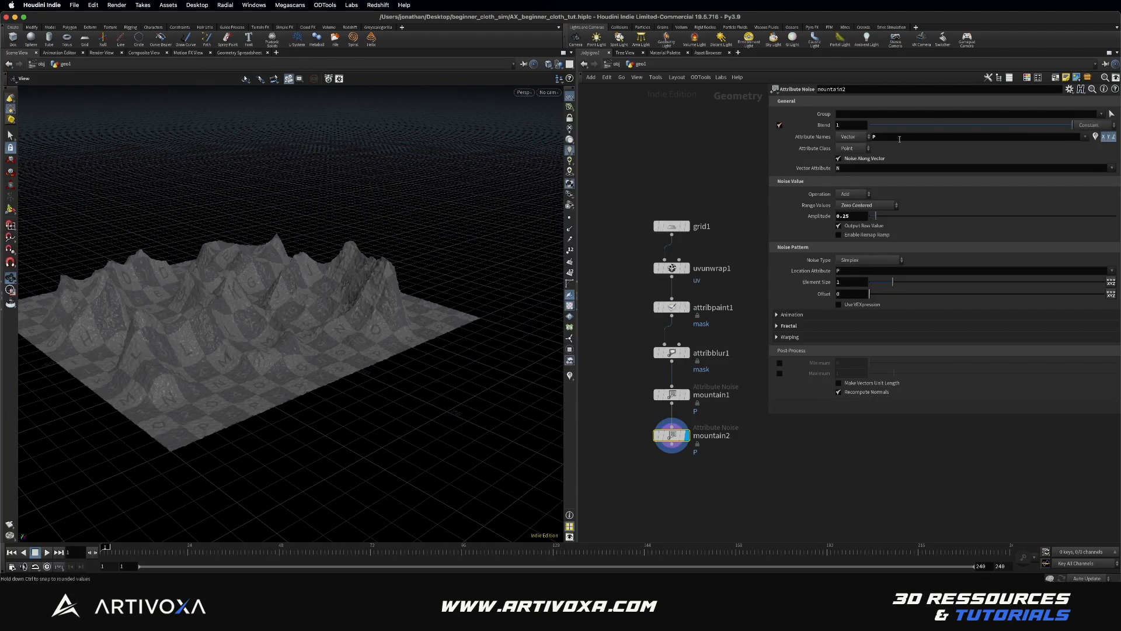
click(1080, 147)
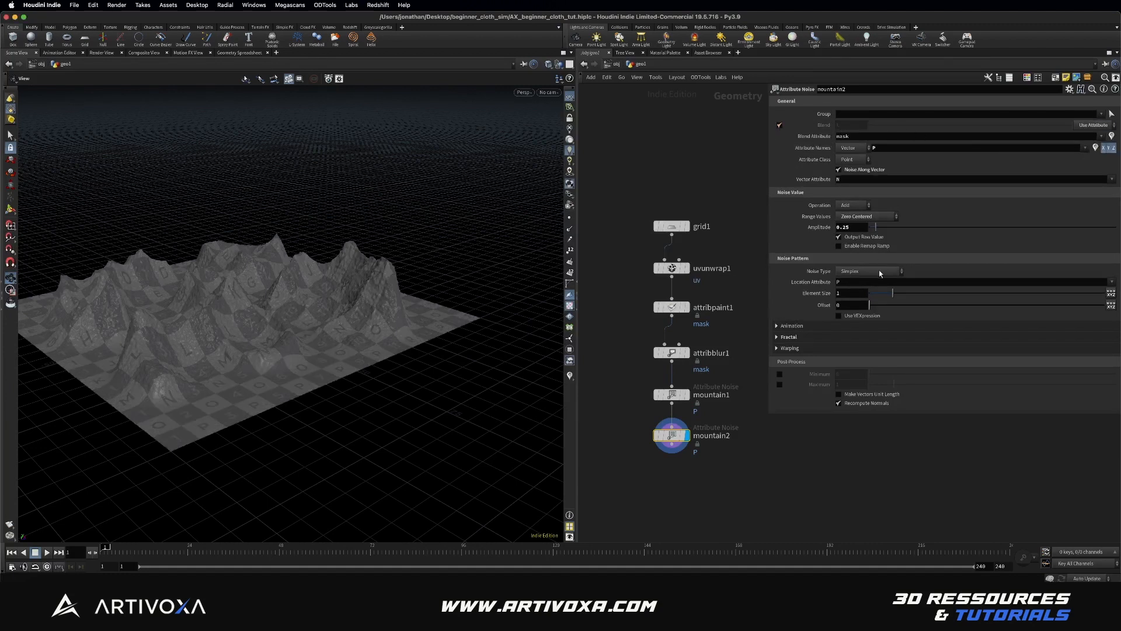
click(853, 293)
text(5)
key(Return)
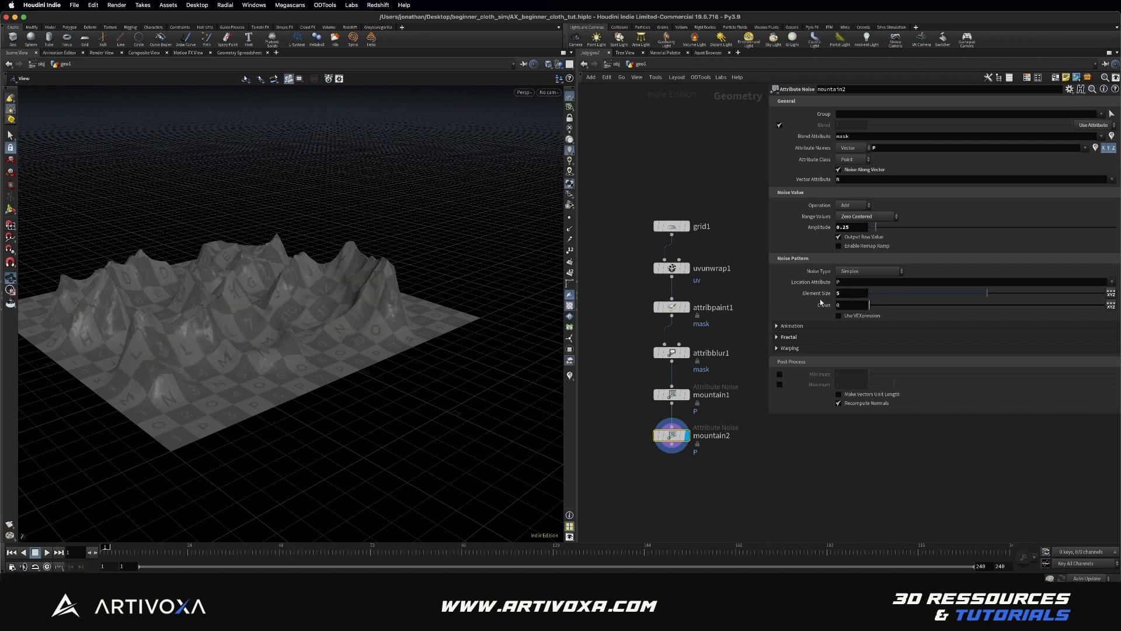
Set the mountain2 noise amplitude to 2 and its range values to Positive, and inspect the terrain
double_click(844, 228)
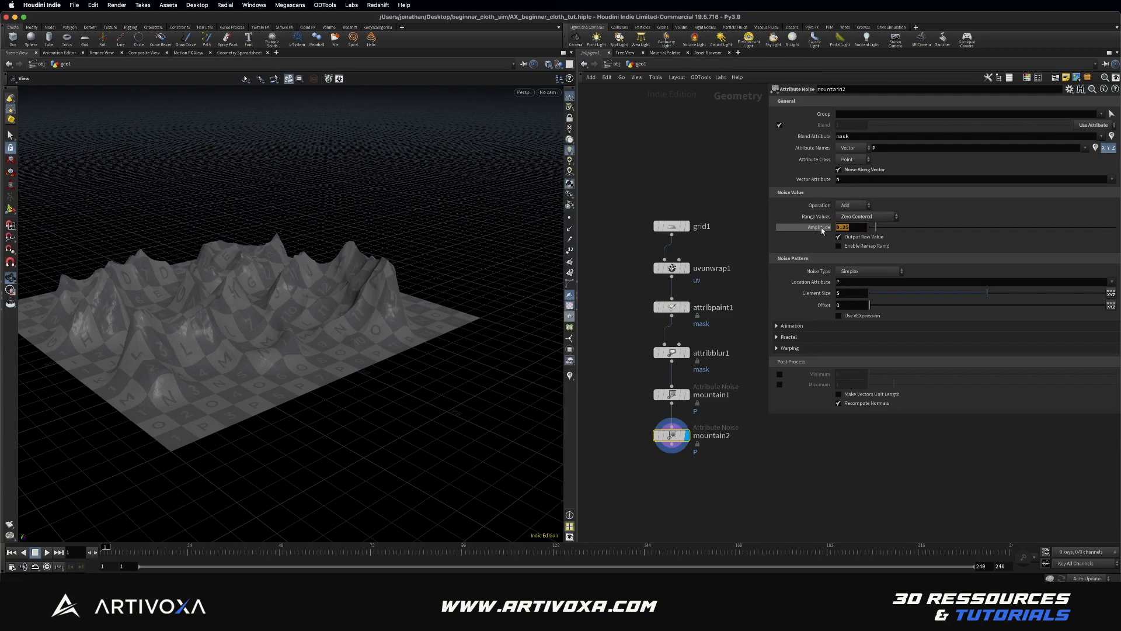
text(2)
key(Return)
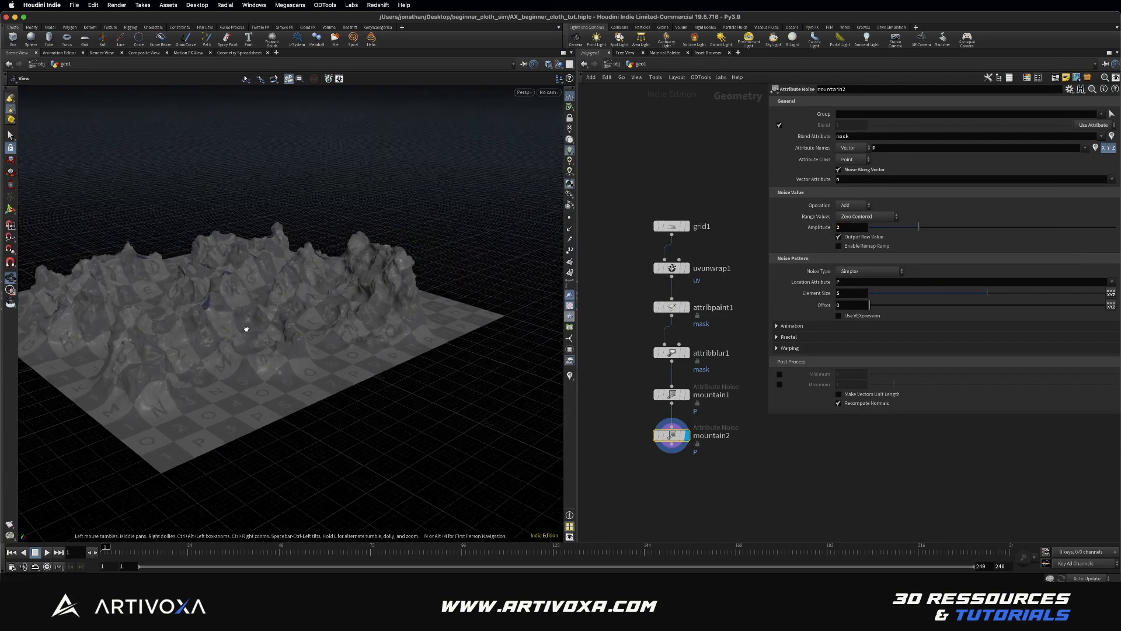
click(870, 217)
click(860, 231)
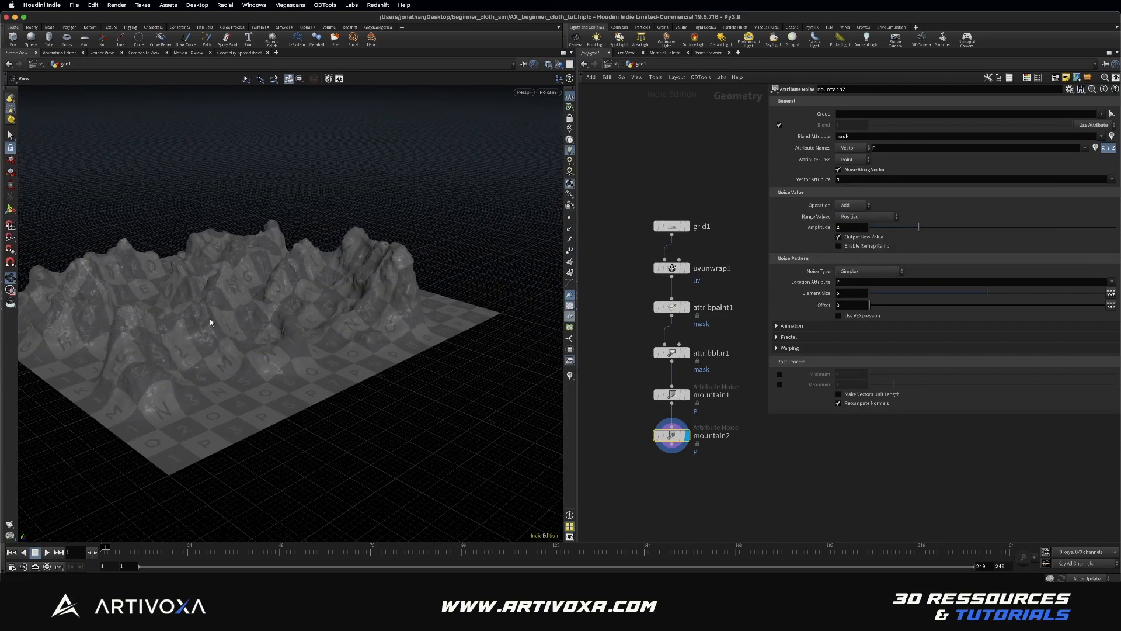
drag(233, 327, 365, 287)
scroll(336, 294, down, 1)
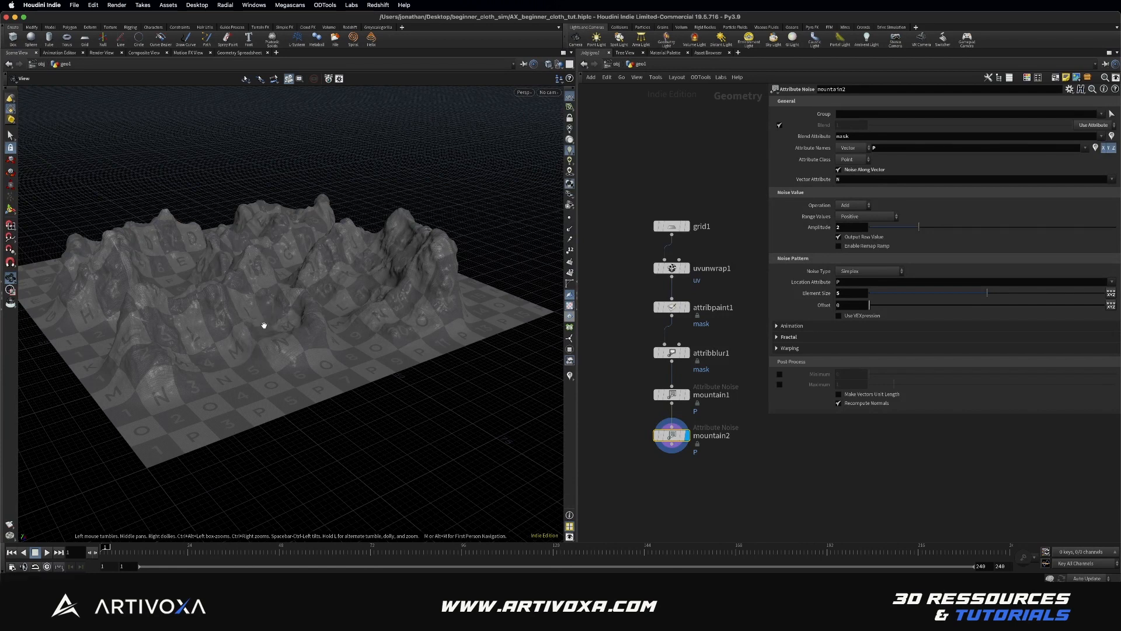
drag(264, 325, 280, 298)
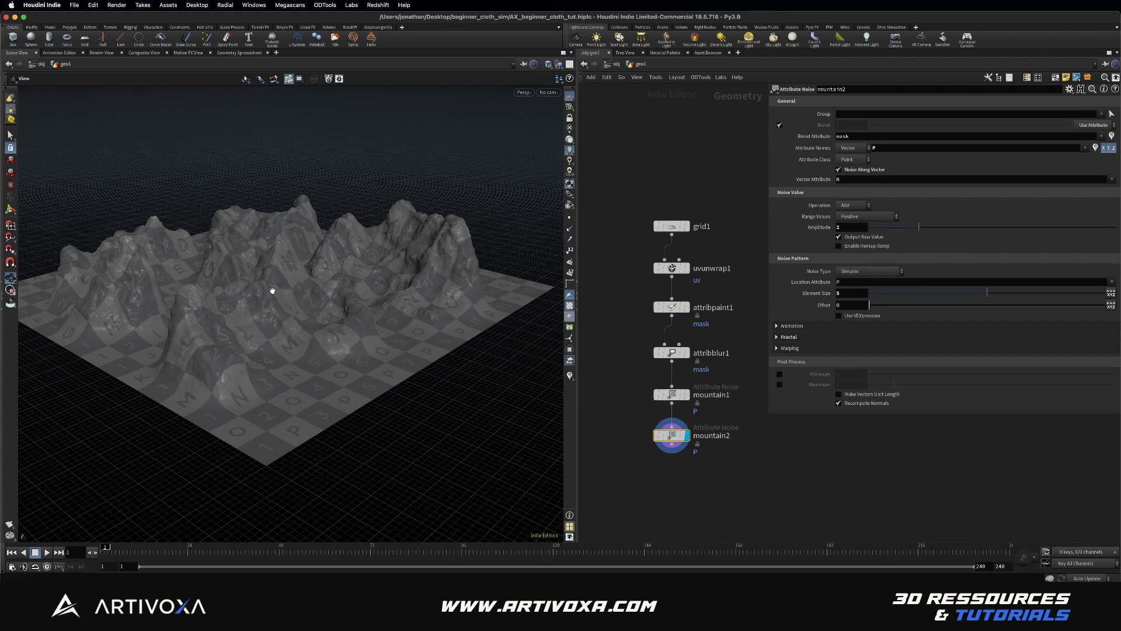
drag(272, 290, 268, 268)
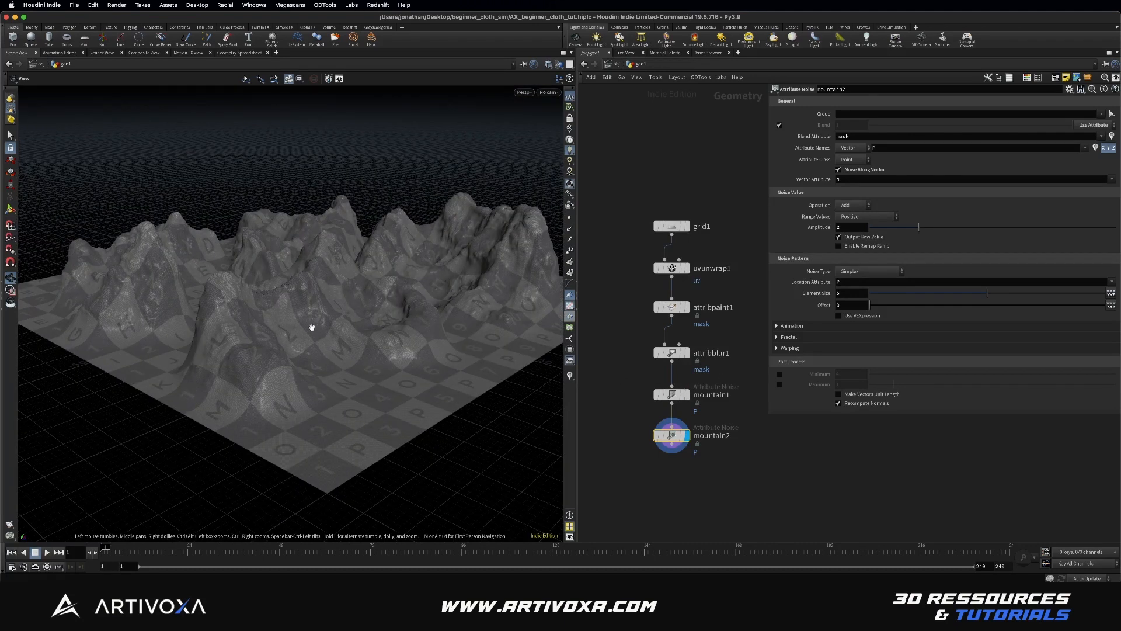
mouse_move(312, 327)
mouse_down()
mouse_move(320, 318)
mouse_move(310, 329)
mouse_up()
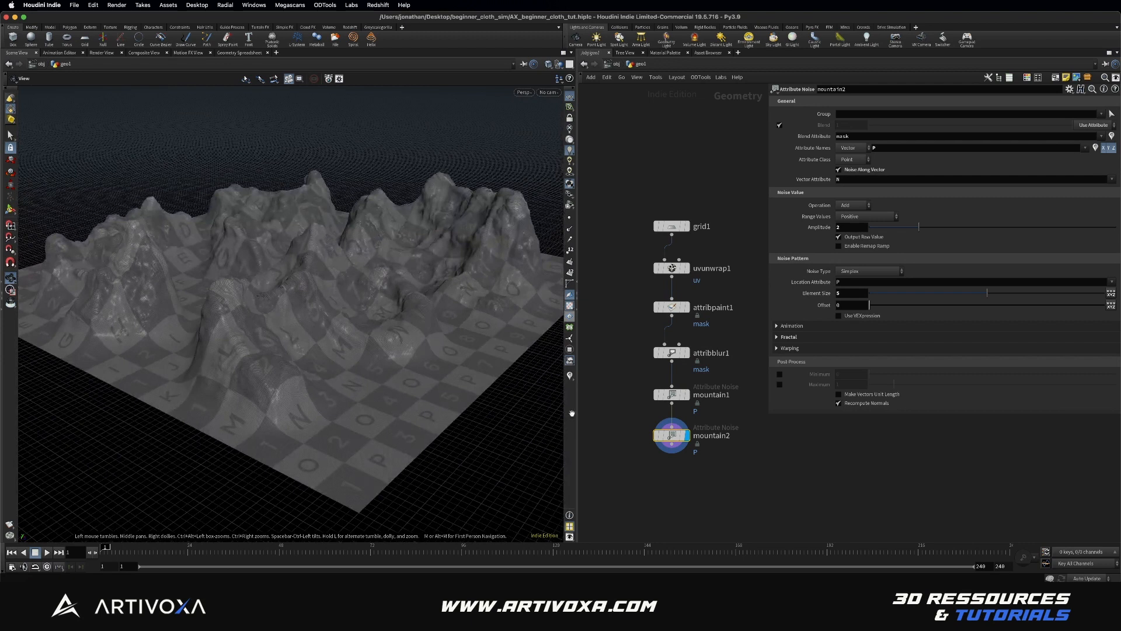
Add a Normal node below mountain2, display it and have it add normals to Primitives
key(Tab)
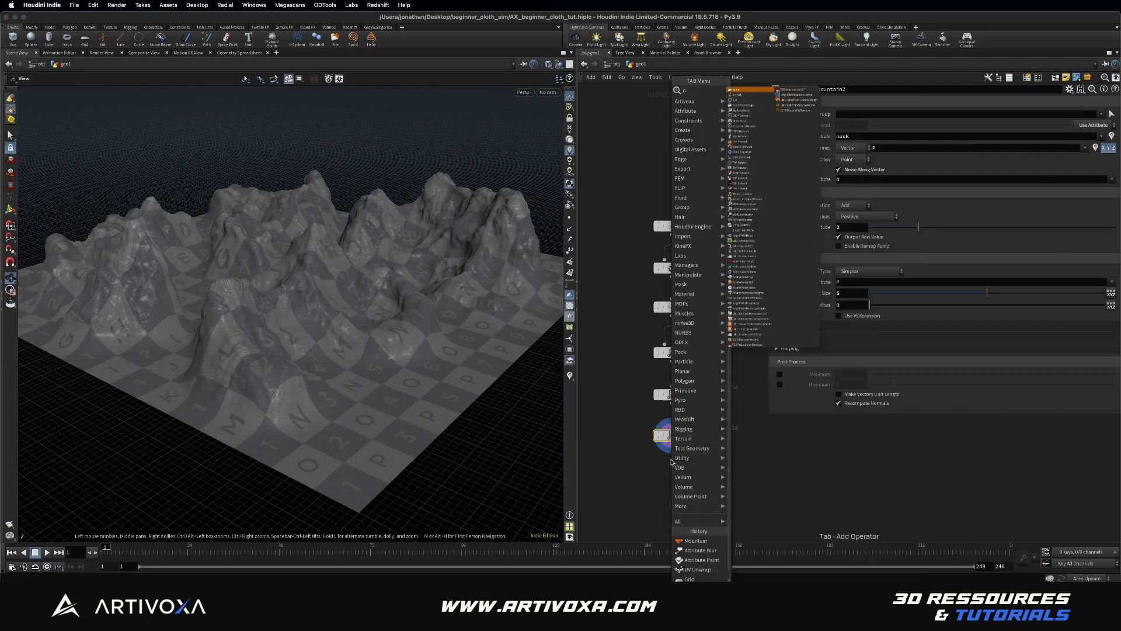
key(Escape)
click(671, 467)
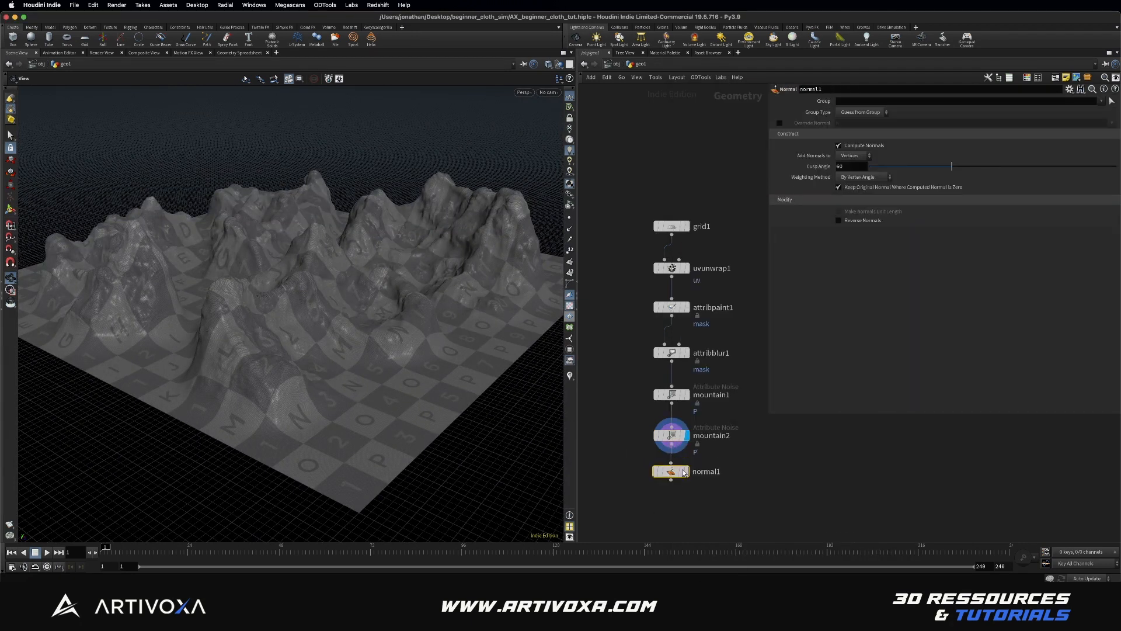
click(686, 471)
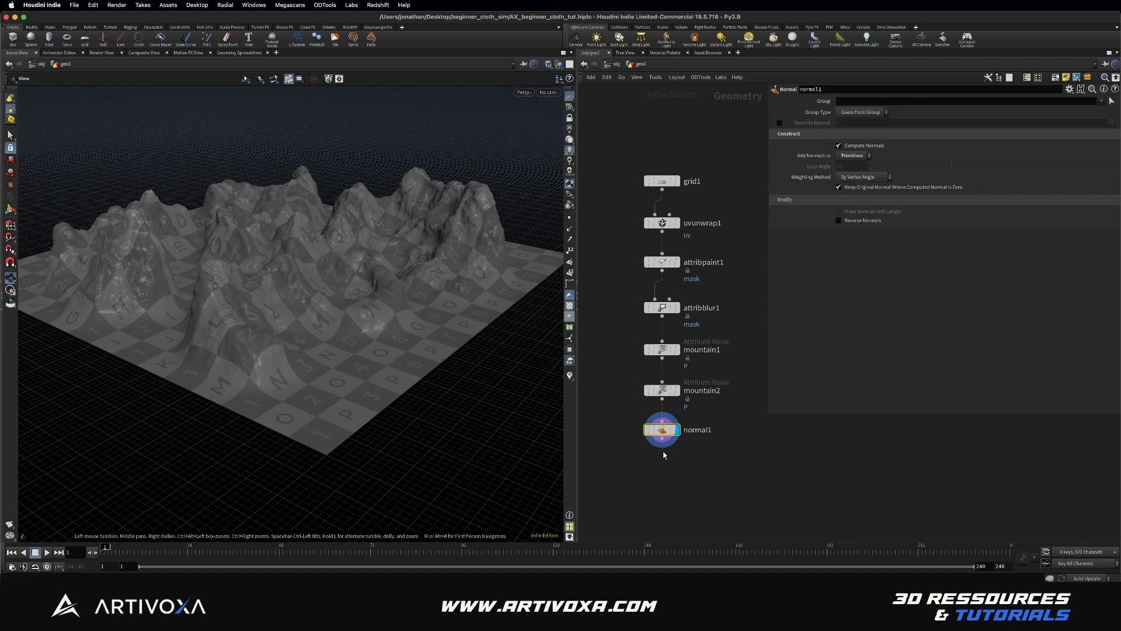
Add a Match Size node connected below normal1 and display it
key(Tab)
text(matchs)
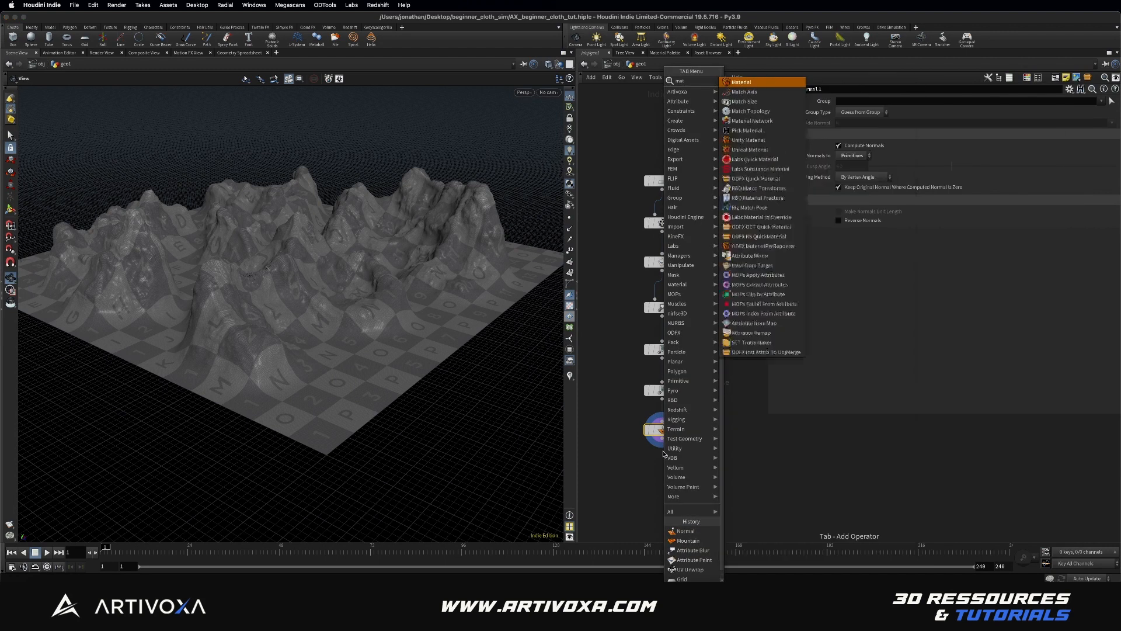
key(Return)
click(664, 455)
drag(664, 455, 664, 480)
click(681, 472)
Set matchsize1 to justify Y to Min and give it a target size of 10 on all three axes
click(848, 213)
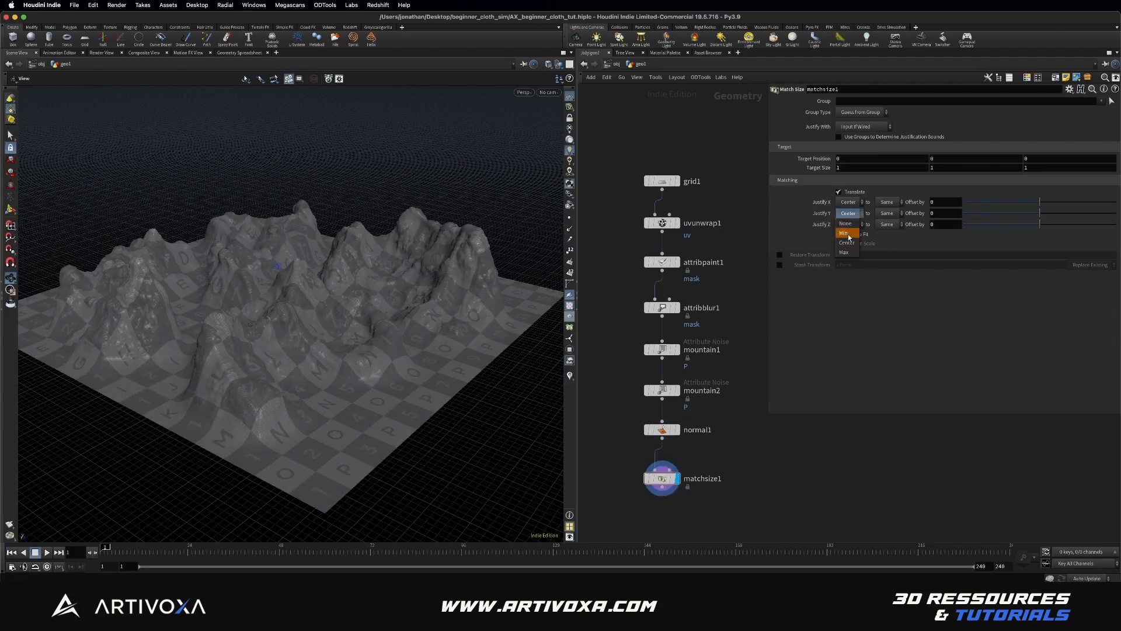
click(847, 222)
click(853, 165)
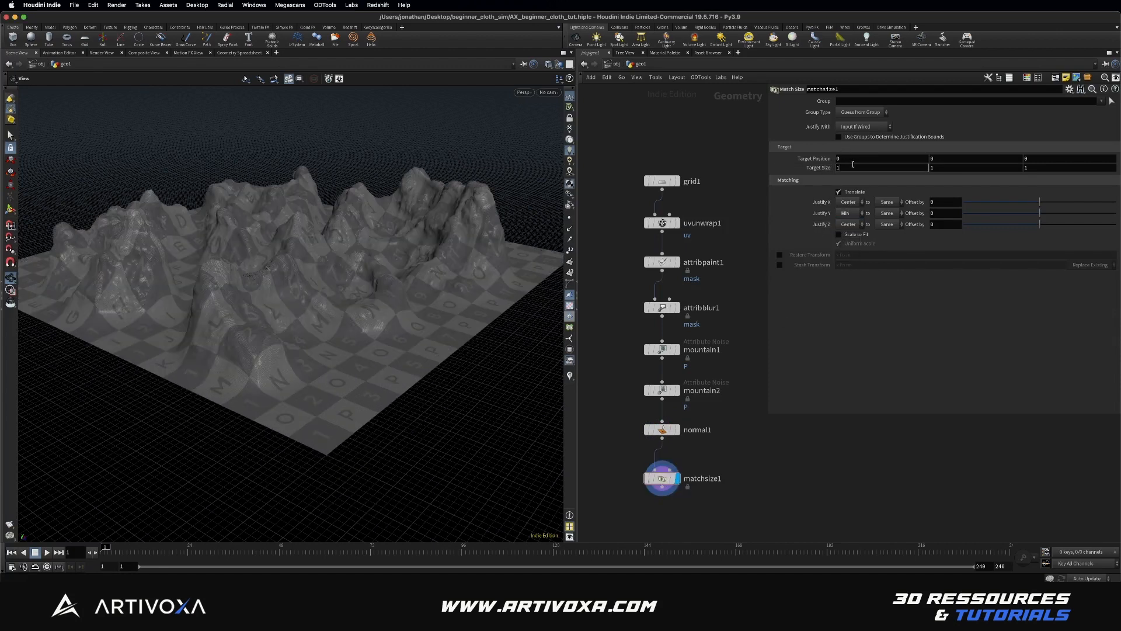
text(0)
key(Return)
click(1037, 165)
text(0)
key(Return)
Enable Scale to Fit on matchsize1 and bring the rescaled terrain into close view
click(839, 234)
scroll(276, 257, up, 5)
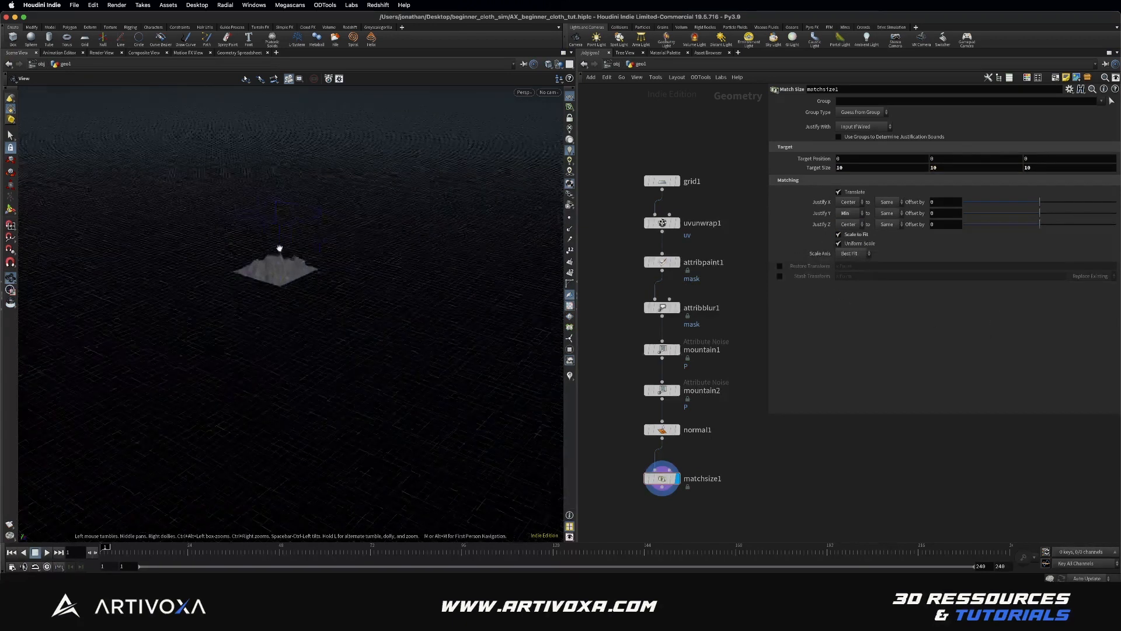
scroll(271, 275, up, 5)
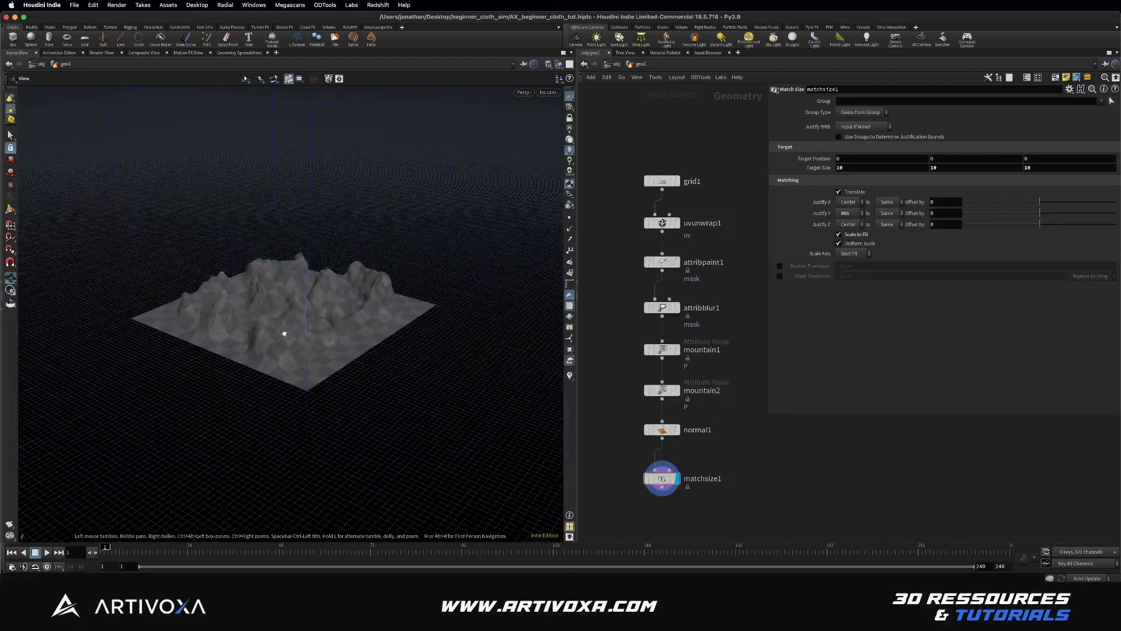
drag(345, 283, 306, 316)
scroll(325, 305, up, 5)
Add a Null node connected below matchsize1 at the end of the terrain chain
middle_drag(695, 508, 664, 421)
click(631, 407)
key(Tab)
text(null)
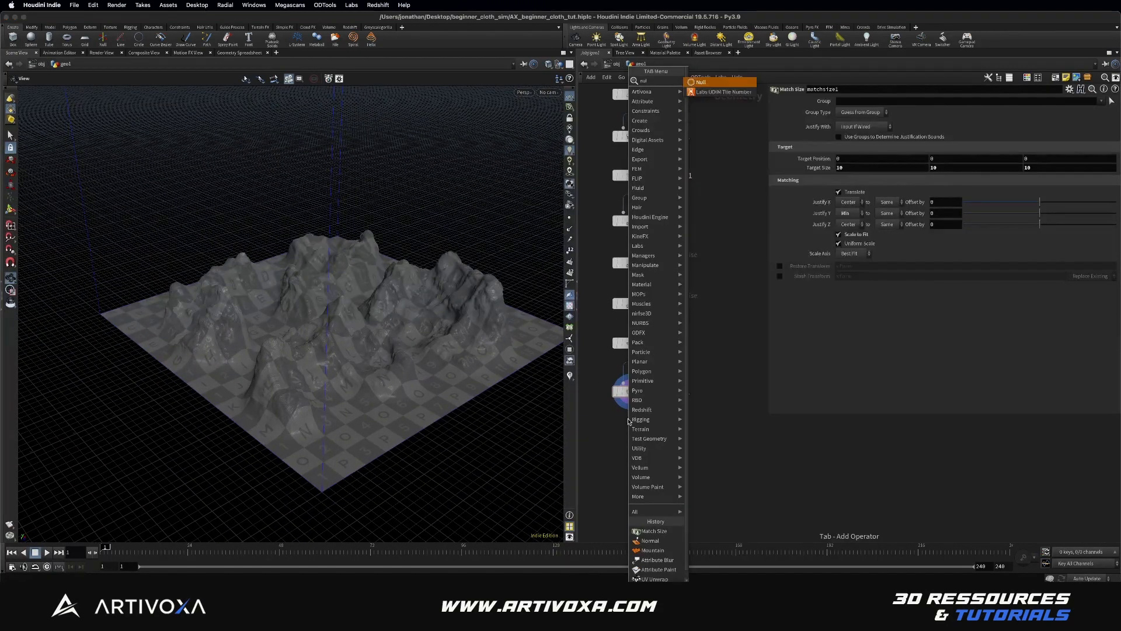
key(Return)
click(628, 420)
drag(628, 420, 631, 430)
Rename the null node to OUT_MOUNTAIN and display it
double_click(653, 440)
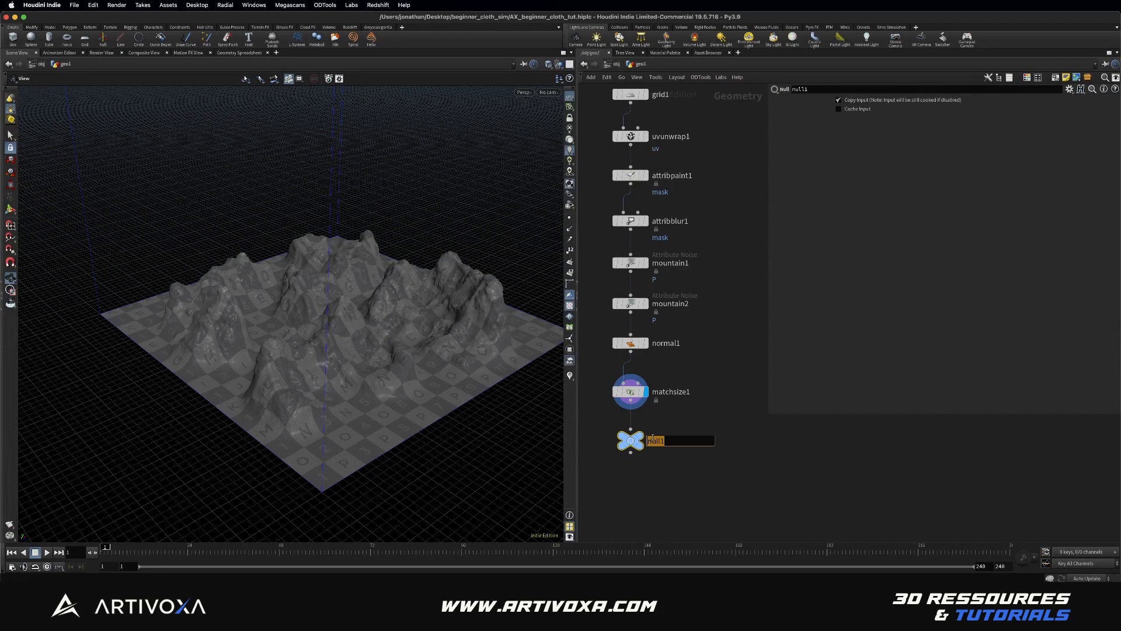
text(OUT_MOUNTAIN)
key(Return)
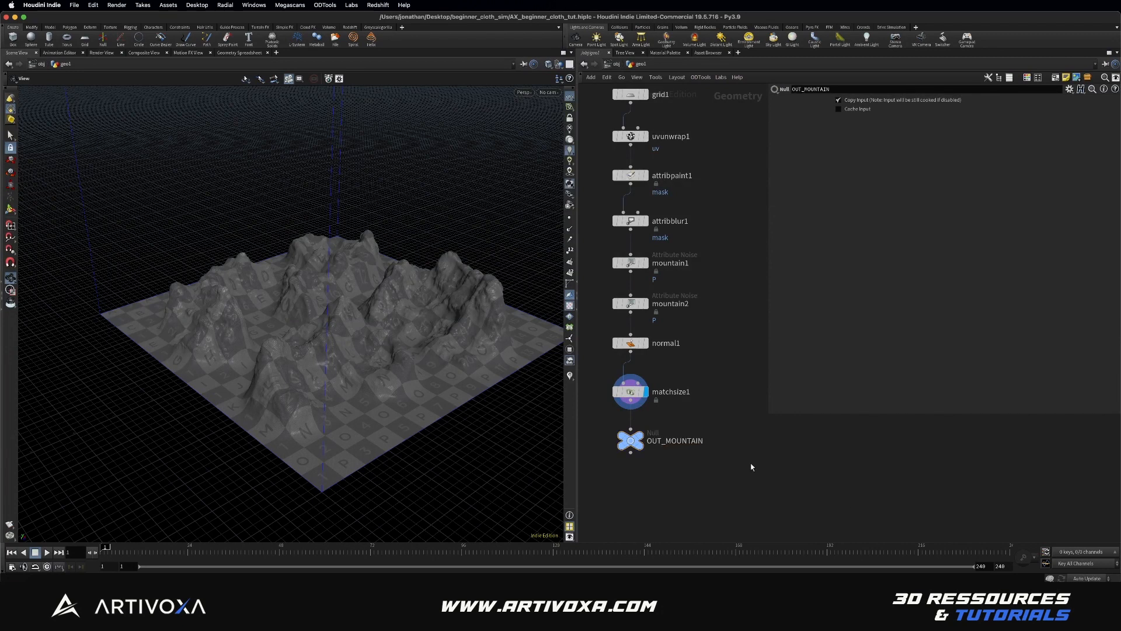
key(h)
click(639, 455)
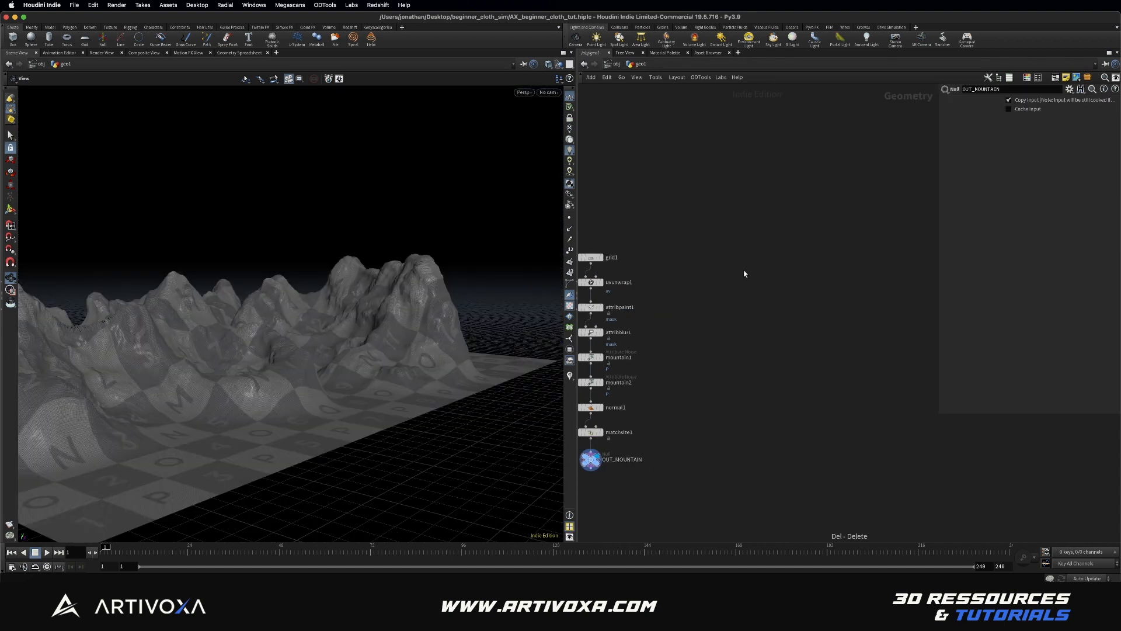
Add a Tube (Create) node in empty network space beside the terrain chain and display it
key(Tab)
text(grid)
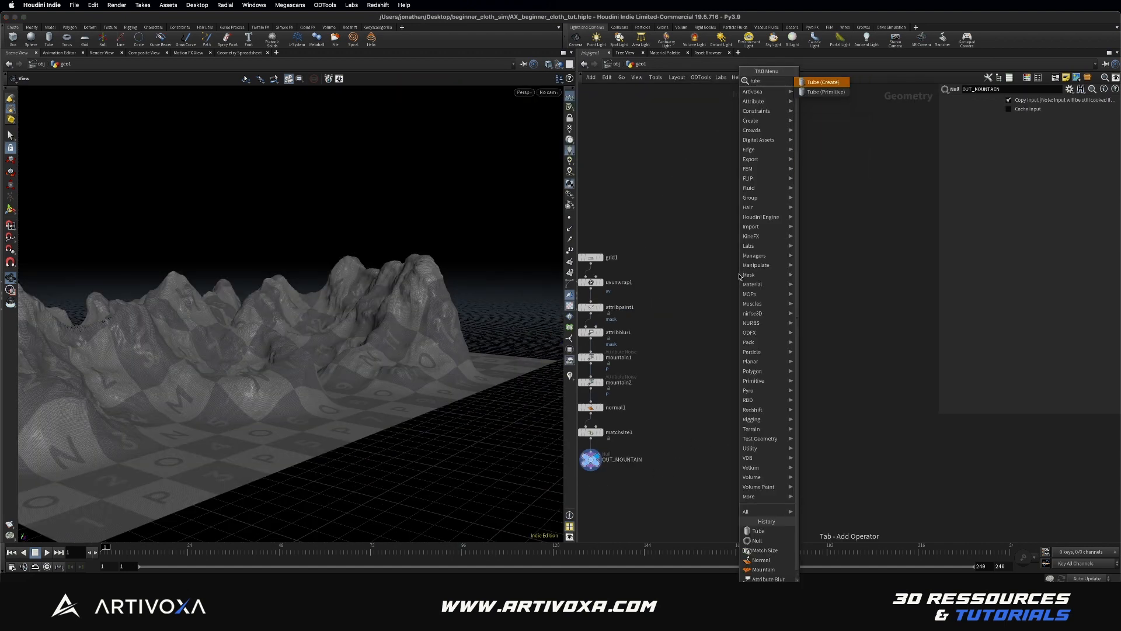
key(Return)
click(719, 257)
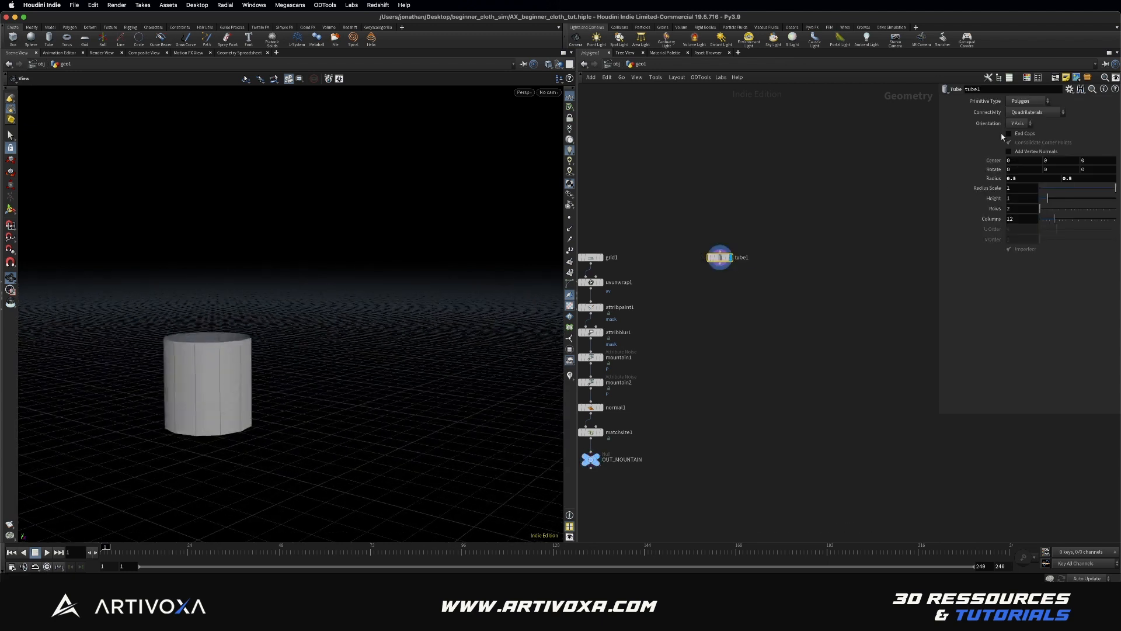
Enable End Caps on tube1 and set its Columns to 50
click(1010, 134)
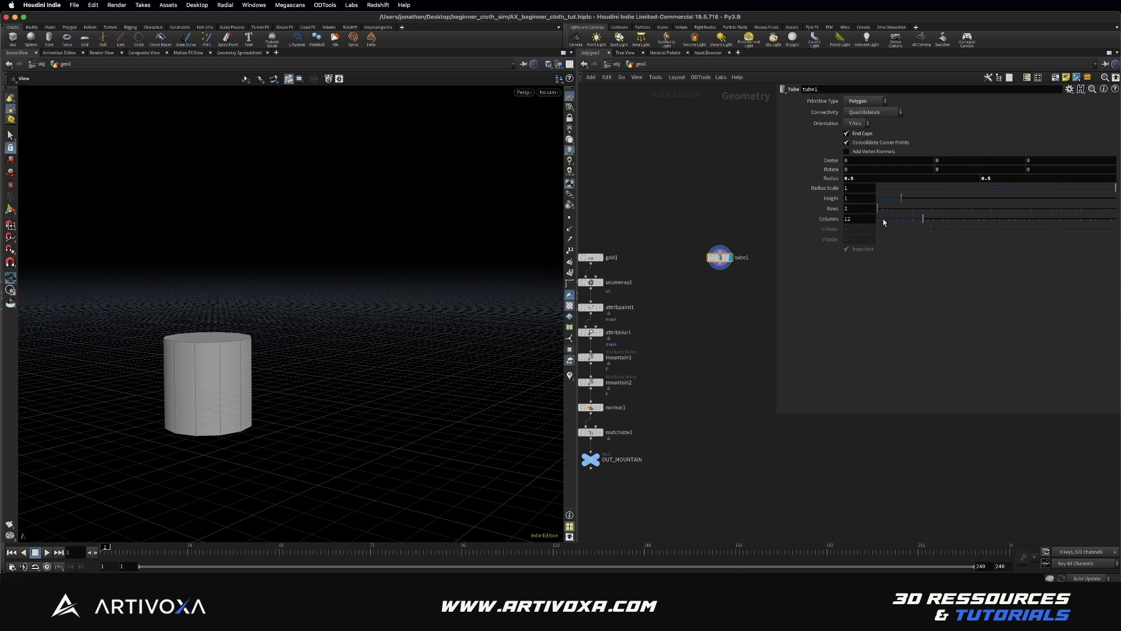
drag(912, 221, 1116, 220)
drag(338, 325, 221, 363)
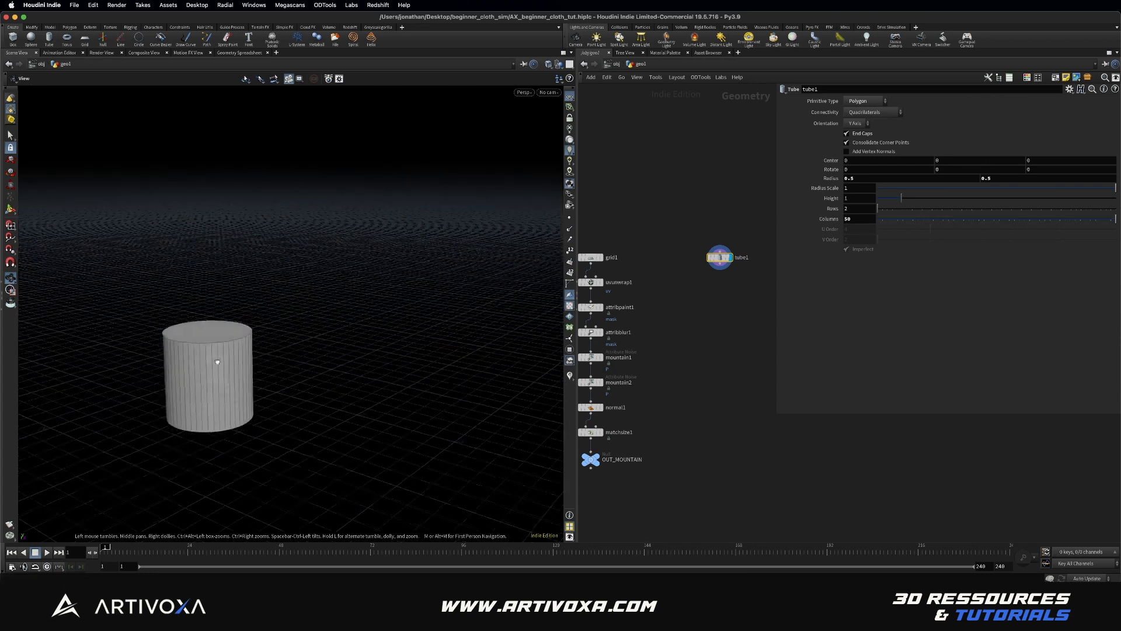
Set tube1's Radius Scale to 0.05 and its Height to 2 to form a thin pole
drag(890, 190, 895, 188)
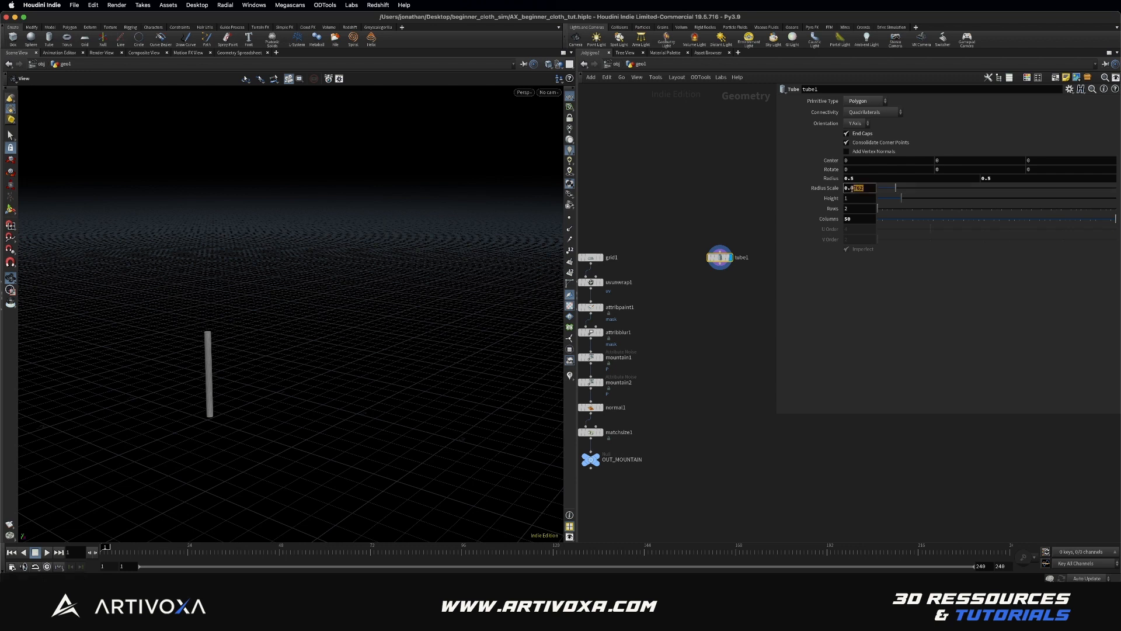
text(5)
key(Return)
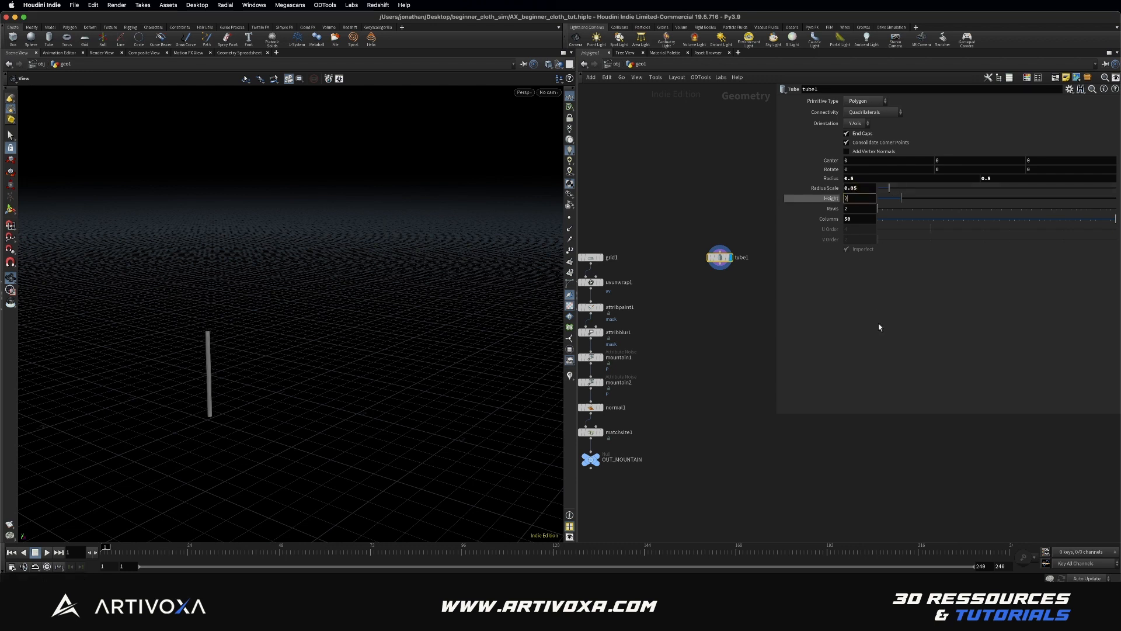
text(2)
key(Return)
middle_drag(299, 358, 338, 350)
right_drag(338, 350, 269, 336)
scroll(269, 336, up, 5)
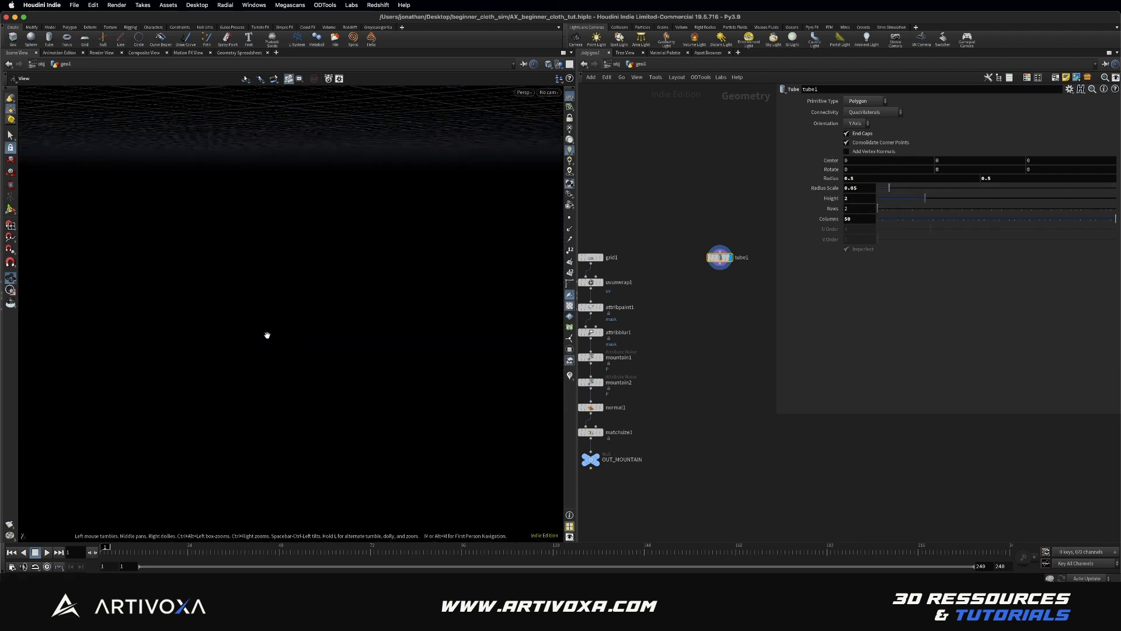
scroll(269, 336, down, 6)
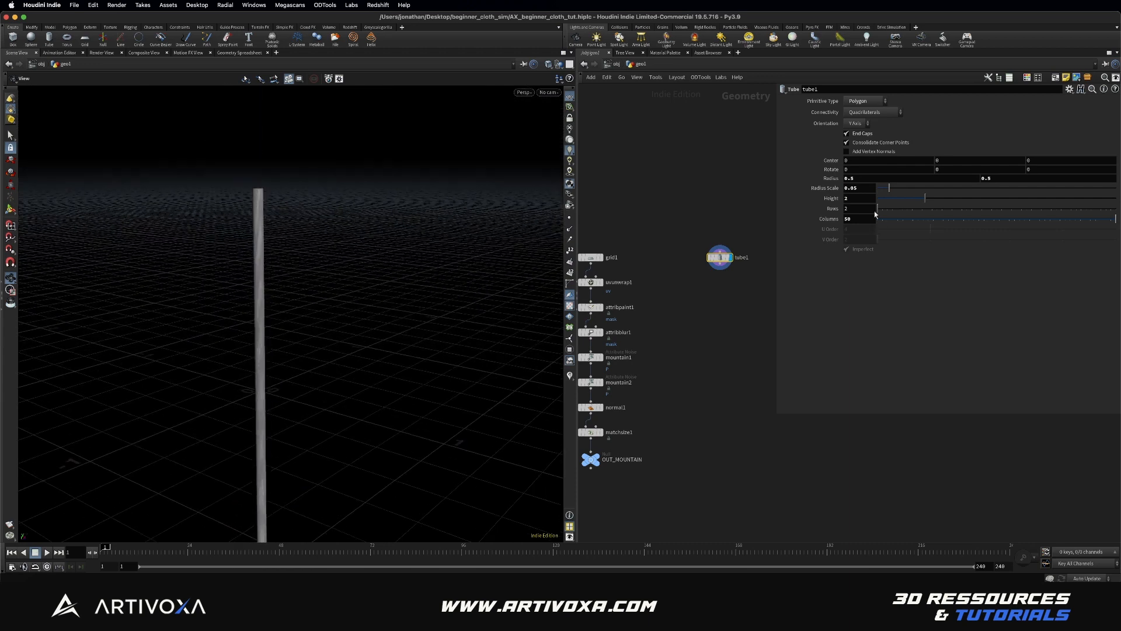
Set tube1's Rows to 3 and inspect the pole along its length
drag(878, 208, 883, 209)
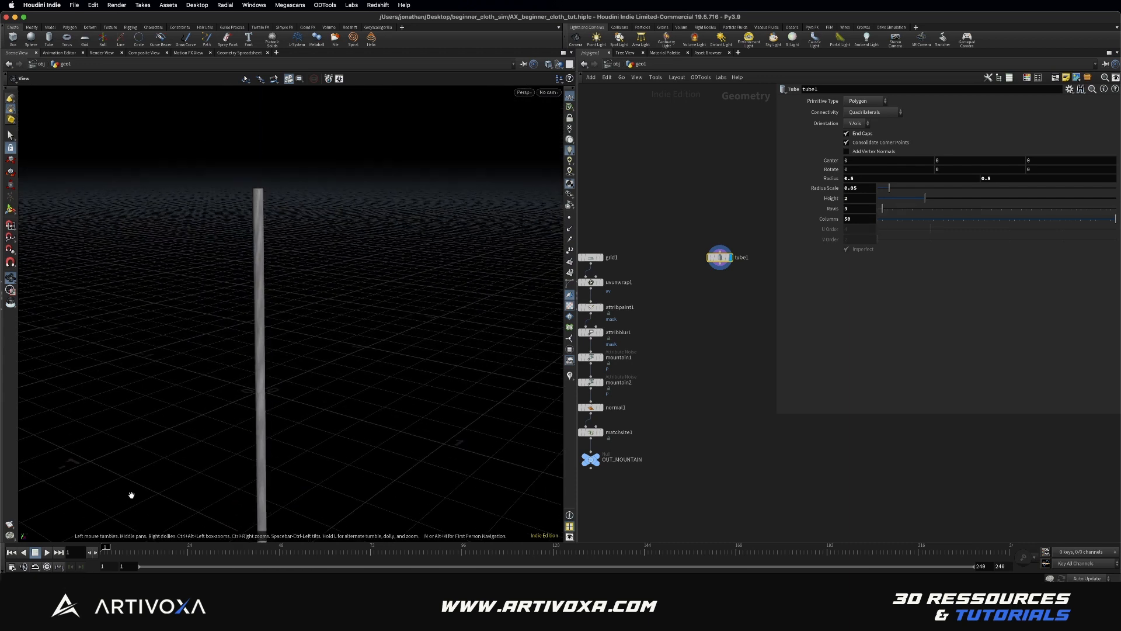
drag(131, 493, 453, 228)
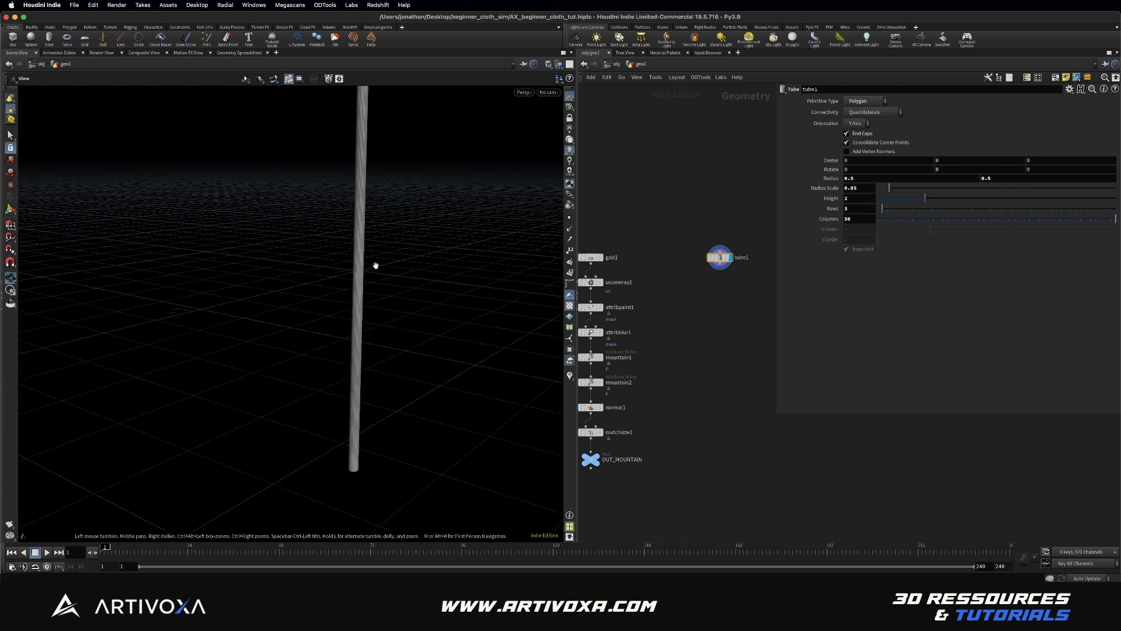
scroll(356, 272, up, 3)
scroll(357, 271, down, 2)
drag(363, 271, 340, 298)
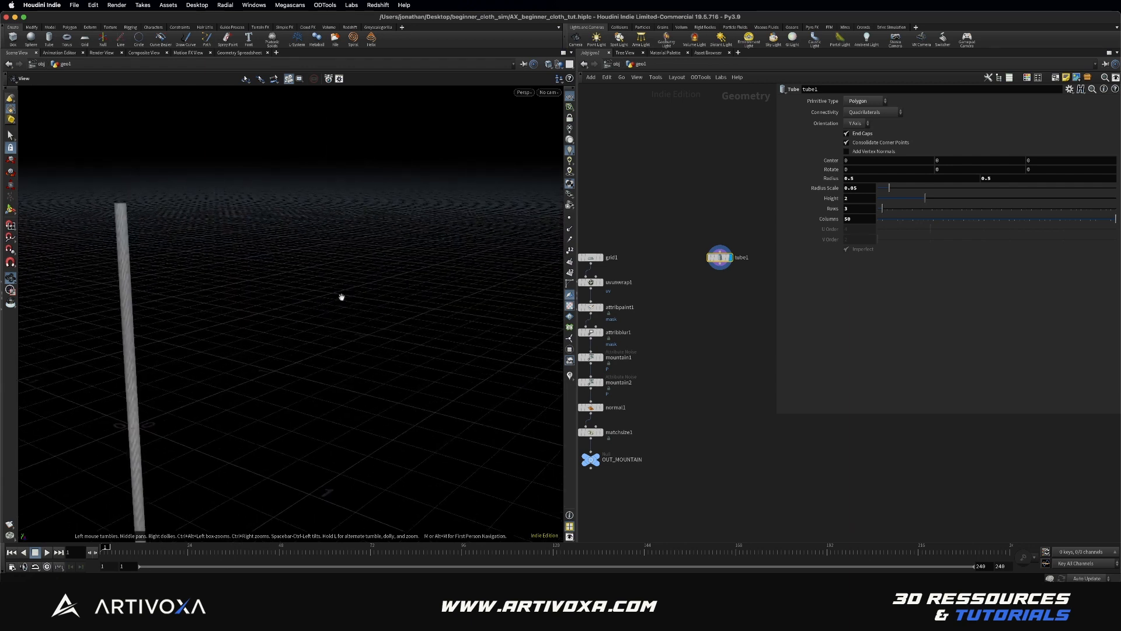
Add a Group Expression node connected below tube1 and display it
key(Tab)
text(group exp)
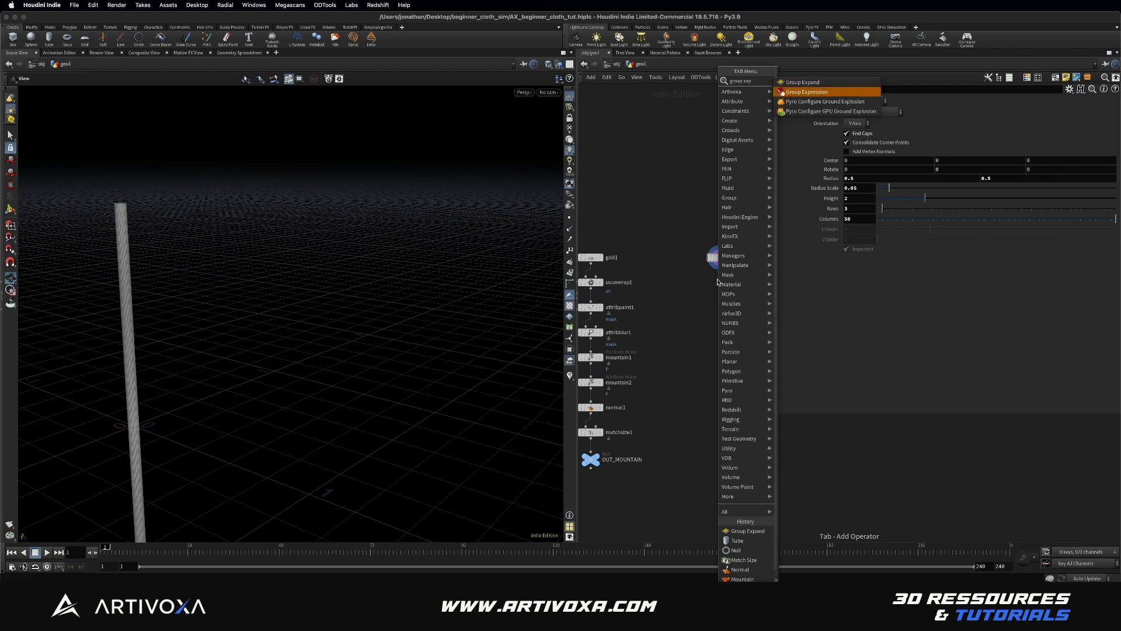
key(Return)
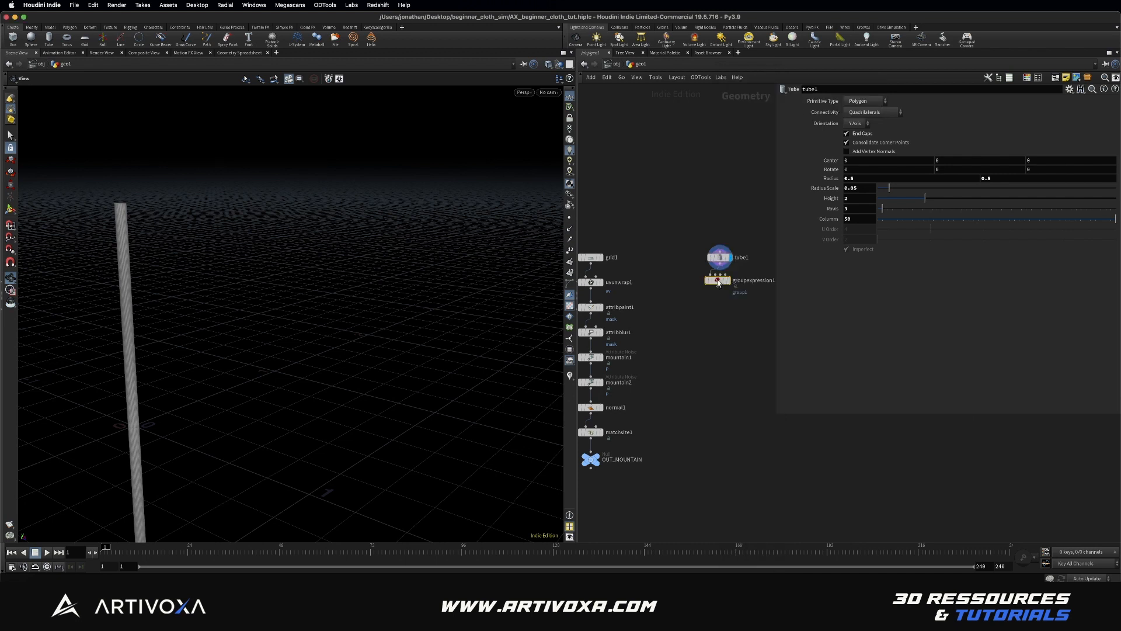
click(719, 282)
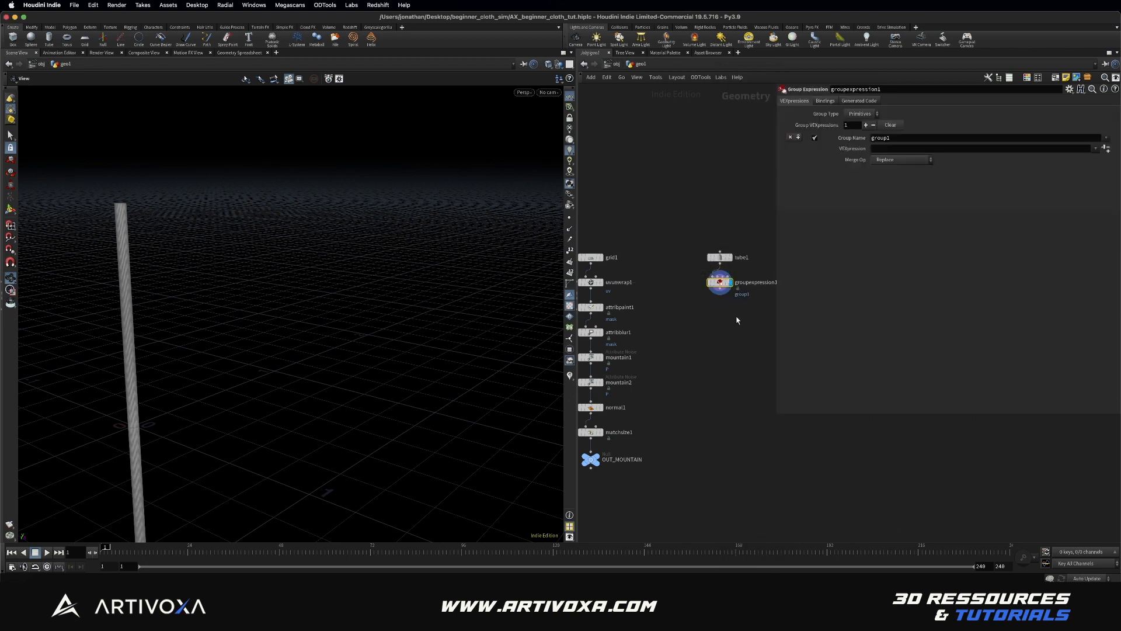
middle_drag(733, 286, 673, 305)
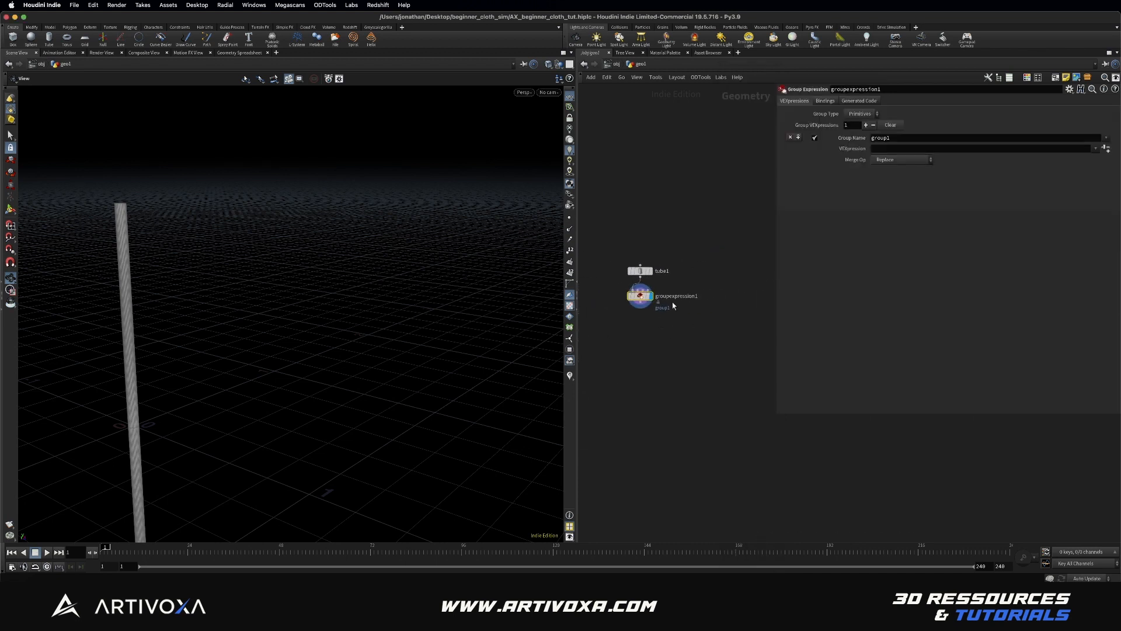
Name the primitive group face on groupexpression1 and give it the VEXpression @P.x>0
double_click(903, 138)
text(face)
key(Return)
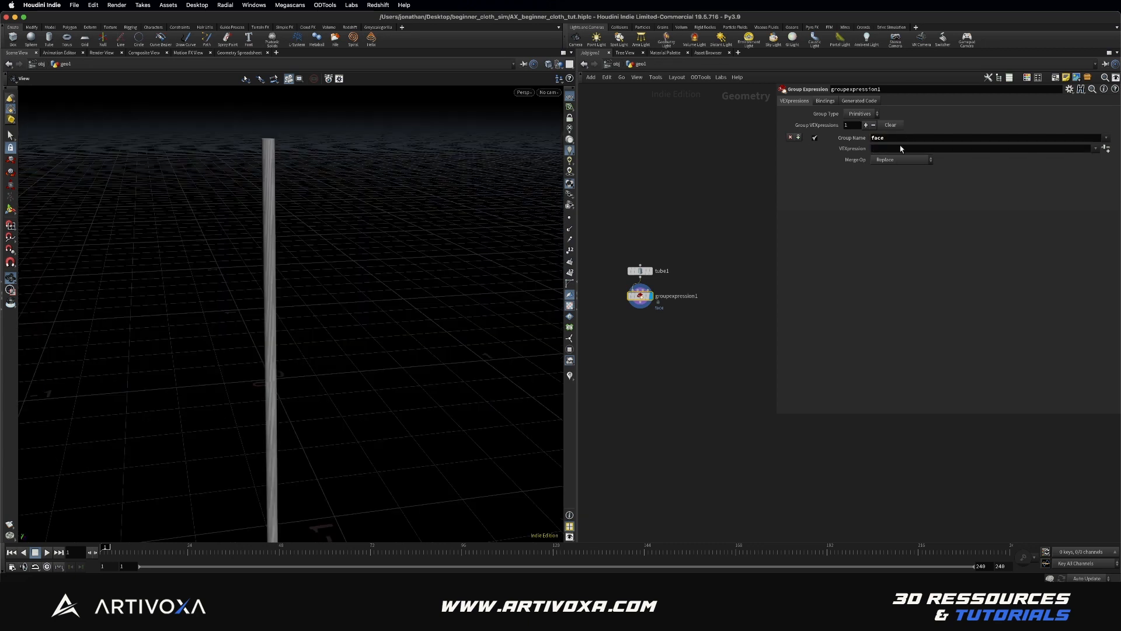
click(899, 149)
key(Return)
drag(293, 221, 305, 365)
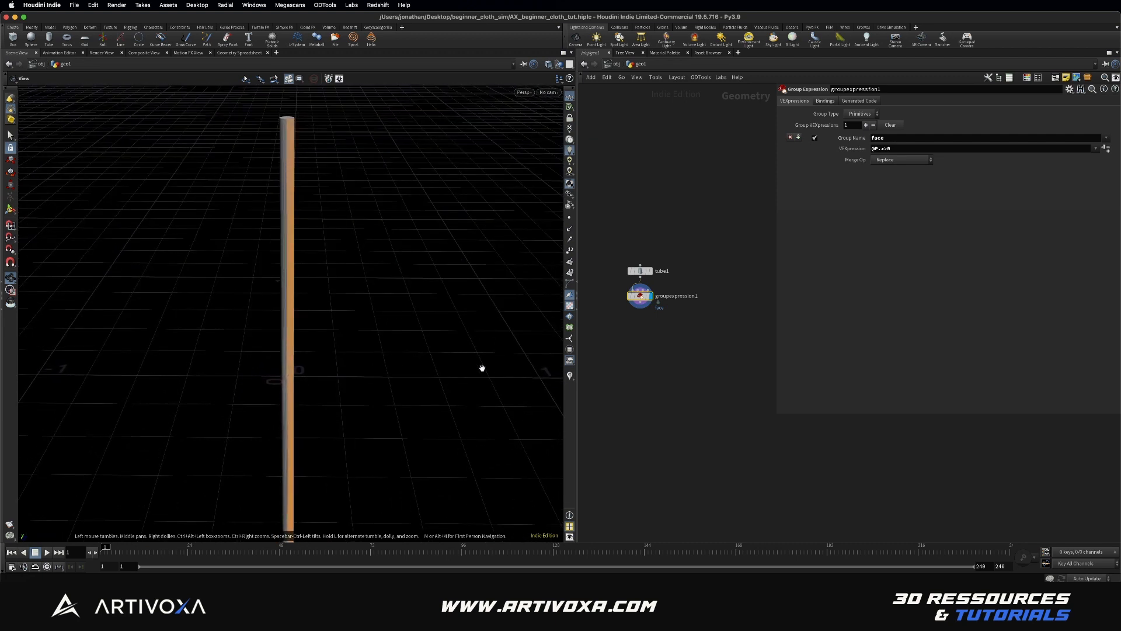
Add a second Group Expression node connected below groupexpression1 and display it
key(Tab)
text(group exp)
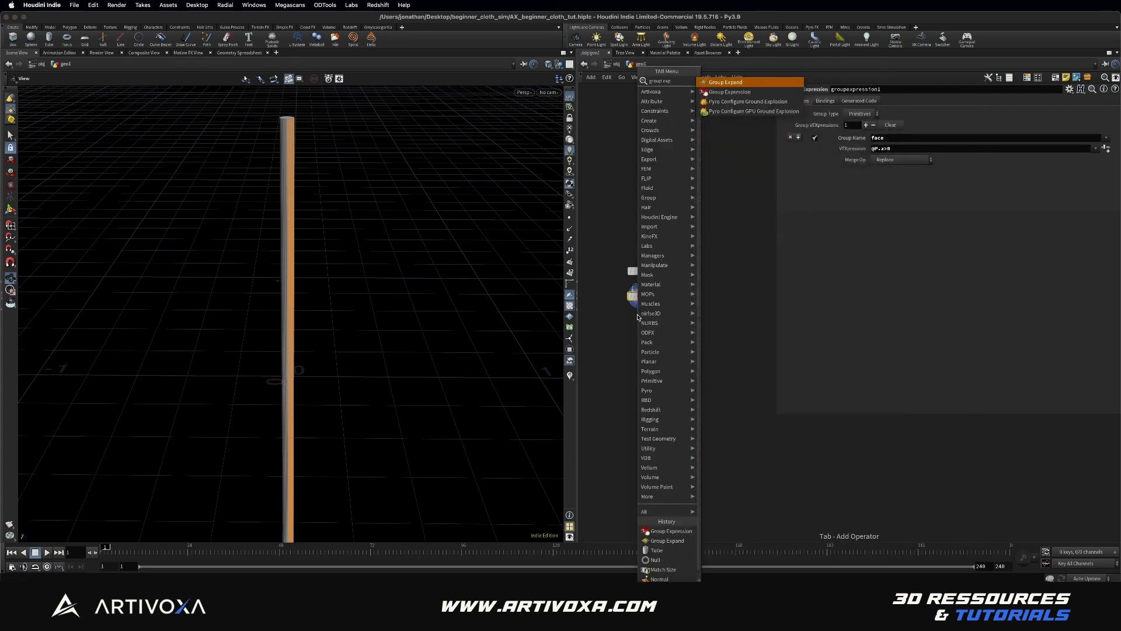
key(Escape)
click(638, 318)
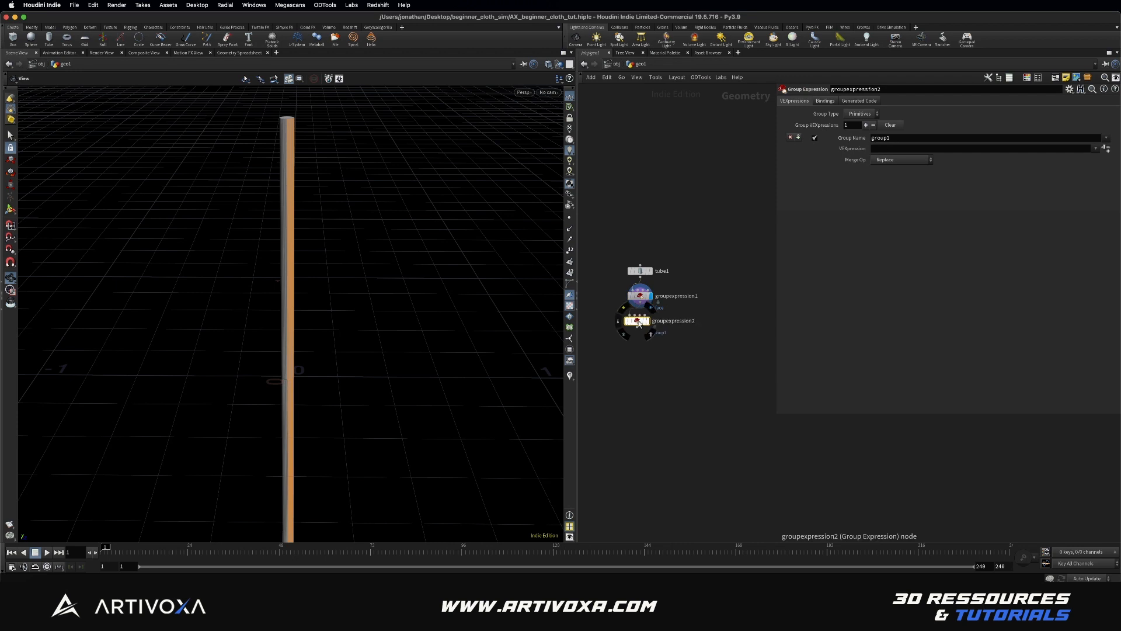
click(650, 323)
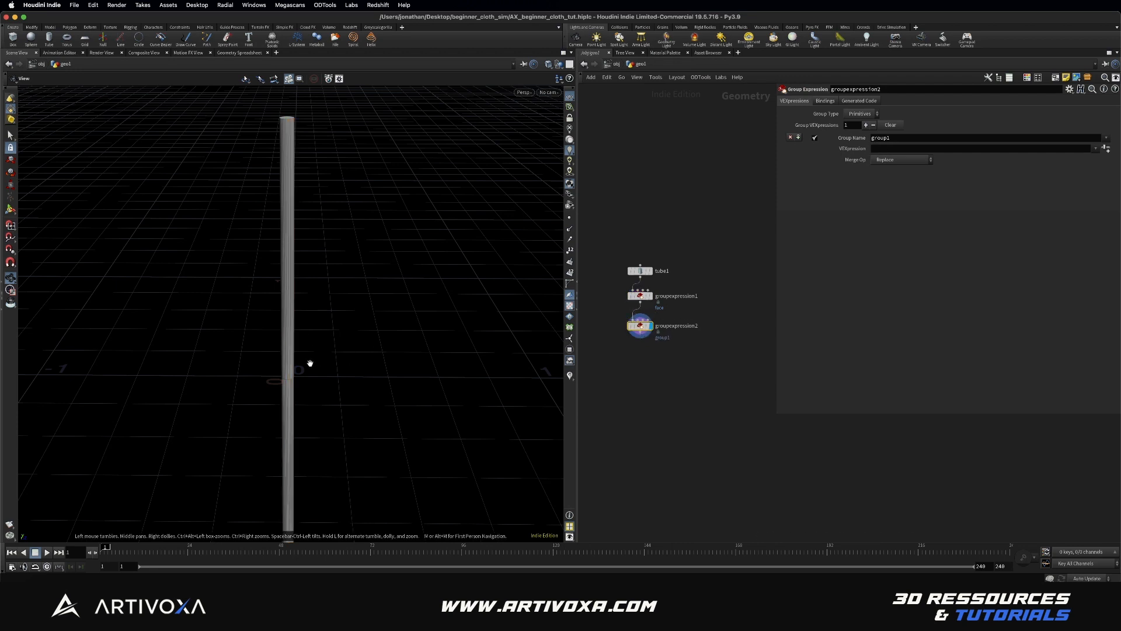
drag(301, 368, 300, 365)
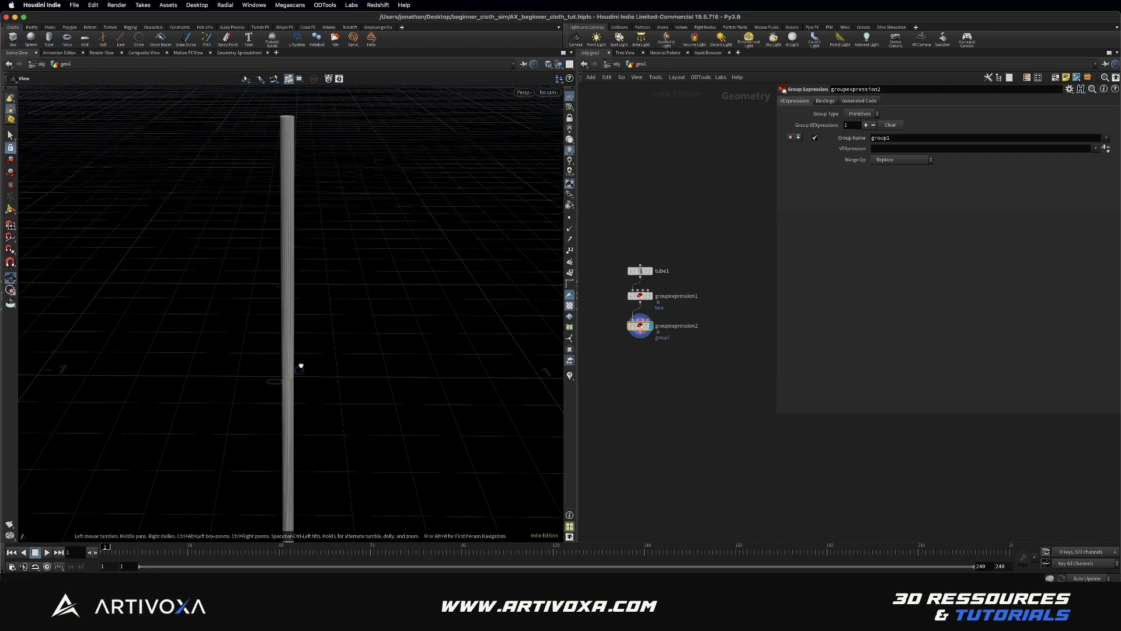
Name the primitive group top on groupexpression2 and give it the VEXpression @P.y>0
double_click(904, 137)
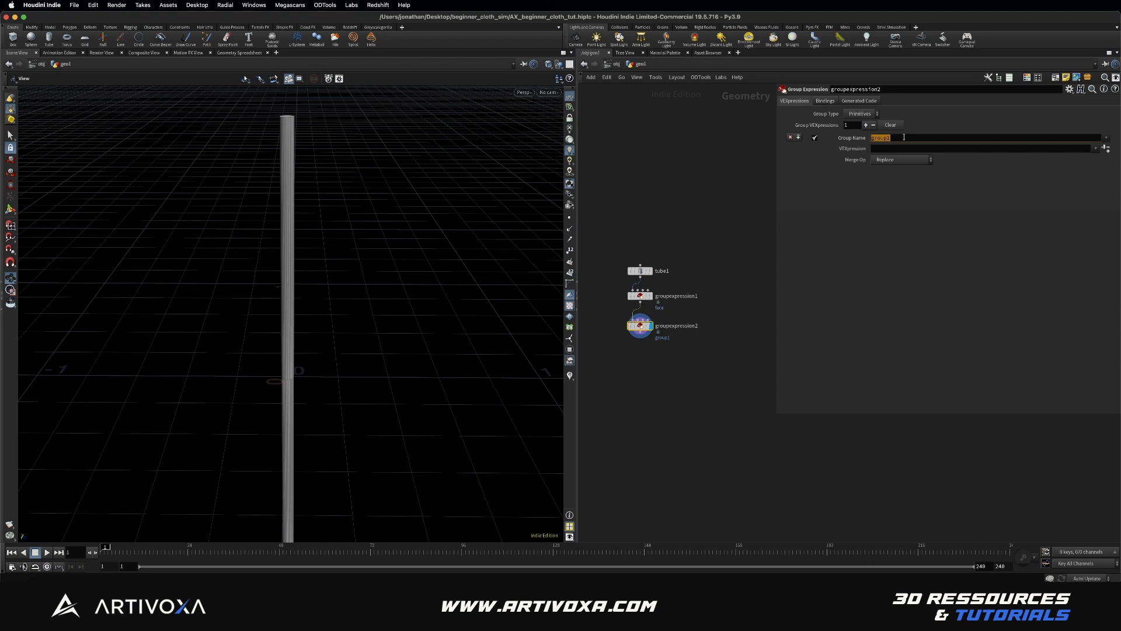
text(top)
click(900, 149)
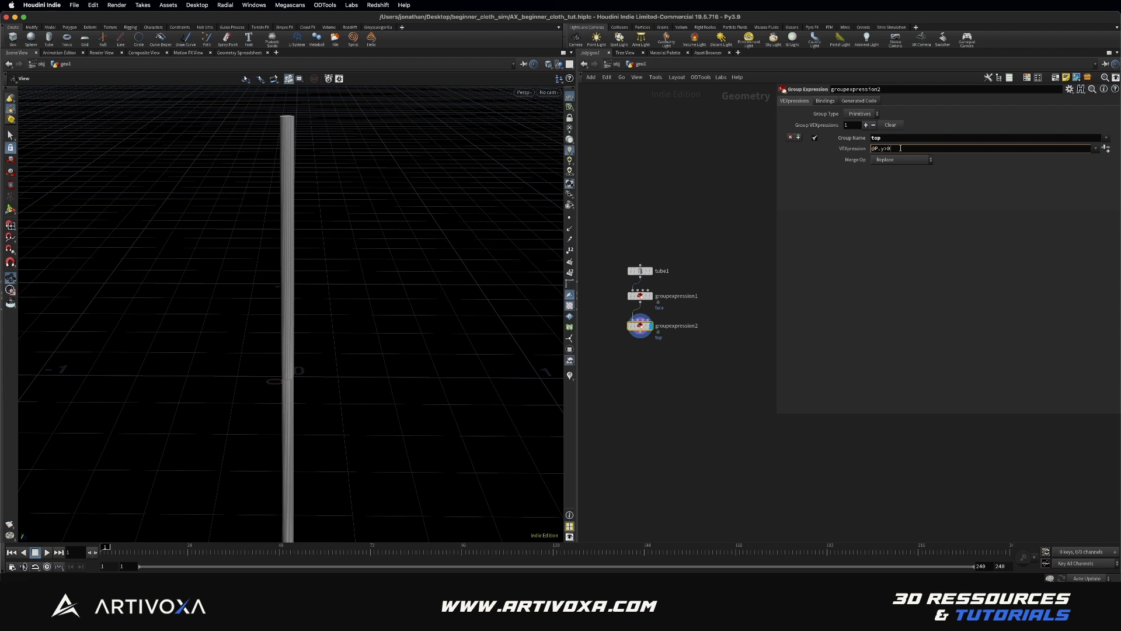
key(Return)
drag(403, 316, 363, 298)
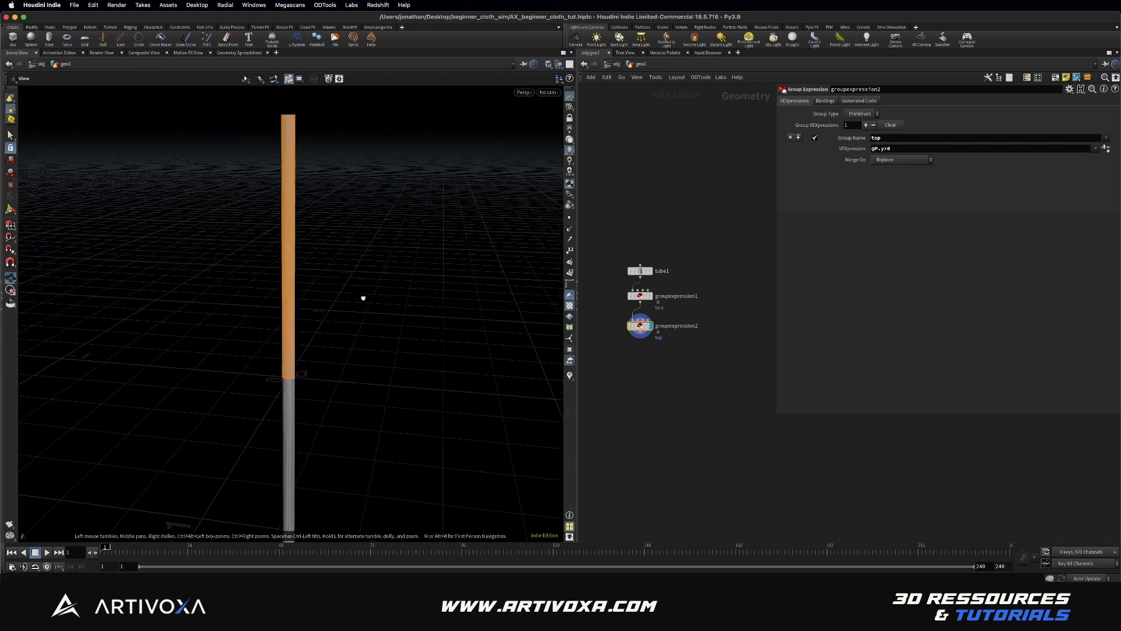
drag(284, 288, 295, 278)
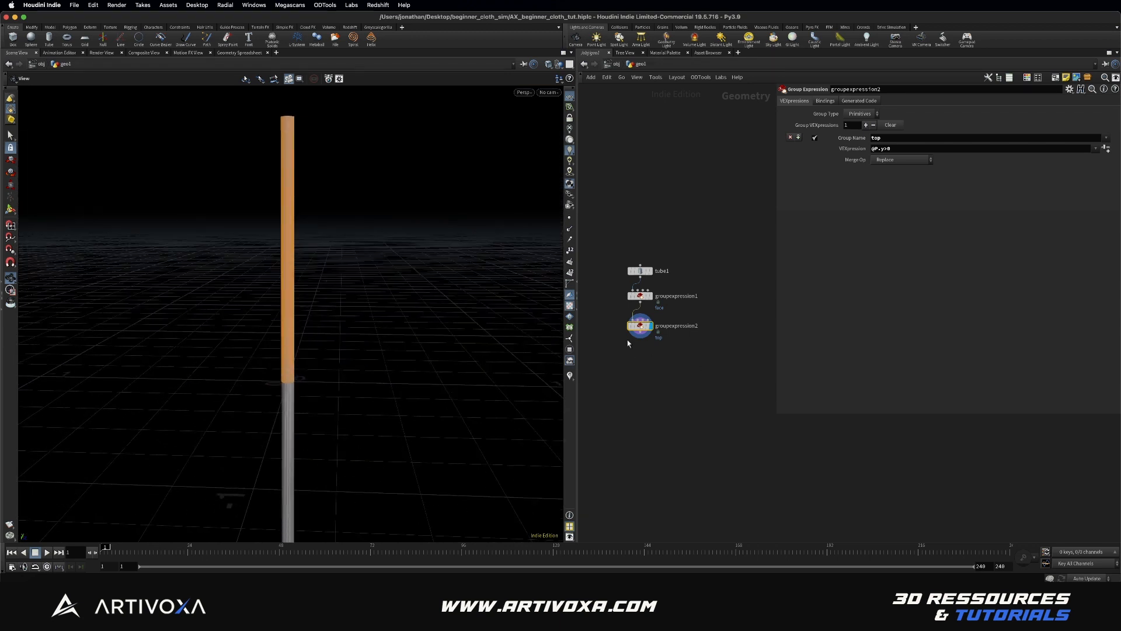
Add a Group Combine node connected below groupexpression2 and display it
key(Tab)
text(group)
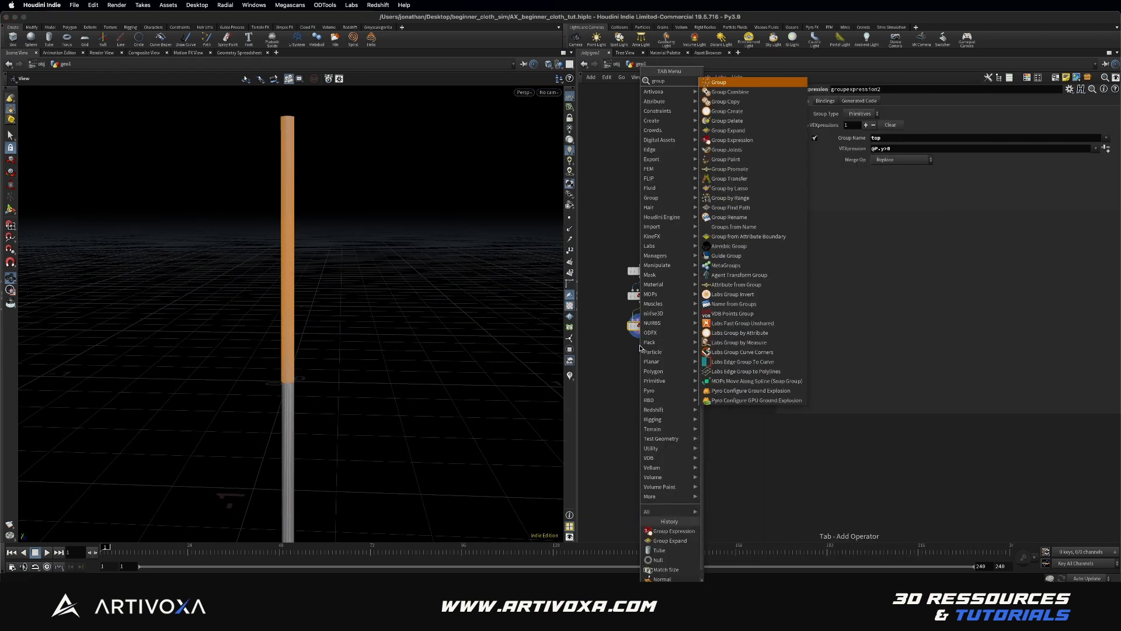
text( combi)
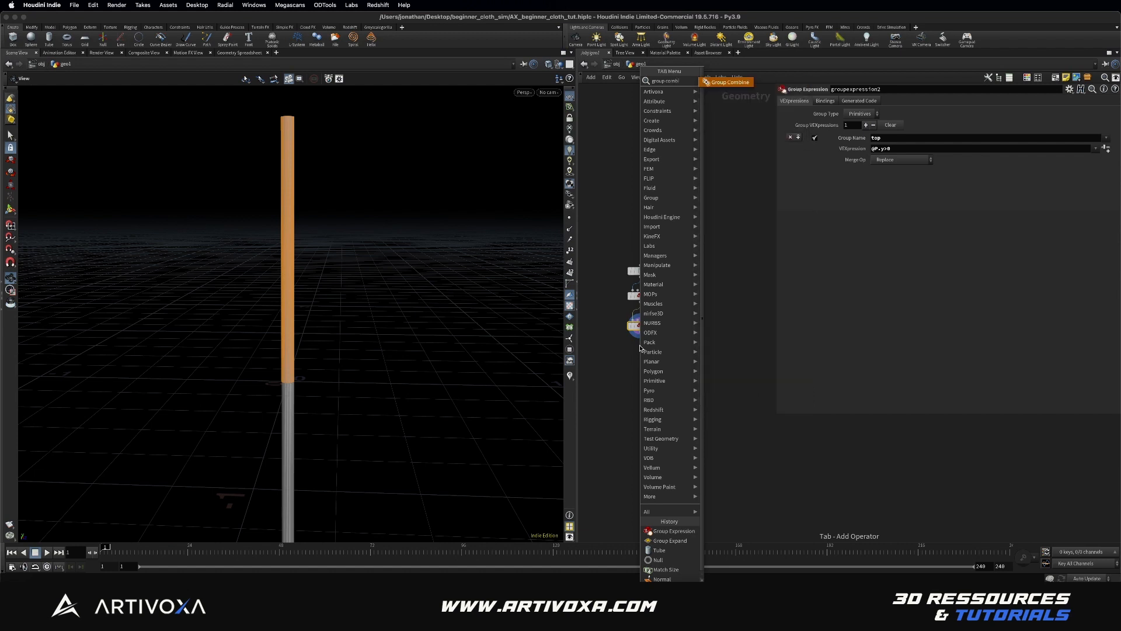
key(Return)
click(643, 356)
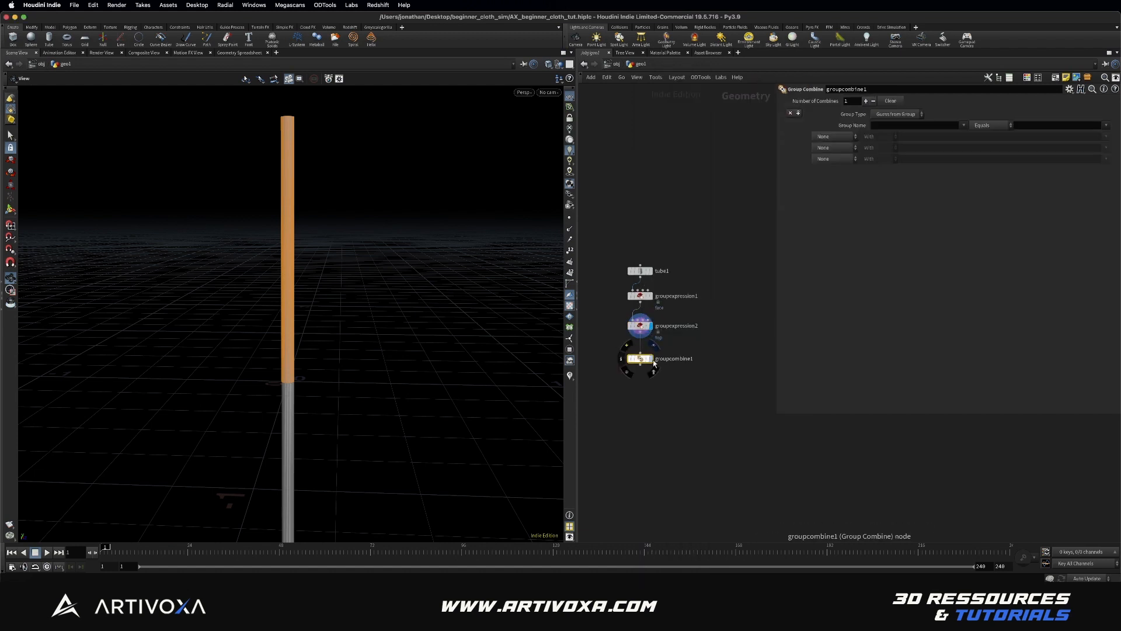
click(650, 361)
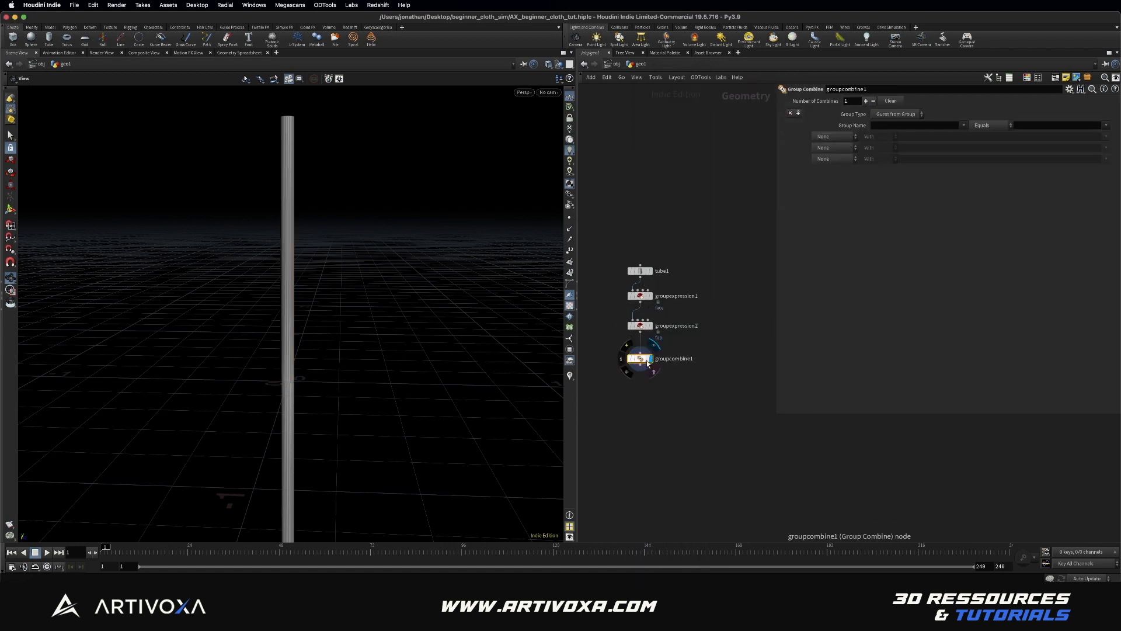
drag(646, 360, 647, 356)
Name the combined group scatter on groupcombine1 and make it equal the face group
click(901, 124)
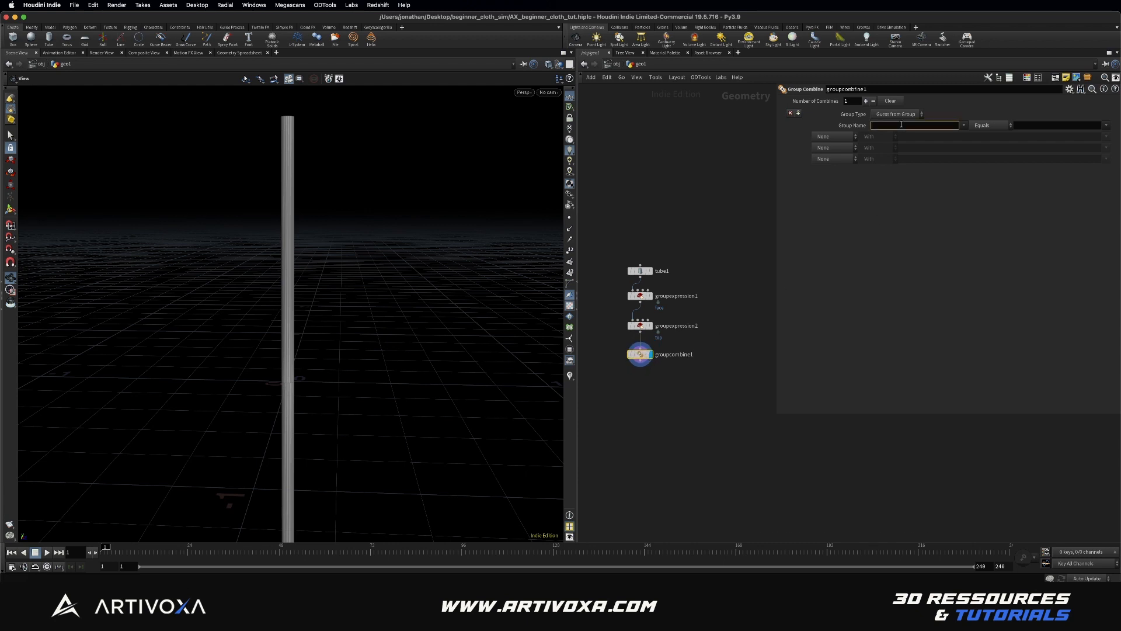
key(Return)
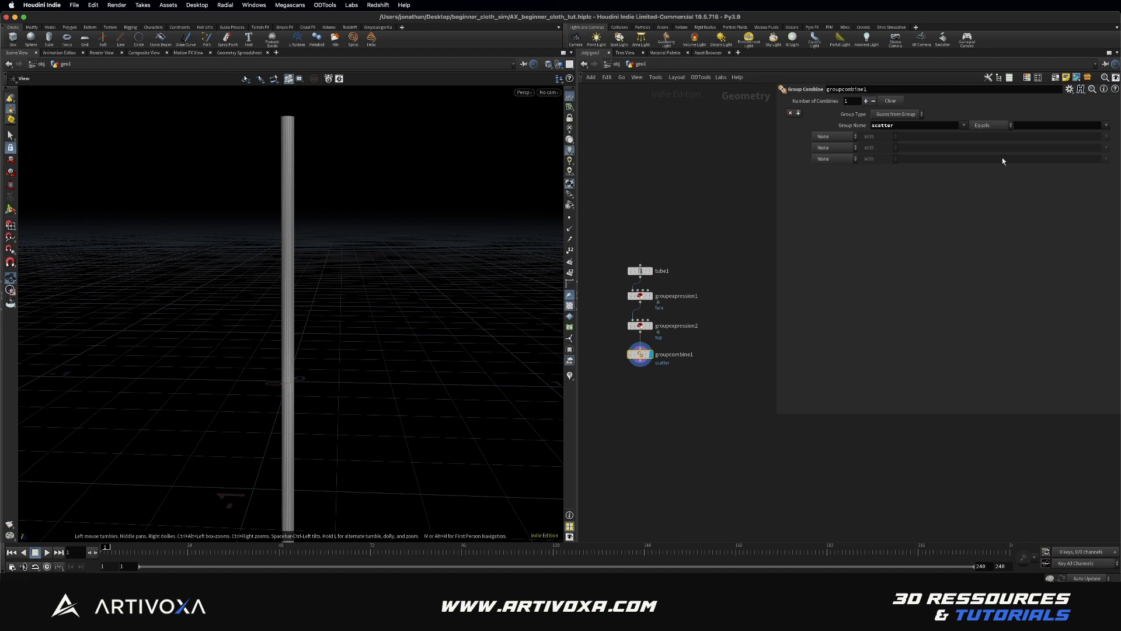
click(1107, 125)
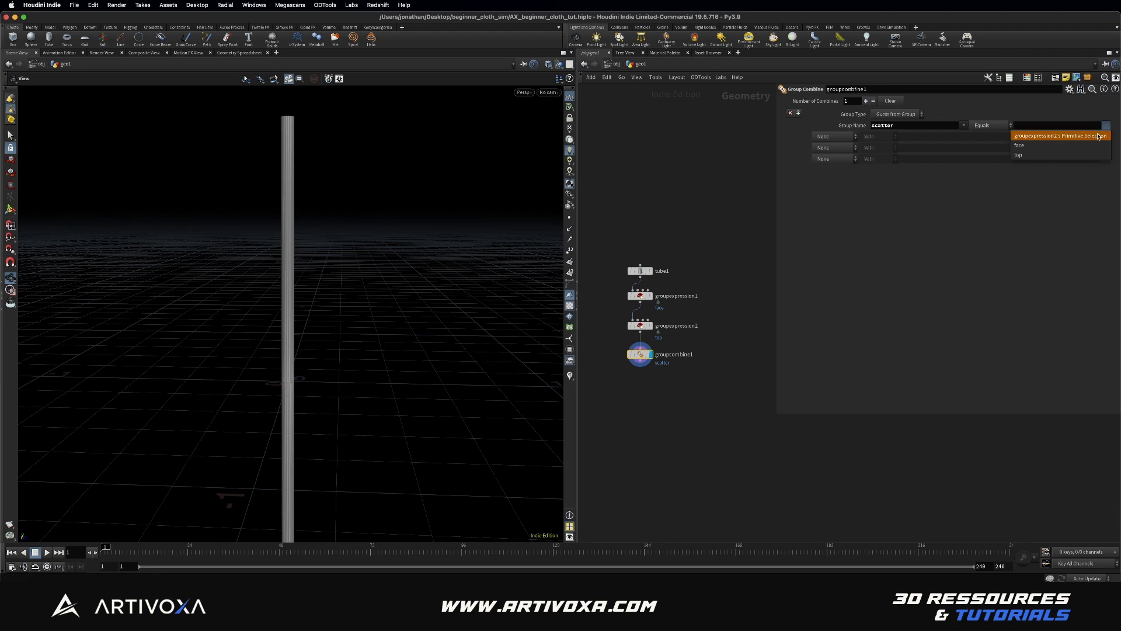
click(1028, 149)
Intersect the scatter group with the top group on groupcombine1 and check the selected faces on the pole
click(834, 136)
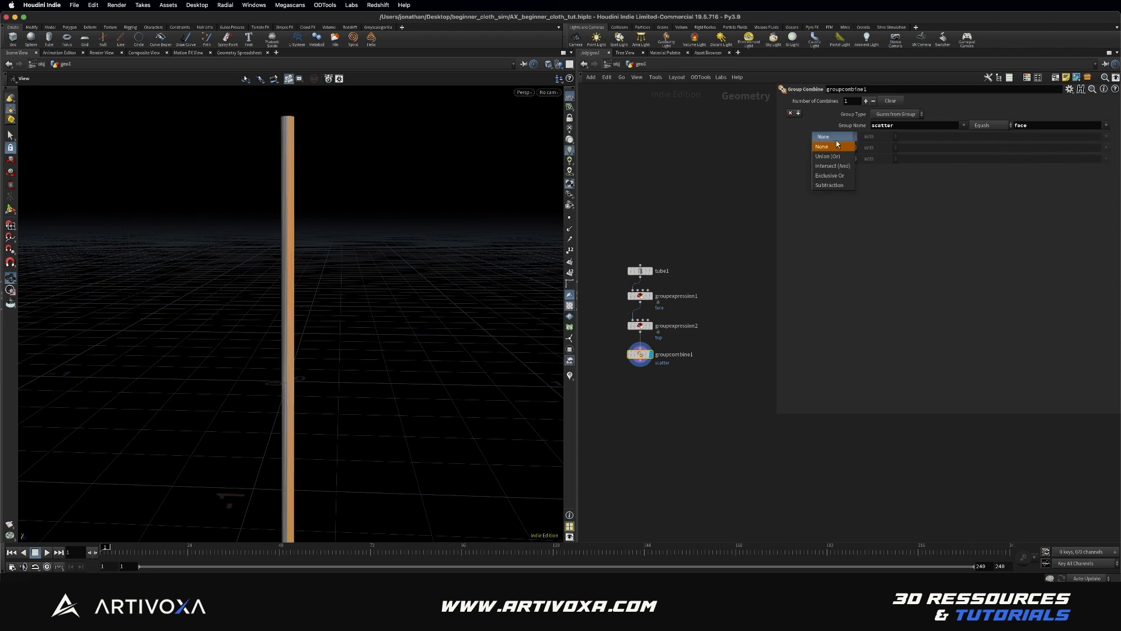
click(820, 166)
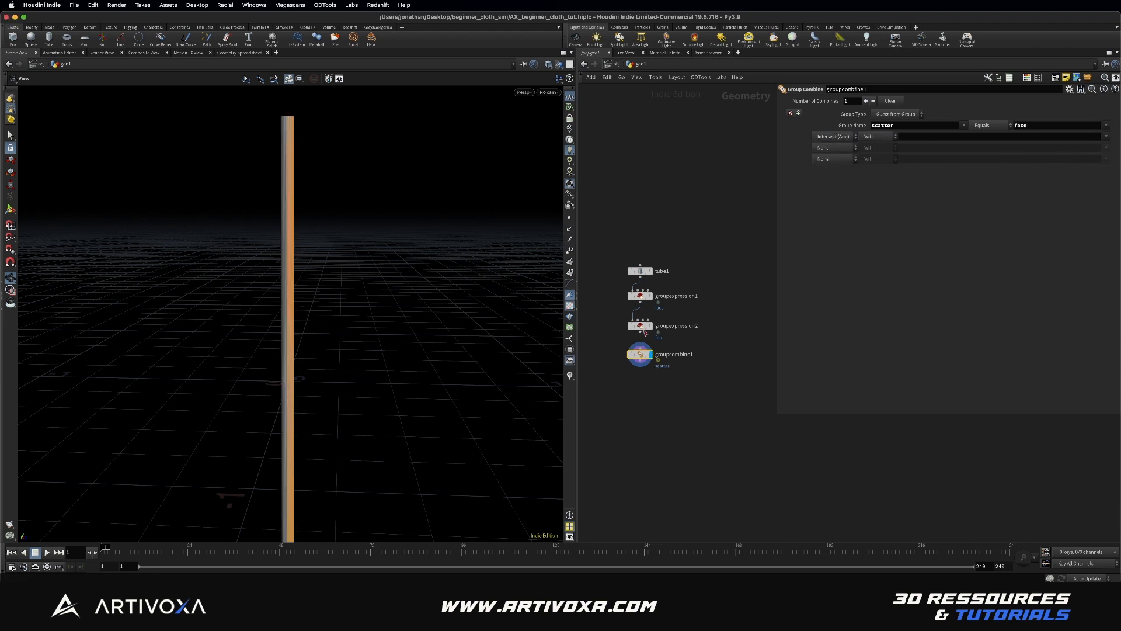
click(1106, 136)
click(1052, 157)
drag(328, 293, 321, 345)
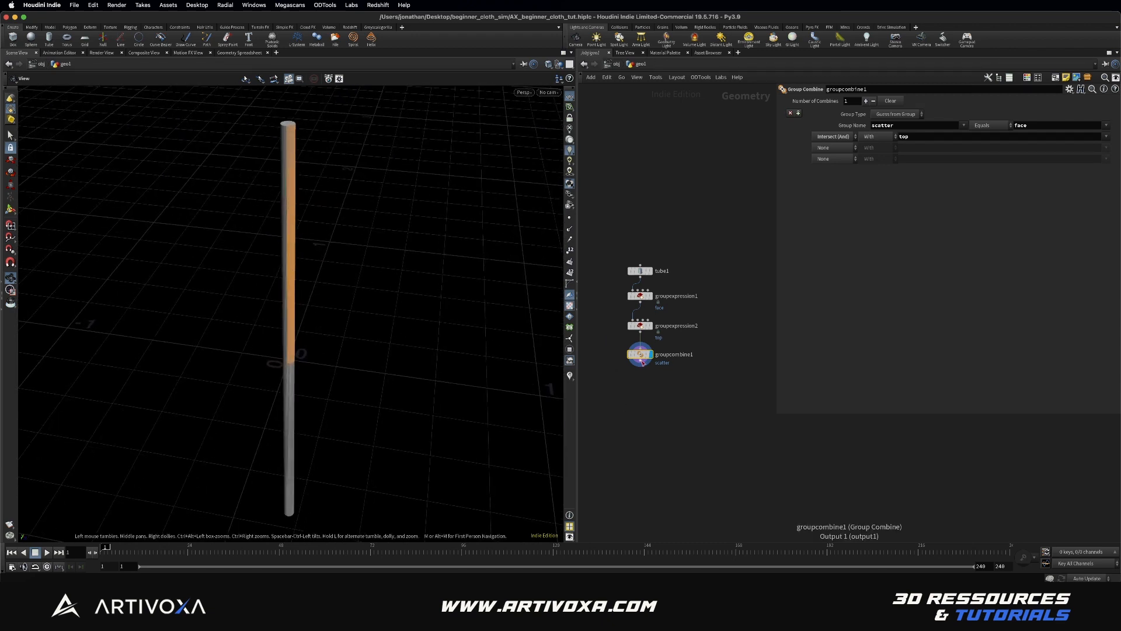
Add a Transform node connected below groupcombine1 and display it
key(Tab)
text(trans)
key(Return)
click(640, 385)
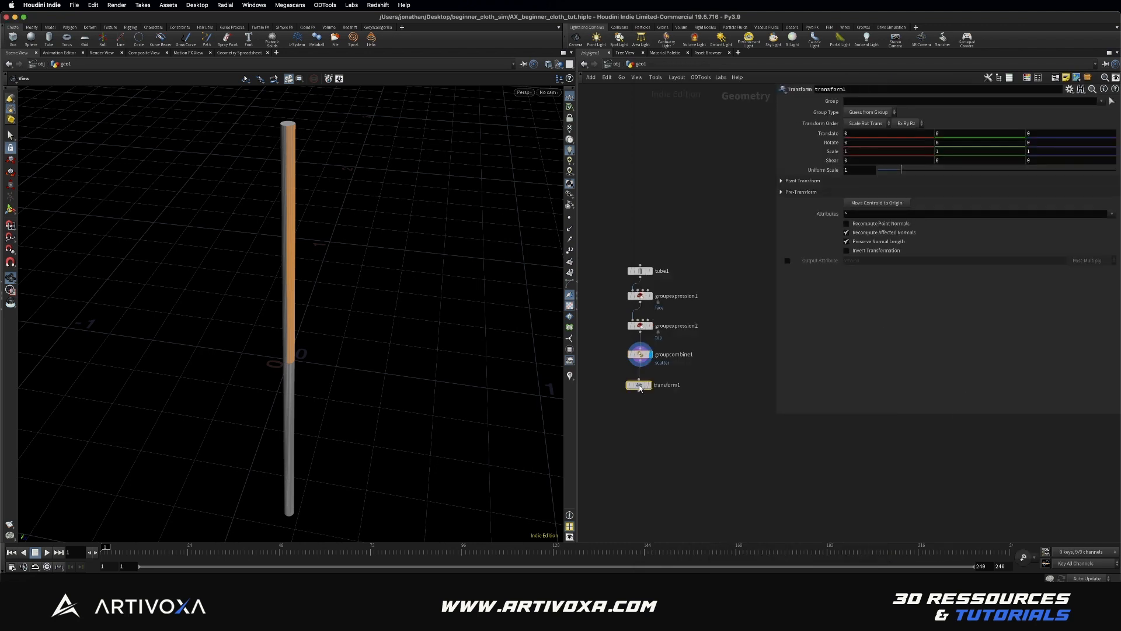
click(653, 395)
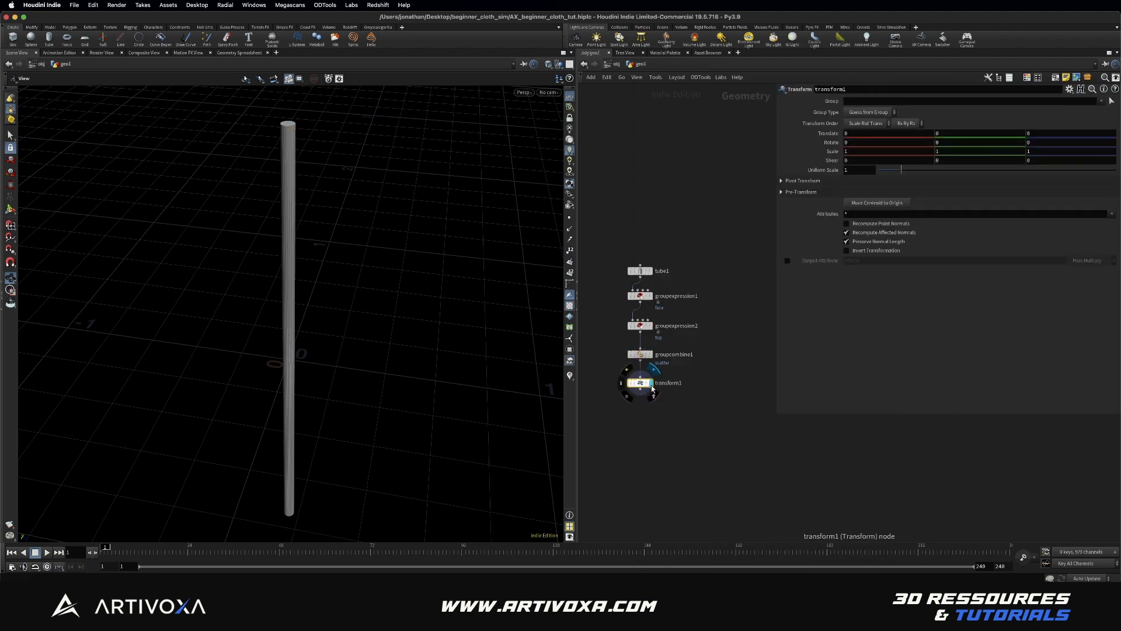
Add a Merge node that joins OUT_MOUNTAIN with the pole's transform1 and display it
scroll(667, 399, down, 5)
key(Tab)
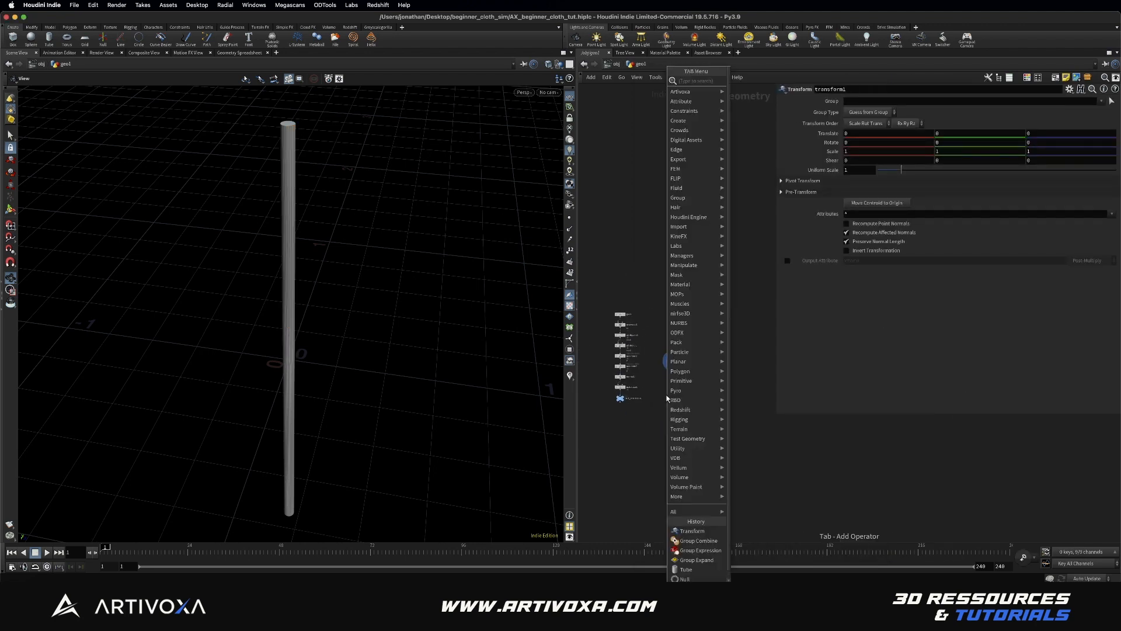
text(merge)
key(Return)
click(657, 412)
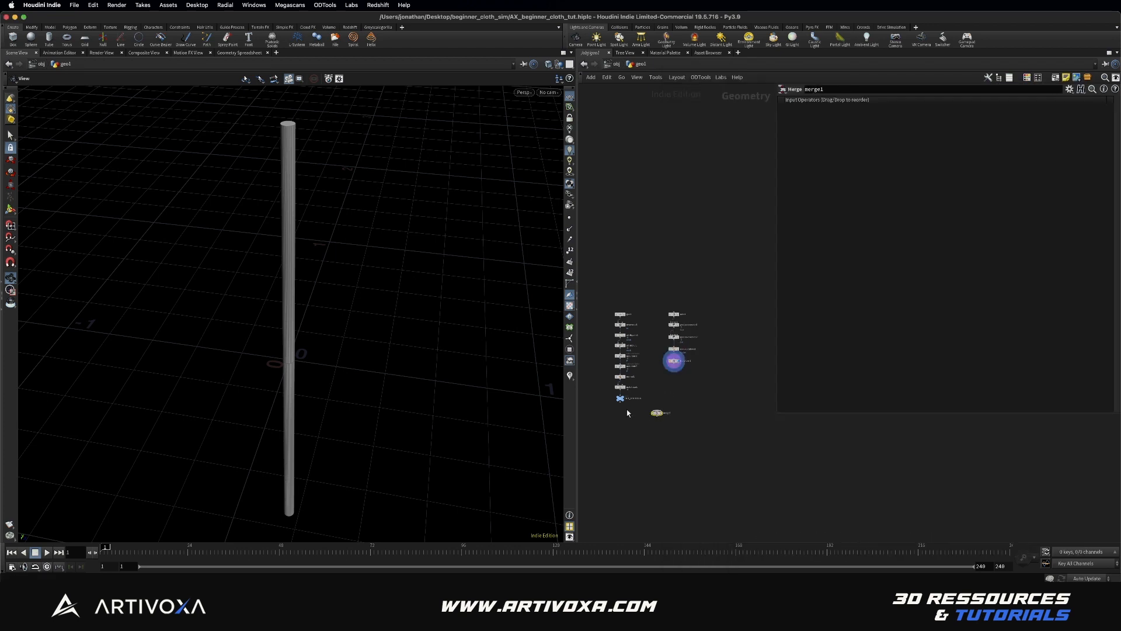
drag(611, 406, 658, 410)
click(666, 405)
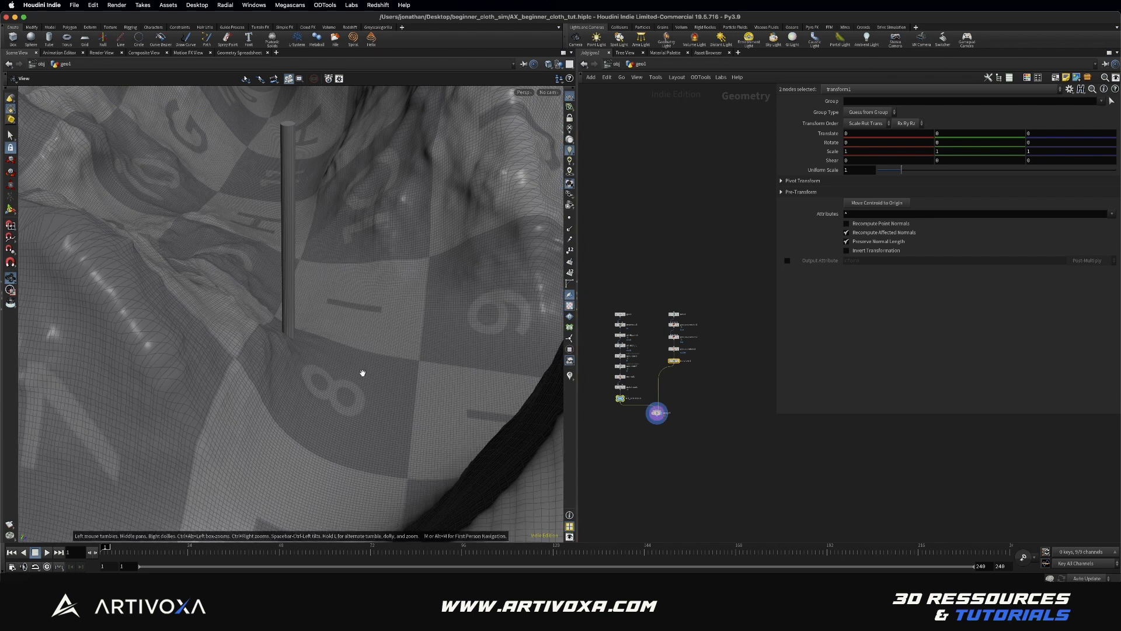
Using the top view, move the pole with transform1 onto the terrain's lower-left mountain area, at about -1.4 in X
scroll(362, 373, down, 10)
alt+drag(363, 373, 314, 322)
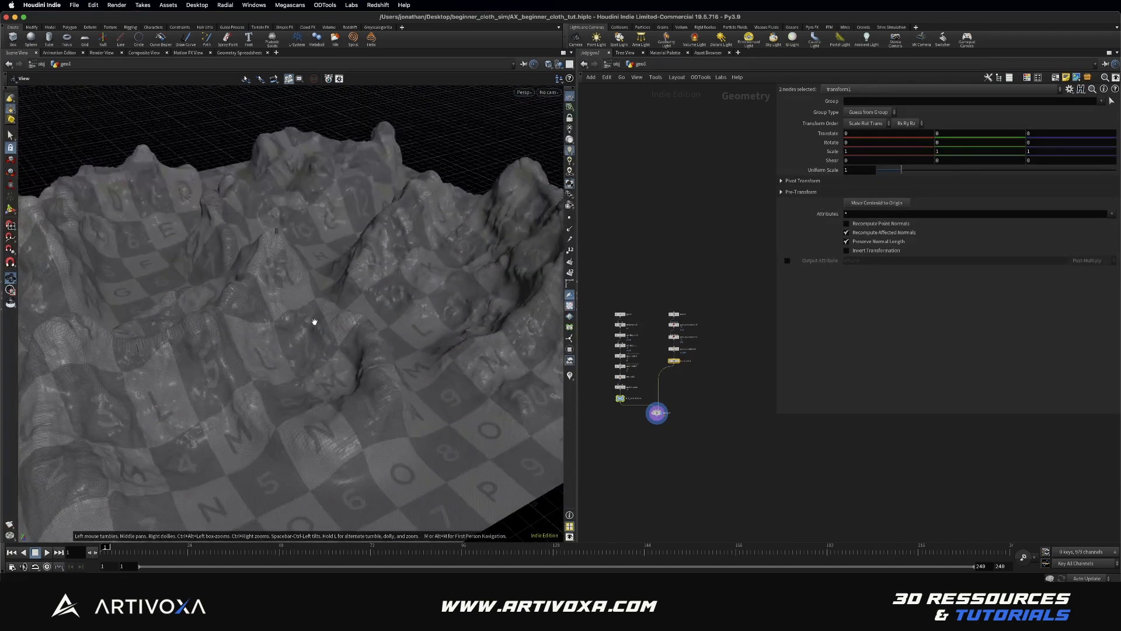
key(space+2)
key(space+g)
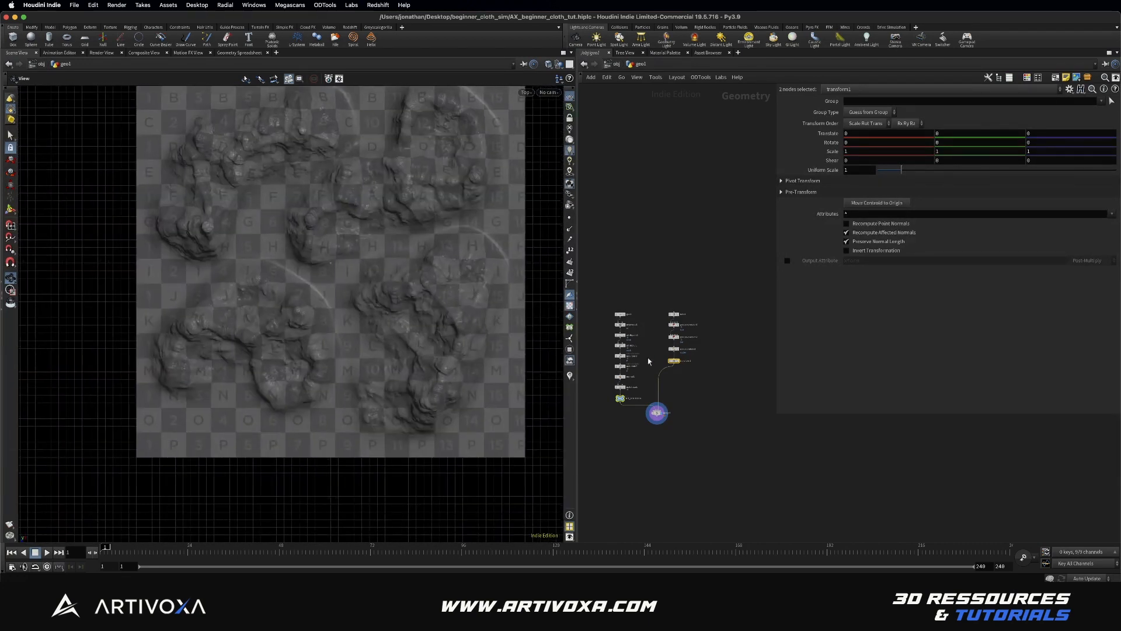
scroll(690, 360, up, 2)
click(670, 361)
click(11, 207)
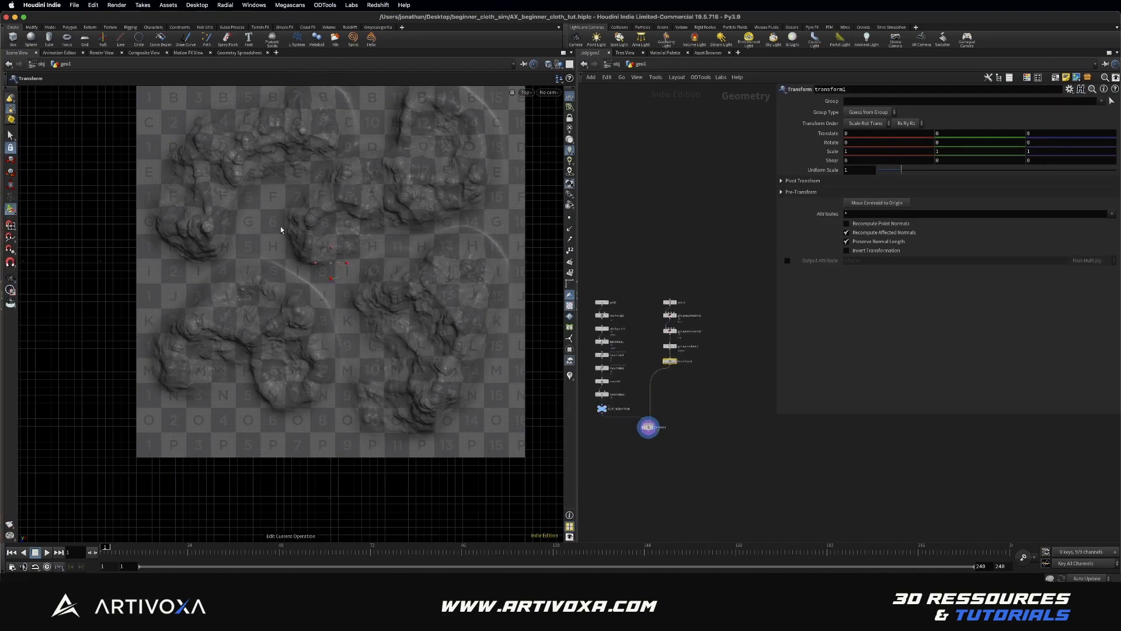
click(339, 270)
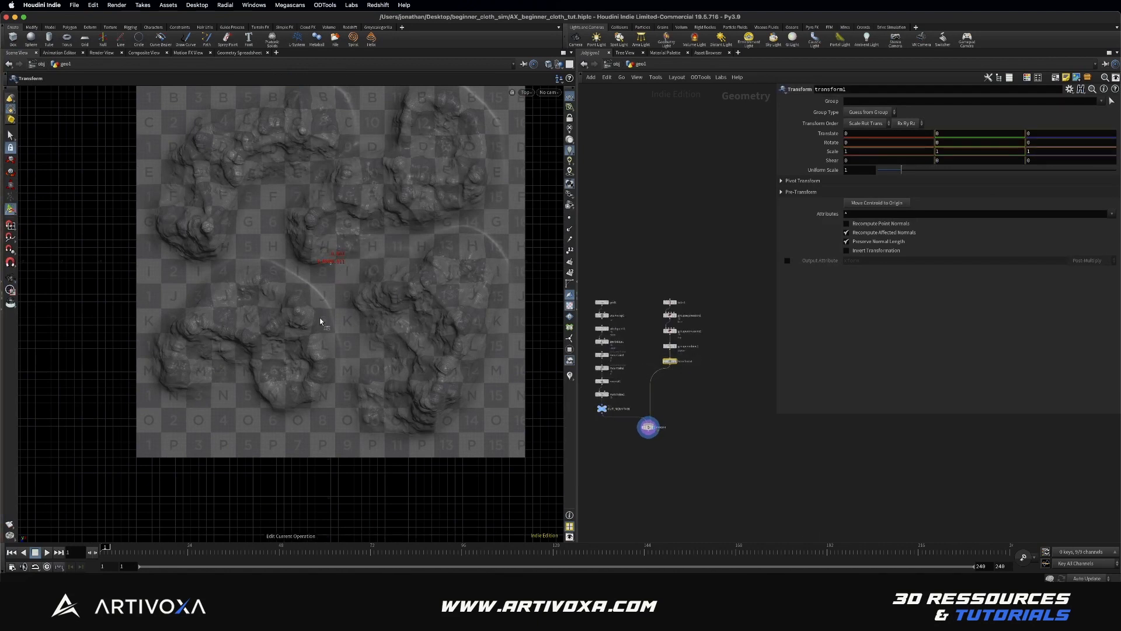
drag(278, 385, 281, 391)
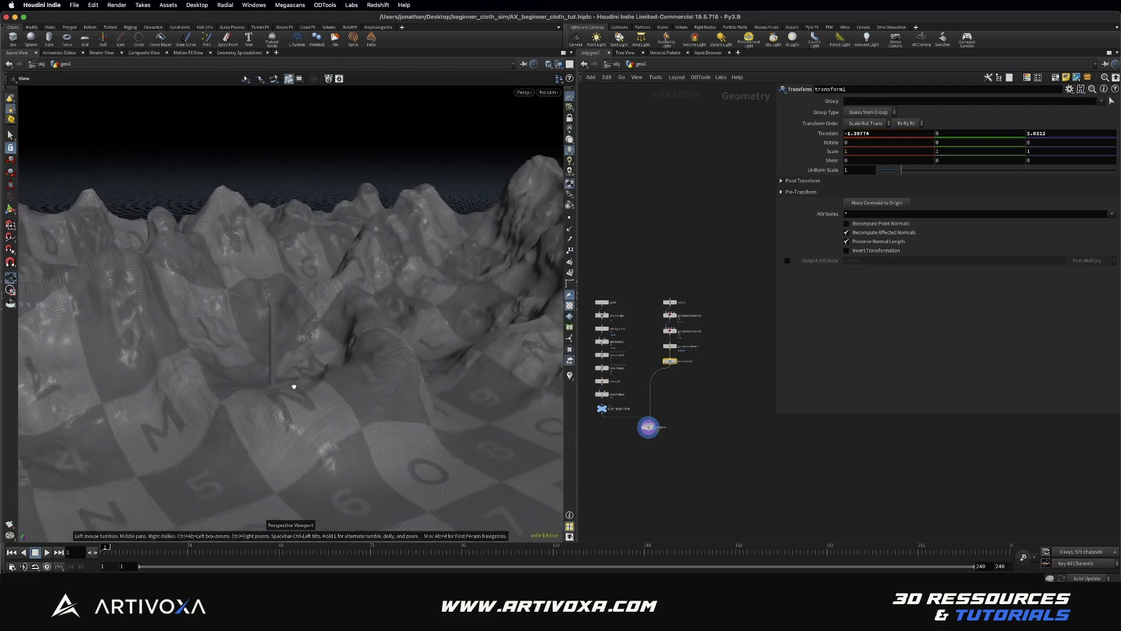
Inspect the pole on the terrain in perspective and set tube1's radius scale to 0.02
drag(264, 335, 268, 360)
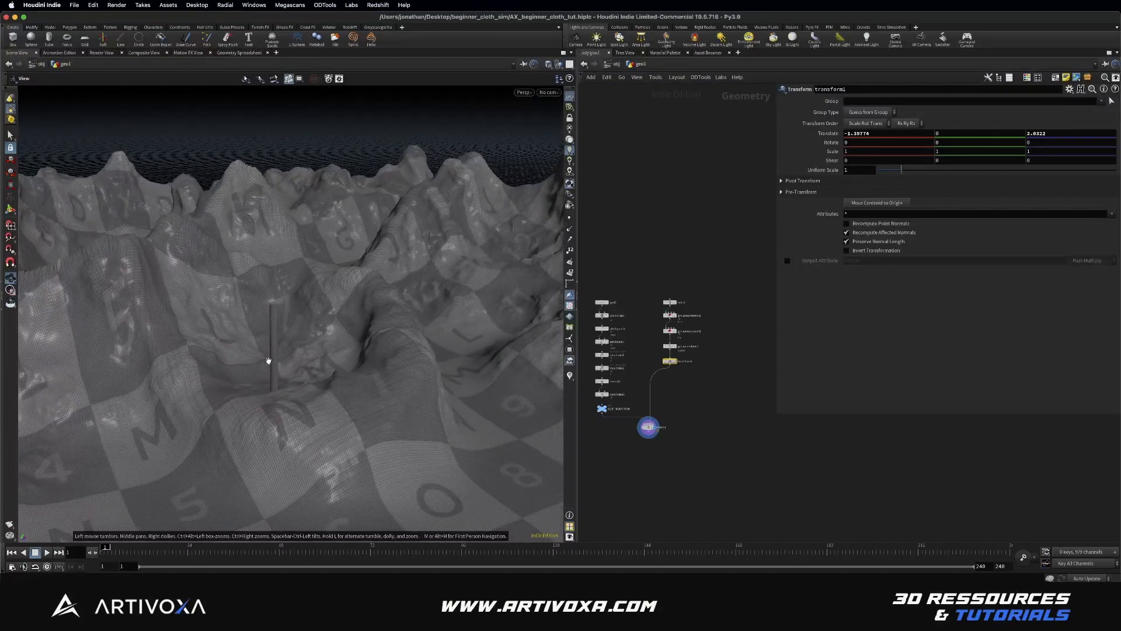
drag(280, 320, 270, 359)
drag(720, 270, 657, 313)
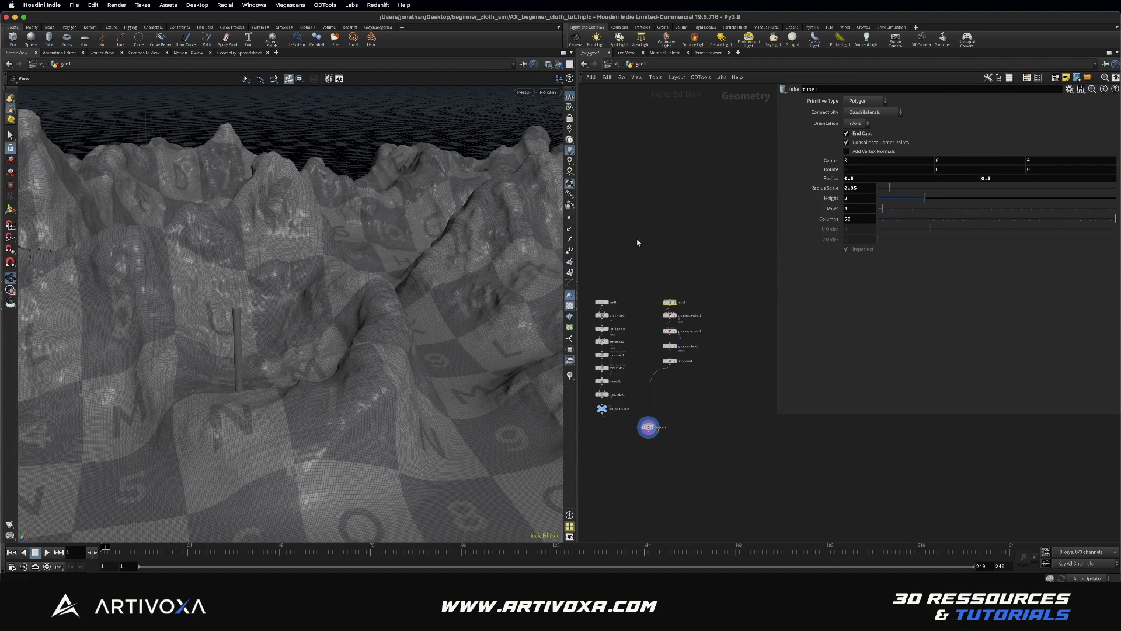
drag(282, 351, 263, 350)
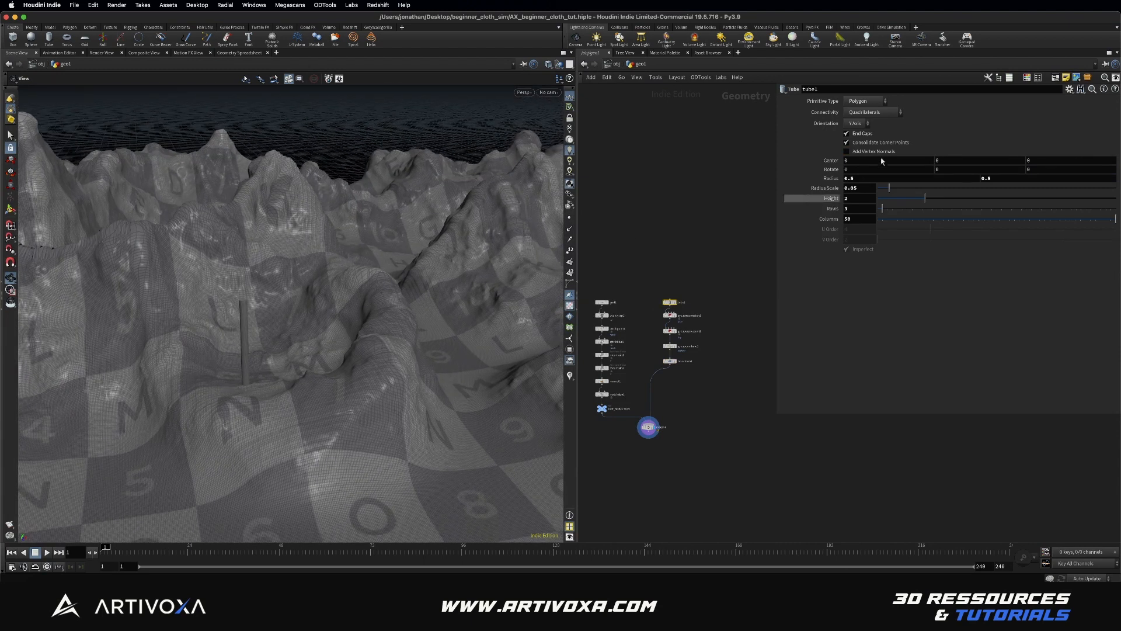
click(855, 188)
key(Tab)
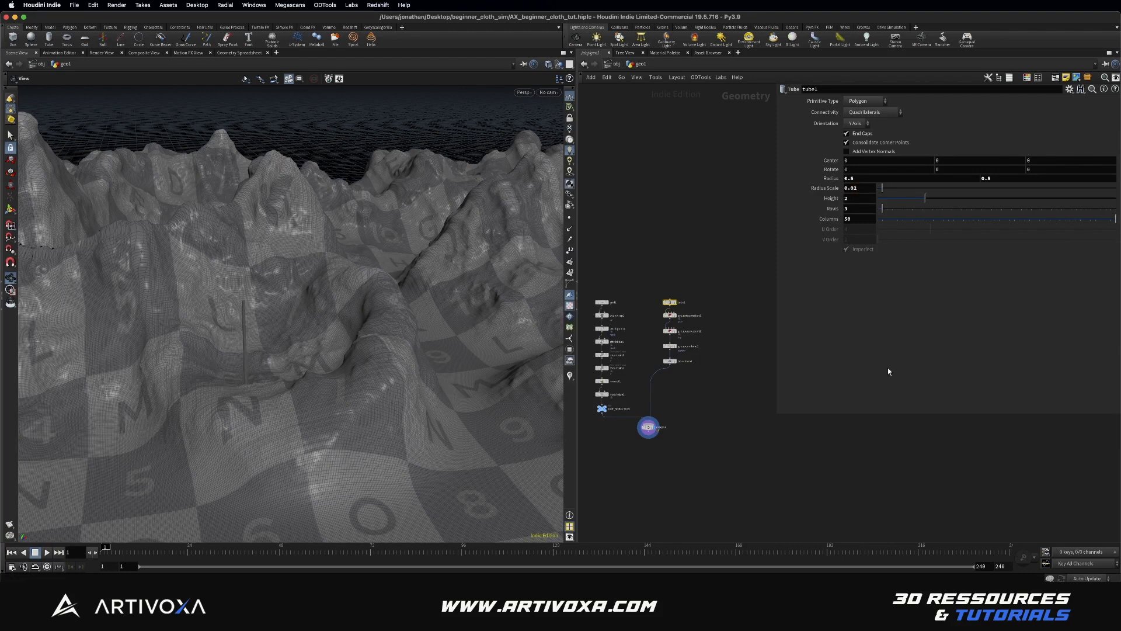
text(1)
key(Return)
Raise the pole to a Y translation of about 0.71 on transform1 and delete the Merge node
click(686, 362)
click(11, 209)
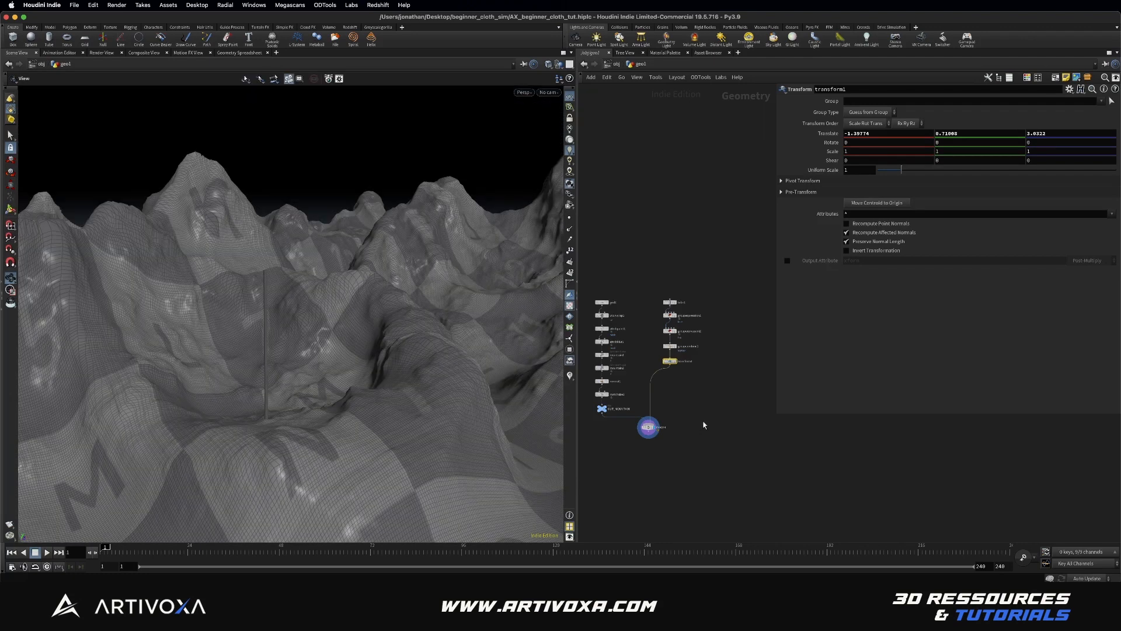
click(648, 427)
key(Delete)
Add a Scatter node connected to the pole's transform1 and display it
scroll(722, 414, up, 1)
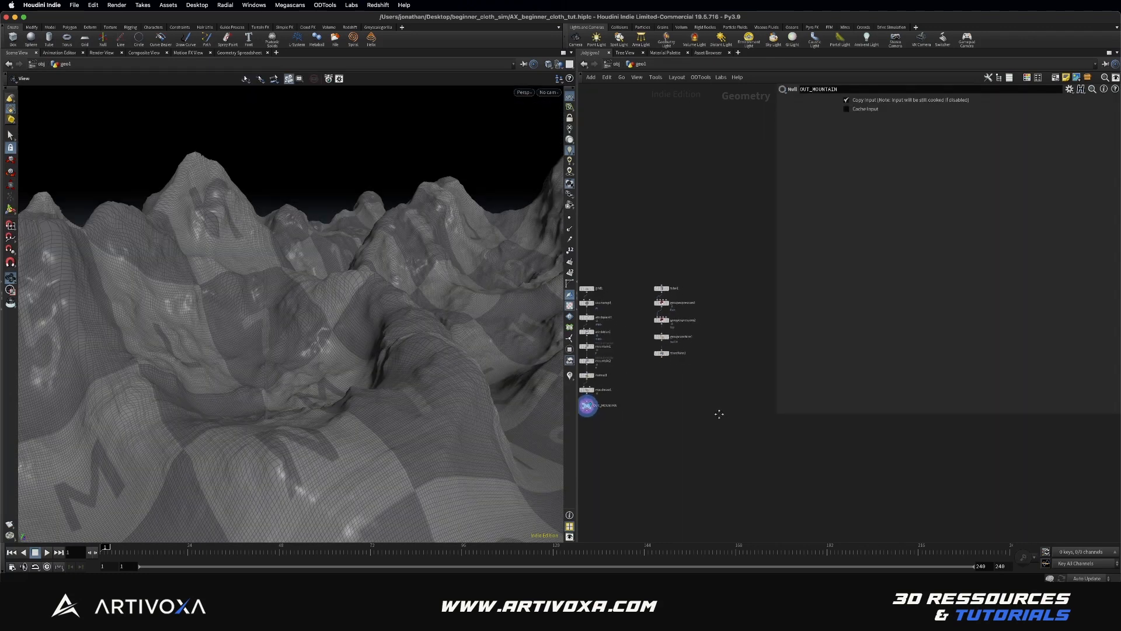
middle_drag(721, 414, 677, 406)
click(619, 351)
key(Tab)
text(scatter)
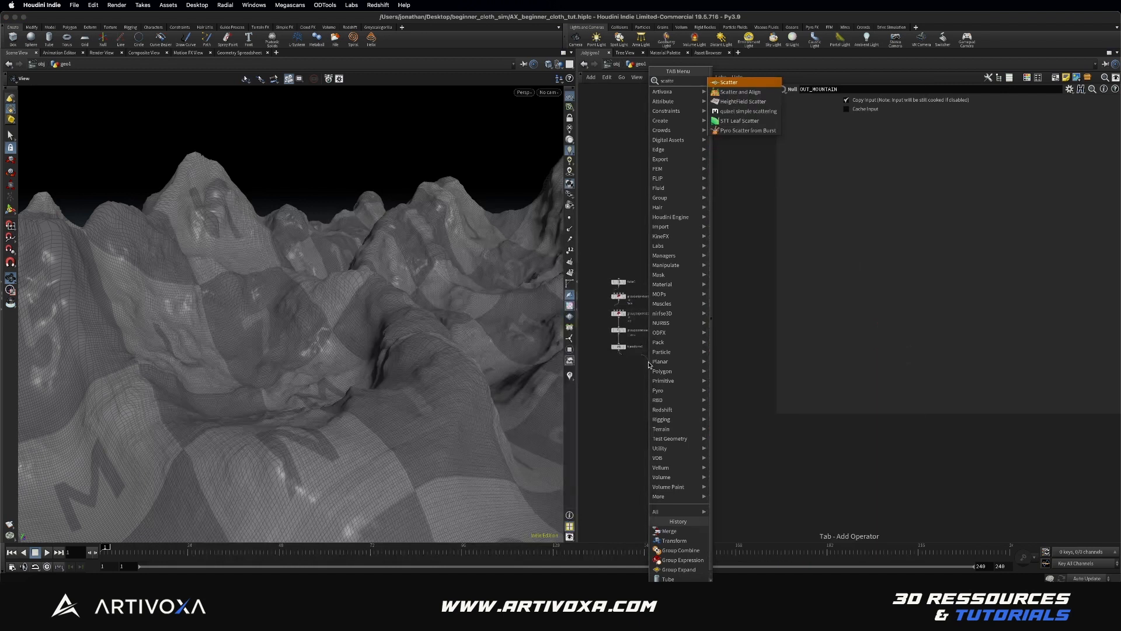
key(Return)
click(650, 366)
drag(650, 366, 655, 371)
click(661, 368)
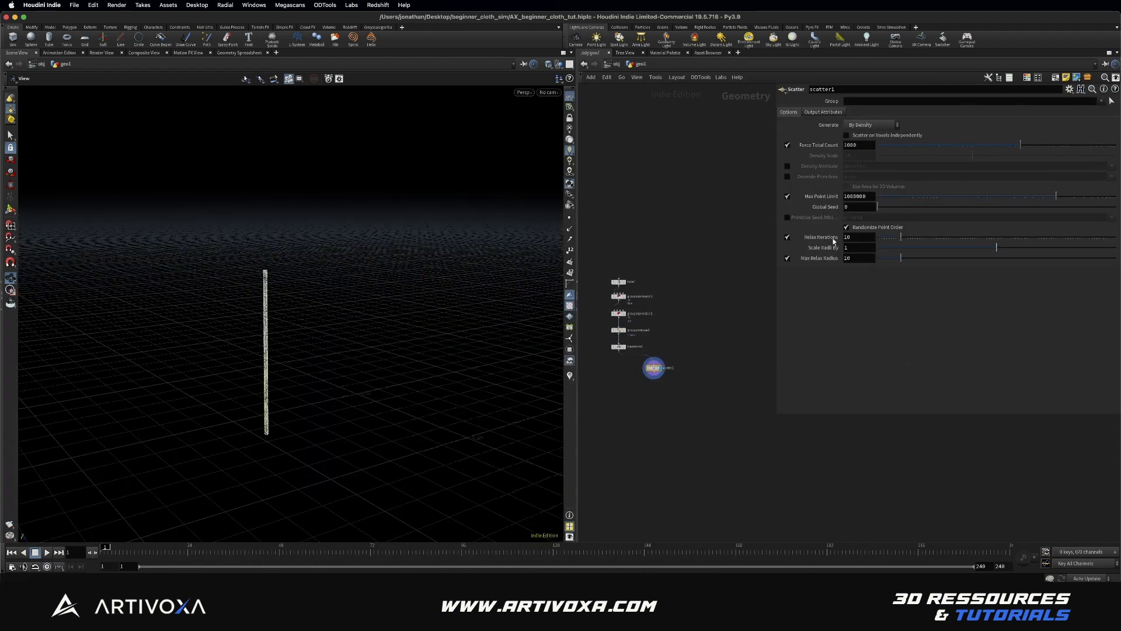
Restrict scatter1 to the scatter group and check the points on the pole
scroll(663, 338, up, 1)
drag(603, 339, 598, 344)
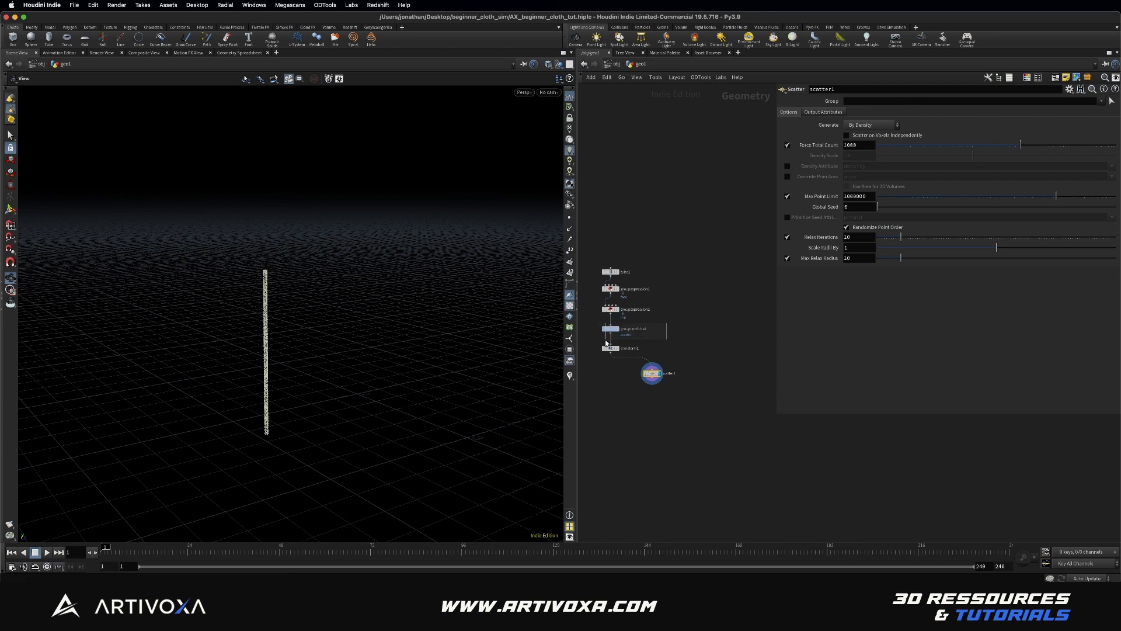
click(1099, 102)
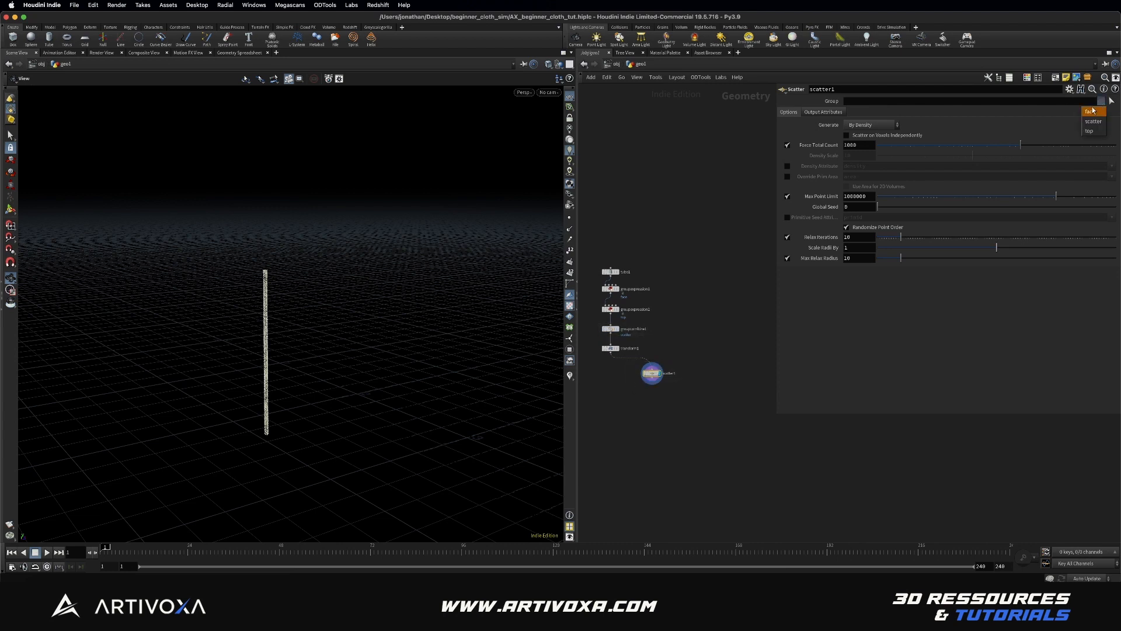
click(1093, 122)
scroll(274, 314, up, 3)
scroll(274, 314, up, 3)
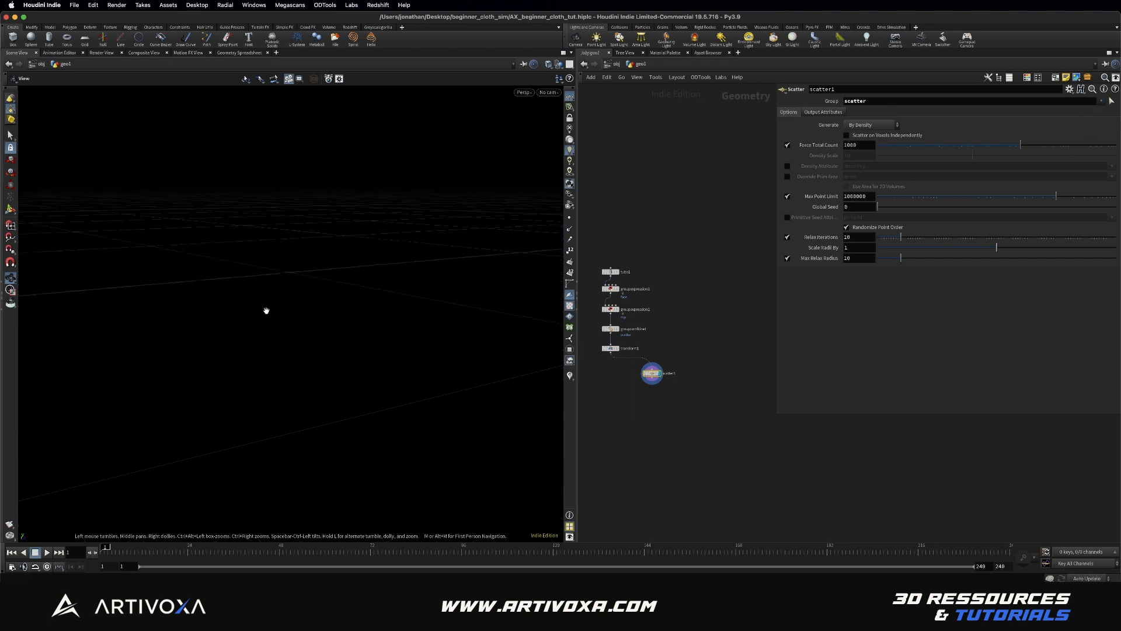
scroll(265, 310, down, 6)
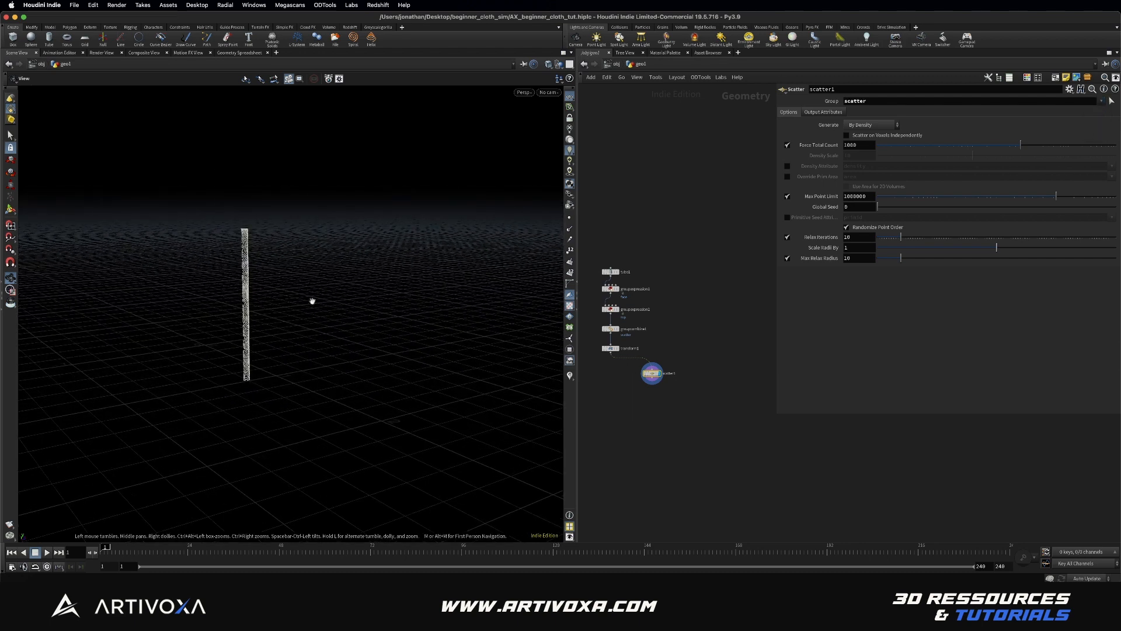
Set scatter1's Force Total Count to 150 and check the points from another angle
click(859, 144)
text(150)
key(Return)
drag(308, 300, 377, 333)
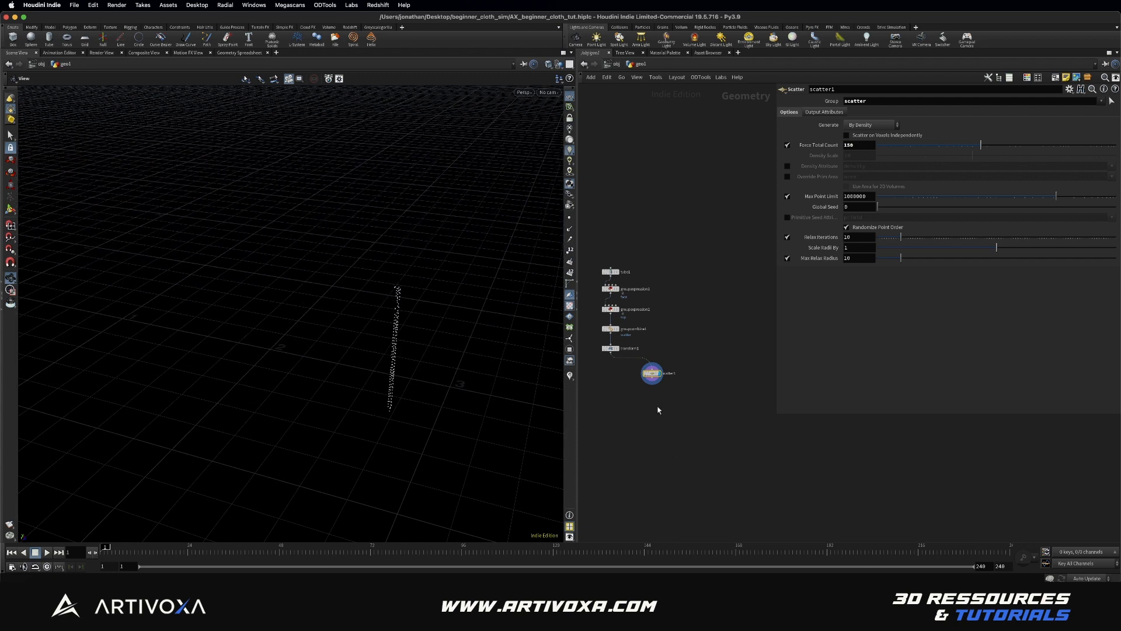
Add an Attribute Wrangle node connected below scatter1 and display it
key(Tab)
text(att wr)
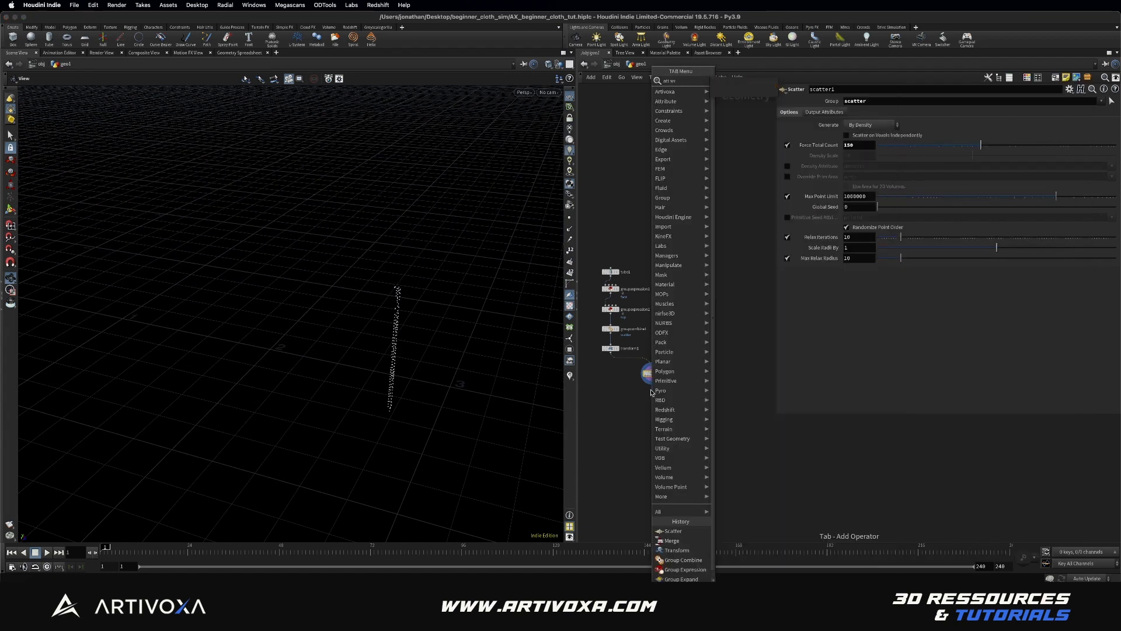
key(Return)
click(653, 397)
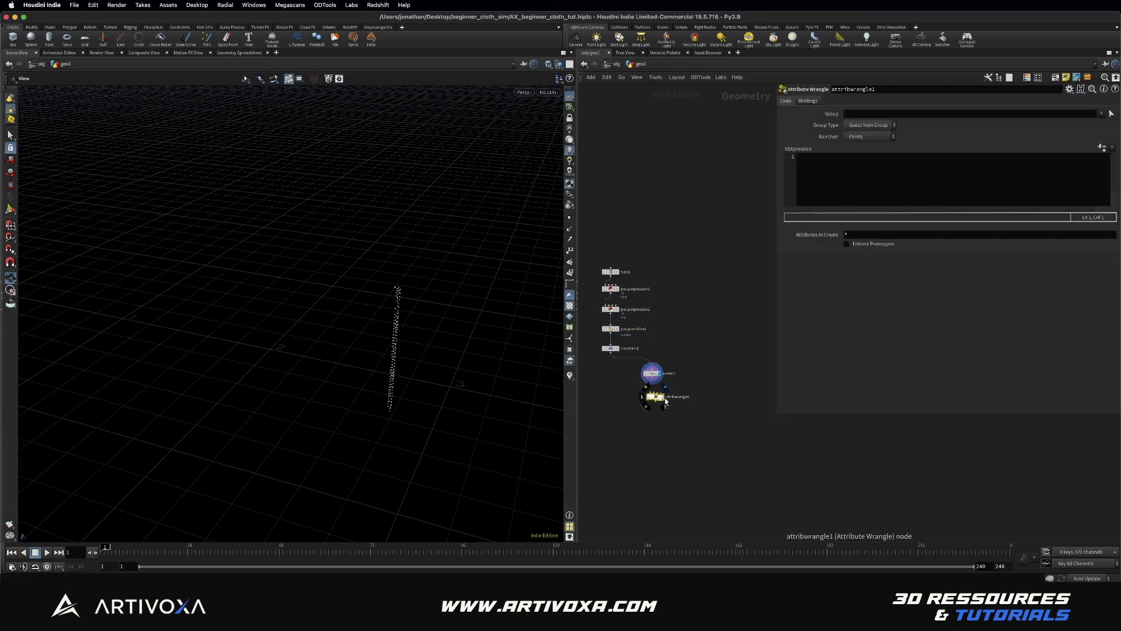
click(666, 402)
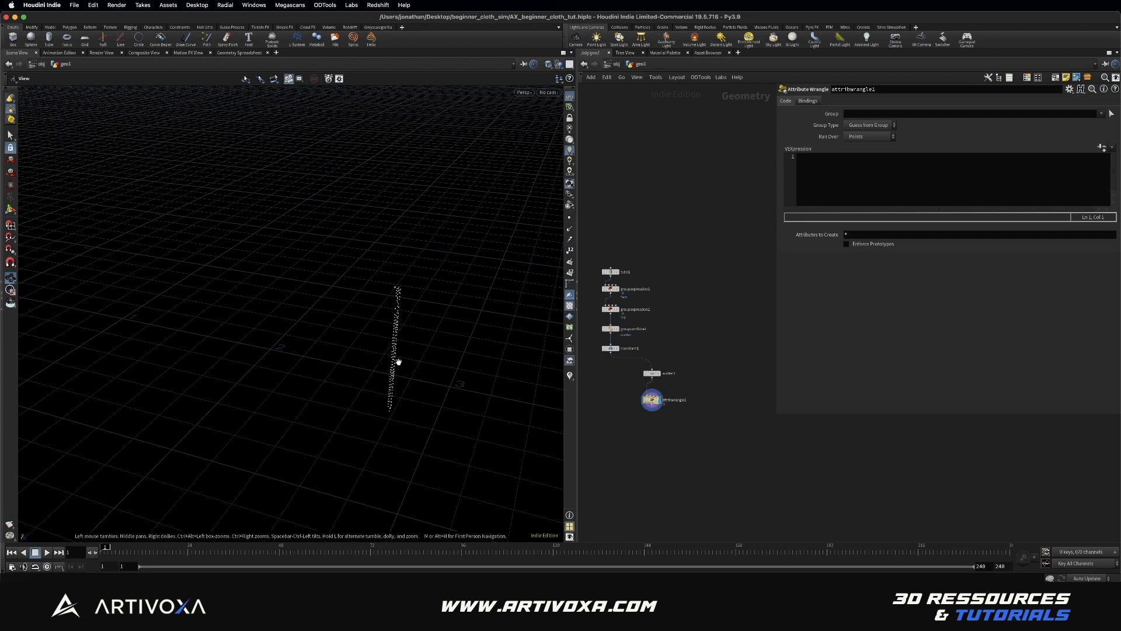
Enter the VEXpression @N = set(0,0,1); on attribwrangle1 and show the point normals in the viewport
click(852, 185)
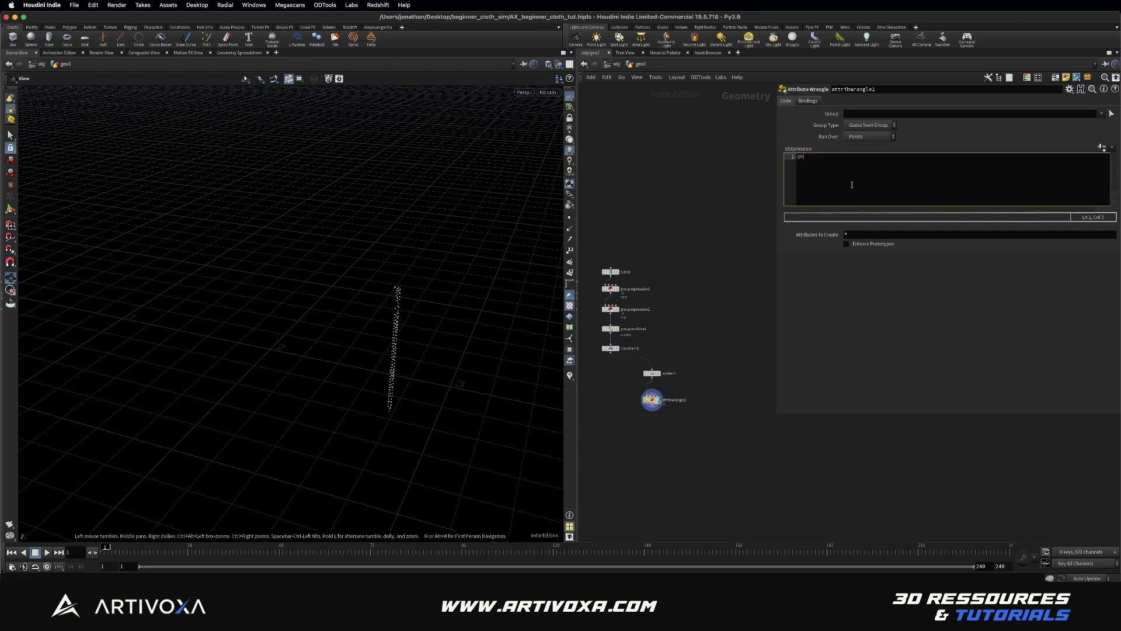
text(@N = set()
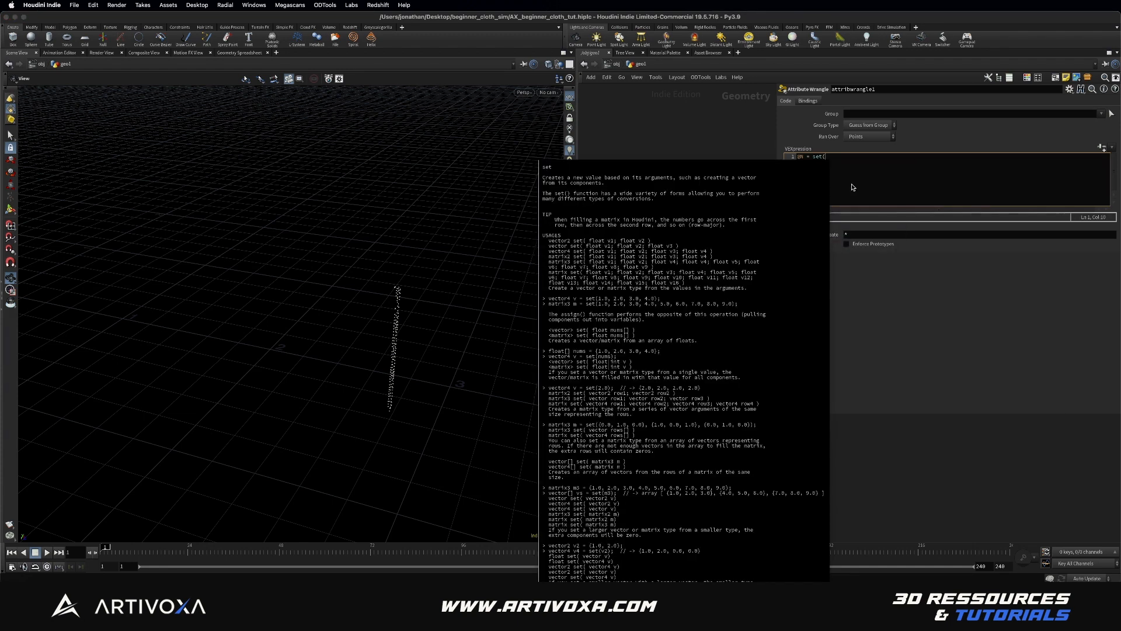
text(0,0,1))
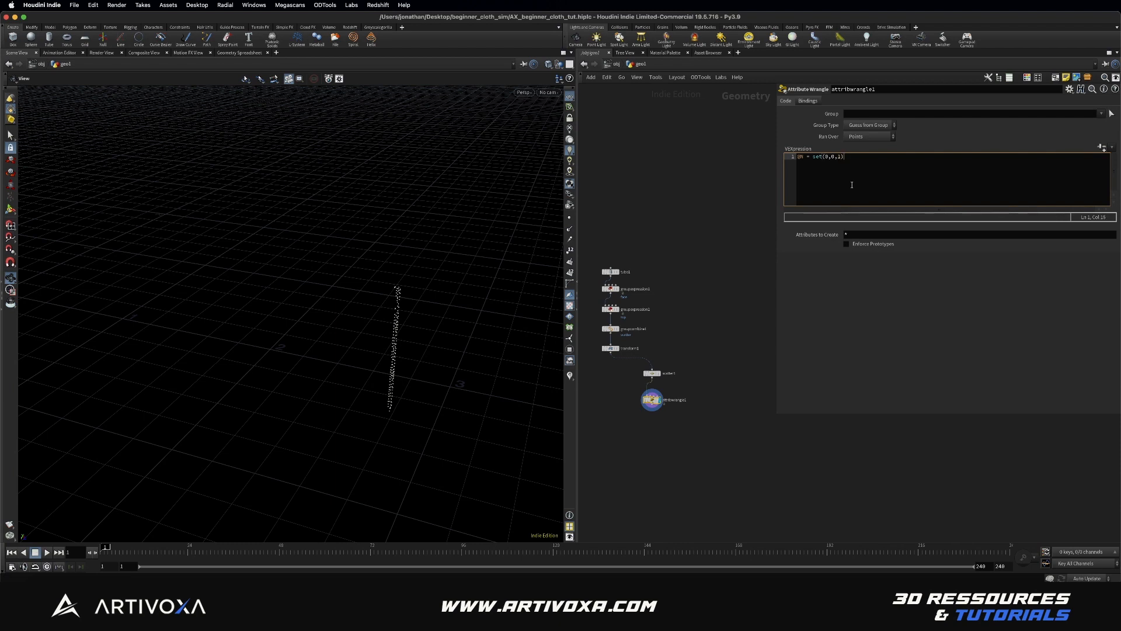
text(;)
click(570, 228)
mouse_move(445, 325)
mouse_down()
mouse_move(359, 321)
mouse_move(491, 318)
mouse_move(438, 321)
mouse_up()
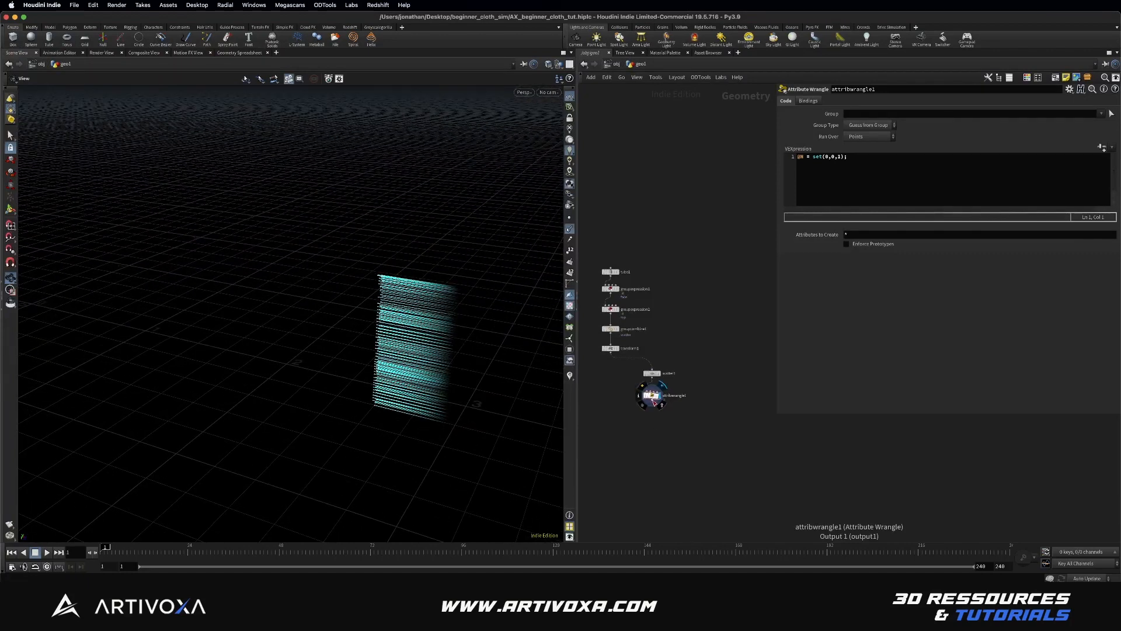
Add a second Attribute Wrangle node connected below attribwrangle1, display it, and inspect the scattered points
key(Tab)
text(att w)
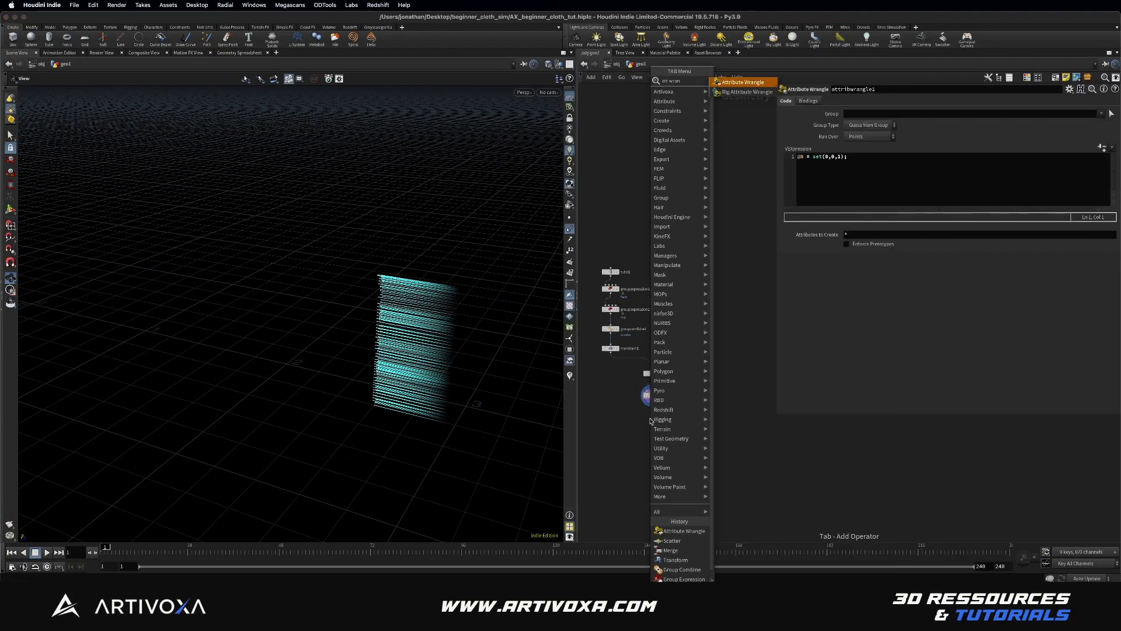
key(Return)
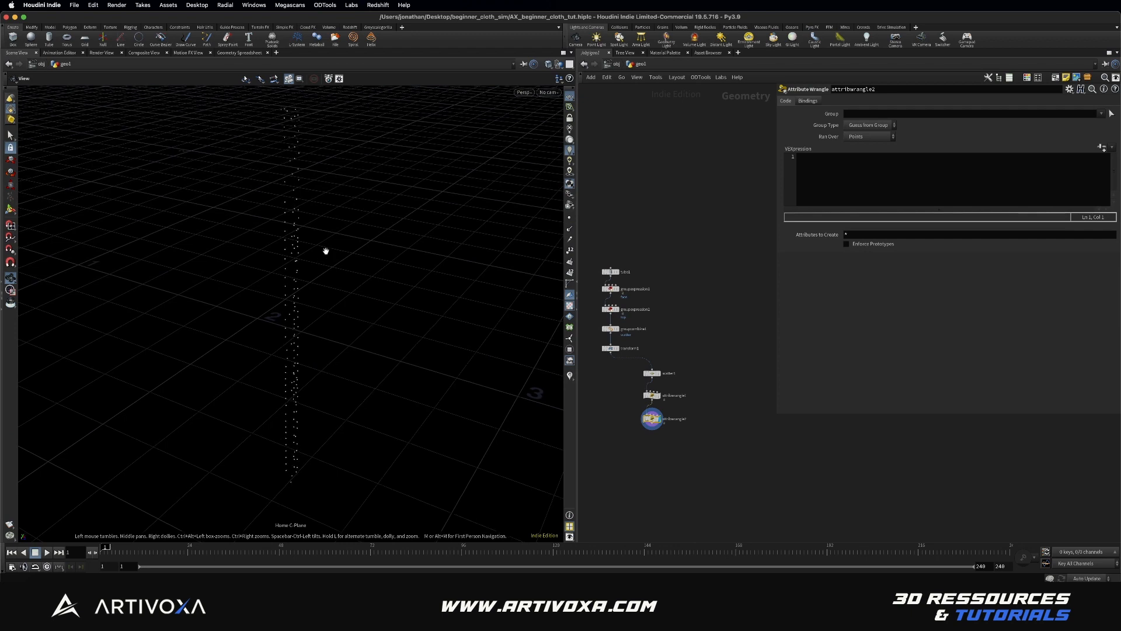
drag(326, 251, 310, 115)
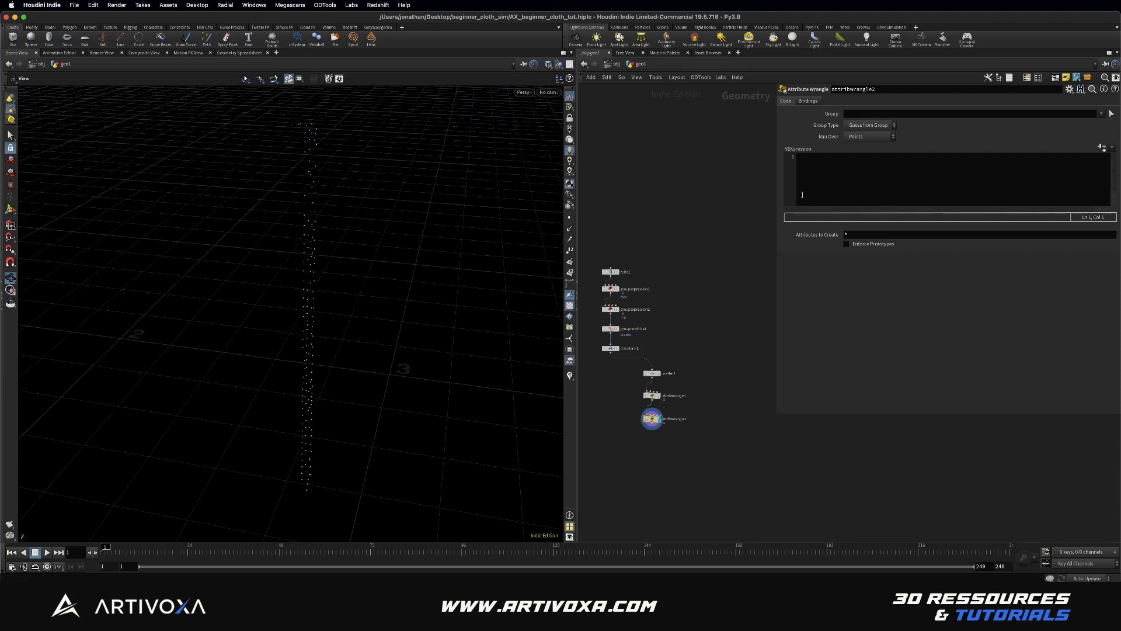
drag(379, 326, 379, 328)
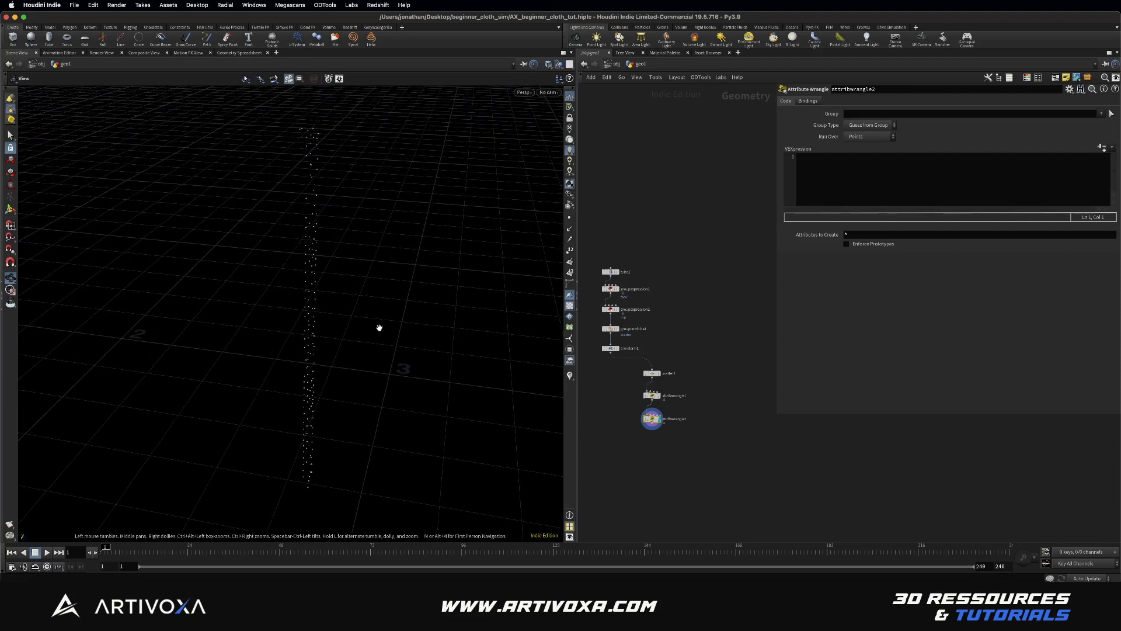
click(834, 178)
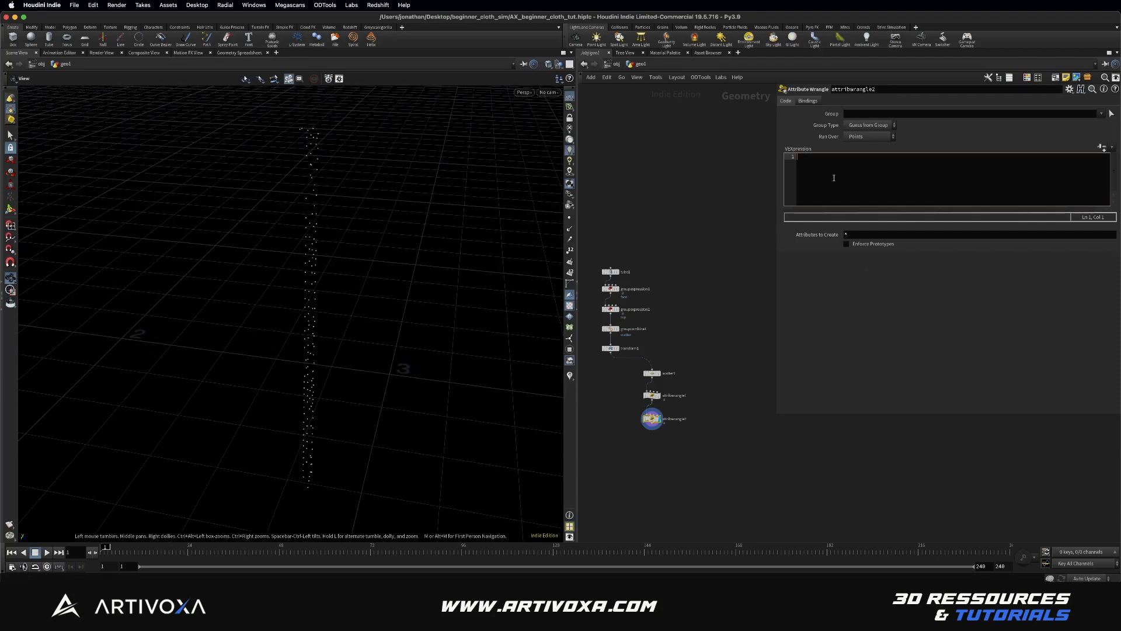
text(if()
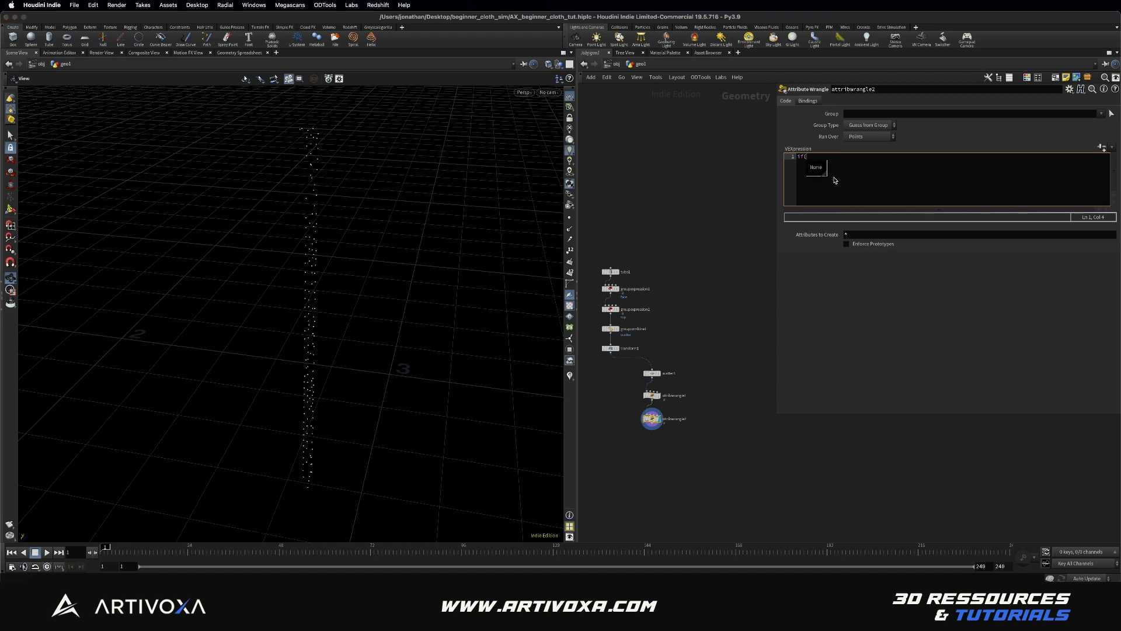
text(@)
text(P.y>chf('height'){)
key(Return)
text(removep))
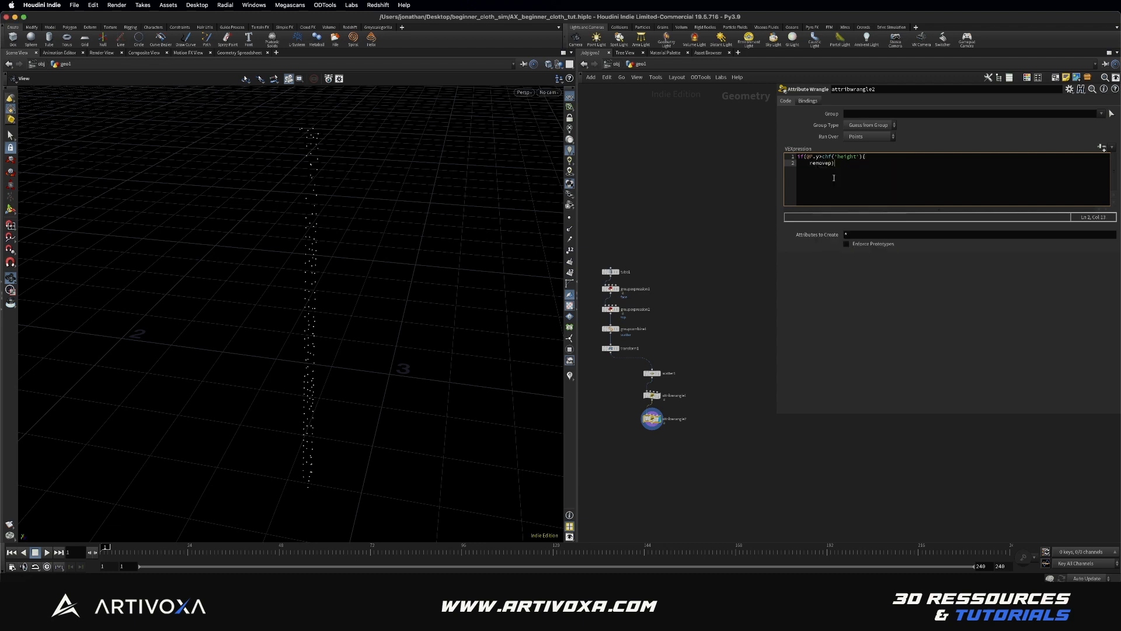
text(o)
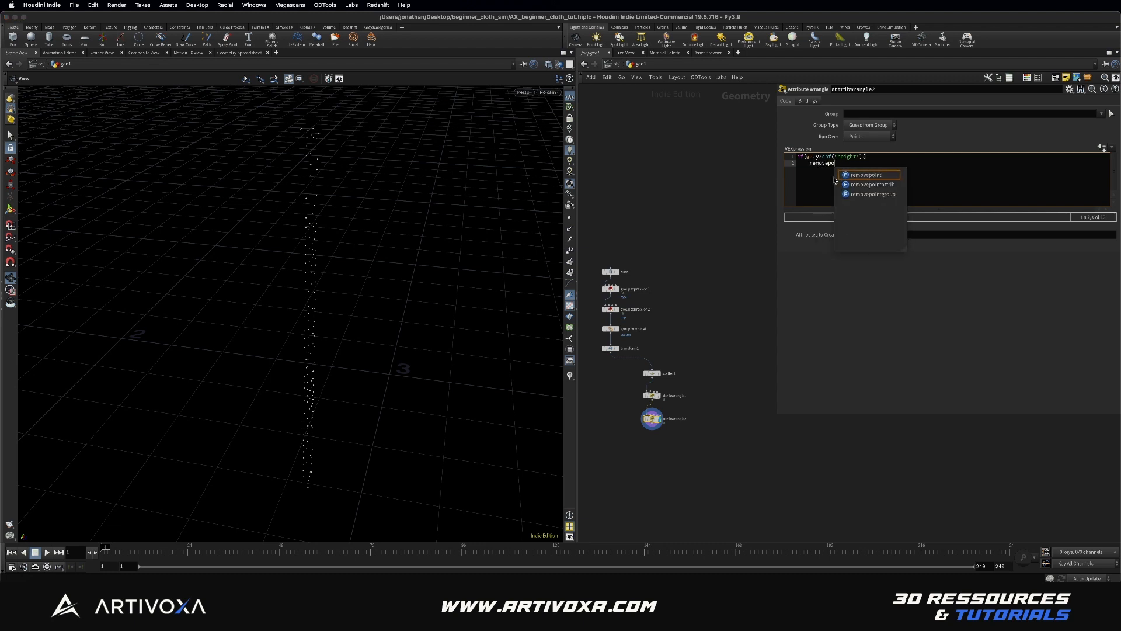
click(880, 175)
text((0, @)
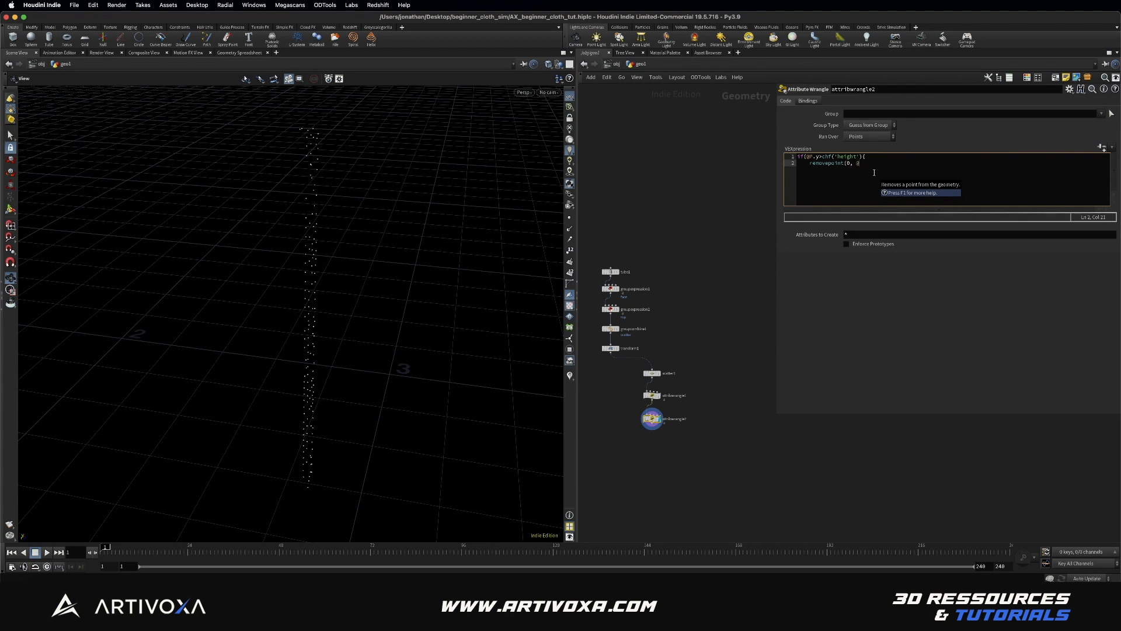
text(ptnum);)
key(Return)
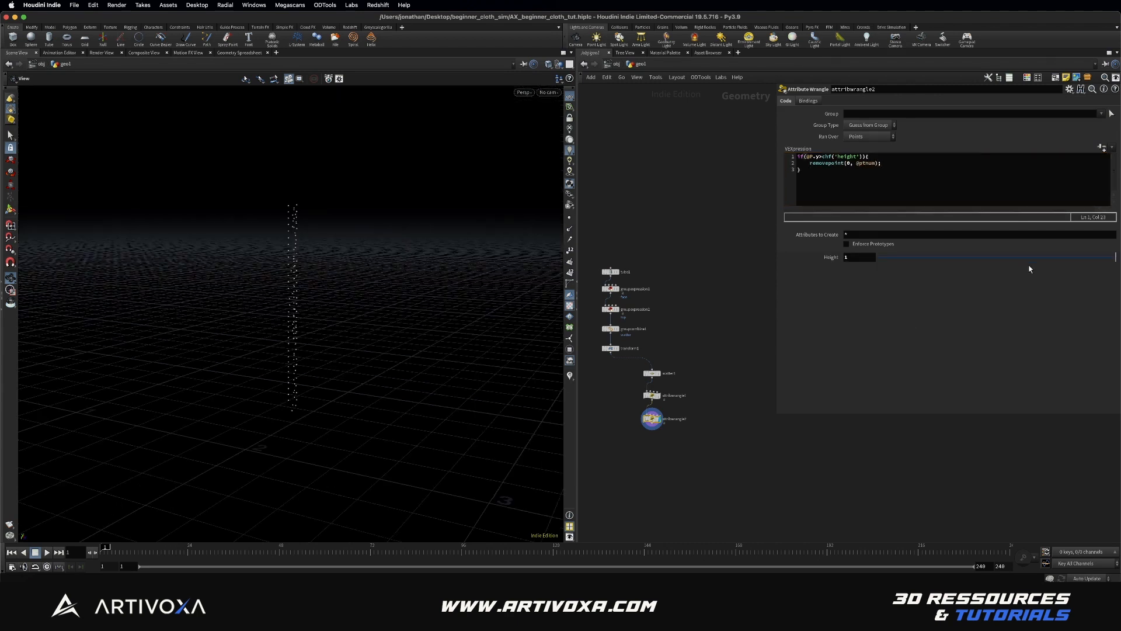
Create the Height parameter on attribwrangle2, try its slider, and adjust its Range in the parameter interface
drag(1019, 259, 1091, 259)
click(1069, 89)
click(985, 101)
click(745, 256)
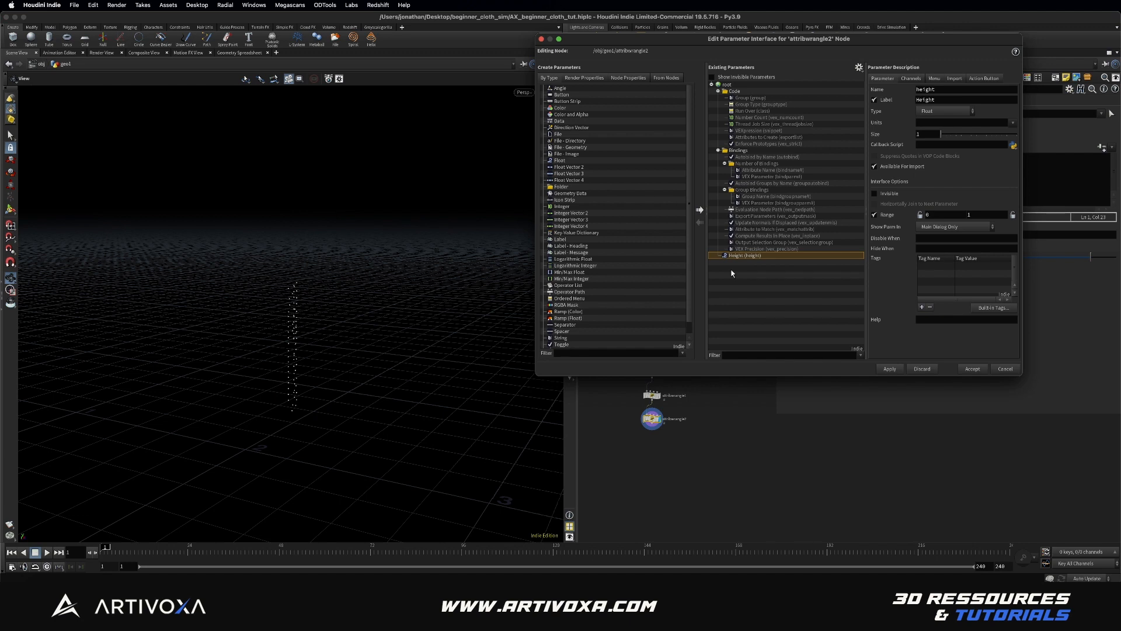
click(967, 215)
click(889, 368)
click(972, 368)
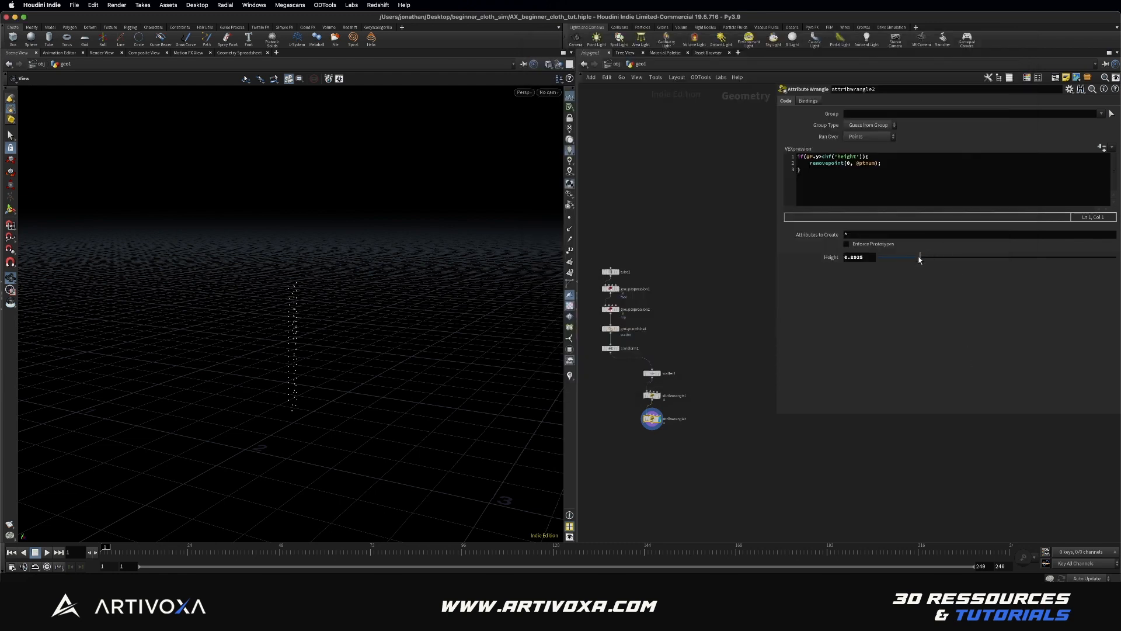
Set attribwrangle2's Height to about 1.079 and compare its points with those of attribwrangle1
mouse_move(919, 258)
mouse_down()
mouse_move(951, 258)
mouse_move(929, 257)
mouse_up()
click(660, 395)
click(660, 421)
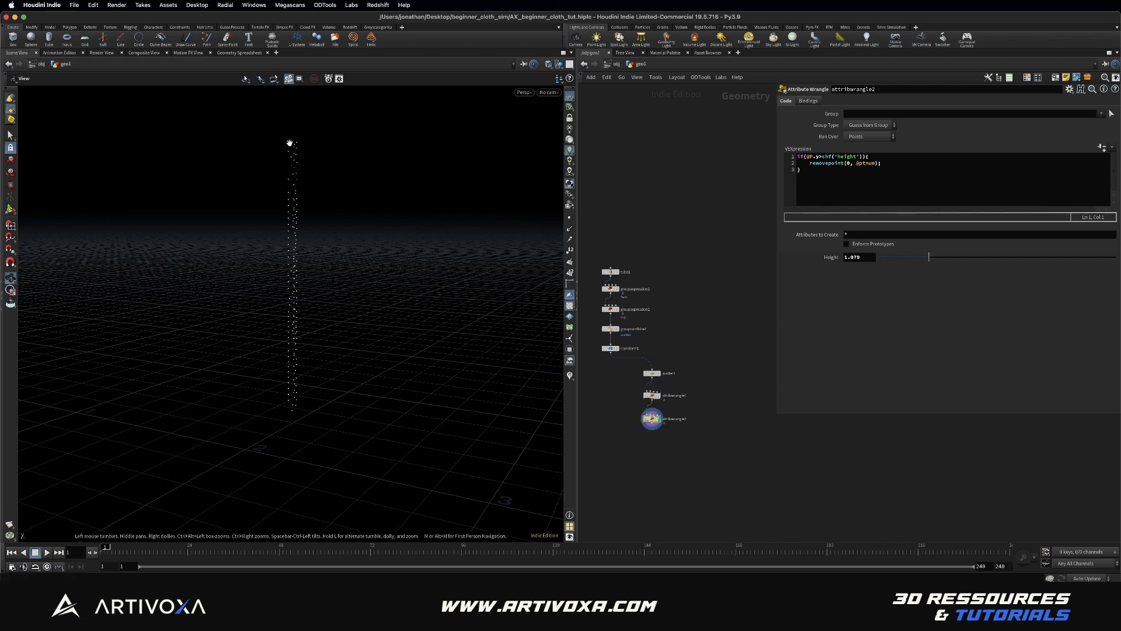
drag(291, 142, 298, 140)
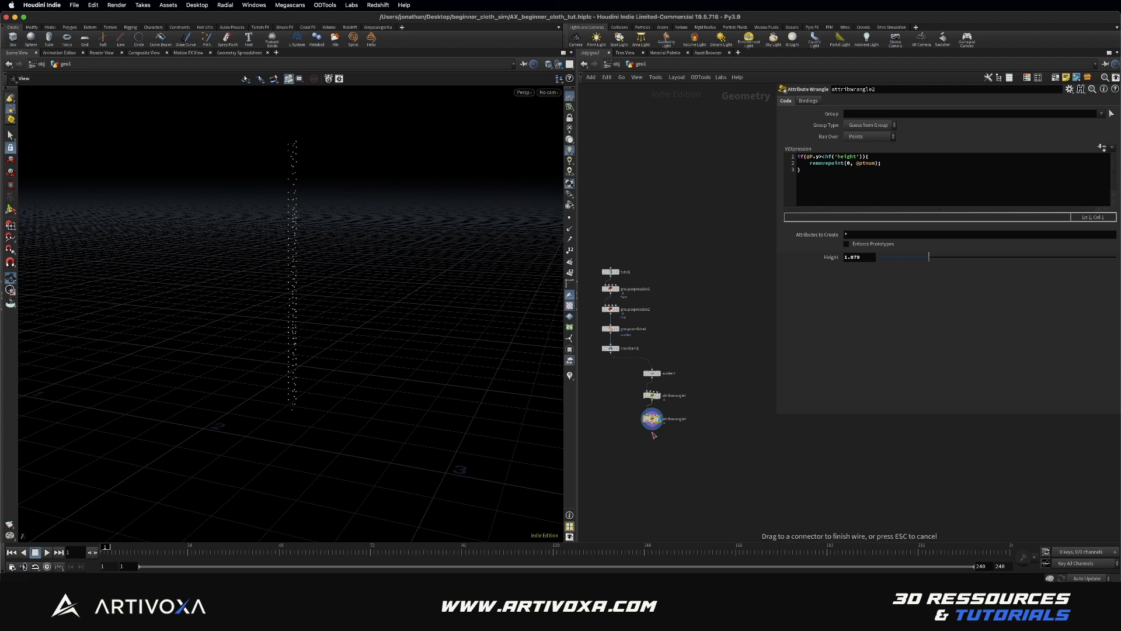
Add an Attribute Randomize node connected below attribwrangle2 and display it
key(Tab)
text(agt)
key(BackSpace)
key(BackSpace)
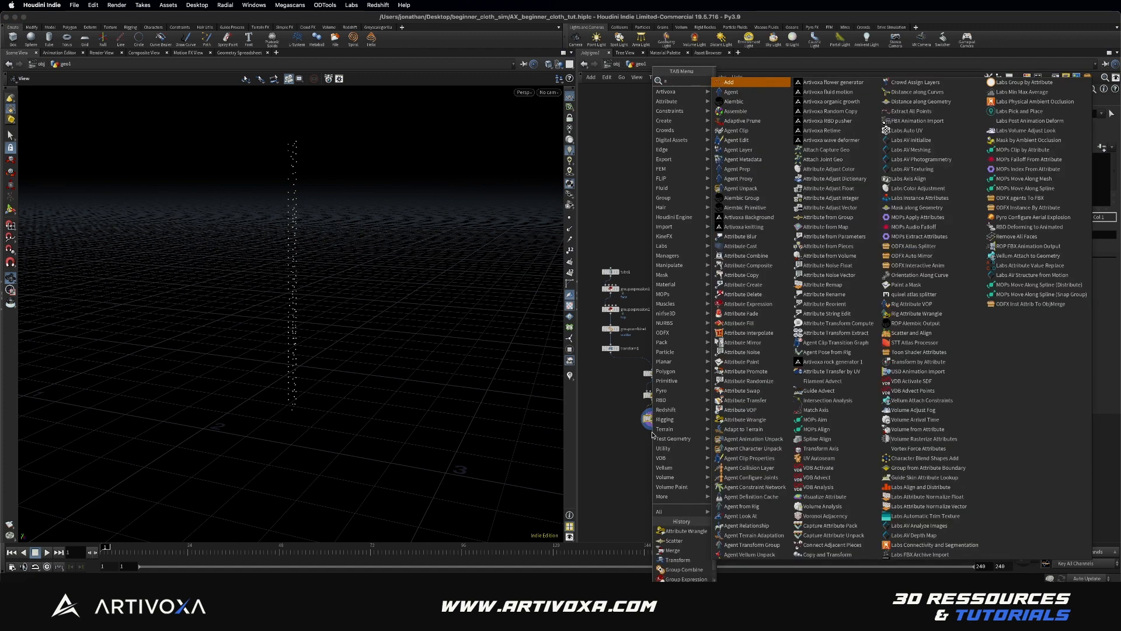
text(tt r)
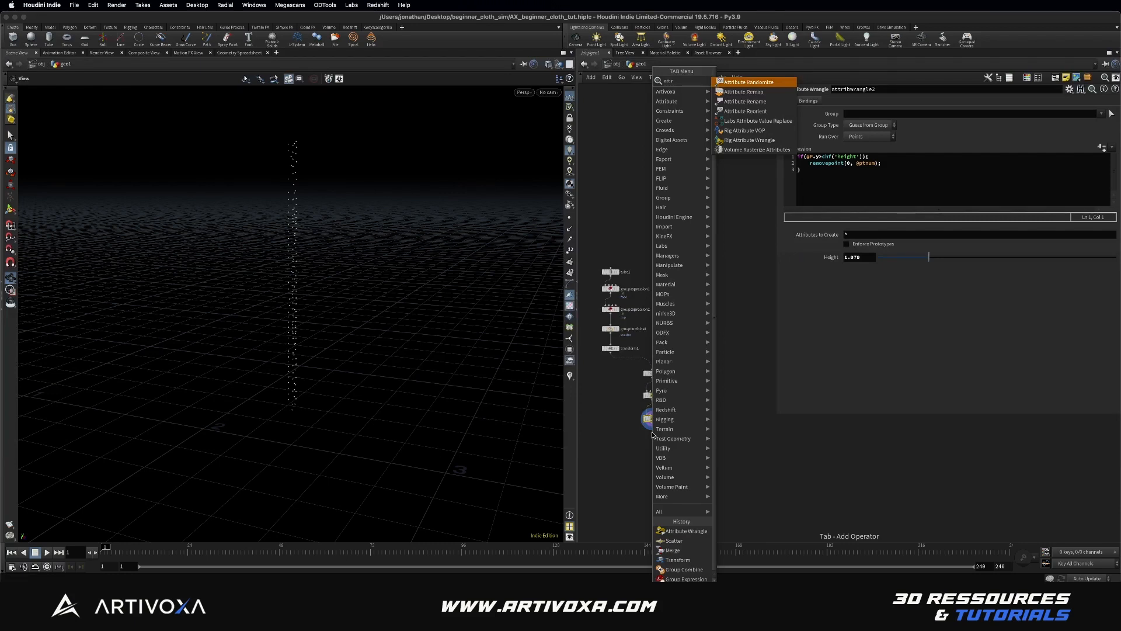
text(ando)
key(Return)
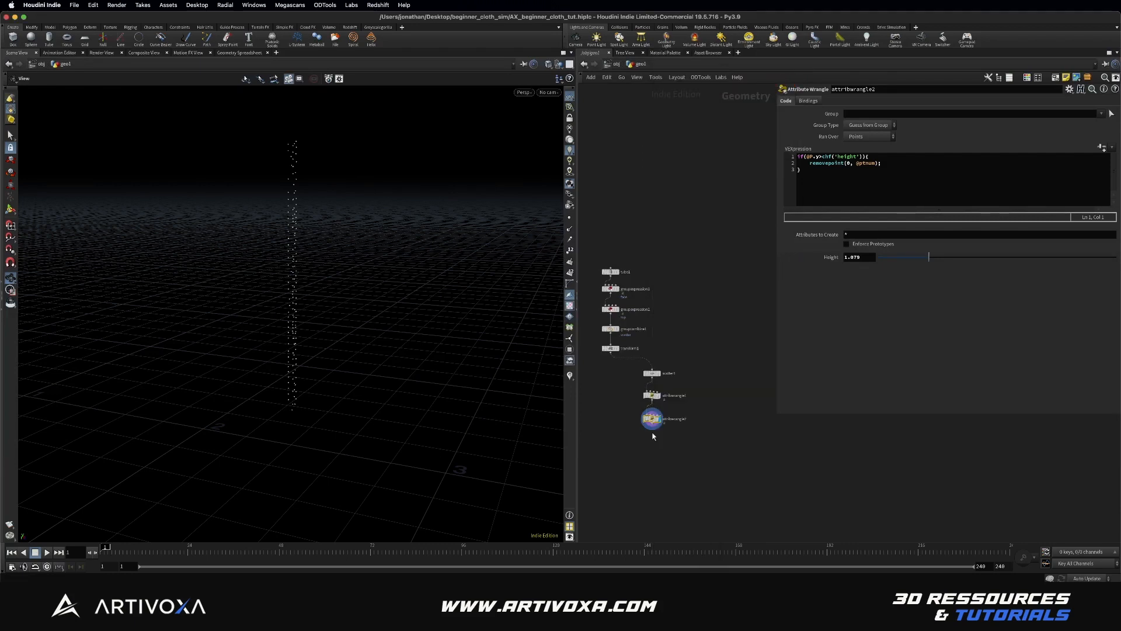
click(653, 439)
click(661, 442)
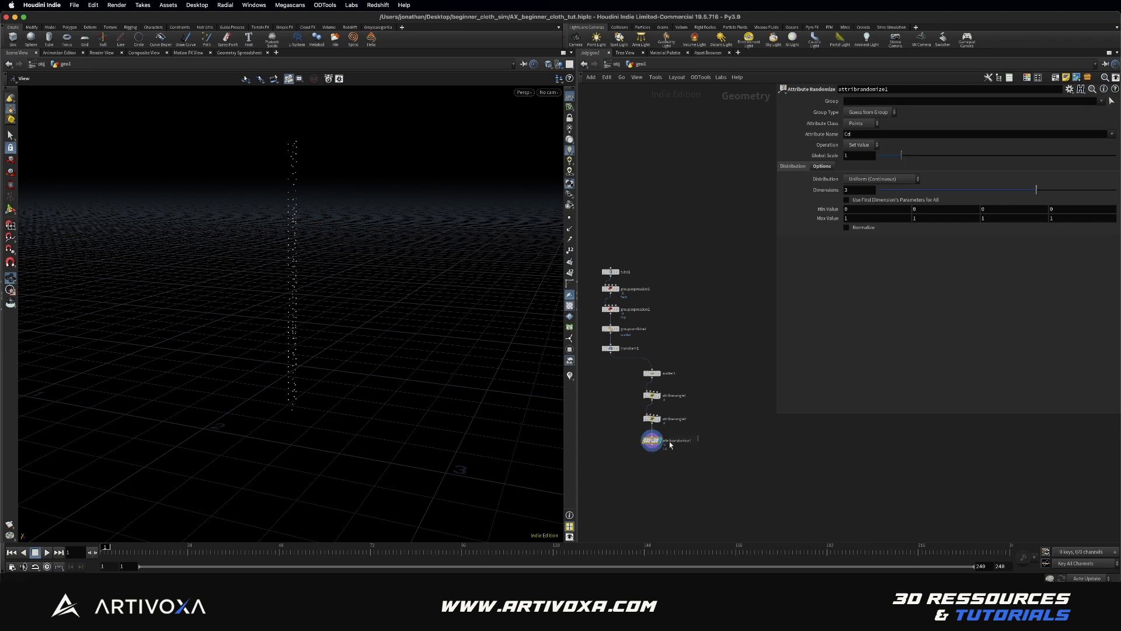
Make attribrandomize1 randomize pscale with Dimensions 1, Min Value 0.5 and Max Value 2.2
click(863, 135)
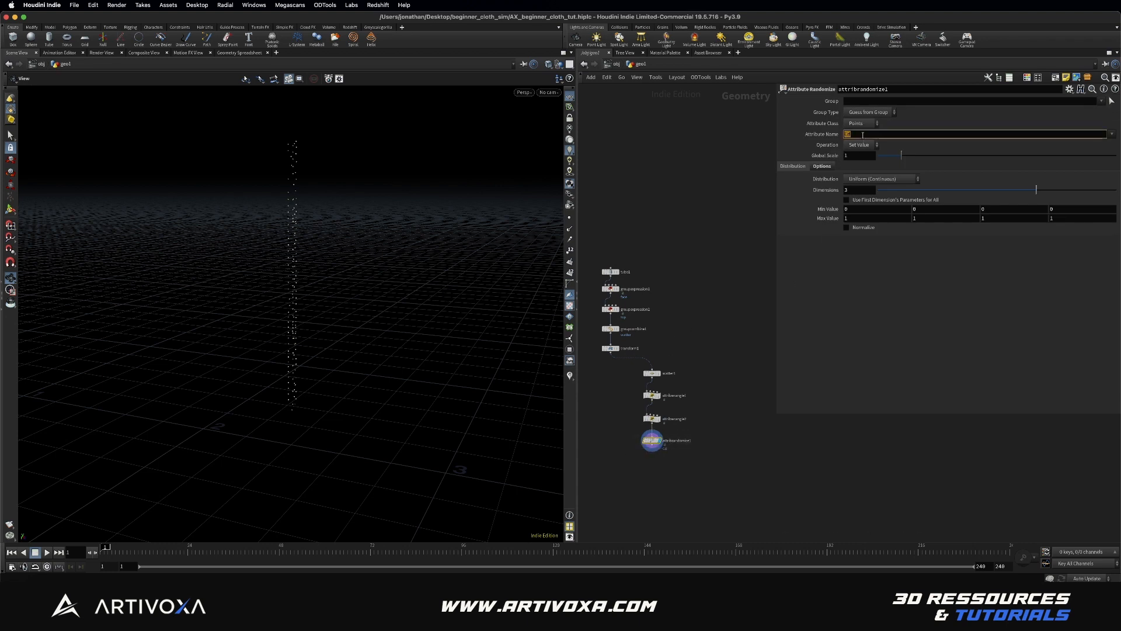
text(pscale)
key(Return)
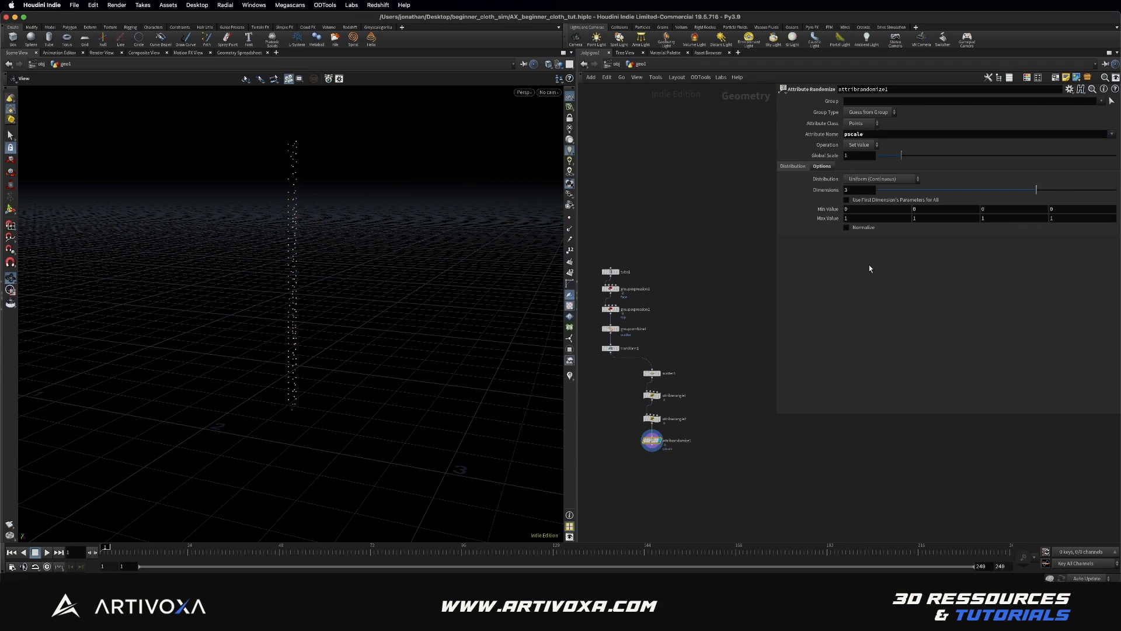
click(902, 189)
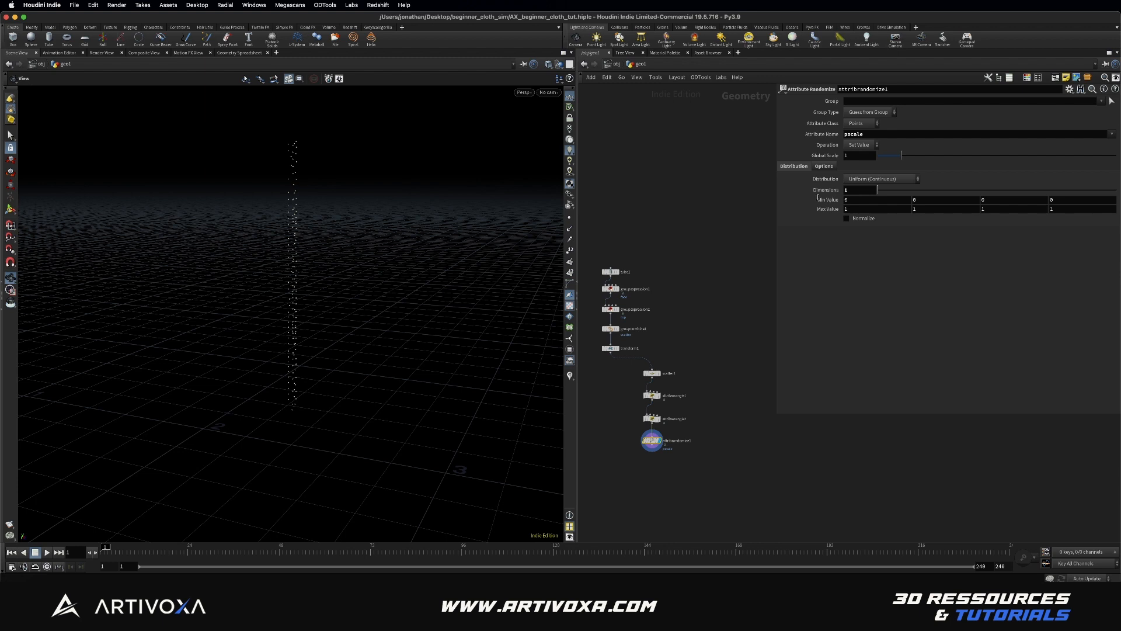
middle_drag(818, 198, 938, 203)
middle_drag(717, 459, 696, 441)
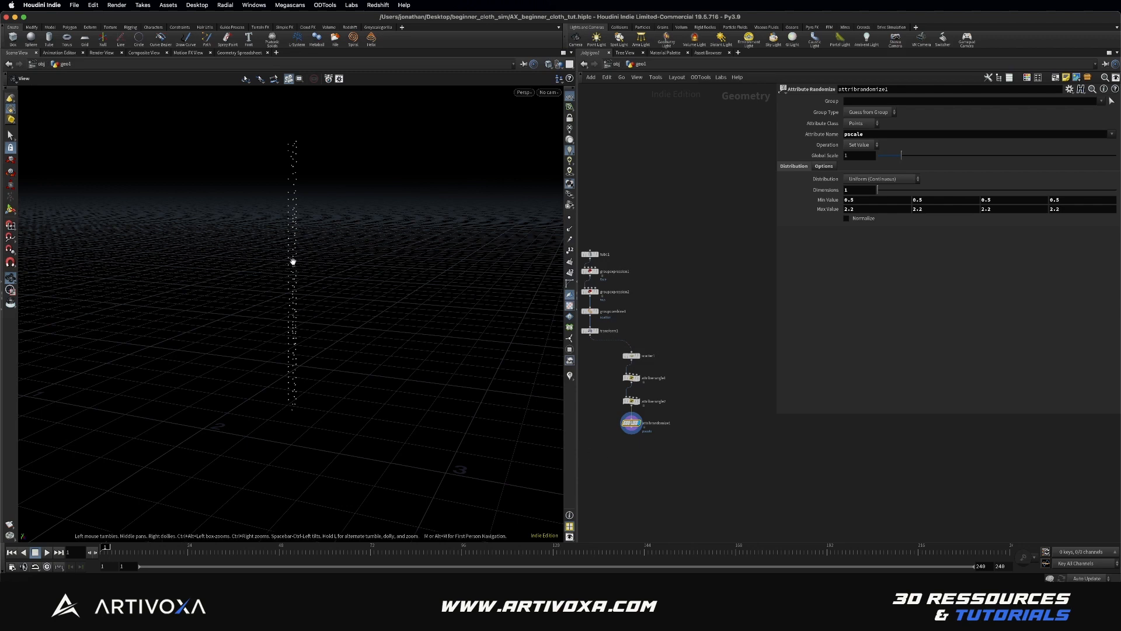
drag(275, 256, 287, 263)
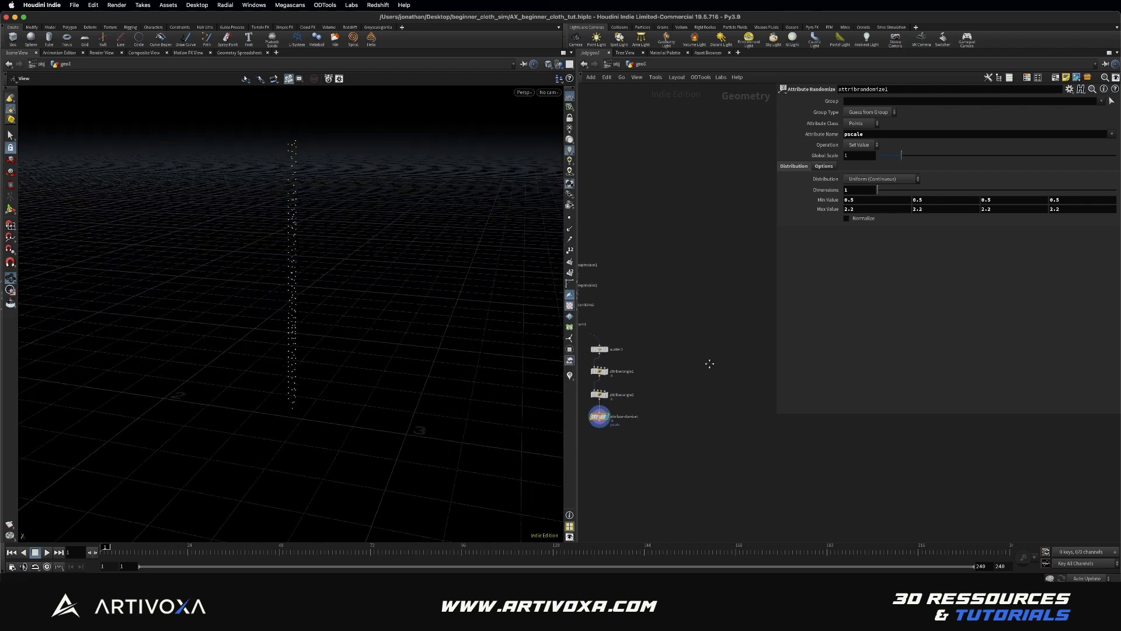
Add a separate Line node in empty space beside the scatter chain
key(Tab)
text(line)
key(Return)
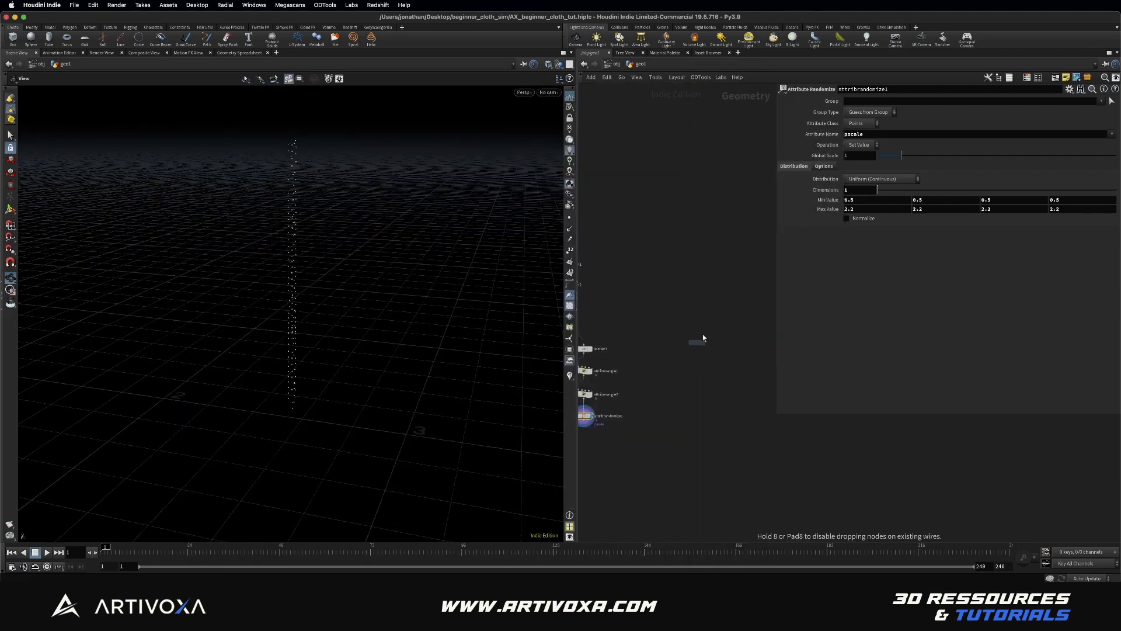
click(716, 329)
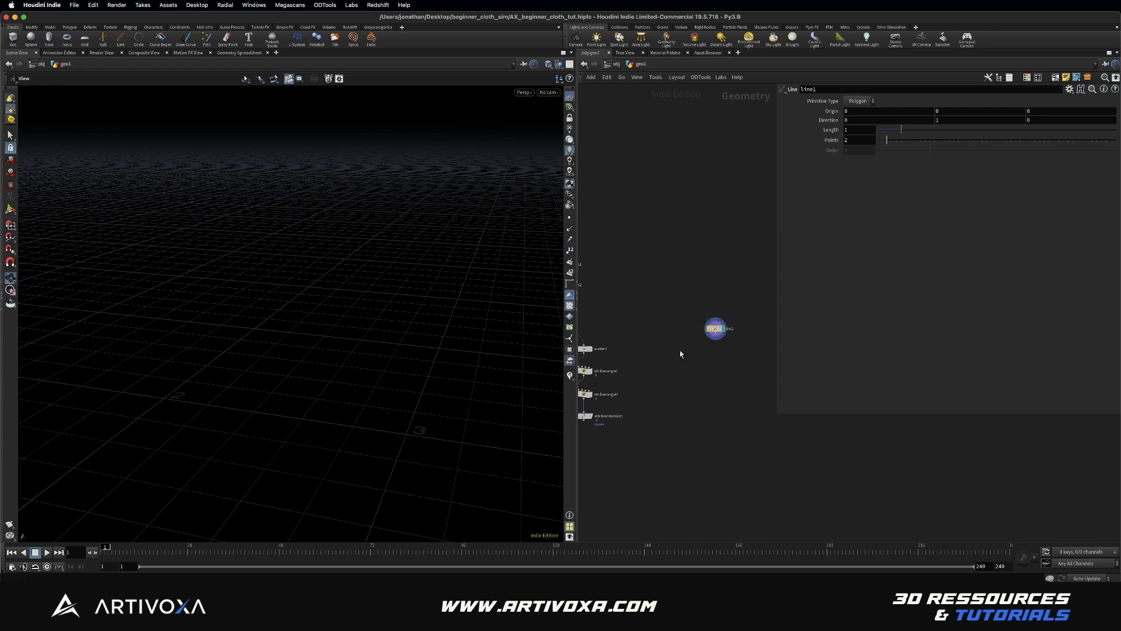
Set line1's Direction to 0, 0, 1 so it runs along Z, and frame it in the viewport
click(955, 119)
click(1048, 120)
text(1)
key(Return)
key(h)
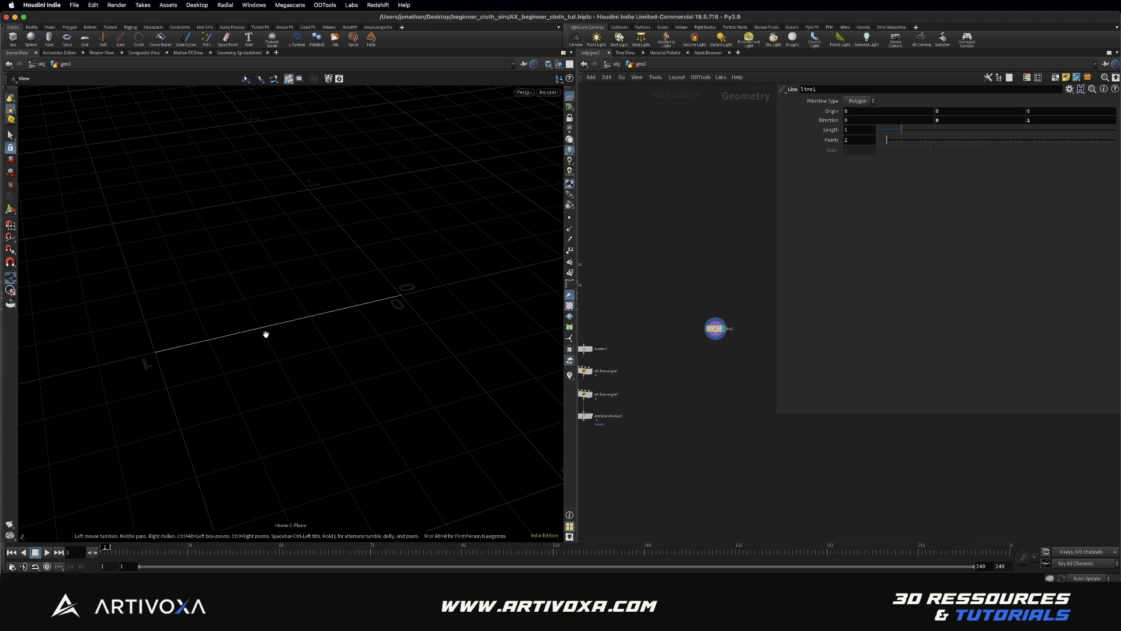
Add a Resample node connected below line1 and display it
key(Tab)
text(res)
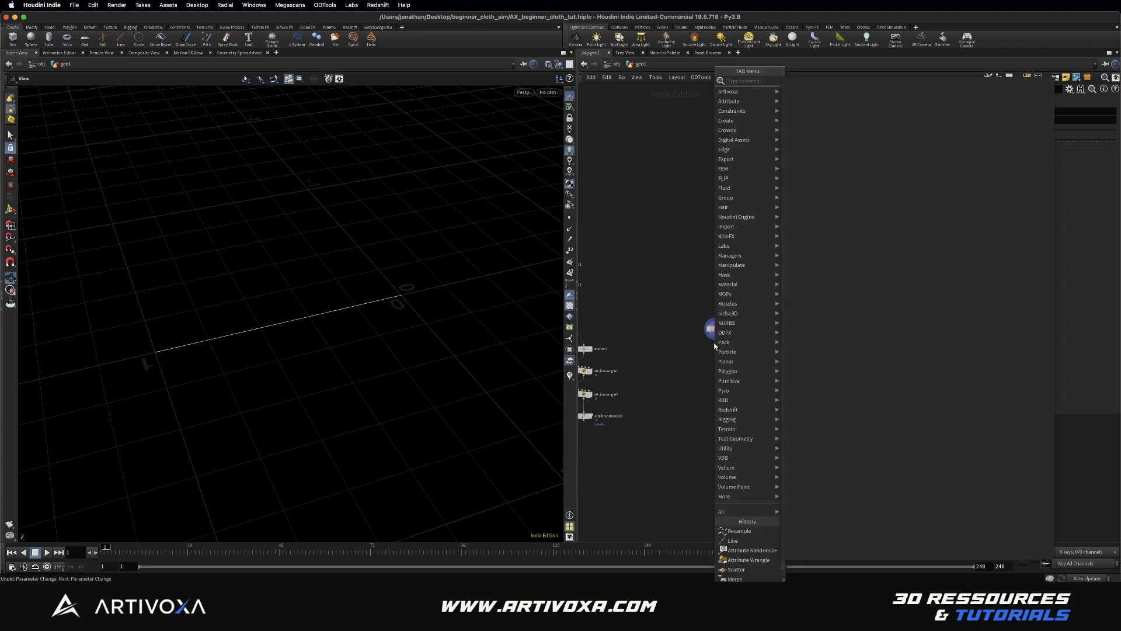
text(a)
key(Return)
key(Return)
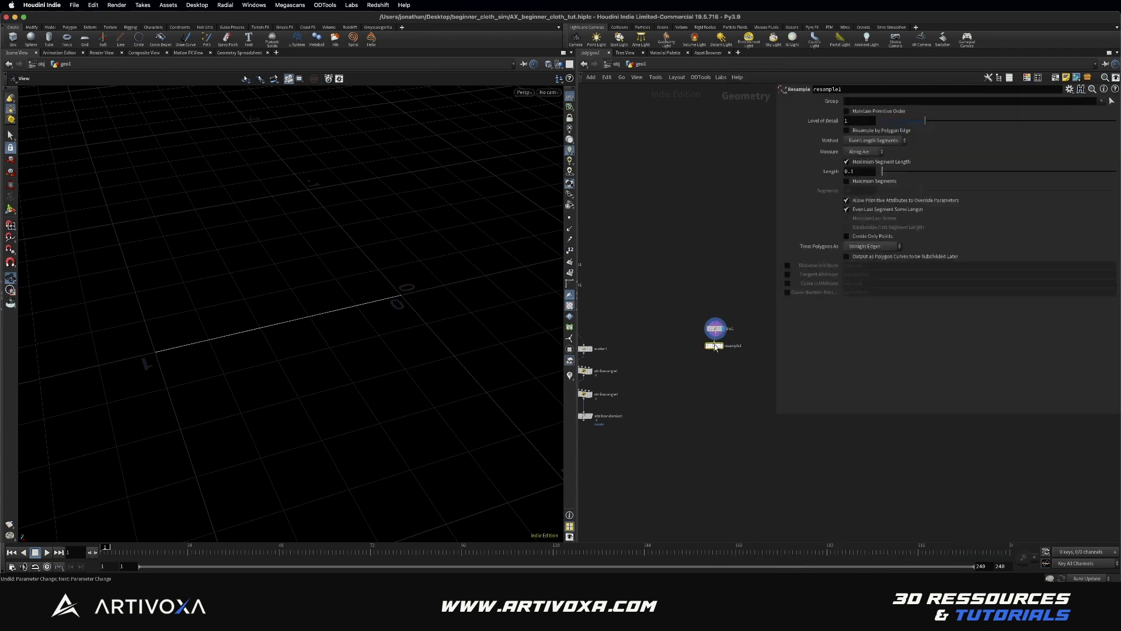
drag(714, 346, 717, 350)
key(r)
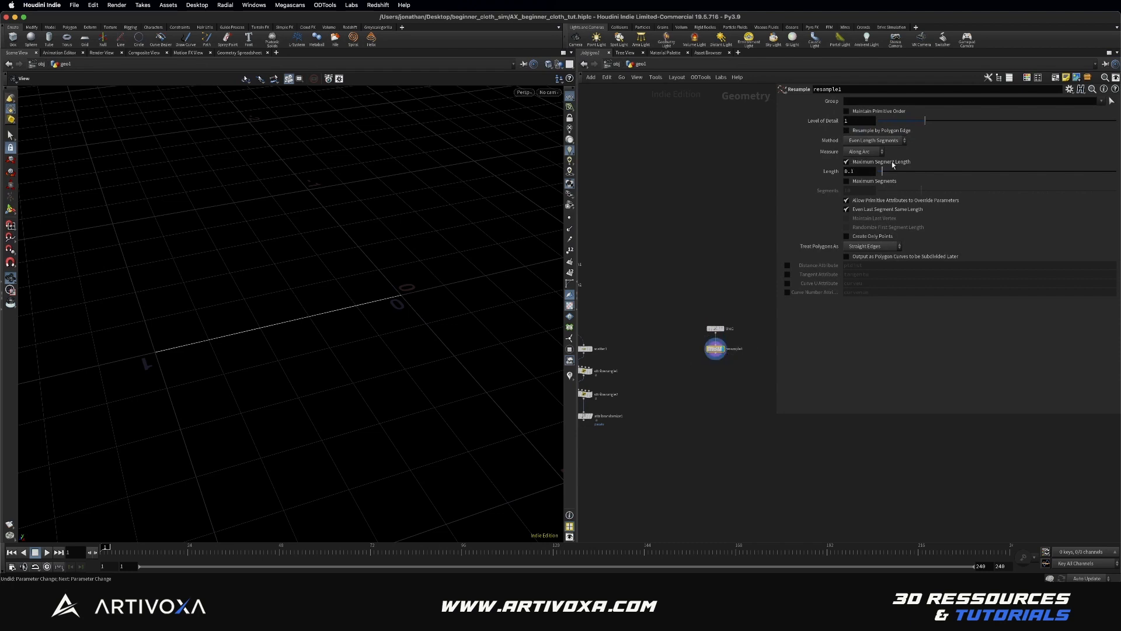
Turn off Maximum Segment Length on resample1, enable Maximum Segments, and set Segments to 50
click(847, 162)
click(846, 182)
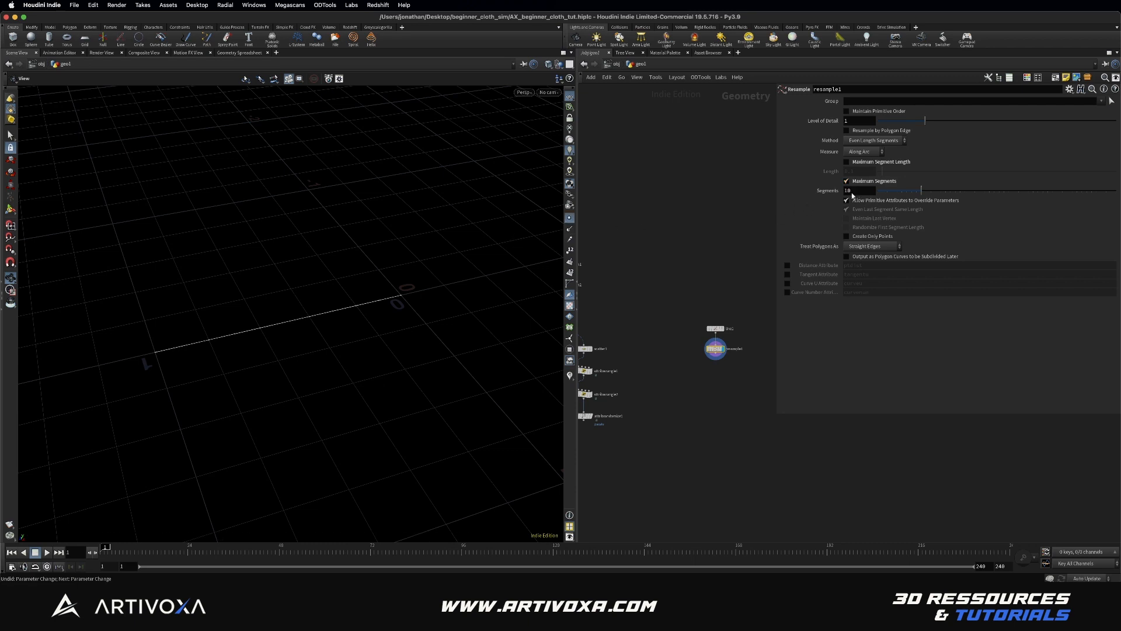
click(852, 192)
text(50)
key(Return)
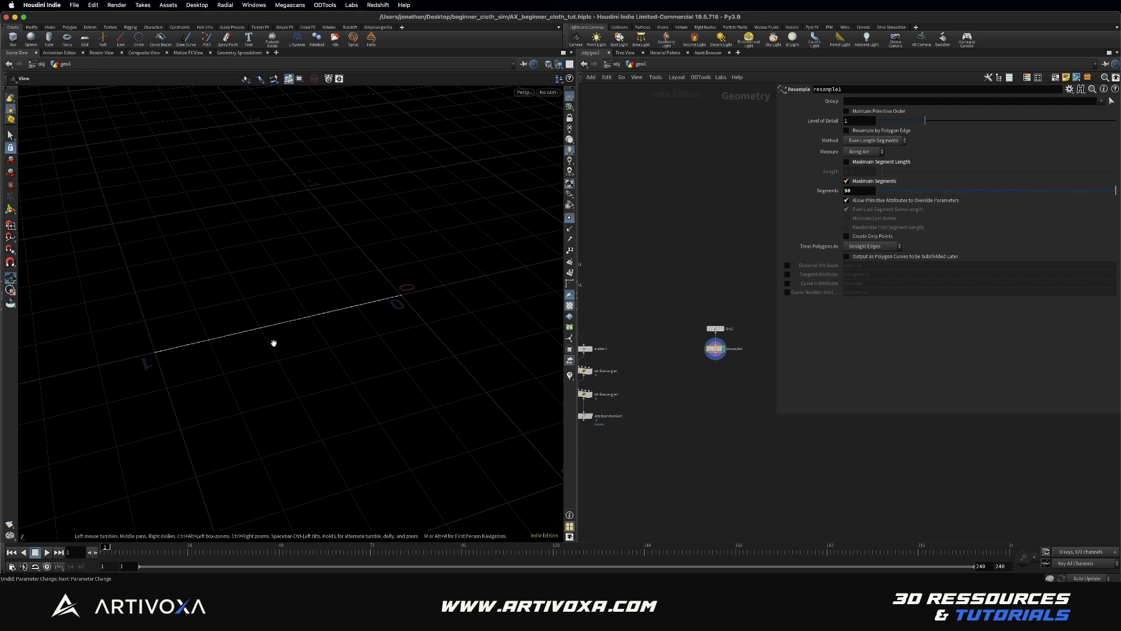
drag(273, 340, 315, 339)
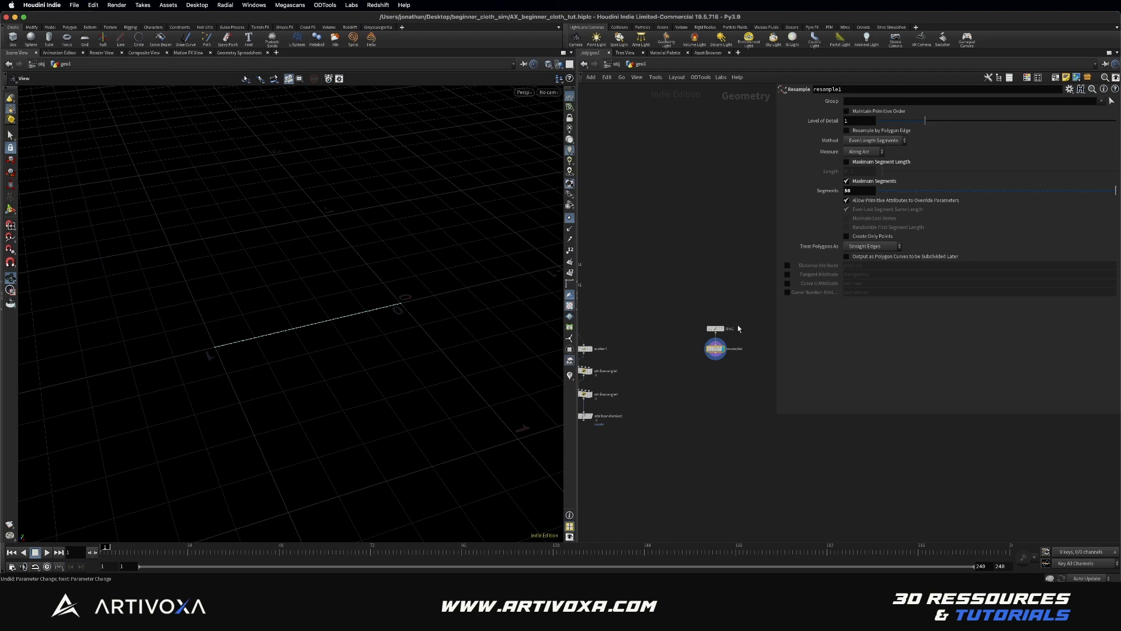
Set line1's Length to 3, check the longer line in the viewport, and reselect resample1
click(715, 328)
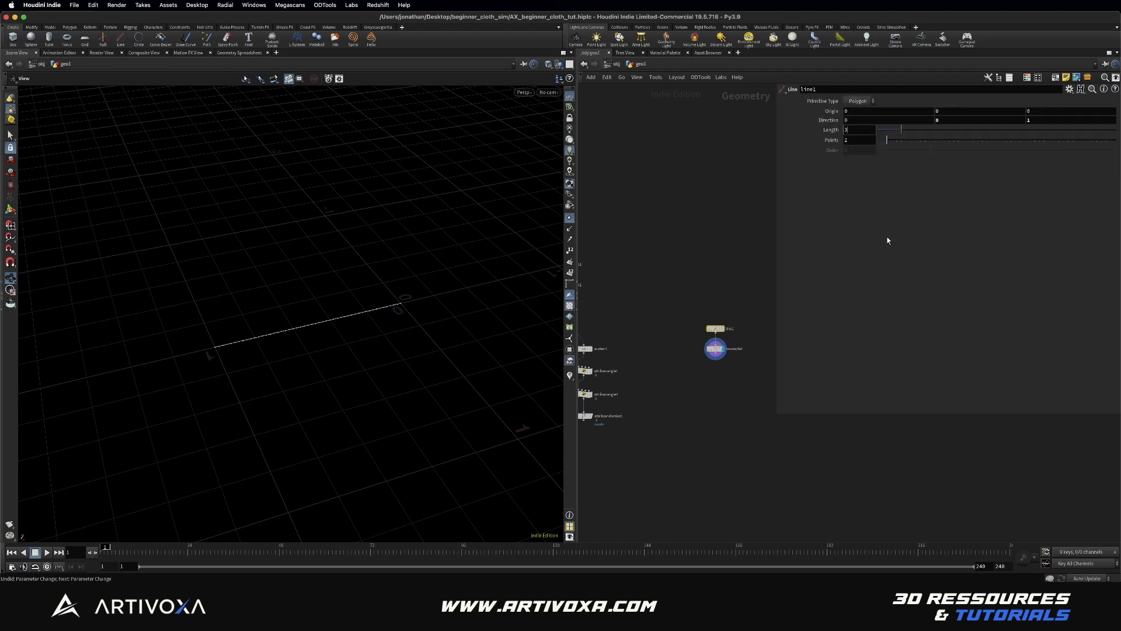
key(Return)
drag(320, 370, 420, 341)
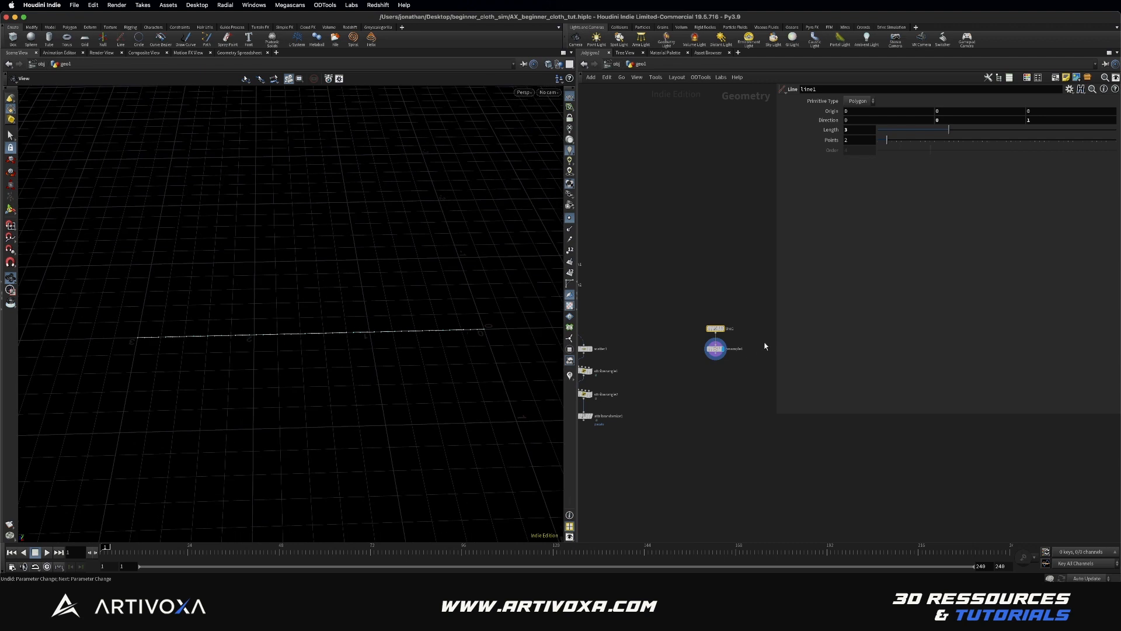
click(715, 348)
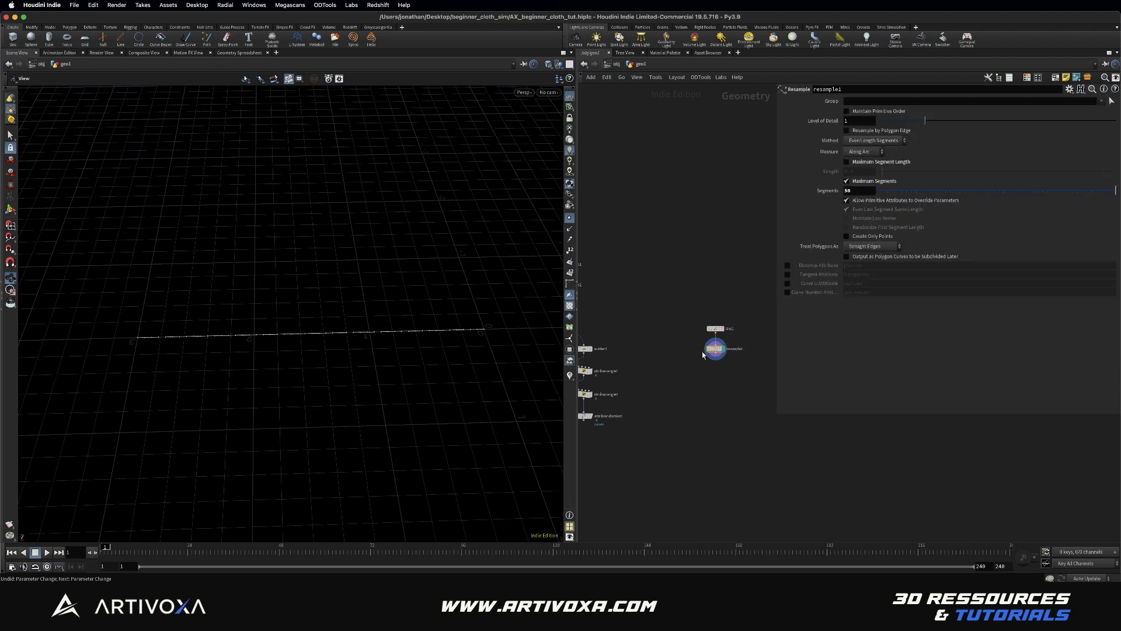
Enable the Curve U Attribute curveu on resample1, and add a displayed Sweep node connected below it
click(788, 283)
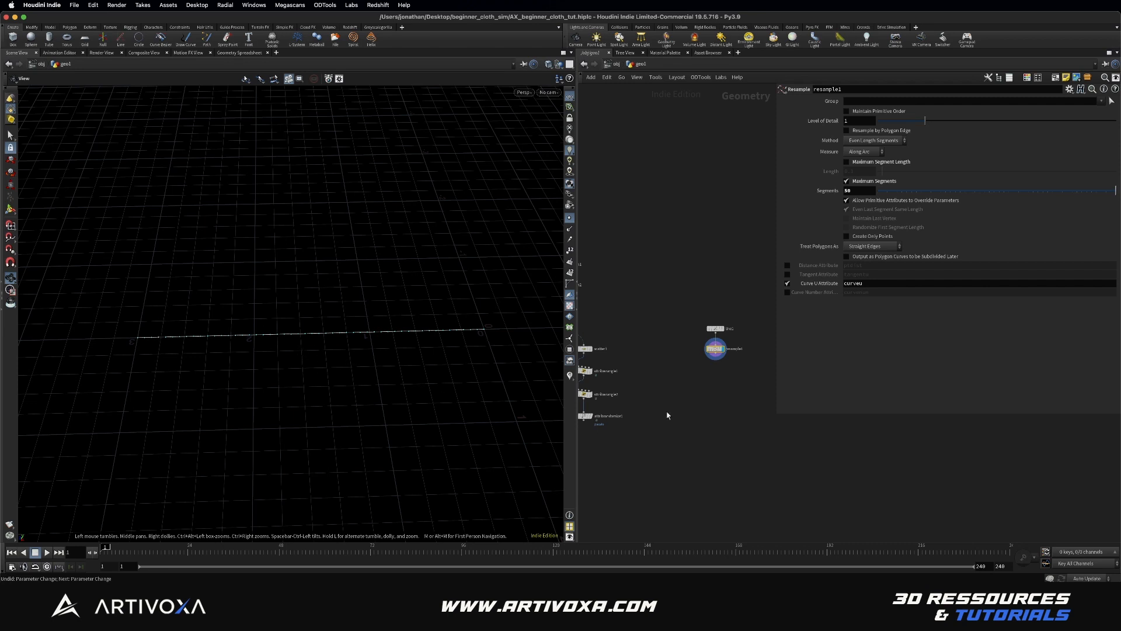
middle_drag(668, 415, 610, 414)
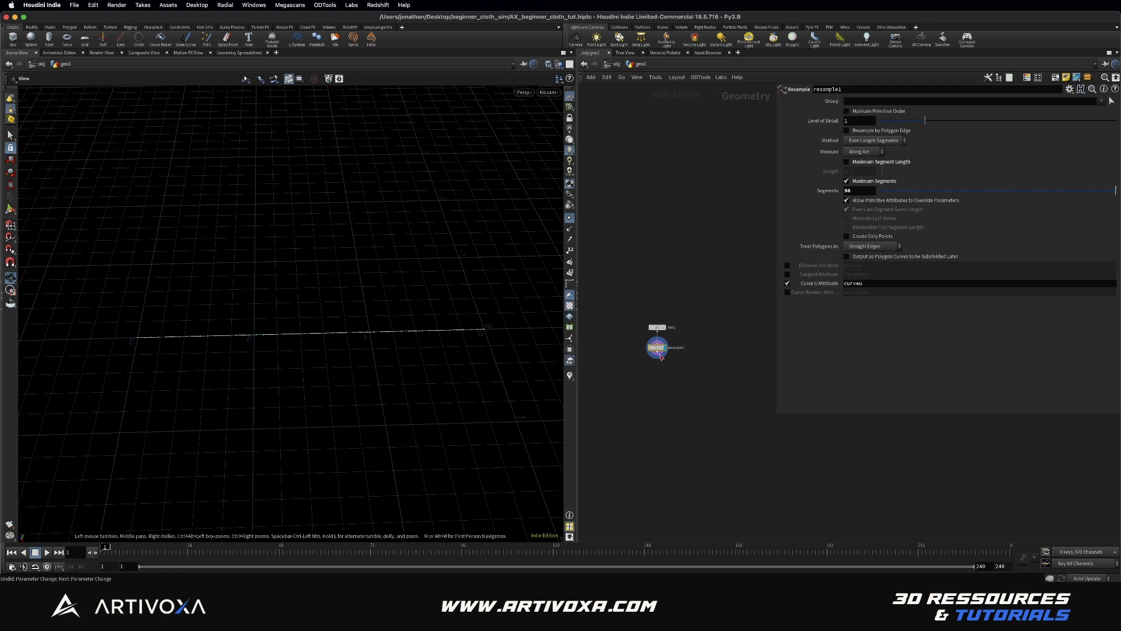
key(Tab)
text(sweep)
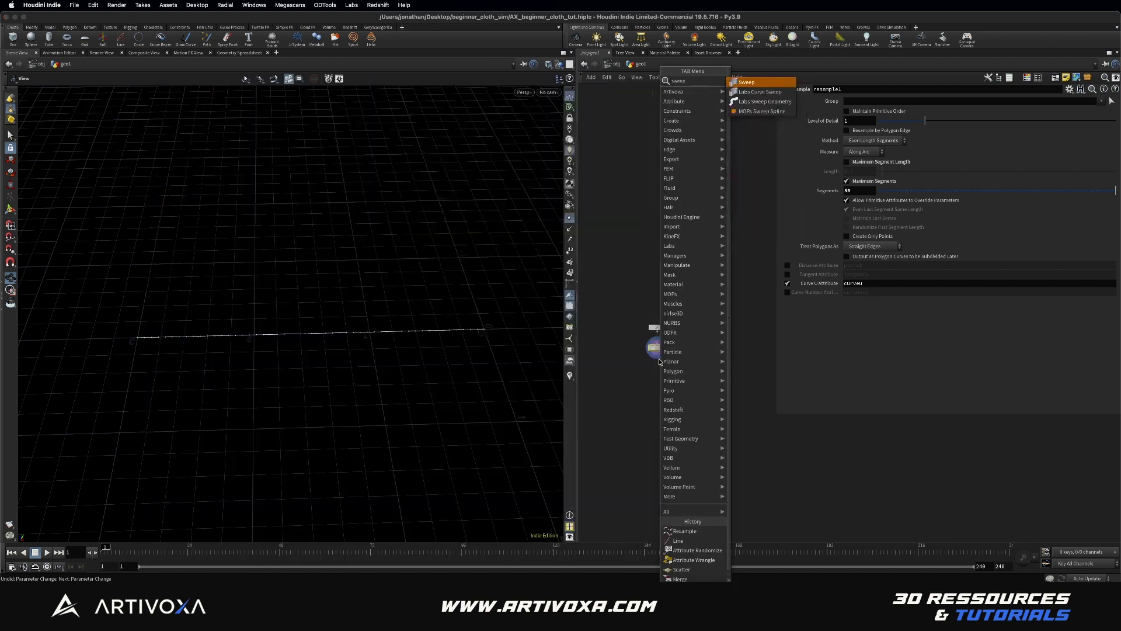
key(Return)
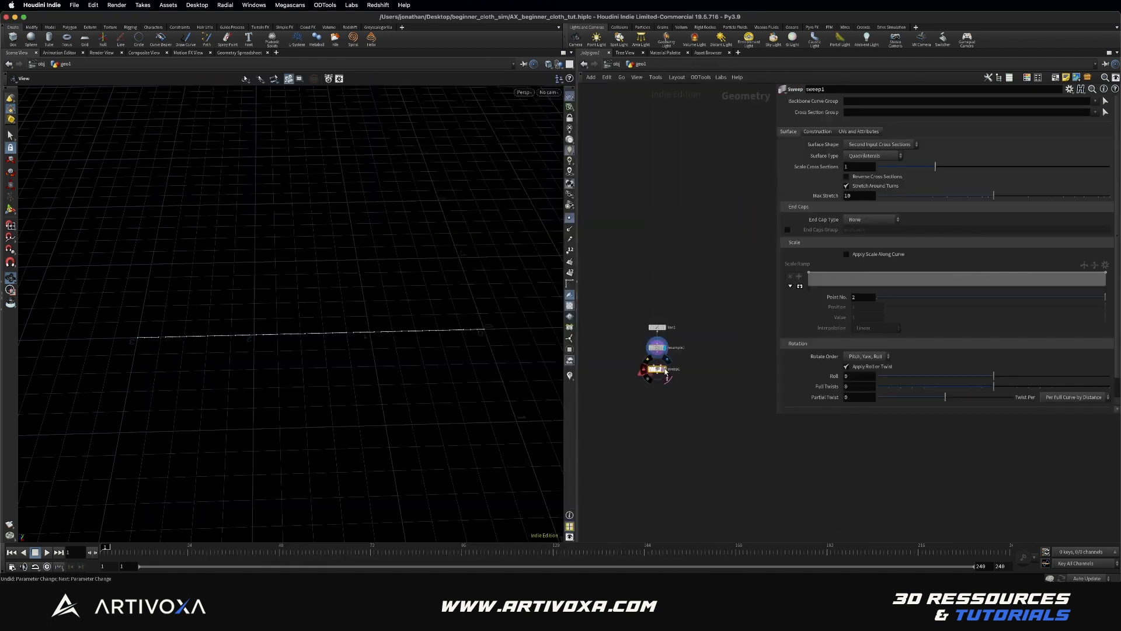
click(665, 369)
drag(432, 352, 349, 346)
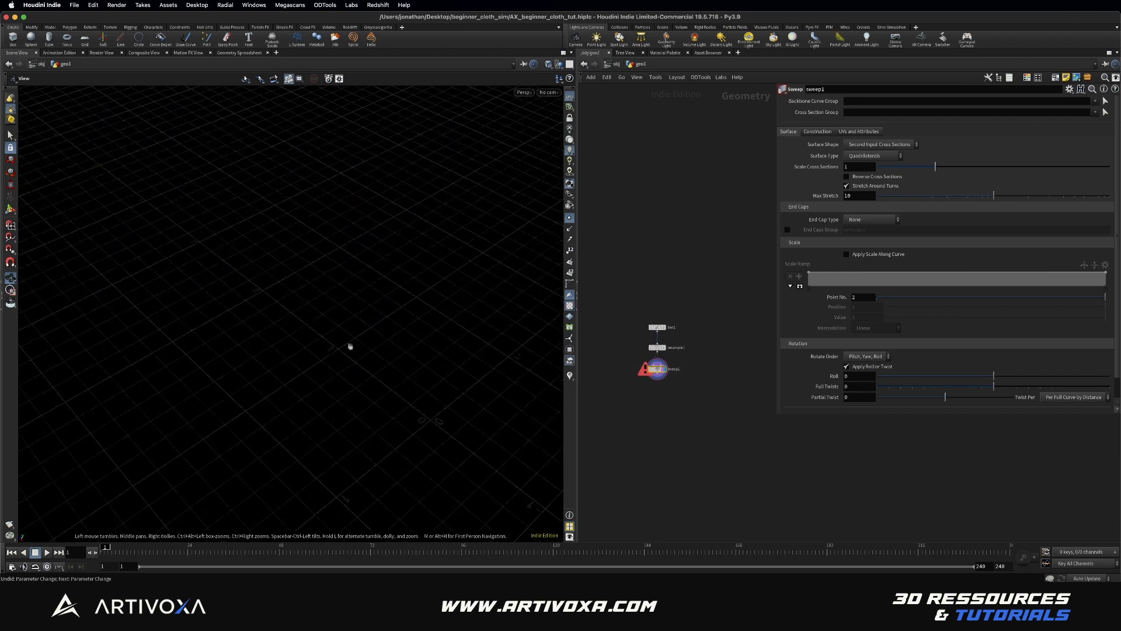
Set sweep1's Surface Shape to Ribbon and its Width to 0.4
click(862, 145)
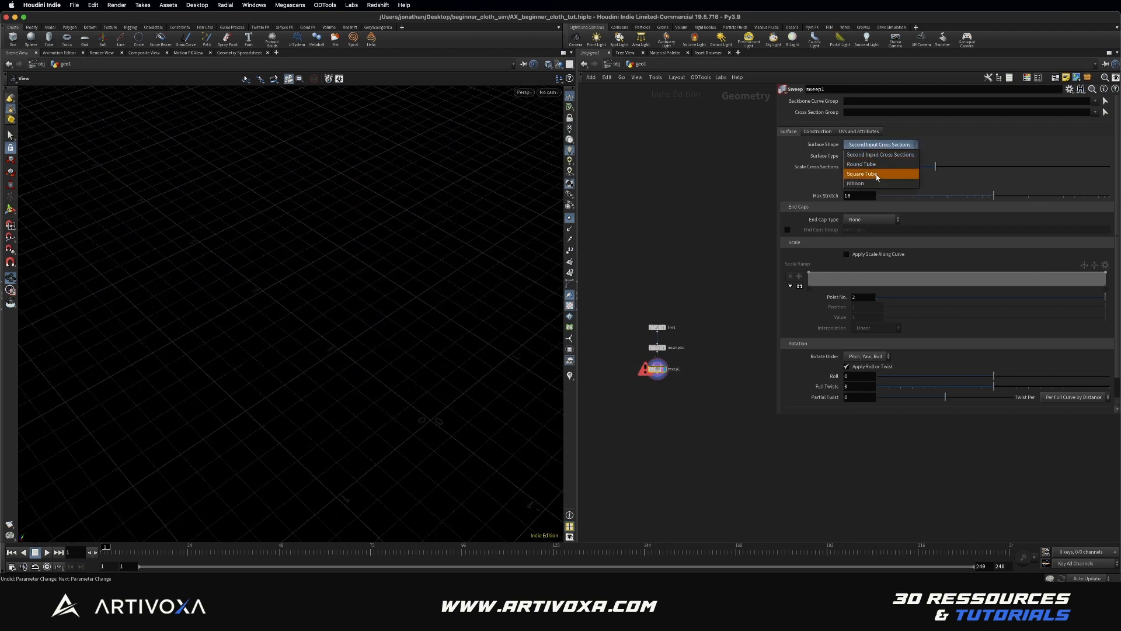
click(857, 183)
drag(343, 341, 387, 348)
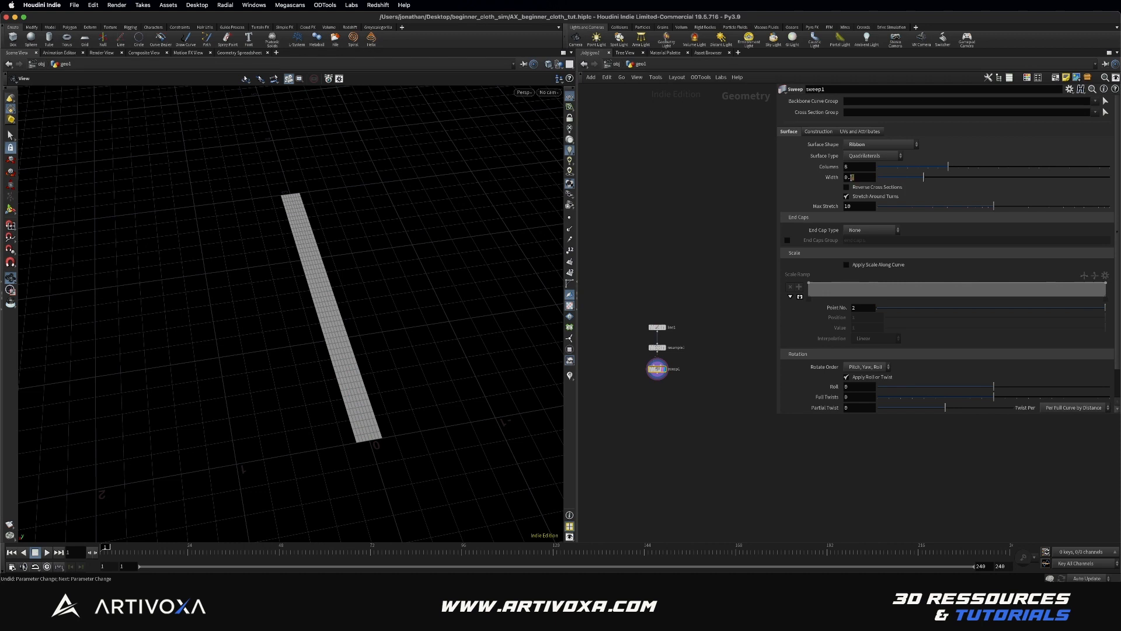
click(853, 177)
key(Return)
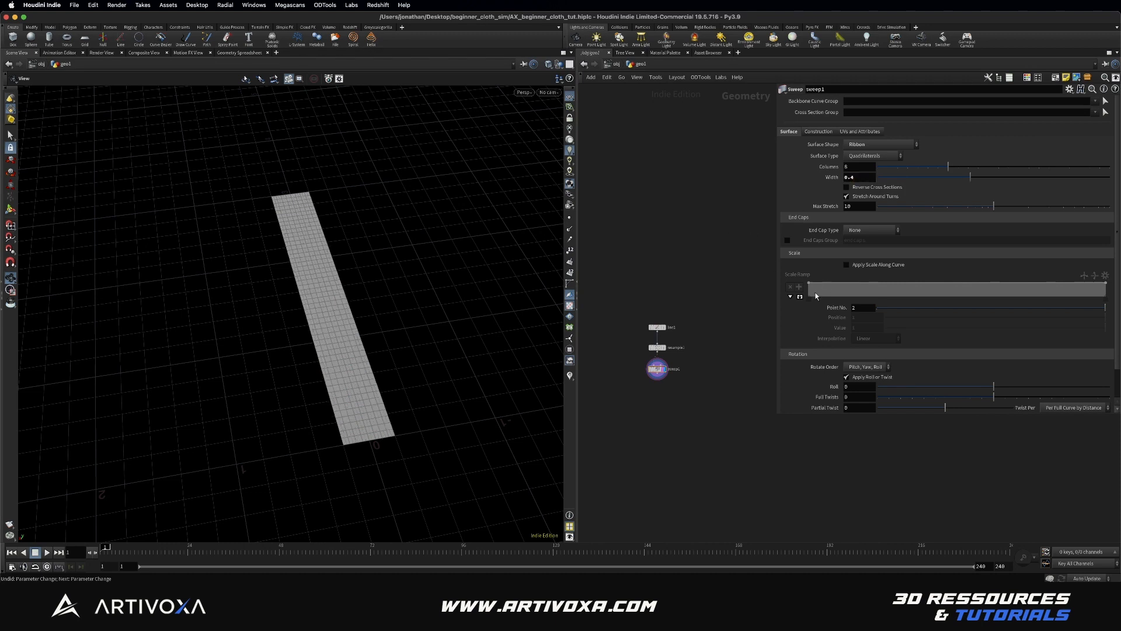
Enable Apply Scale Along Curve on sweep1, adding a ramp point about three quarters along and lowering the end point to 0 for a pointed tip
click(847, 265)
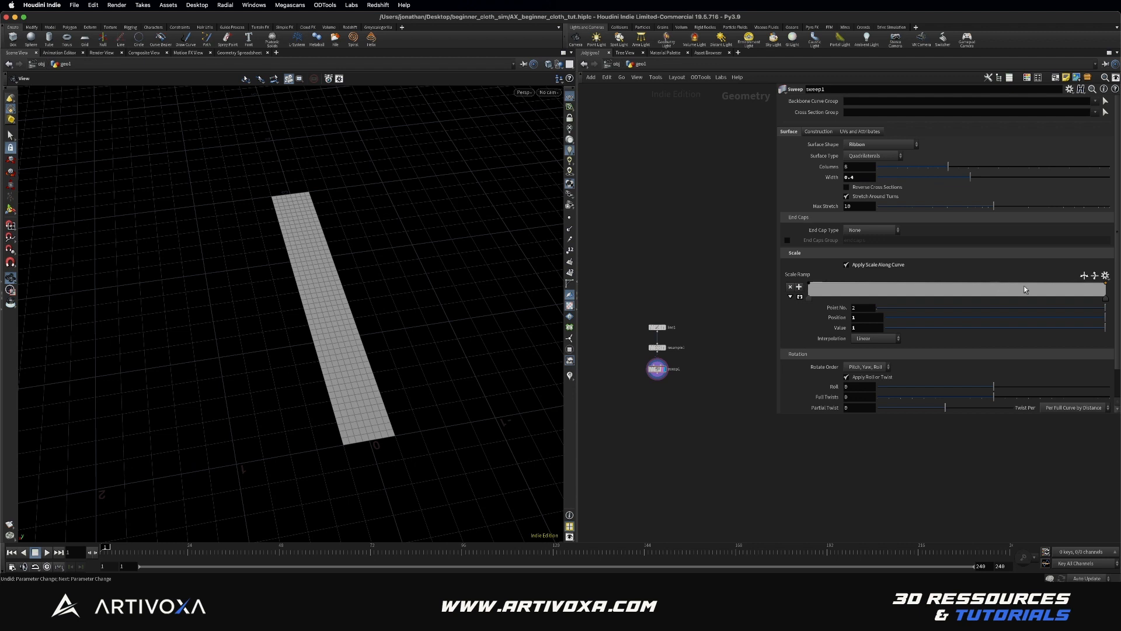
drag(1005, 289, 1032, 280)
drag(1105, 285, 1111, 304)
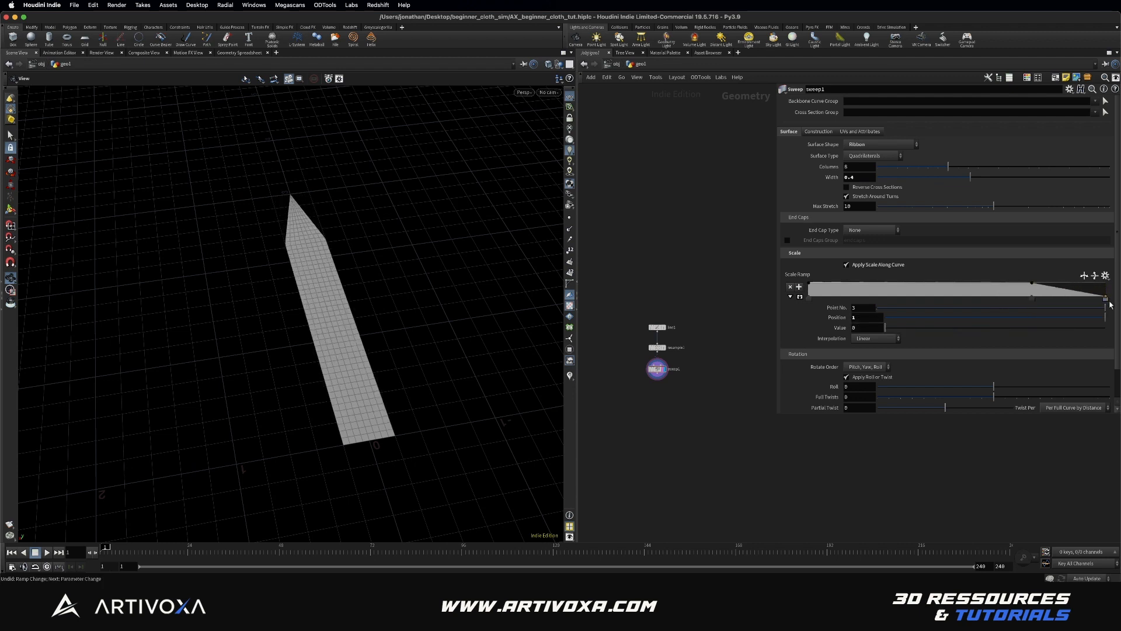
Add a displayed UV Unwrap node below sweep1 and check the ribbon's layout in the UV view before returning to perspective
key(Tab)
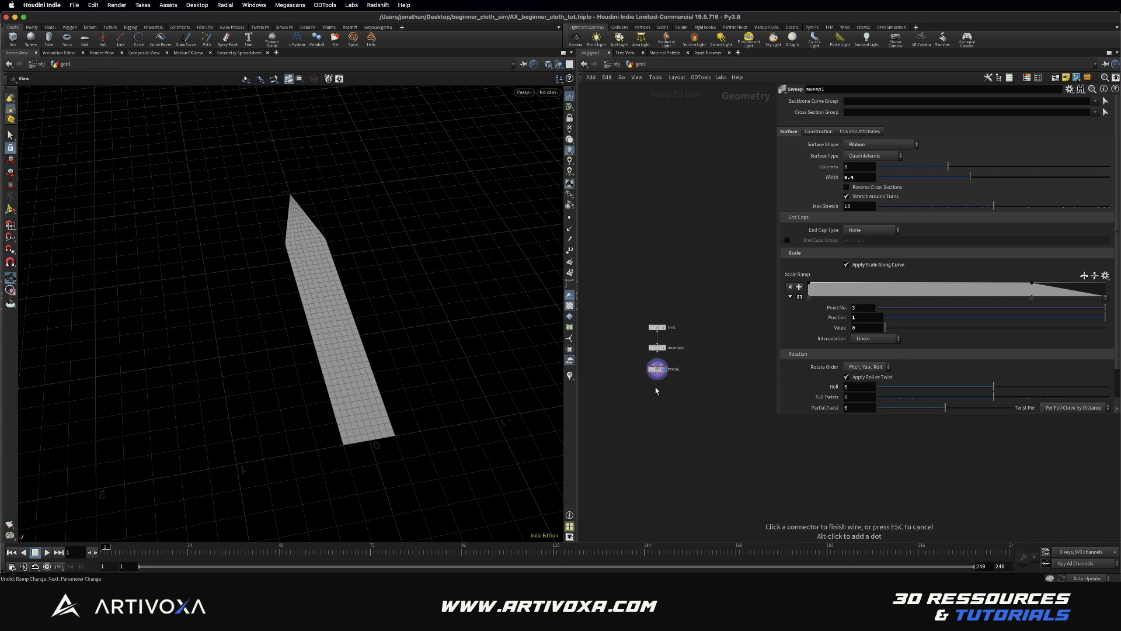
text(uv)
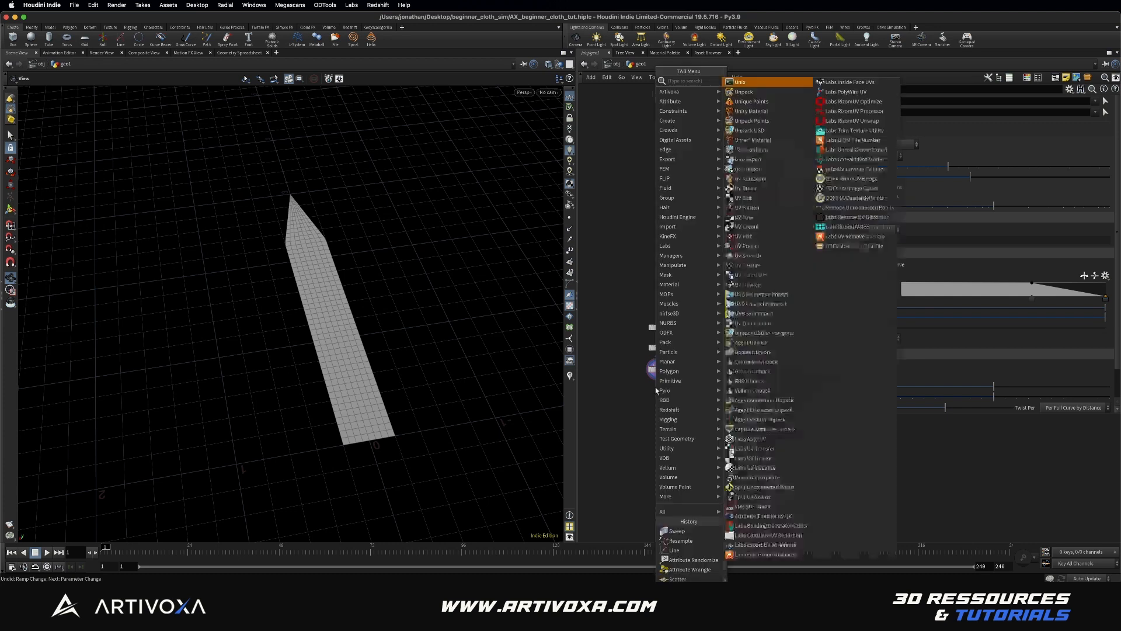
text(un)
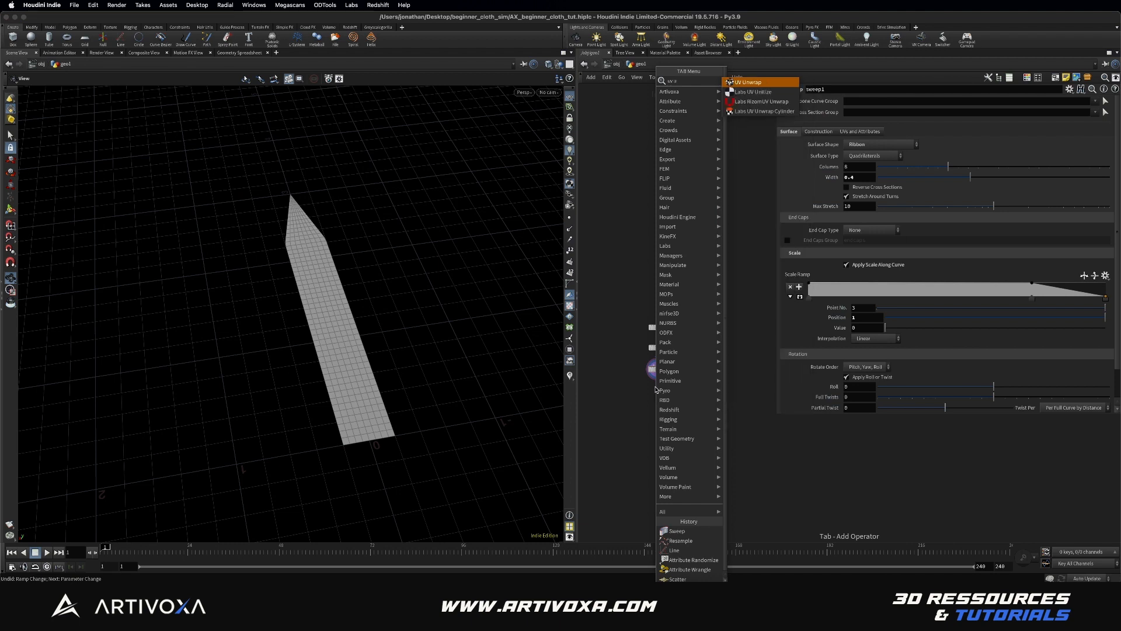
key(Return)
click(656, 387)
drag(657, 388, 659, 393)
click(659, 397)
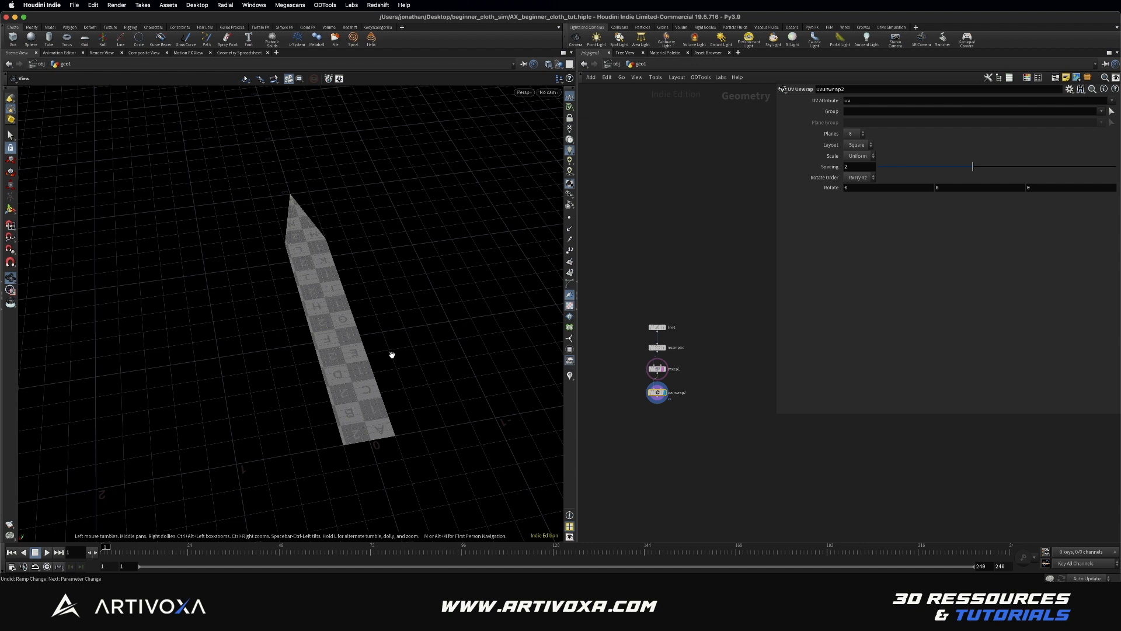
key(space+5)
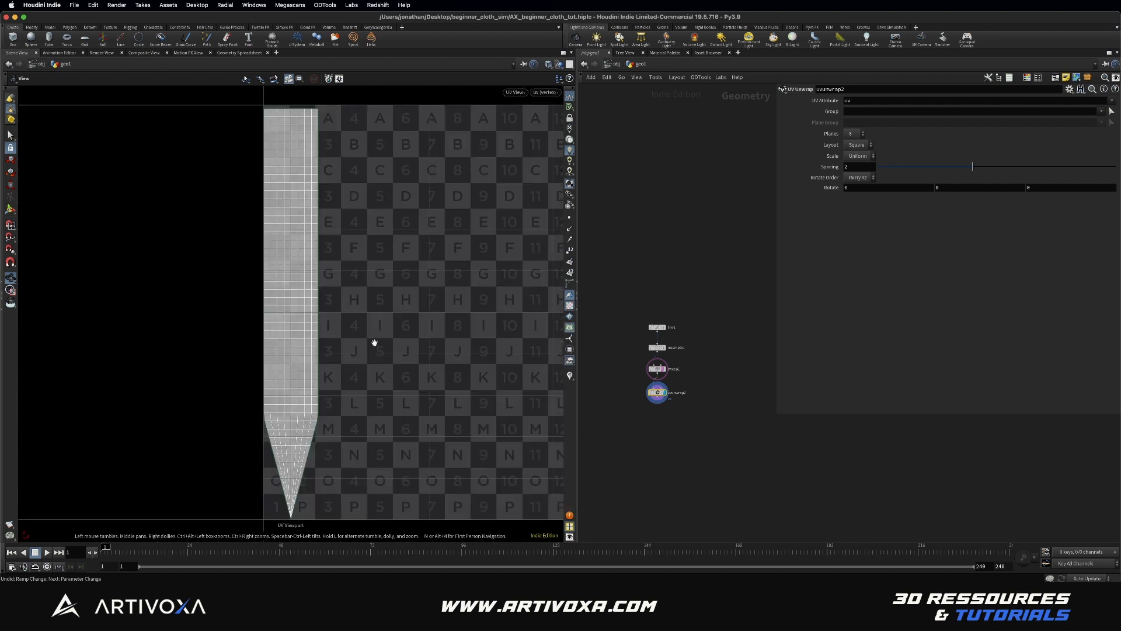
scroll(375, 343, down, 2)
middle_drag(388, 326, 313, 310)
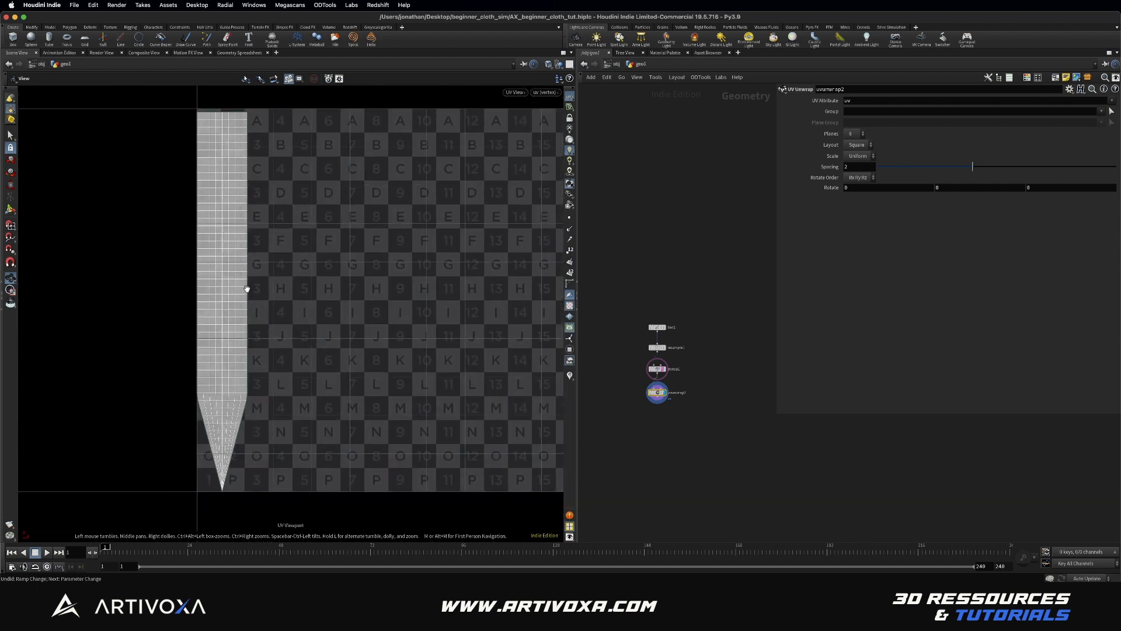
key(space+1)
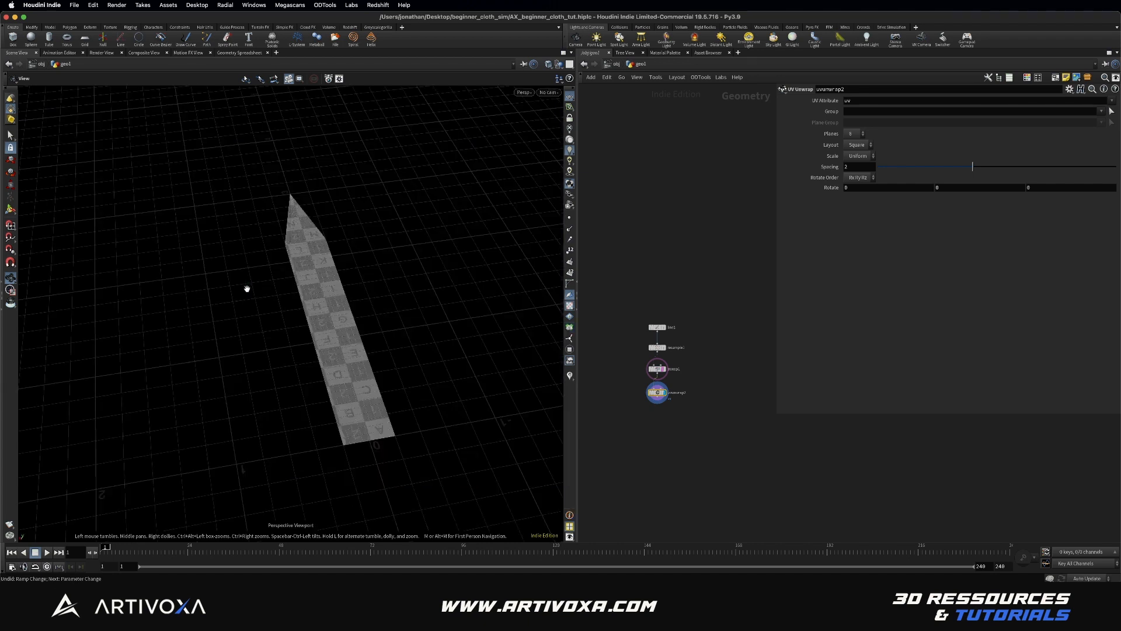
drag(332, 327, 338, 323)
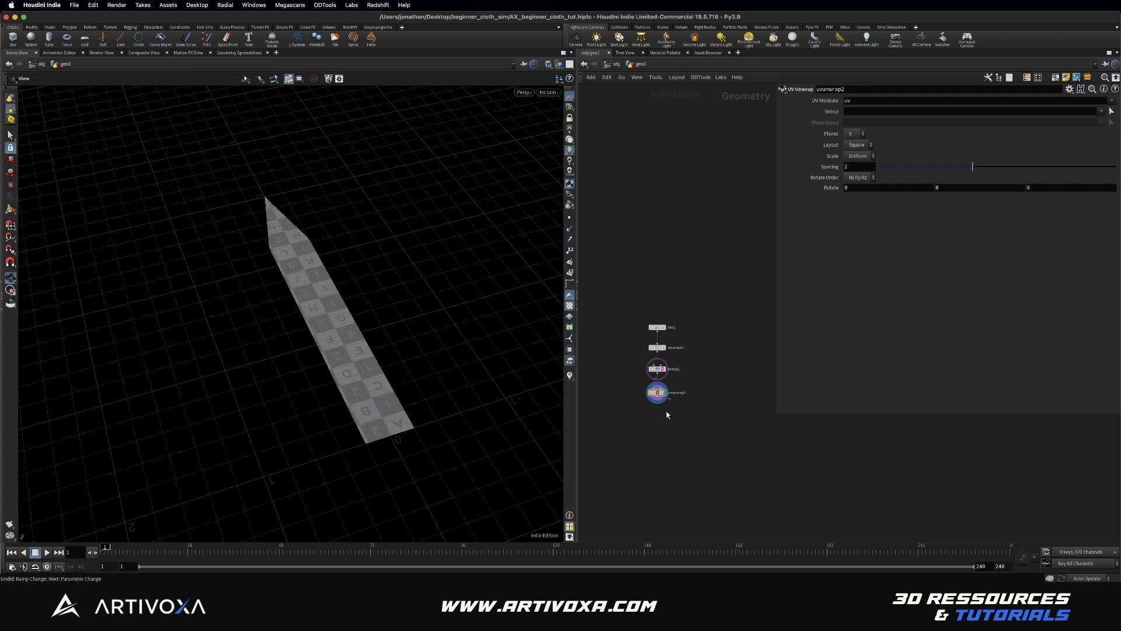
Add a Fuse node below uvunwrap2, inspect the ribbon's pointed tip on sweep1, and display fuse1
key(Tab)
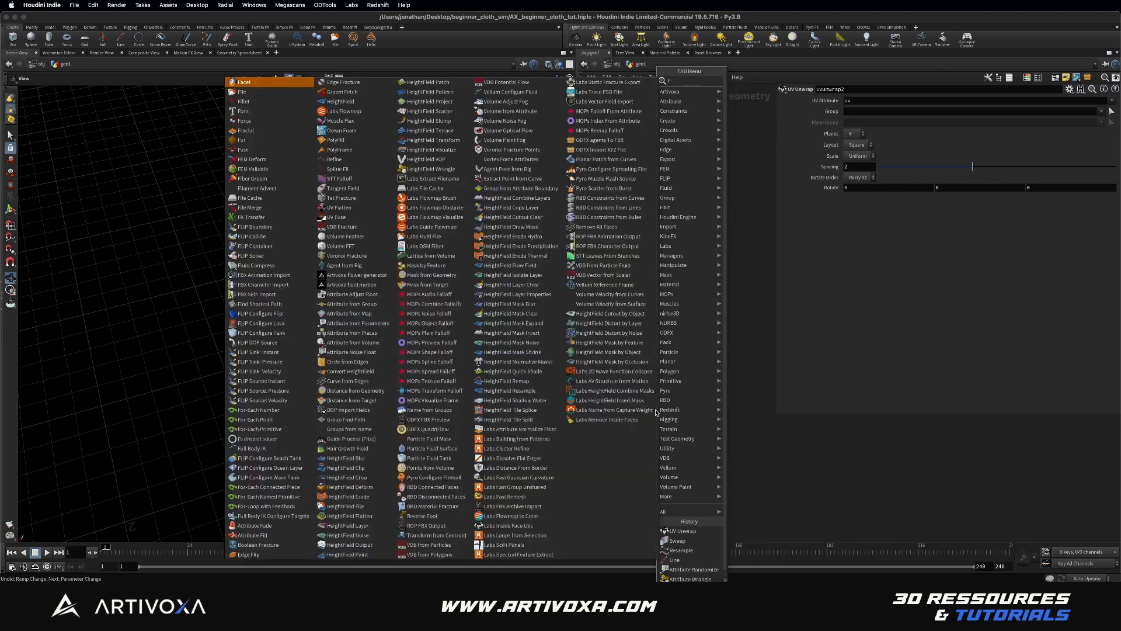
key(Escape)
click(657, 413)
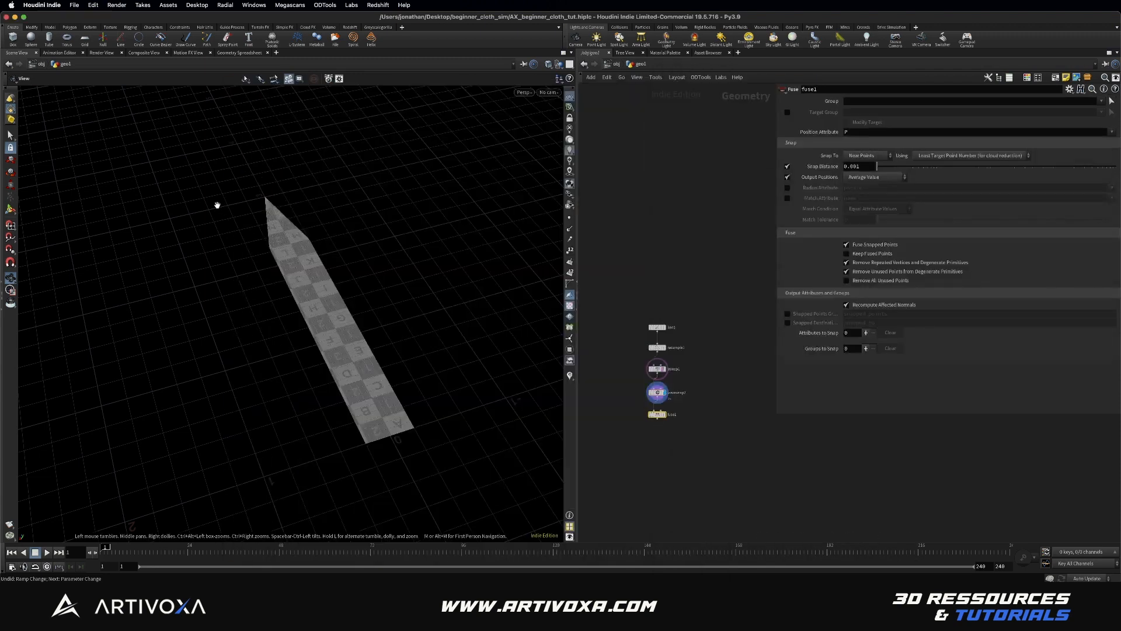
drag(215, 205, 258, 342)
middle_drag(265, 341, 254, 342)
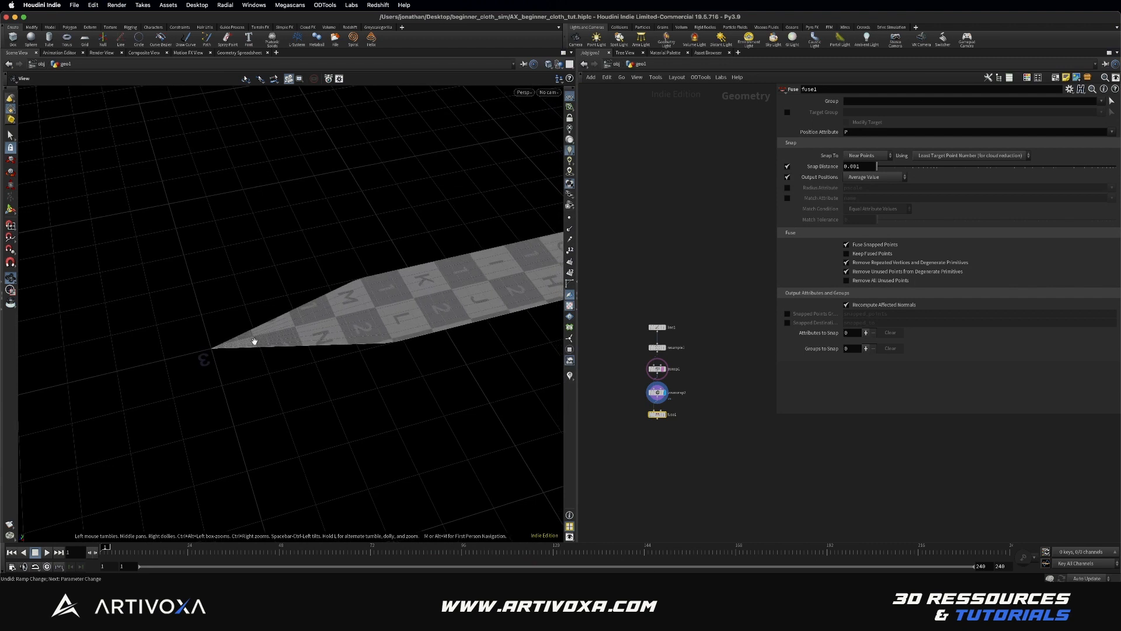
click(665, 369)
click(657, 369)
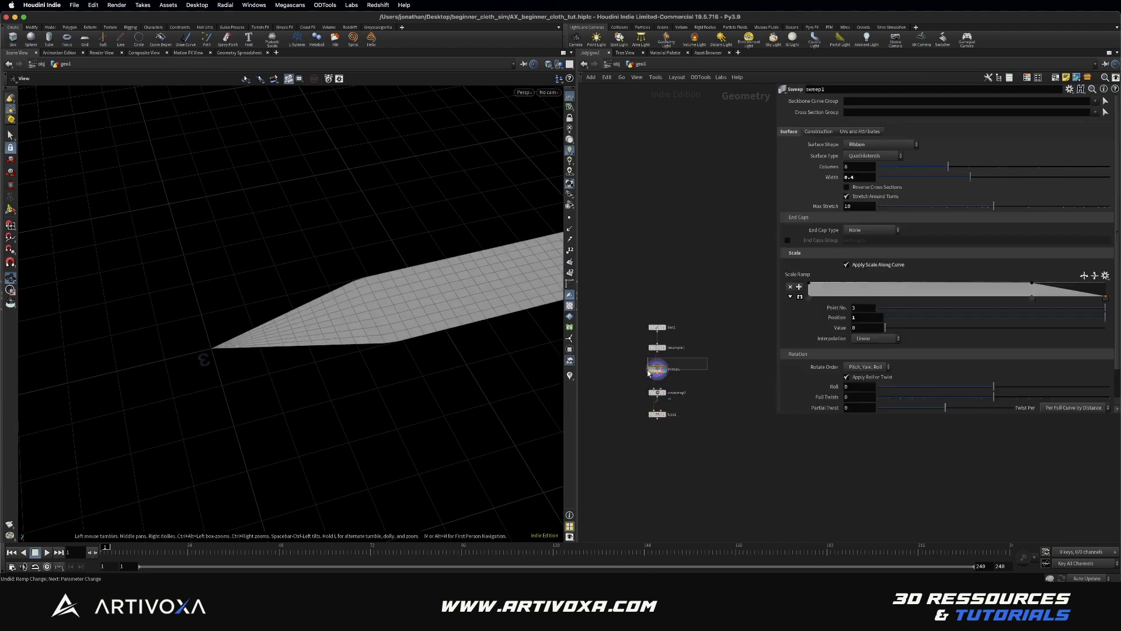
drag(1109, 294, 1109, 301)
click(657, 414)
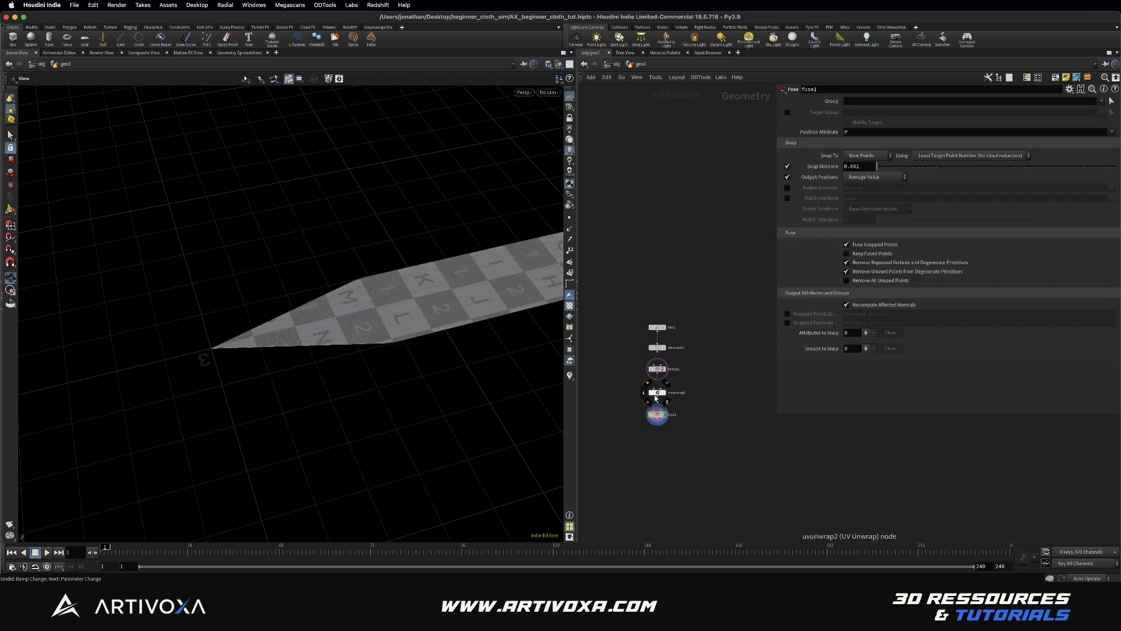
Compare the point counts of uvunwrap2 and fuse1 in their node information
click(644, 393)
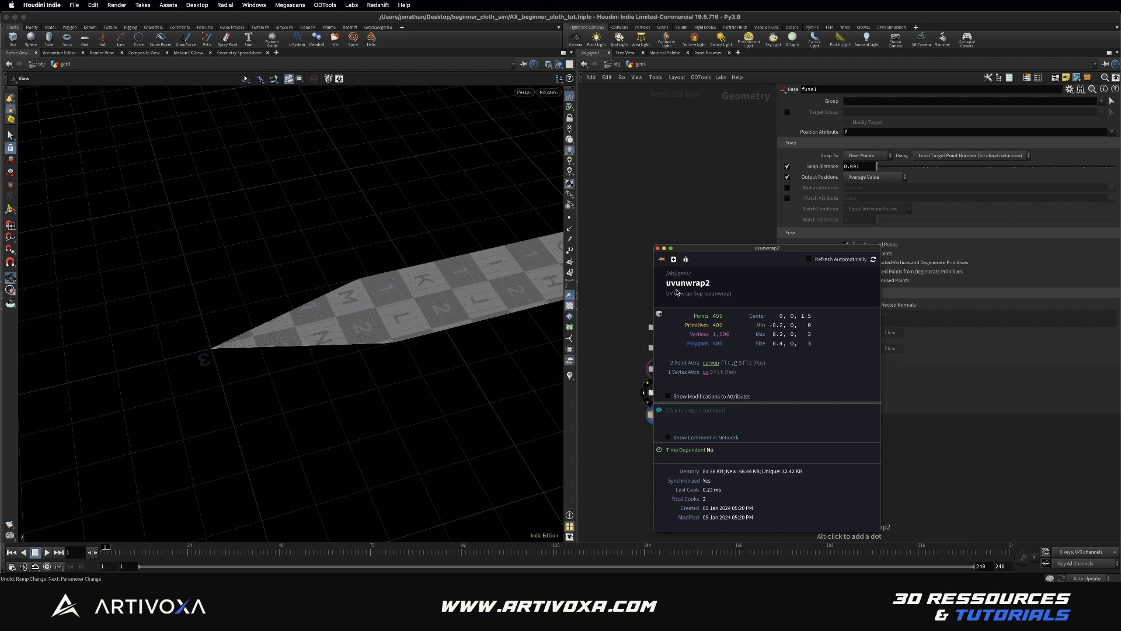
click(658, 248)
click(646, 413)
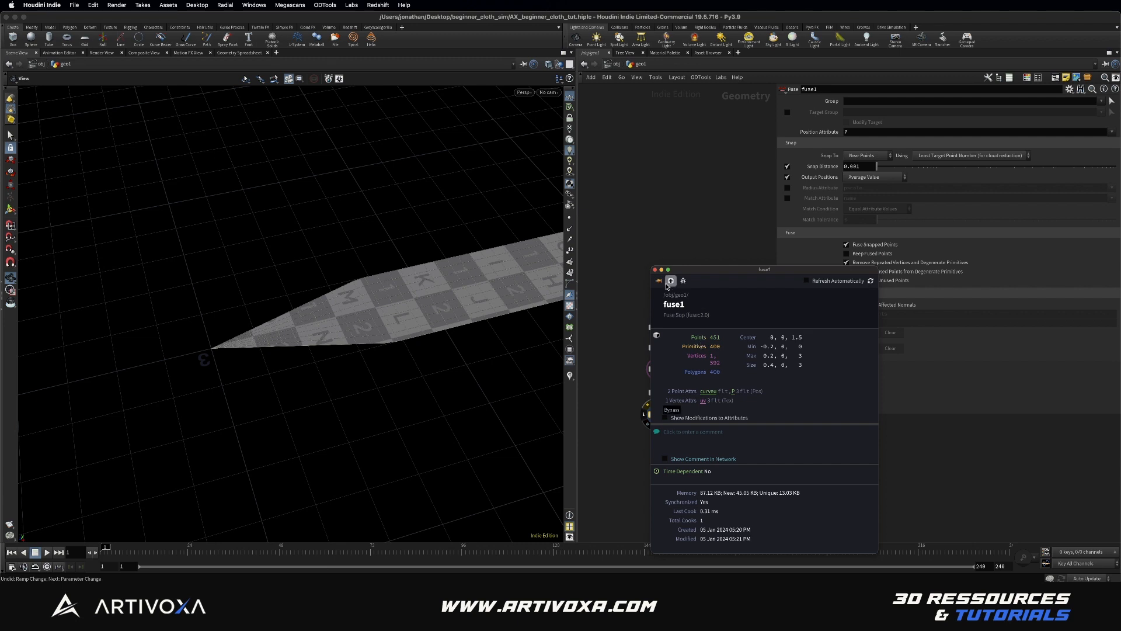
click(655, 269)
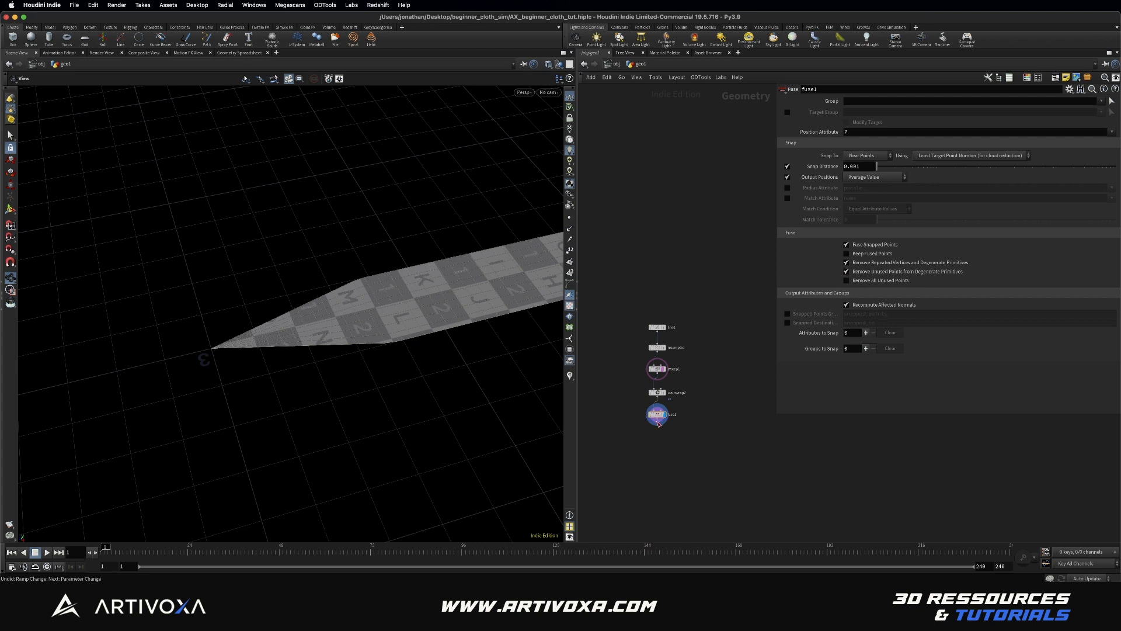
Add a Group Expression node connected below fuse1, display it, and bring the ribbon's flat end into view
key(Tab)
text(group ex)
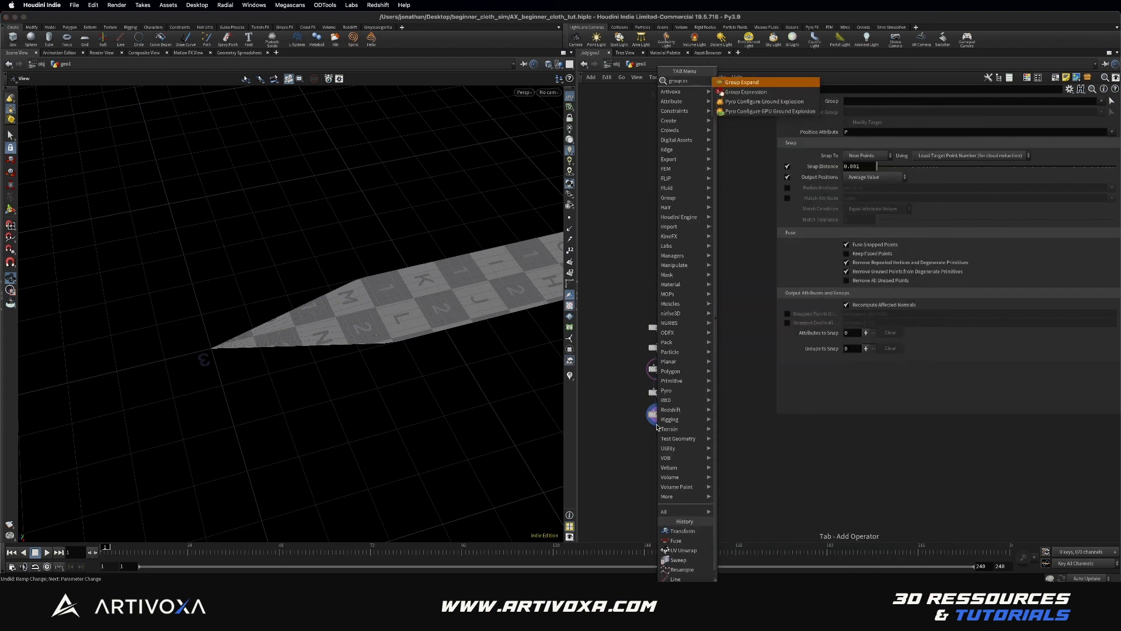
key(Down)
key(Return)
click(658, 434)
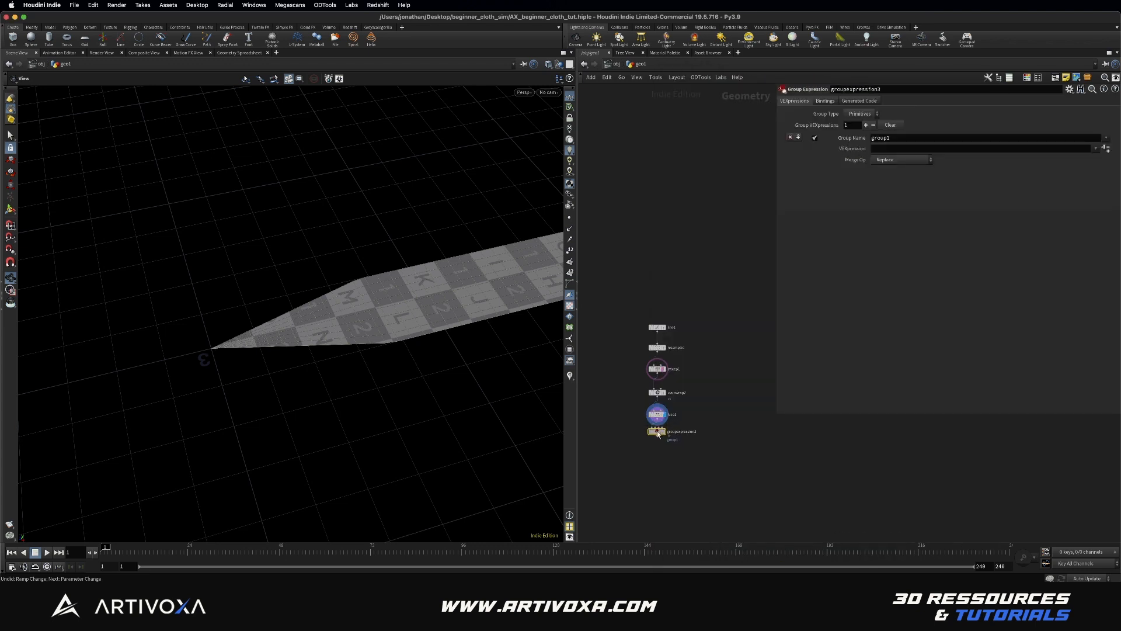
drag(470, 360, 350, 351)
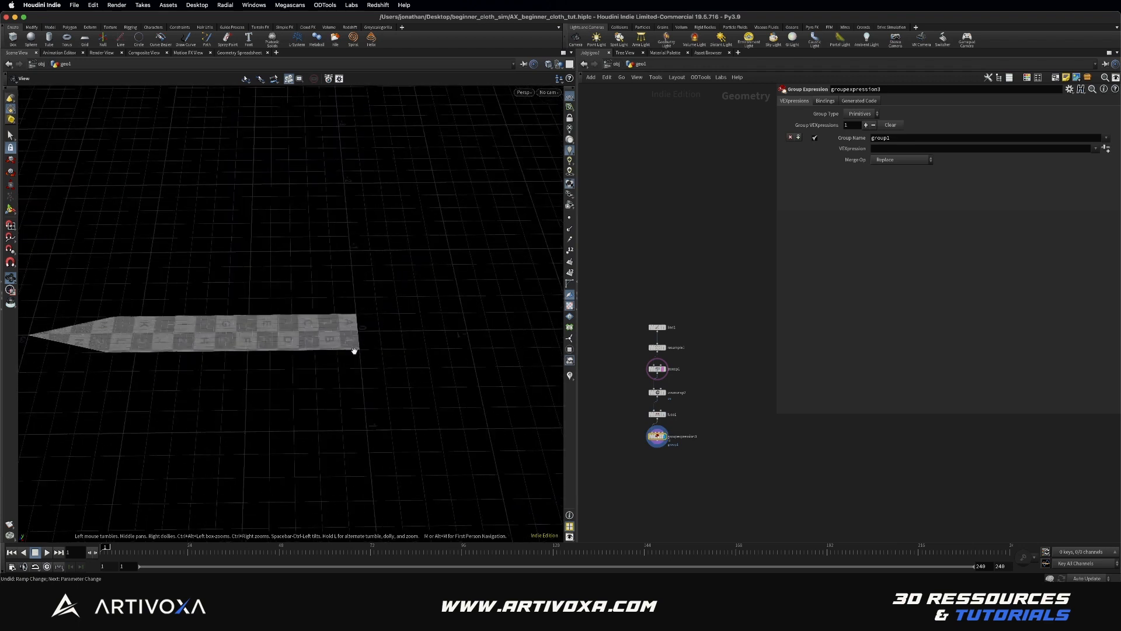
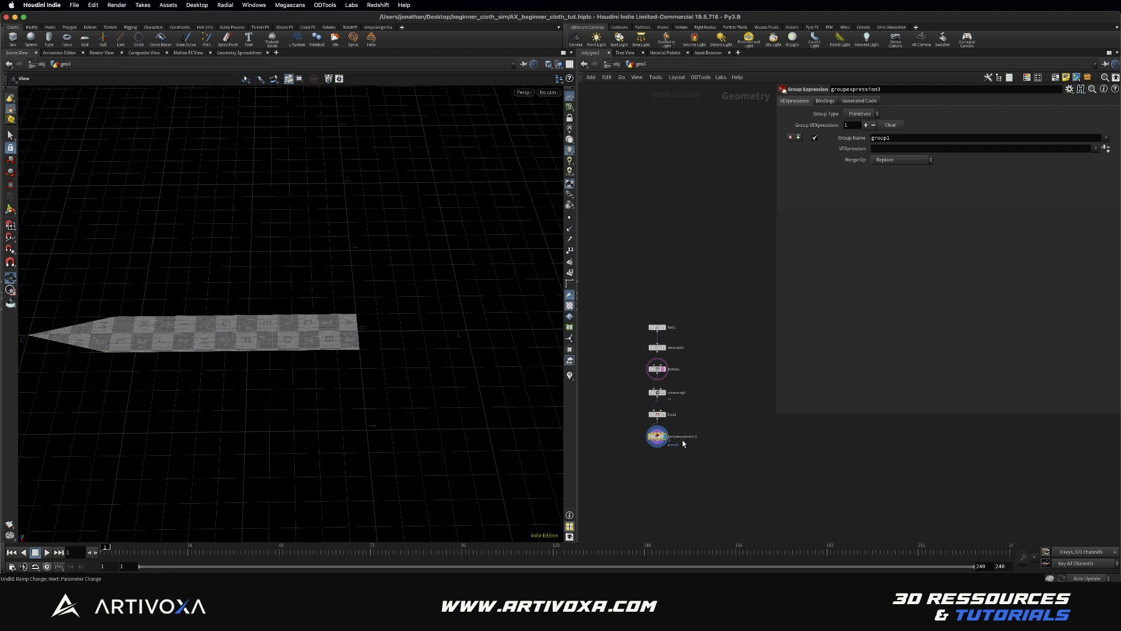
Define a Points group named pin_pts on the Group Expression node with the VEXpression f@curveu==0
drag(892, 137, 857, 140)
text(pin)
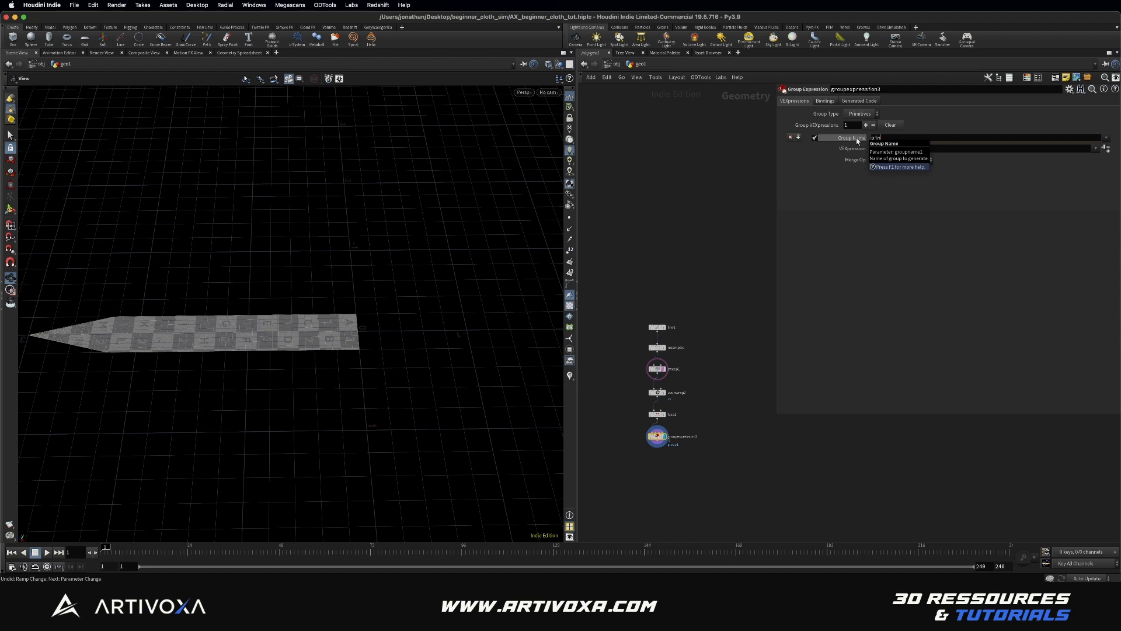
text(_pts)
key(Return)
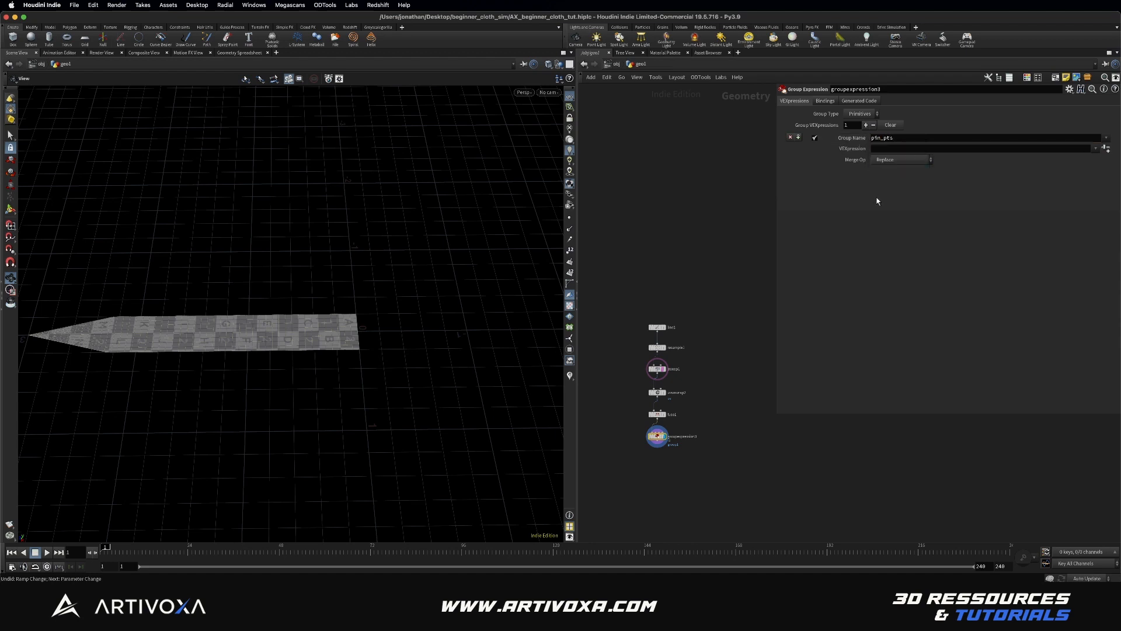
click(861, 114)
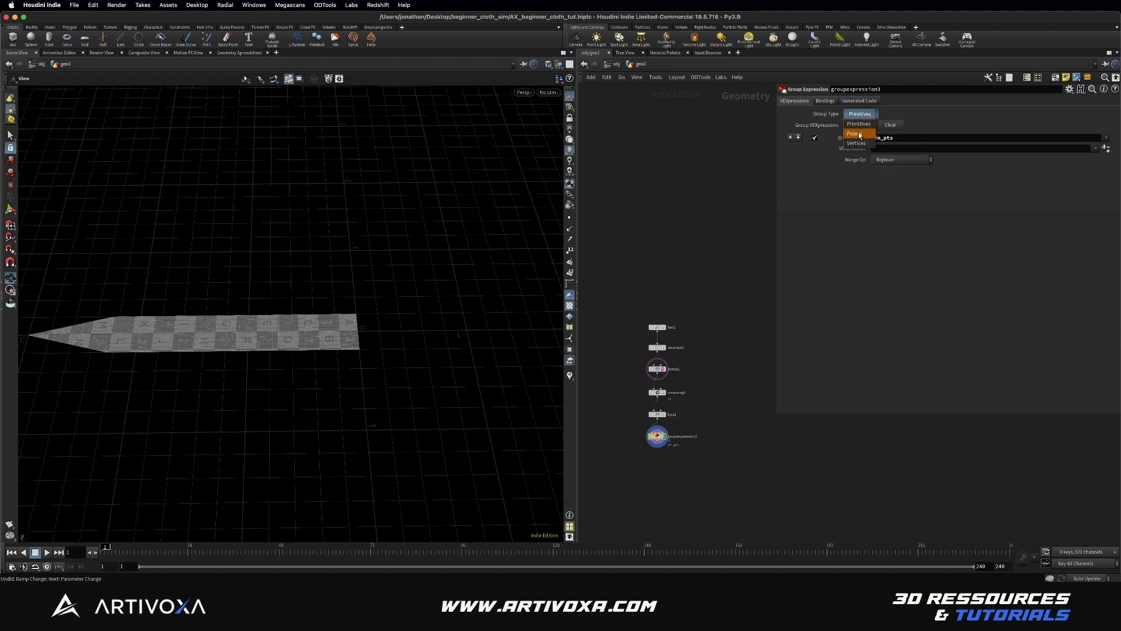
click(853, 125)
click(889, 149)
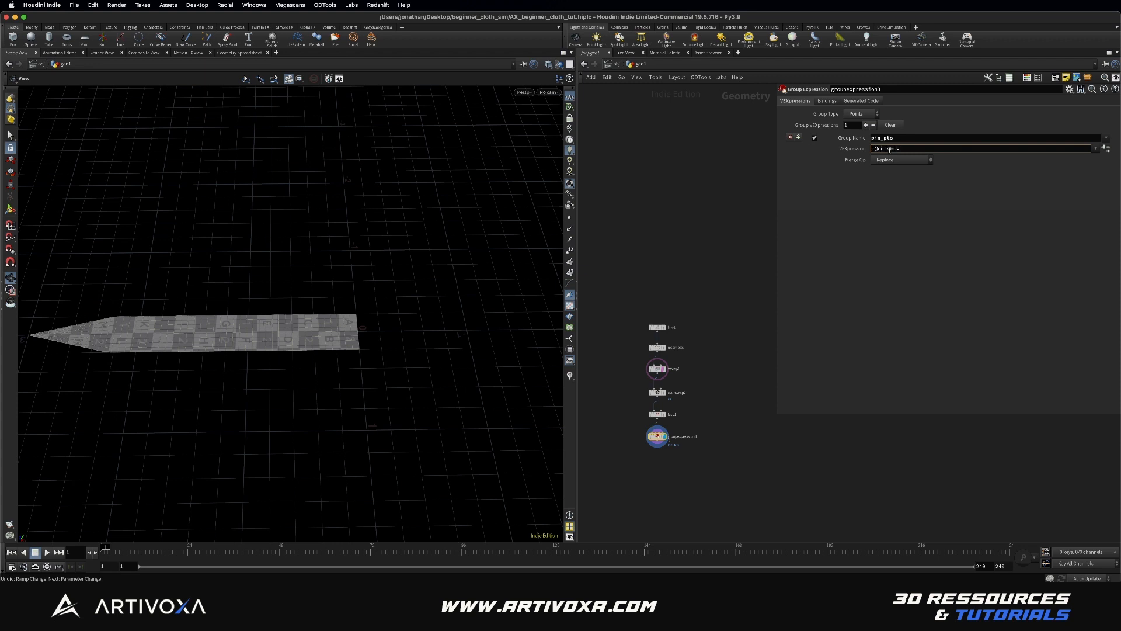
key(Return)
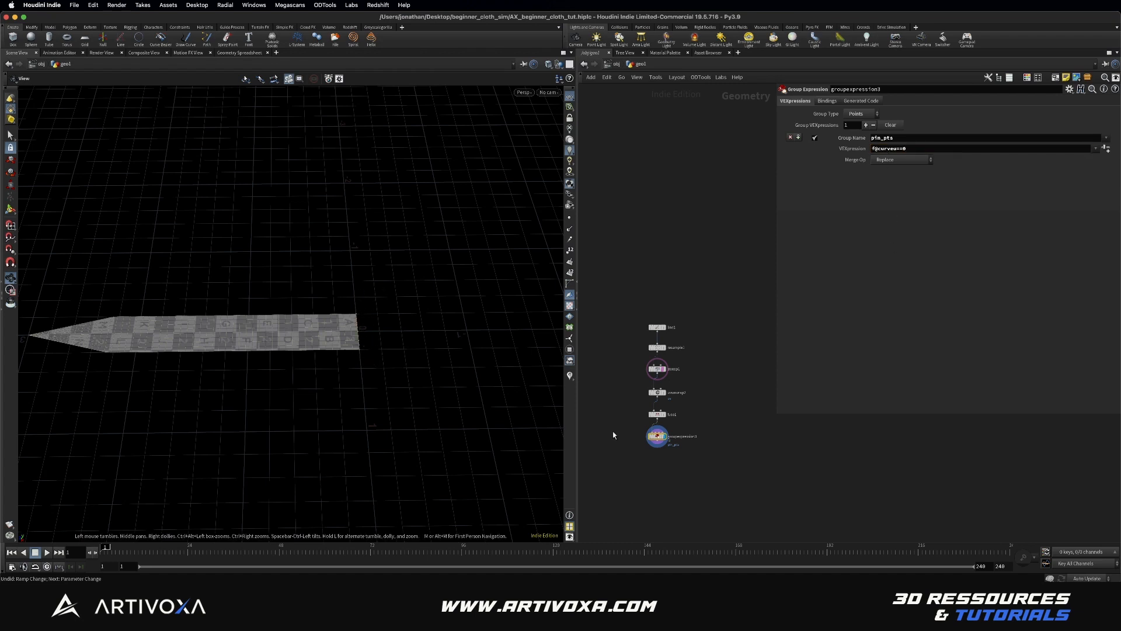
Add a Remesh node connected below the Group Expression node and display it
click(660, 447)
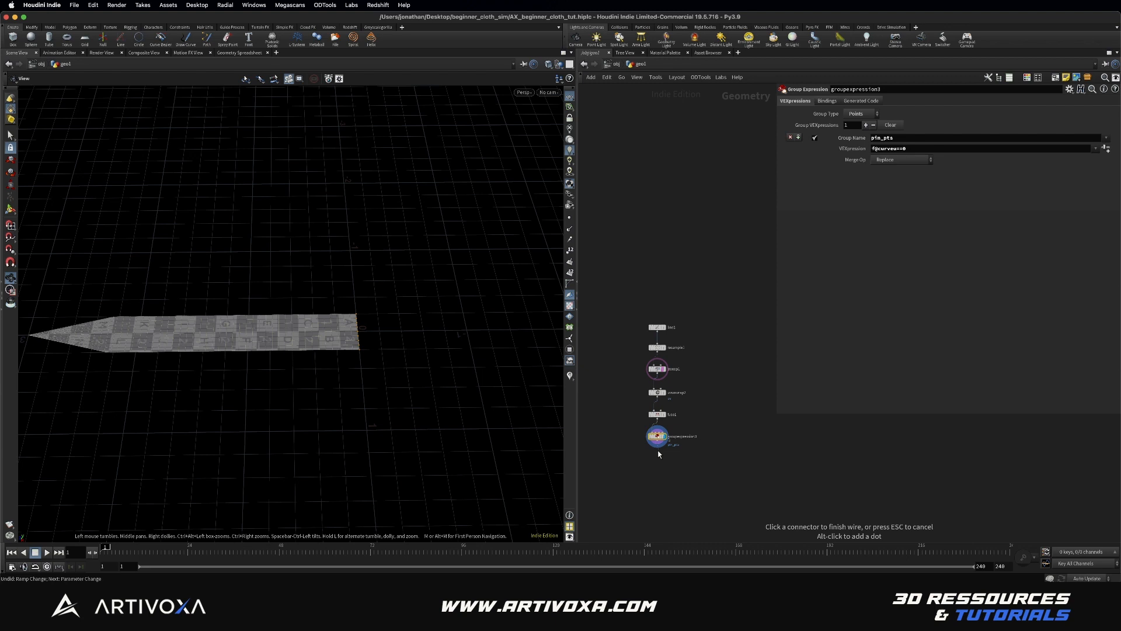
click(659, 454)
text(remesh)
key(Return)
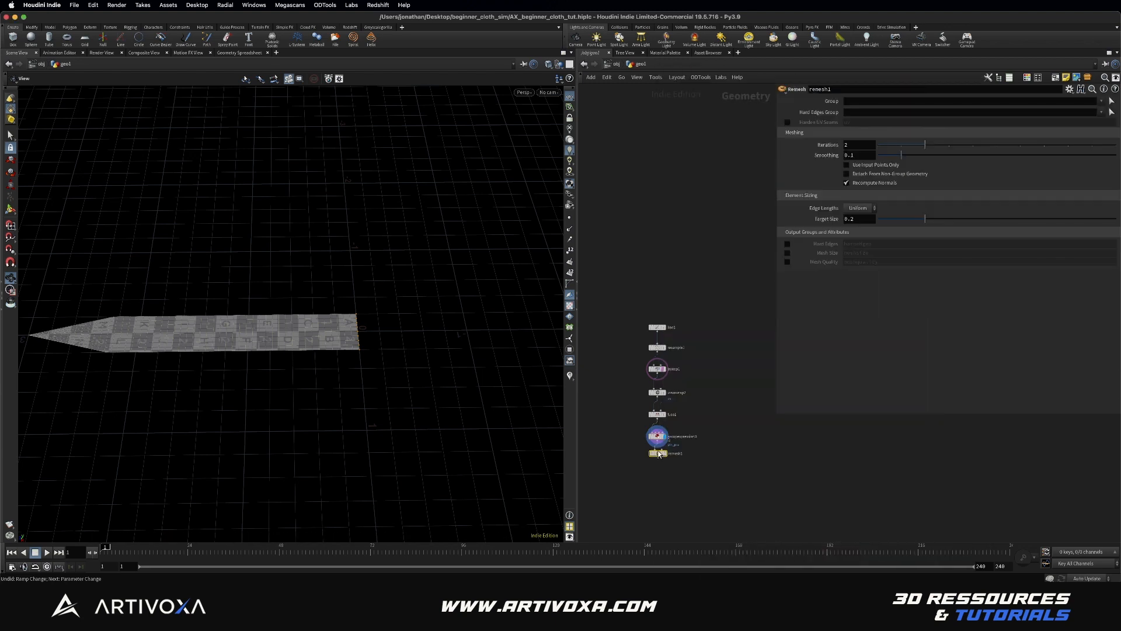
drag(659, 455, 659, 458)
click(665, 457)
Set the Remesh node's target size to 0.12
drag(320, 373, 289, 368)
drag(741, 459, 613, 472)
drag(924, 214, 854, 220)
text(2)
key(Return)
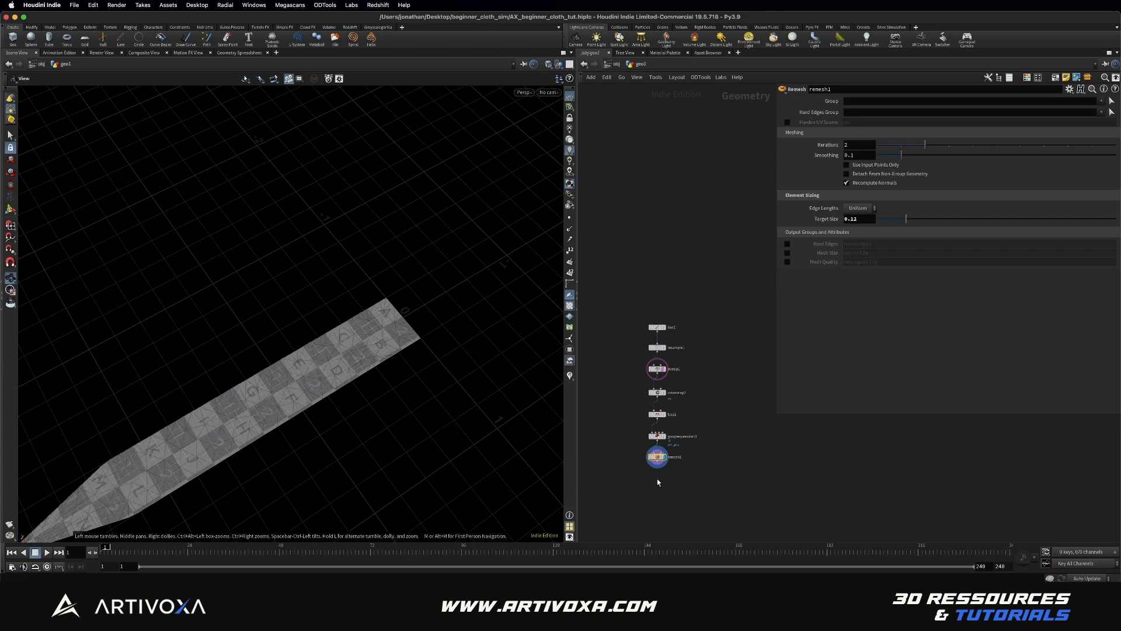
Select the whole ribbon node chain from line1 to remesh1 and move it closer to the pole's point-scatter chain
middle_drag(640, 478, 678, 449)
scroll(678, 450, down, 3)
drag(676, 463, 711, 318)
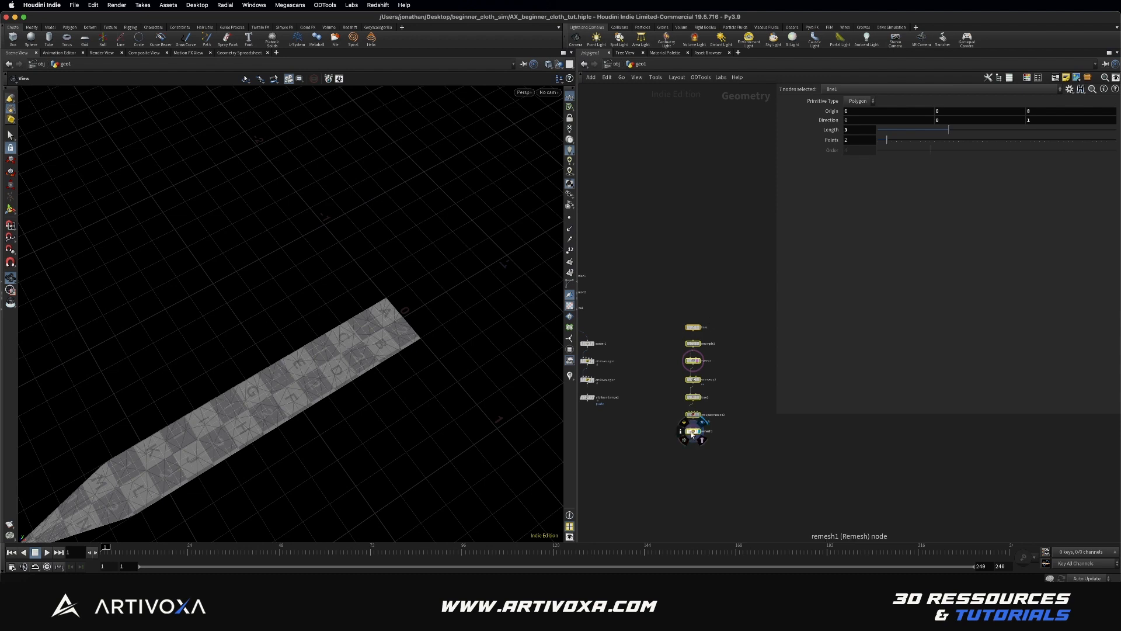
drag(693, 434, 687, 400)
Add a Copy to Points node with remesh1 as the source geometry and attribrandomize1 as the target points
middle_drag(619, 445, 647, 411)
scroll(667, 419, up, 1)
key(Tab)
text(copy to)
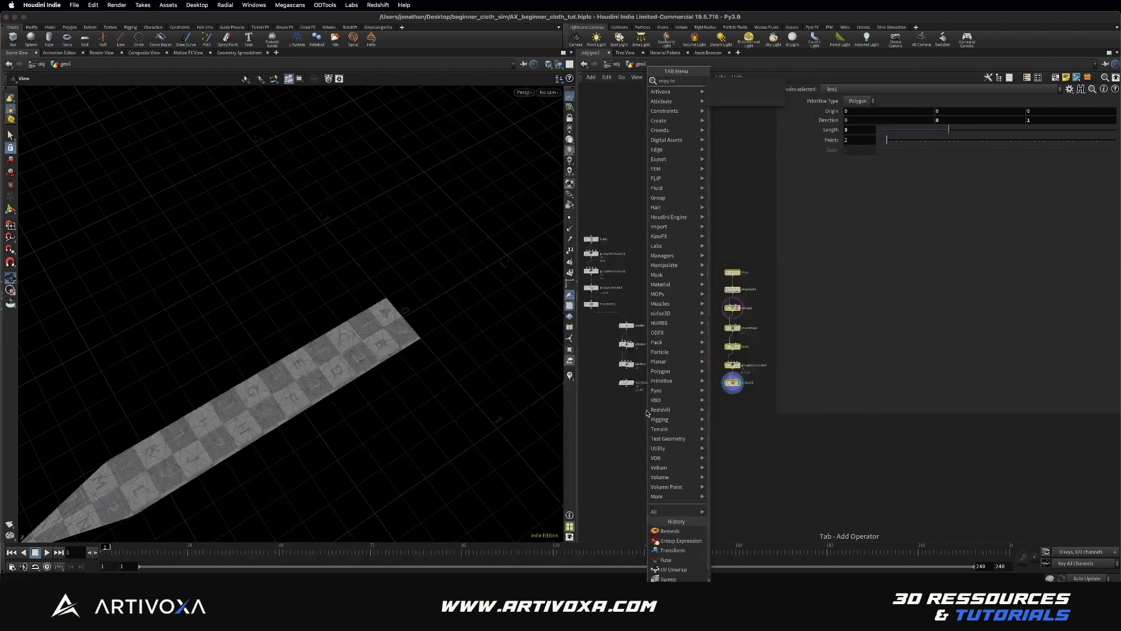
key(Return)
click(652, 417)
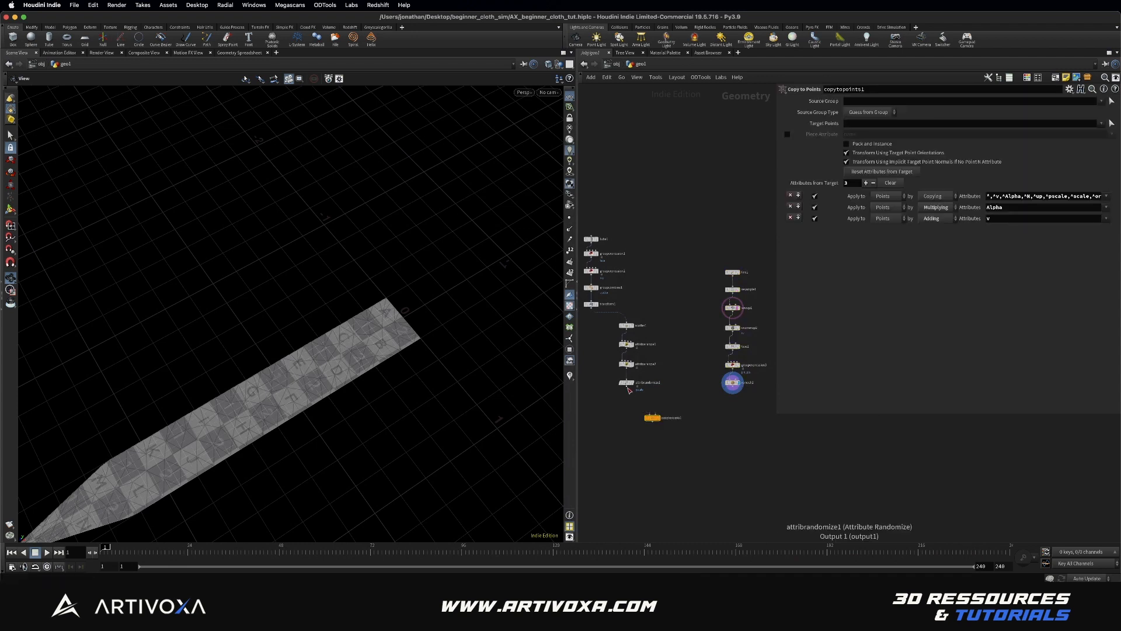
drag(628, 387, 663, 419)
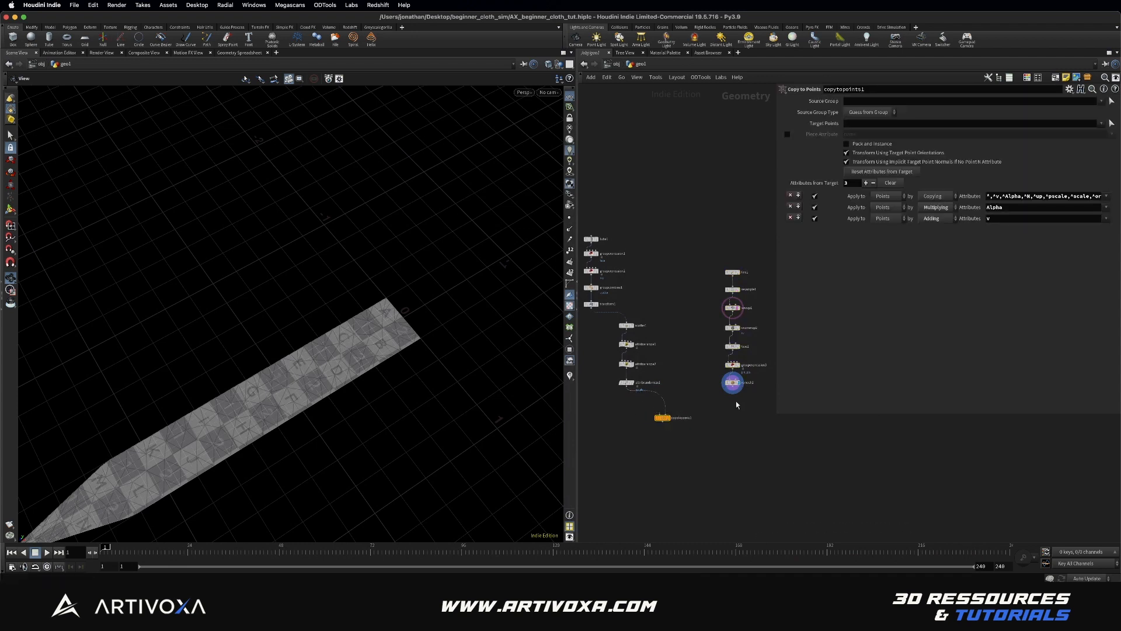
drag(733, 388, 666, 415)
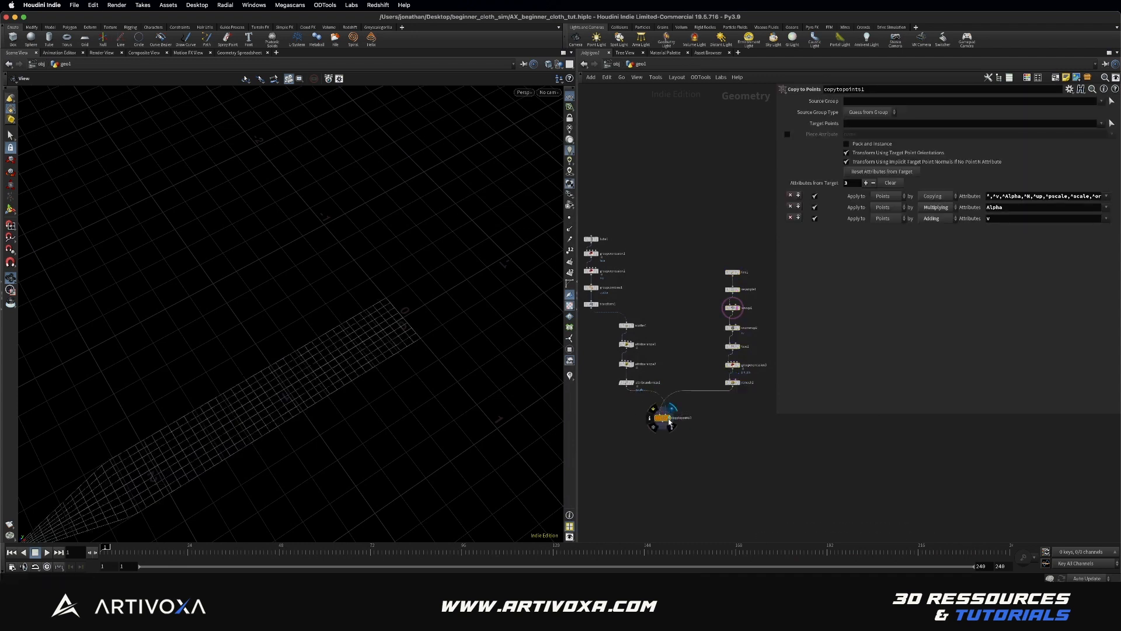
Display copytopoints1, turn off the template display of sweep1, and view the copied ribbons from the side
scroll(304, 358, down, 2)
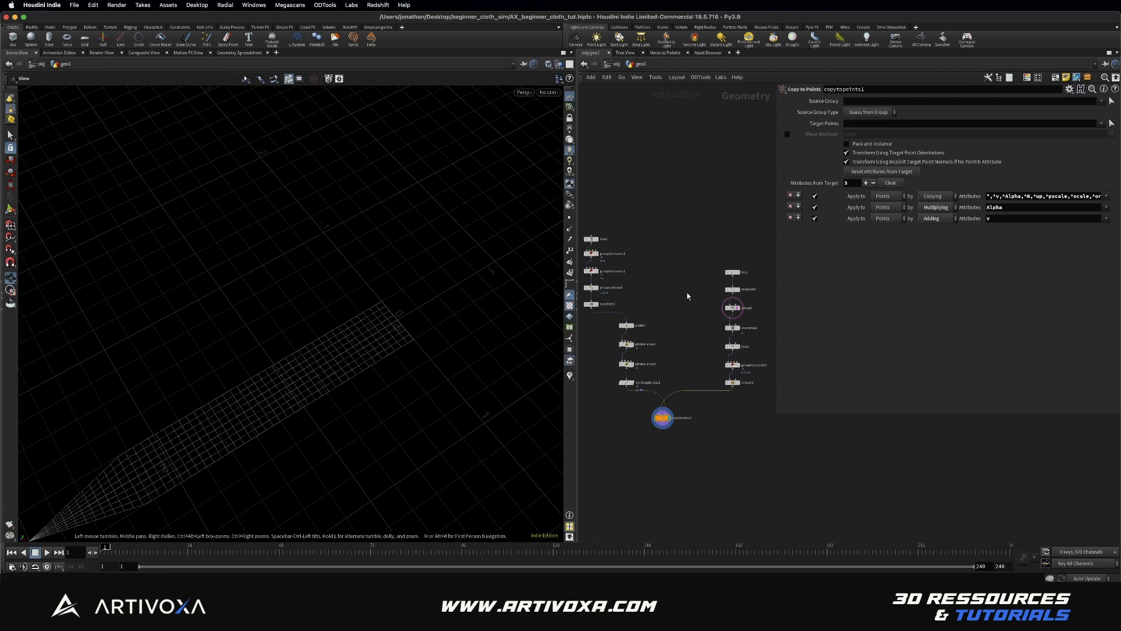
click(737, 309)
drag(300, 298, 328, 351)
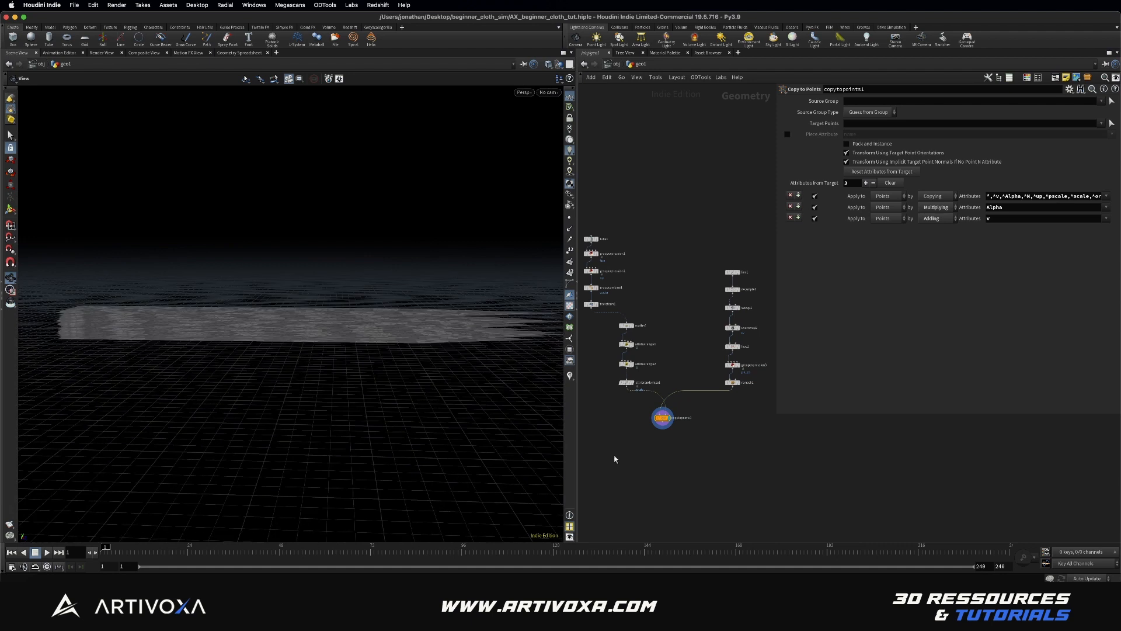
Add a Merge node combining transform1 and copytopoints1, display it, and inspect the ribbons against the pole
key(Tab)
text(null)
key(Return)
click(601, 377)
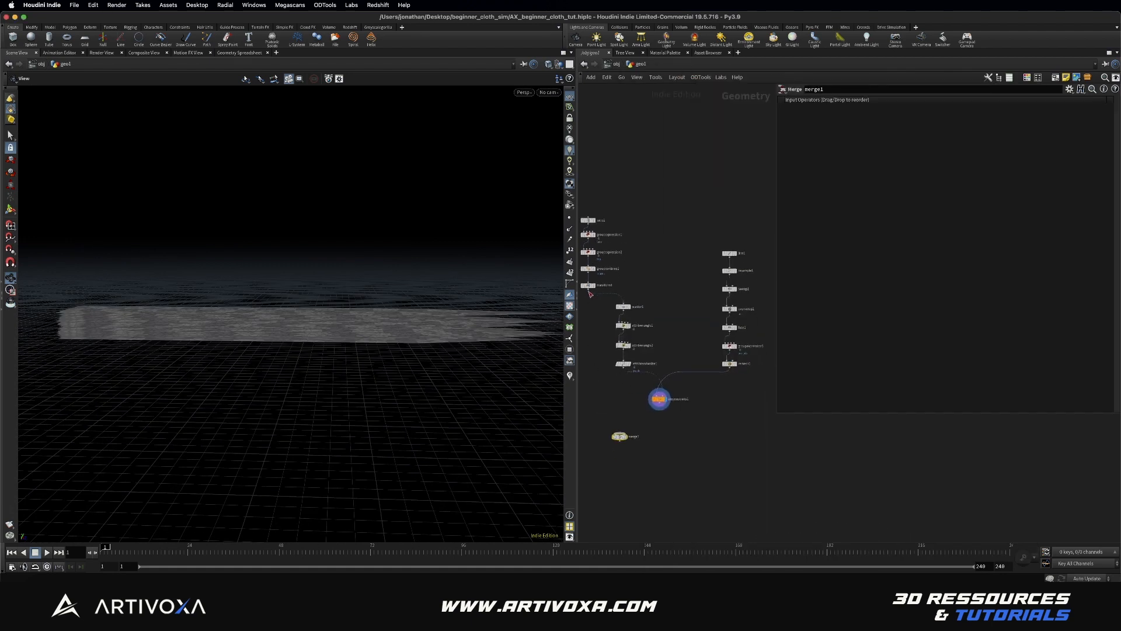
drag(589, 292, 599, 434)
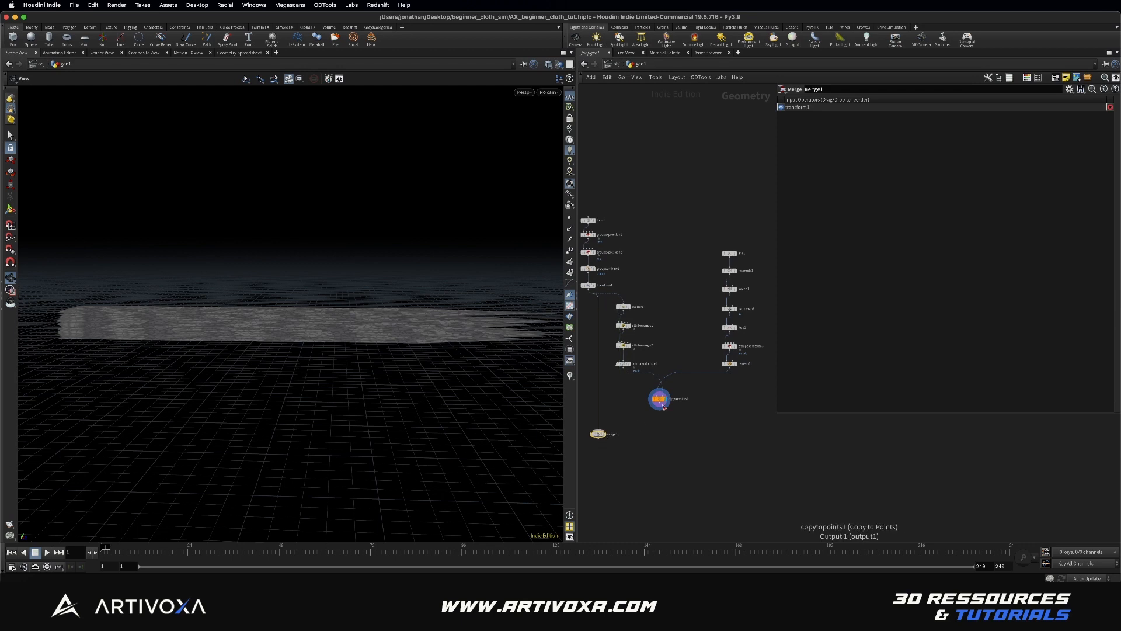
drag(664, 407, 597, 431)
click(599, 434)
drag(148, 350, 226, 350)
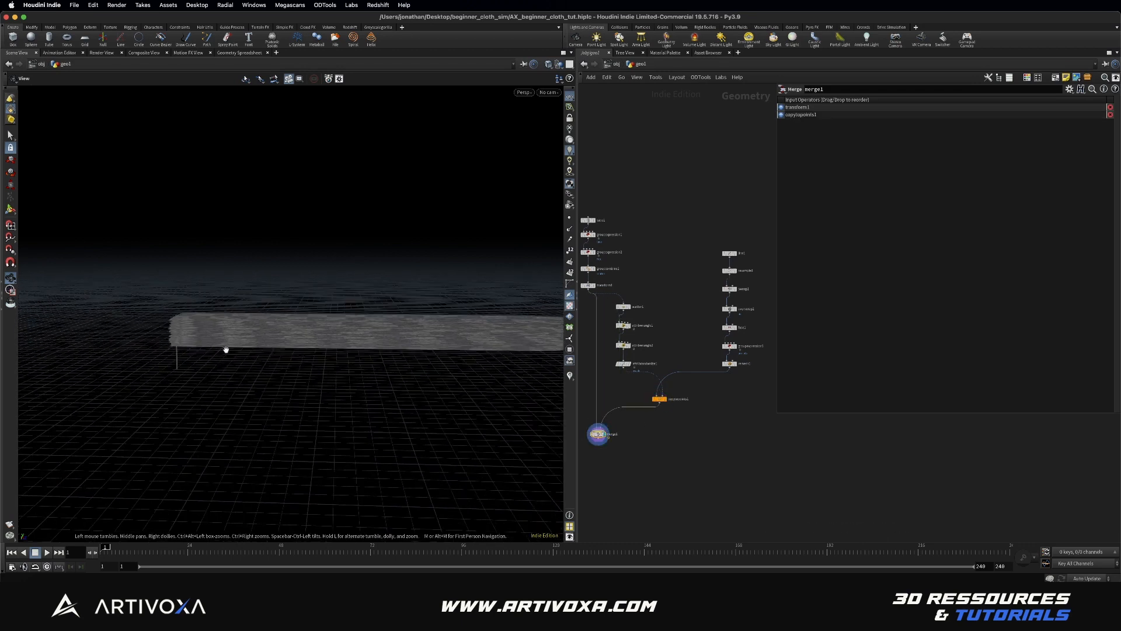
scroll(181, 327, up, 5)
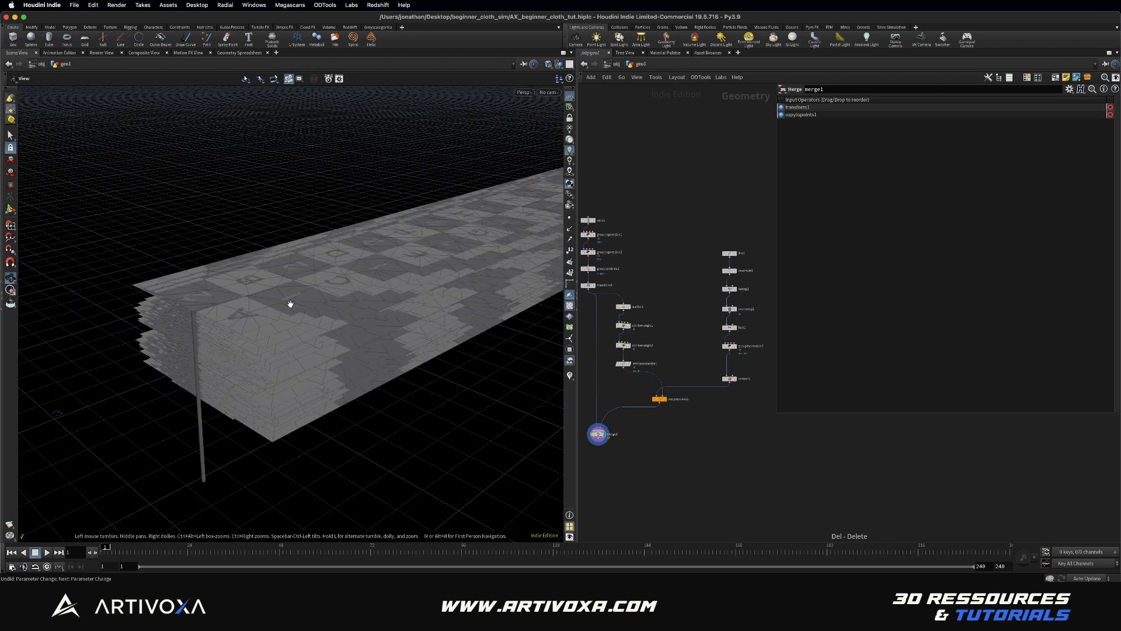
Insert a Transform node between remesh1 and copytopoints1 and set its uniform scale to 0.1
drag(731, 381, 732, 366)
key(Tab)
text(trans)
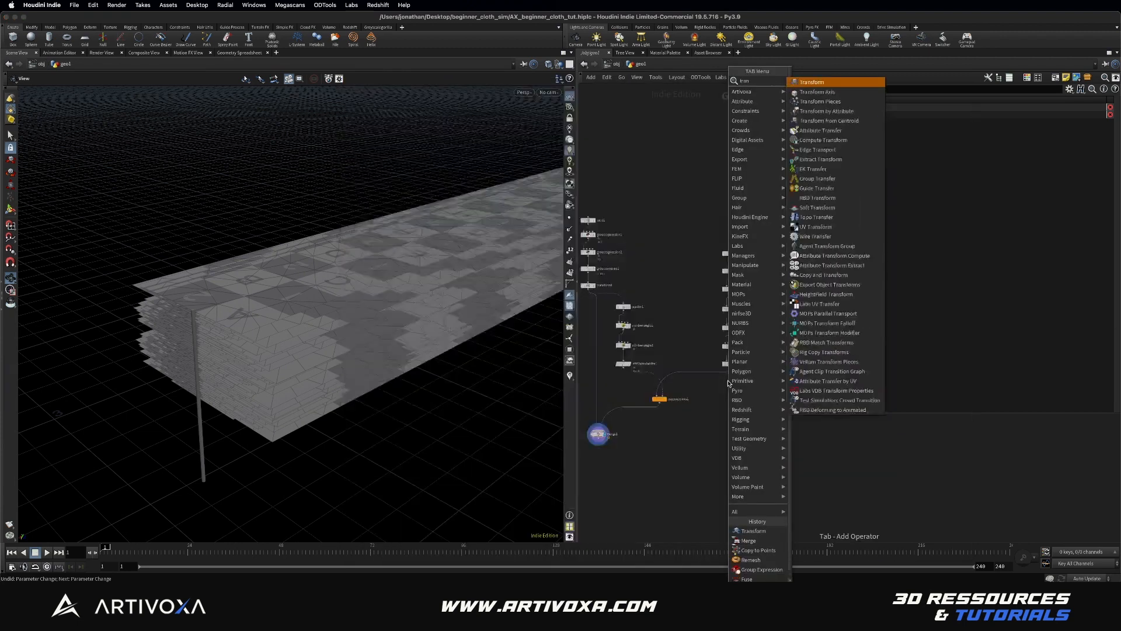
key(Return)
click(729, 385)
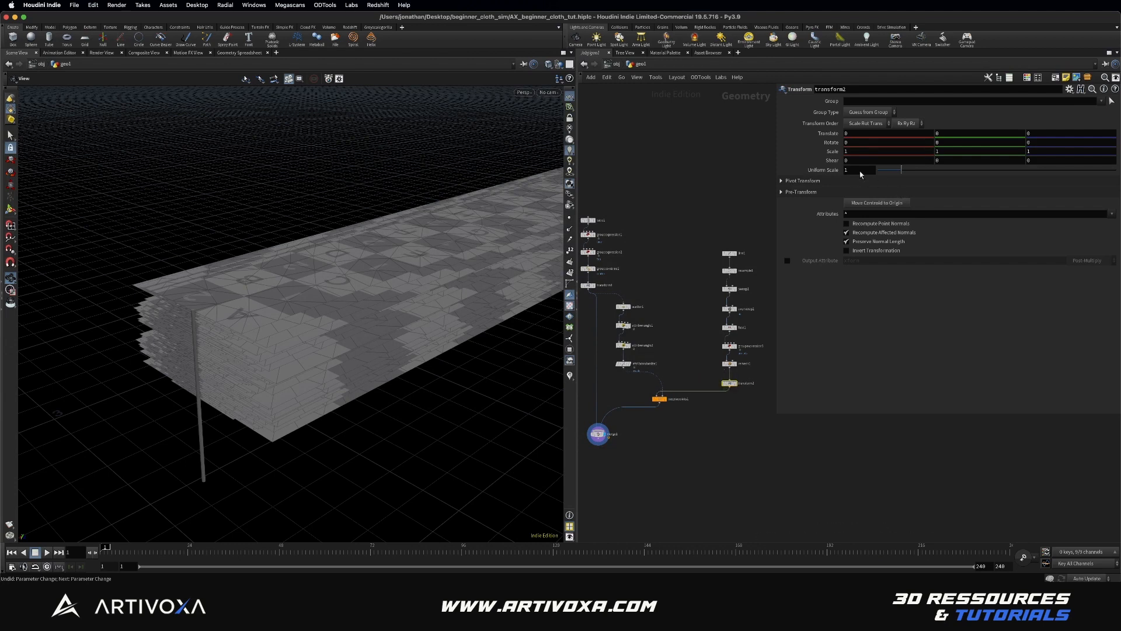
text(0.1)
key(Return)
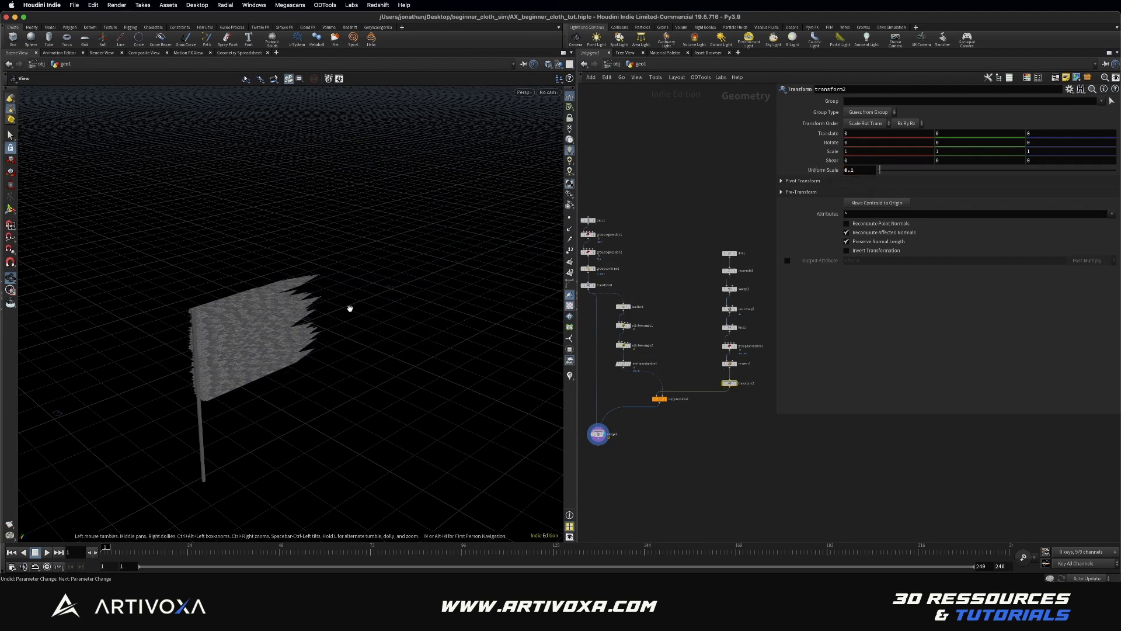
Set the ribbon Transform node's Z rotation to 90 and view the flag from the side
scroll(211, 327, up, 5)
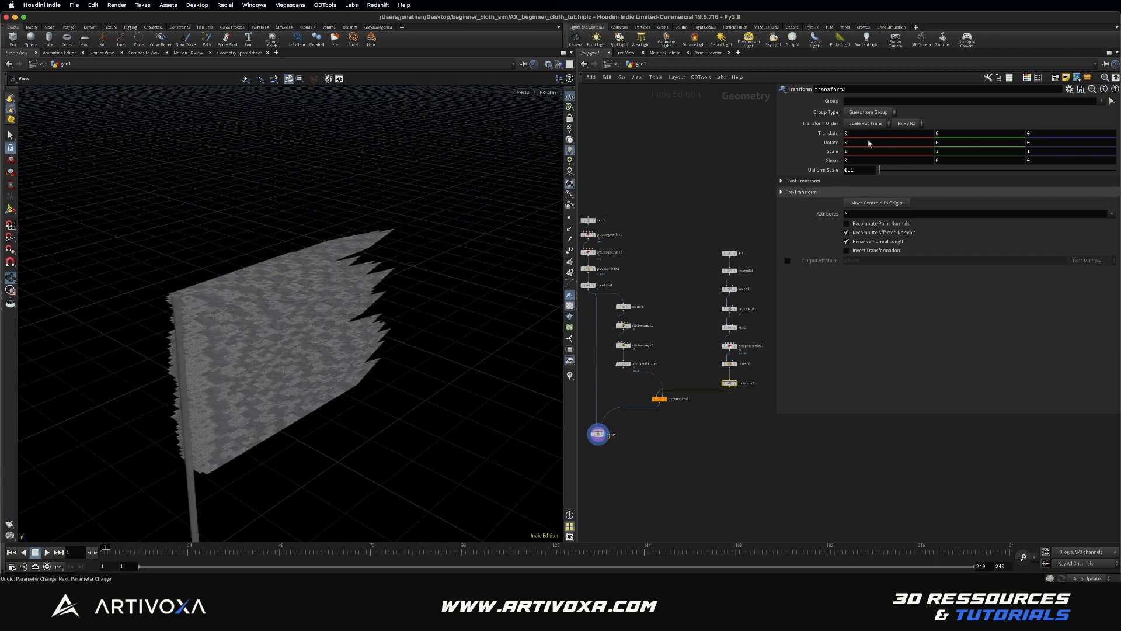
click(1037, 141)
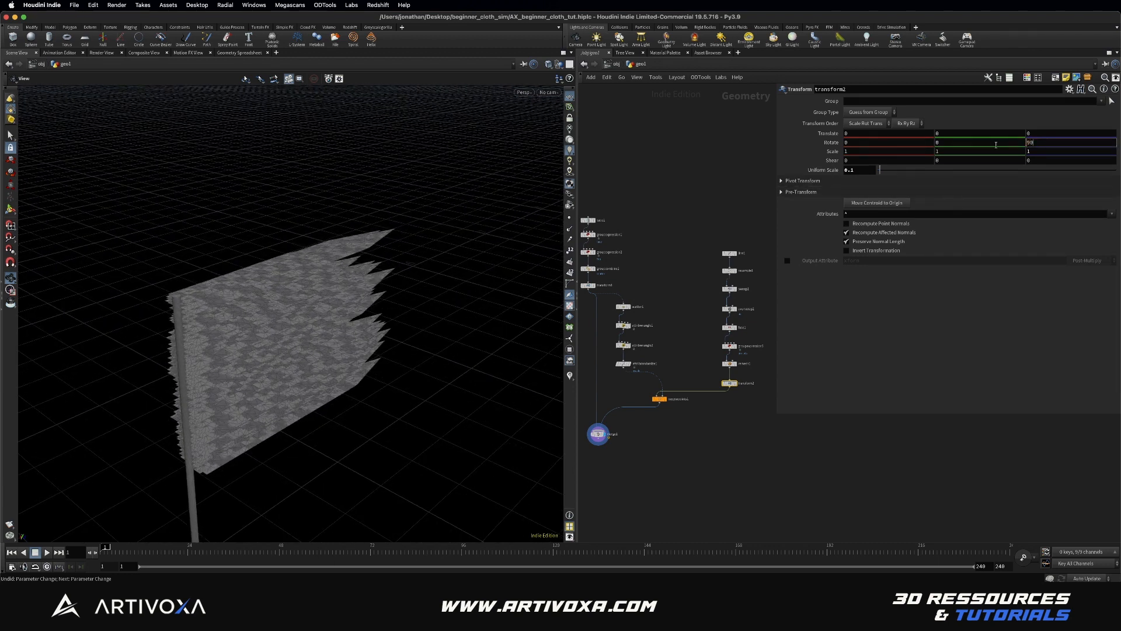
text(90)
key(Return)
drag(280, 305, 350, 286)
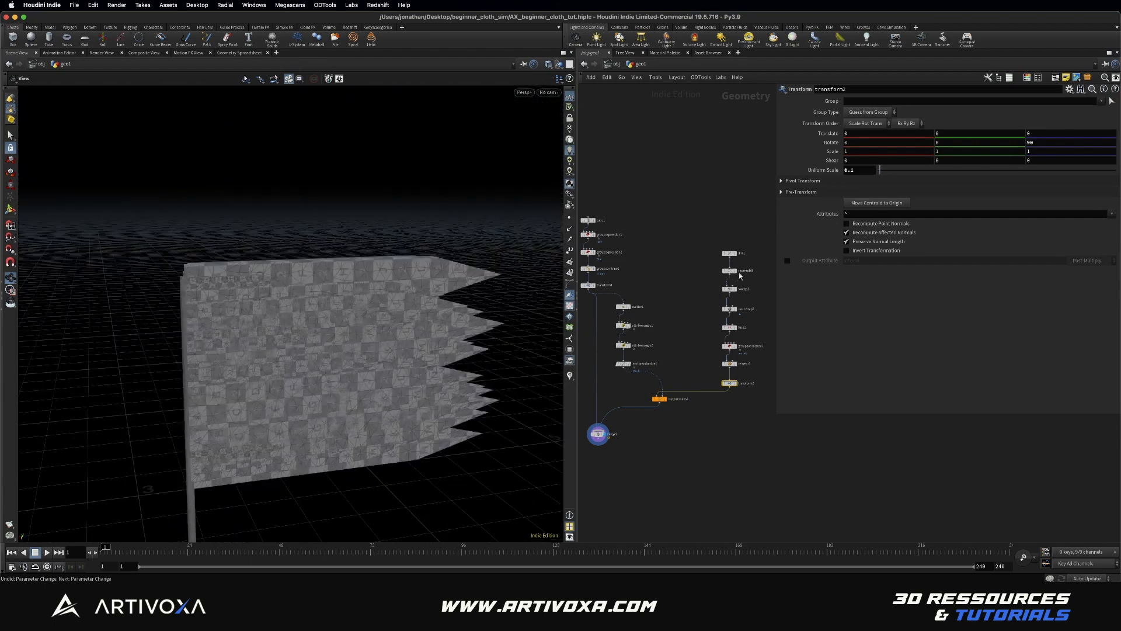
On sweep1, set the ribbon width to 0.2 and lower the scale ramp's starting value to about 0.43
click(730, 271)
click(740, 290)
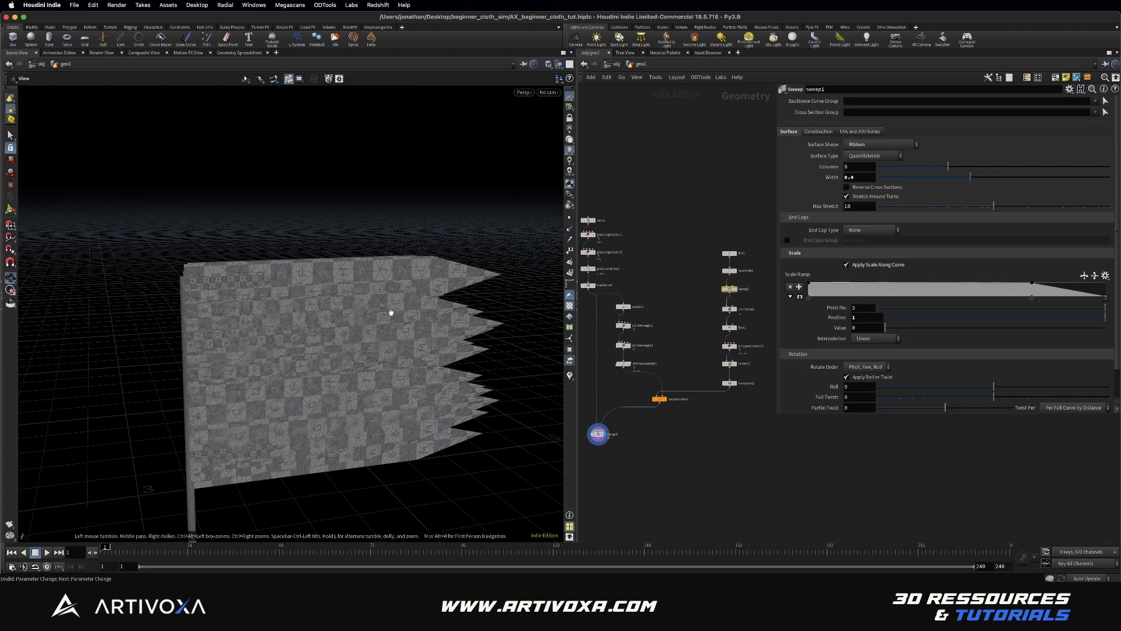
drag(388, 313, 401, 293)
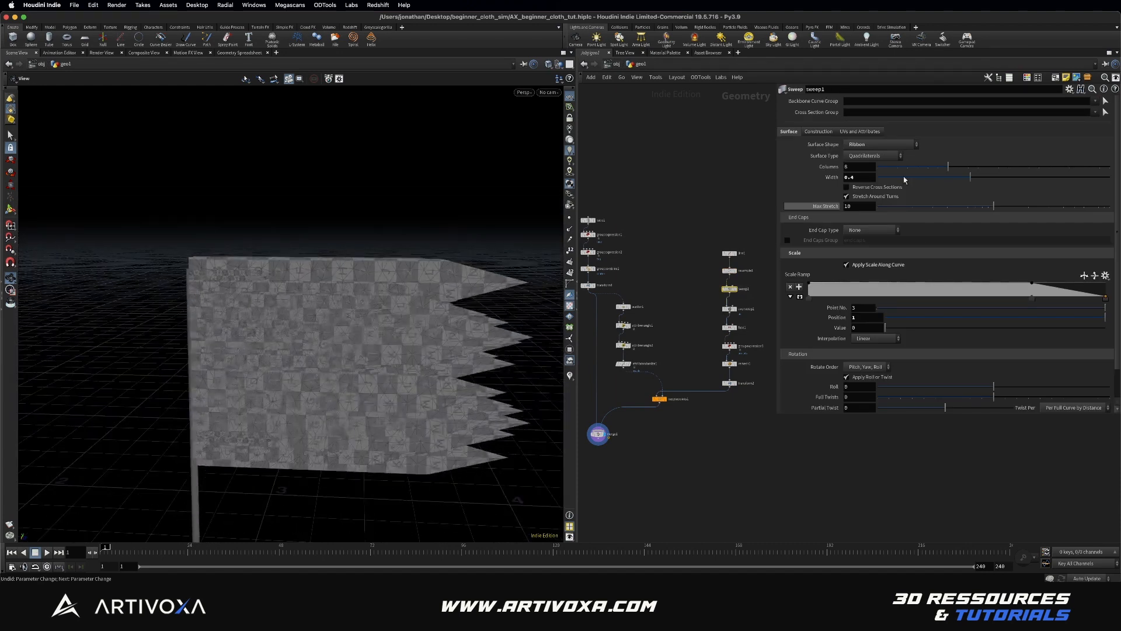
click(852, 176)
key(Return)
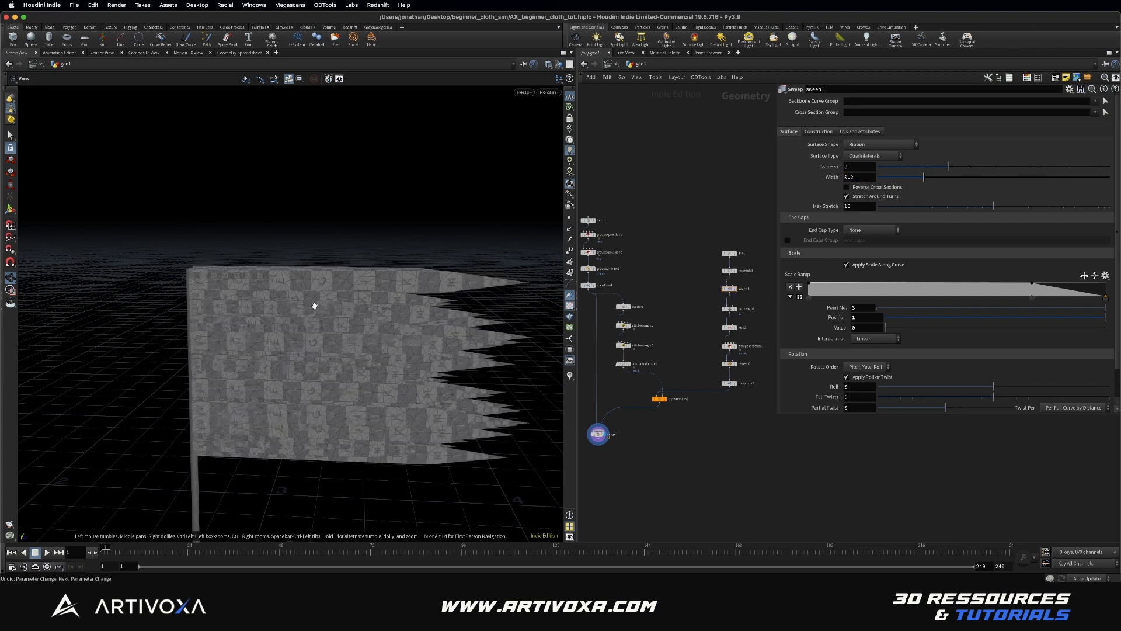
drag(383, 305, 462, 304)
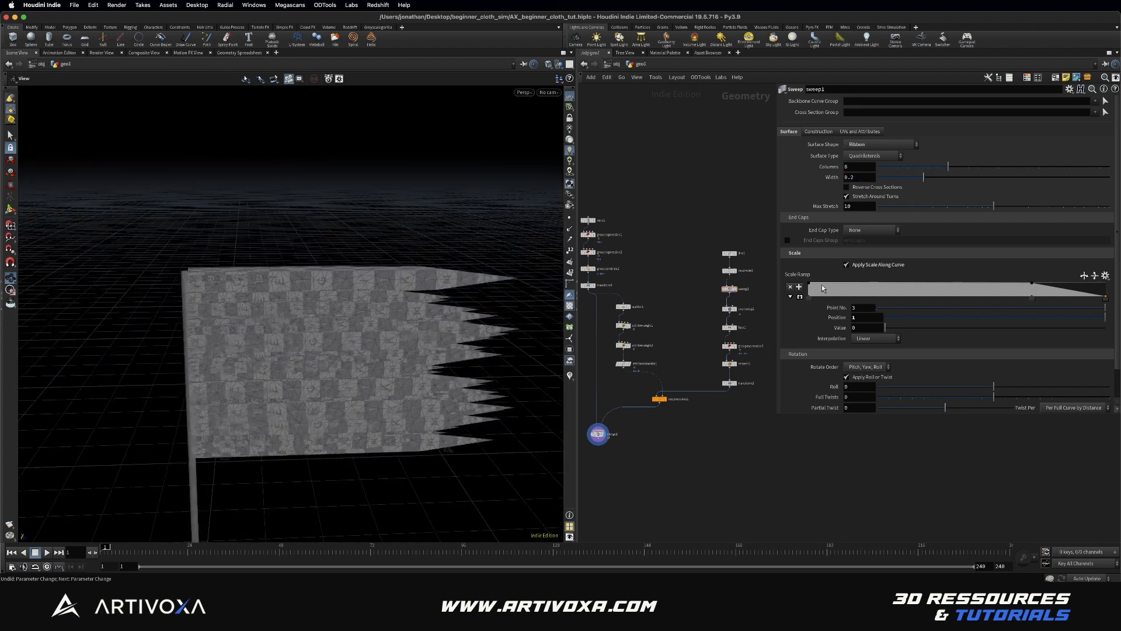
drag(810, 286, 808, 294)
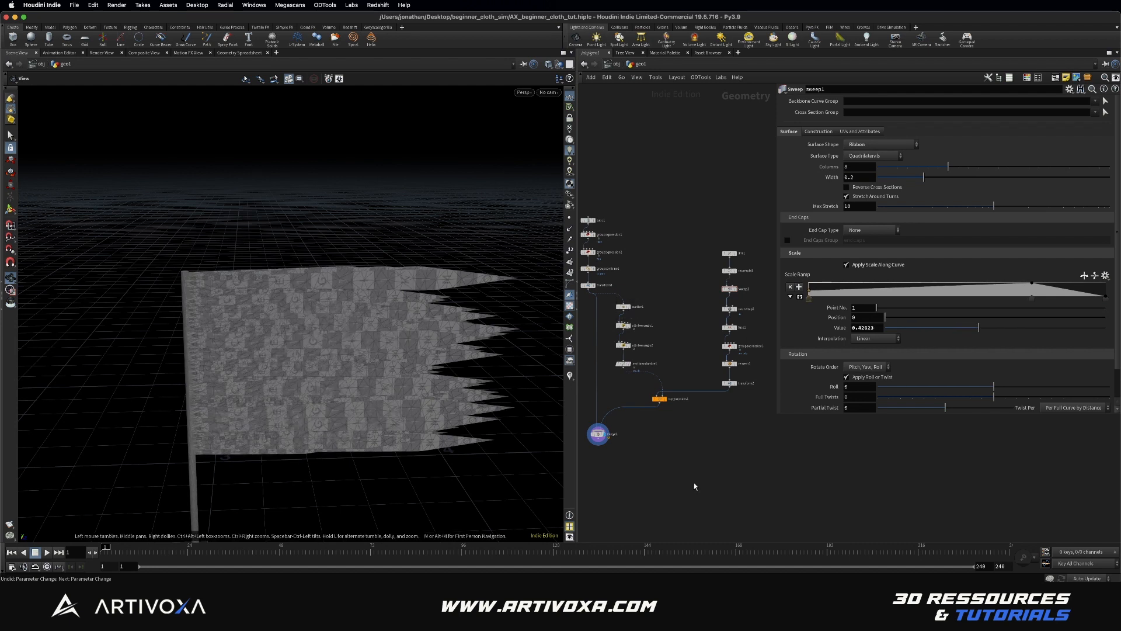
Delete the Merge node that combines the pole and the ribbons
middle_drag(655, 444, 658, 429)
drag(261, 298, 420, 327)
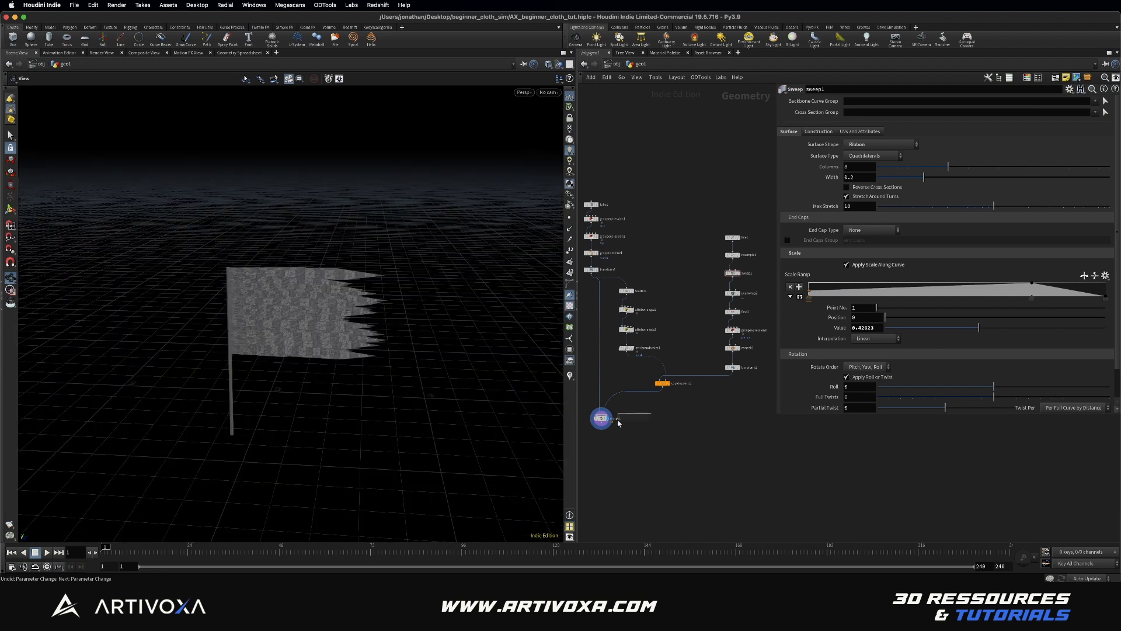
click(597, 424)
key(Delete)
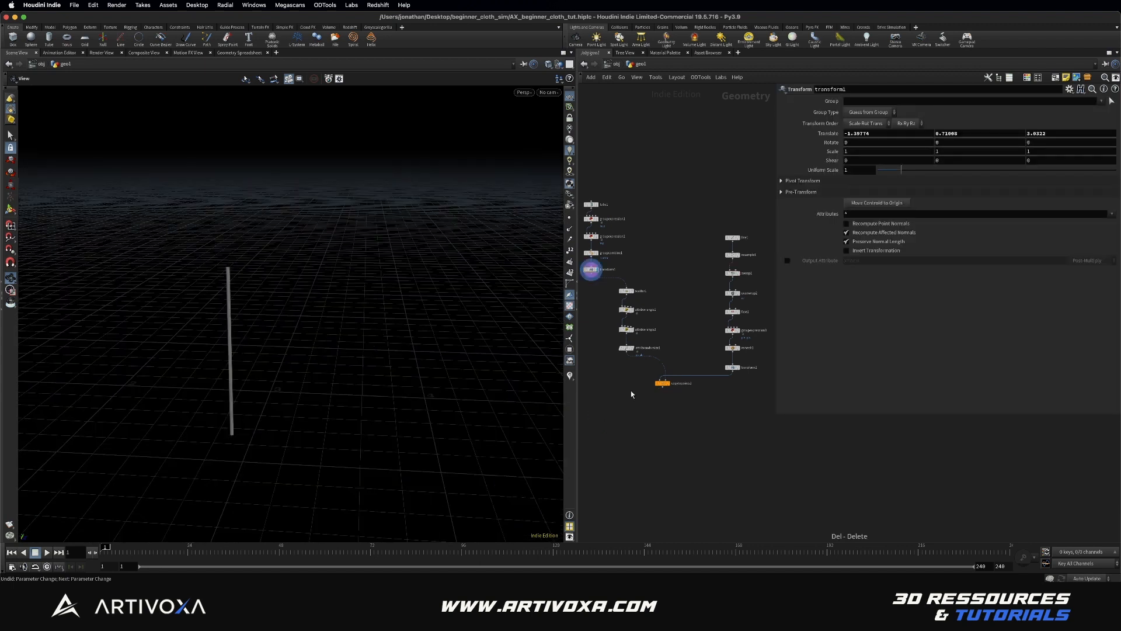
Add a Vellum Configure Cloth node connected below copytopoints1
scroll(622, 381, up, 1)
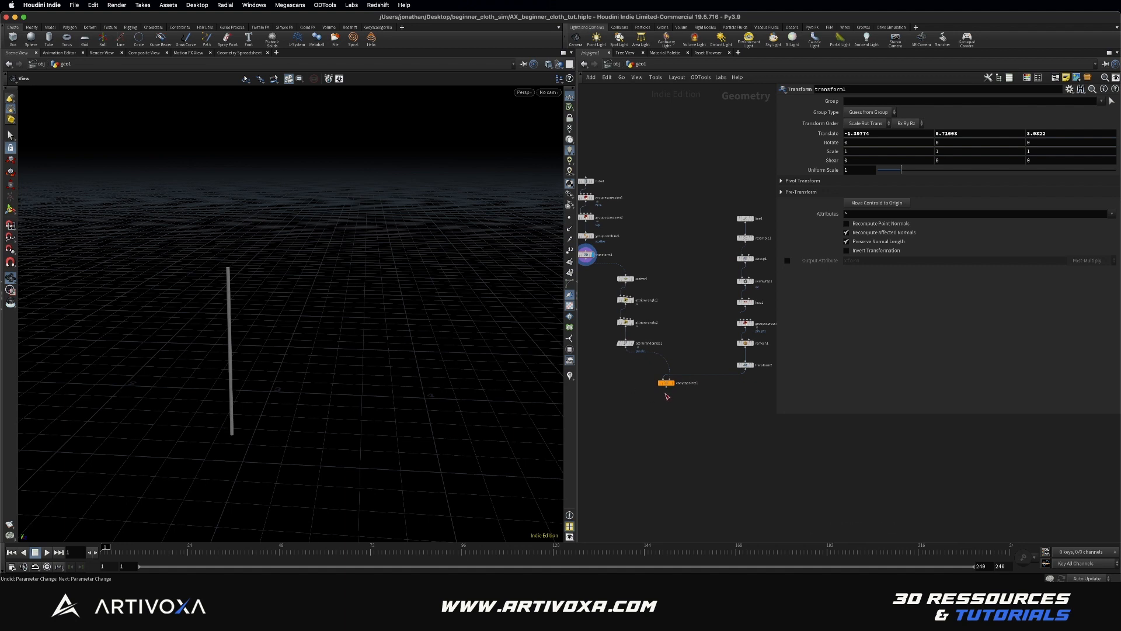
key(Tab)
text(vellum cl)
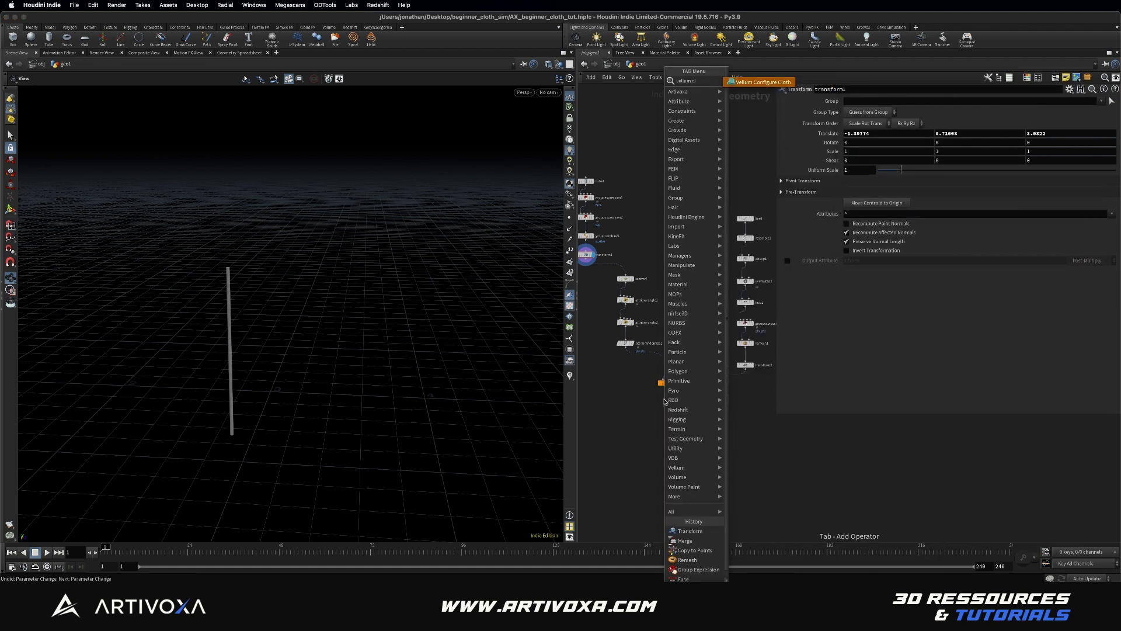
text(o)
key(Return)
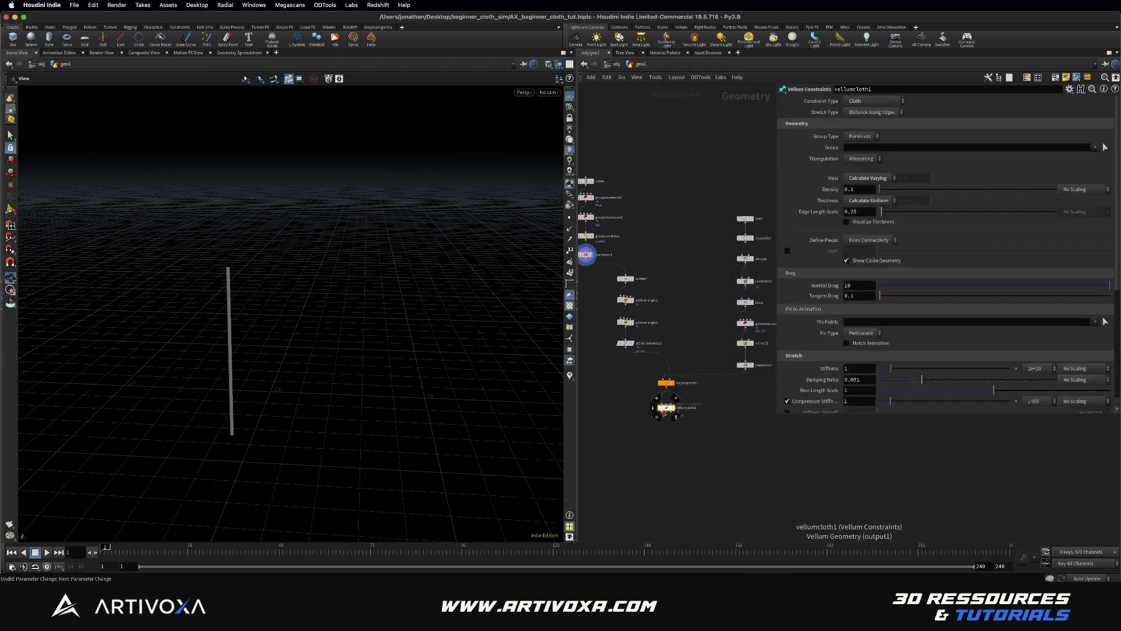
Add a Vellum Solver node below vellumcloth1 with its inputs connected to the cloth node
key(Tab)
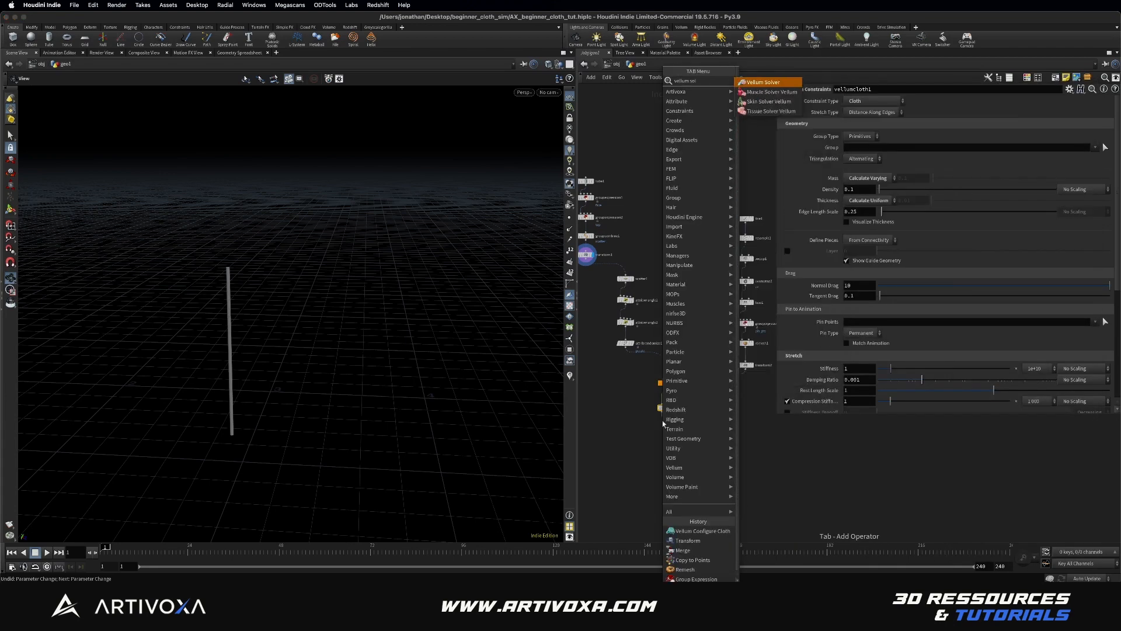
click(663, 424)
drag(663, 424, 668, 433)
drag(717, 399, 713, 447)
middle_drag(713, 453, 689, 457)
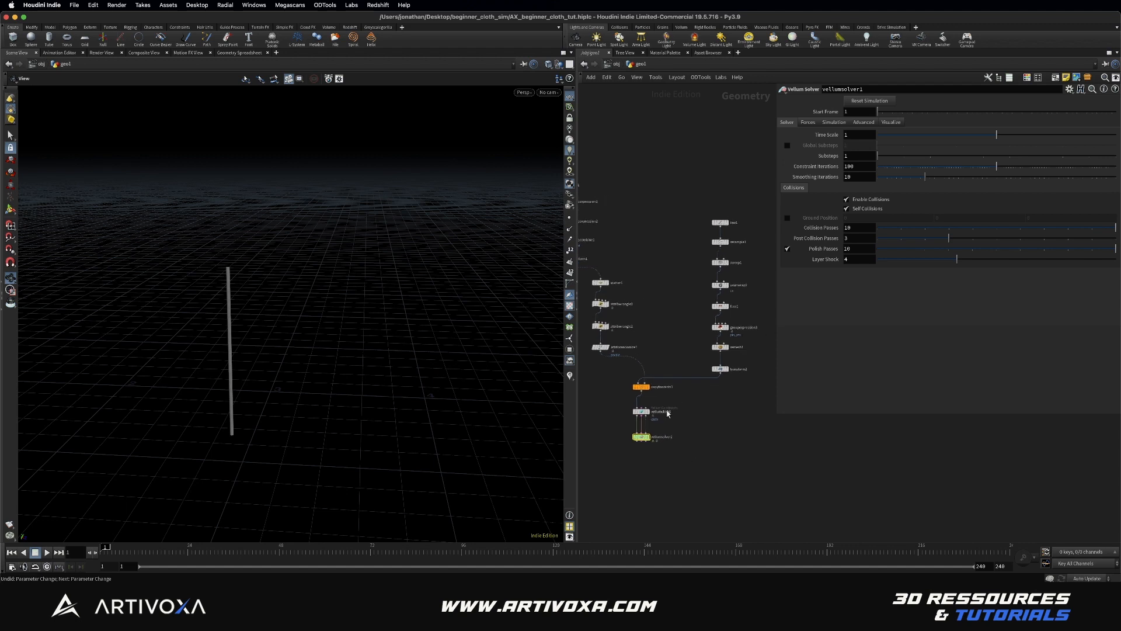
Display copytopoints1, inspect the ribbon copies up close, and open the parameters of the pscale Attribute Randomize node
click(649, 387)
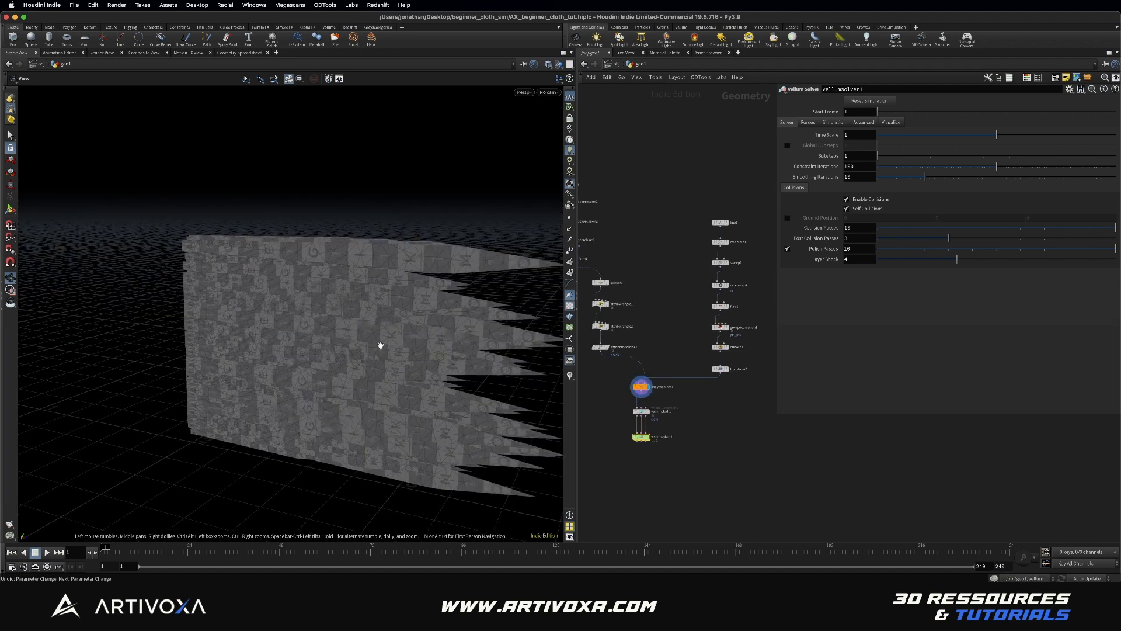
scroll(380, 346, down, 3)
drag(380, 345, 303, 325)
scroll(326, 316, up, 5)
scroll(287, 306, down, 4)
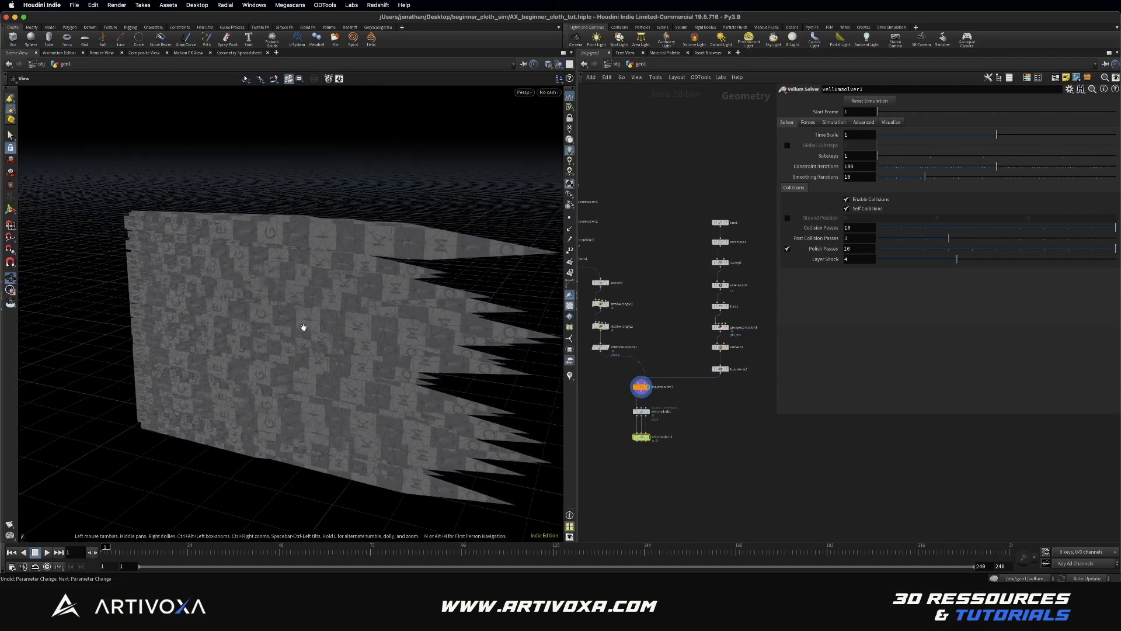
click(601, 347)
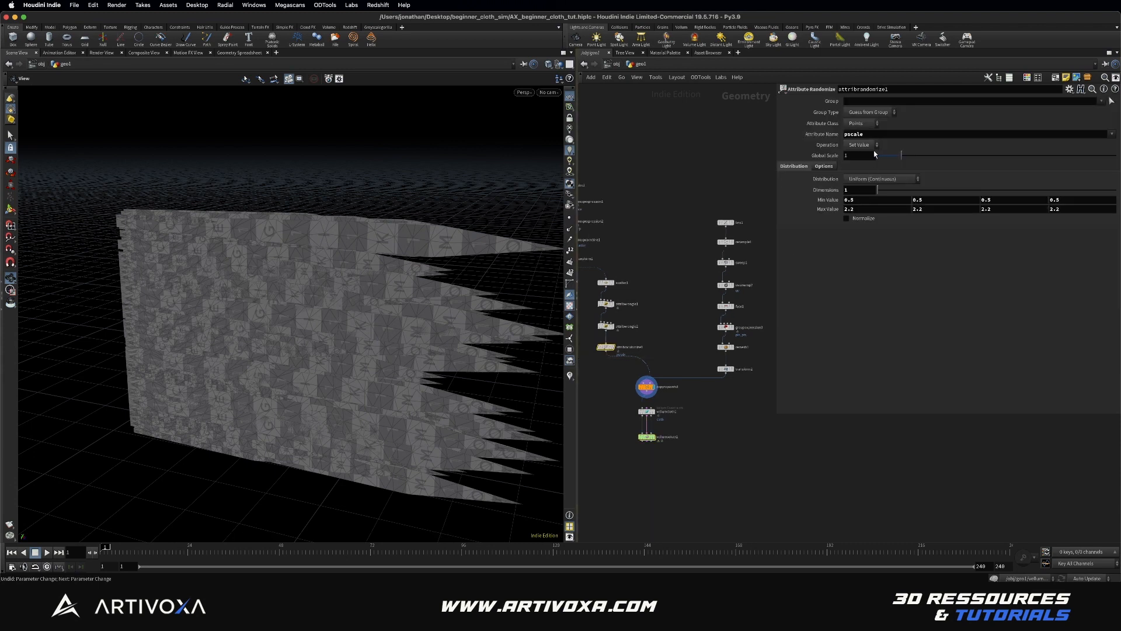
Lower the pscale randomize node's Global Scale to 0.1 and keyframe it at frame 1
drag(899, 158, 890, 158)
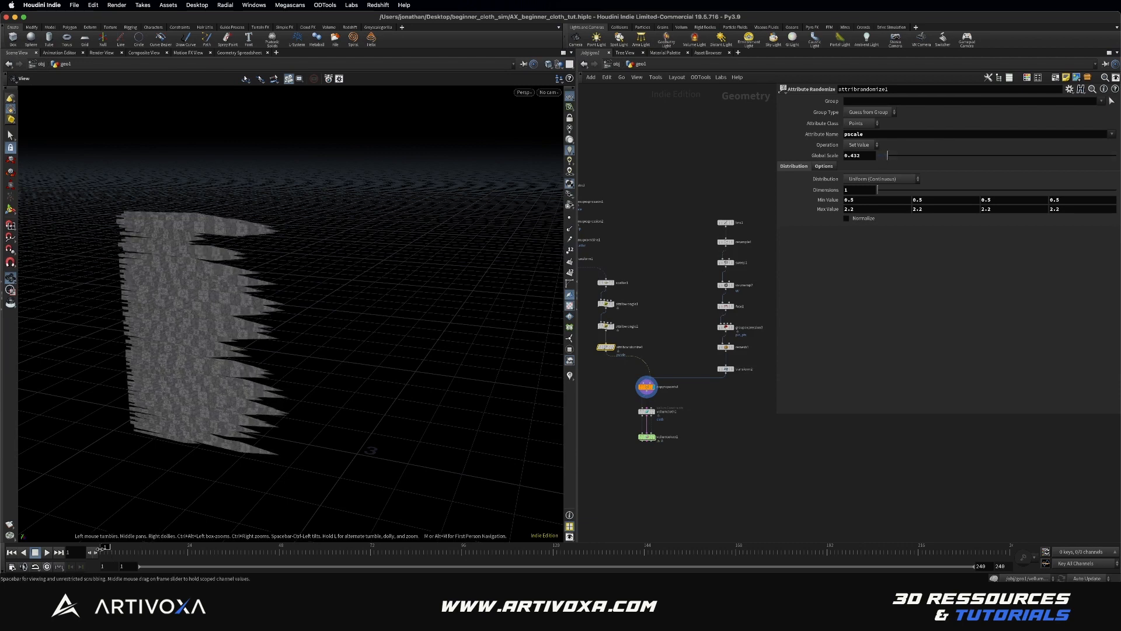
drag(886, 157, 856, 156)
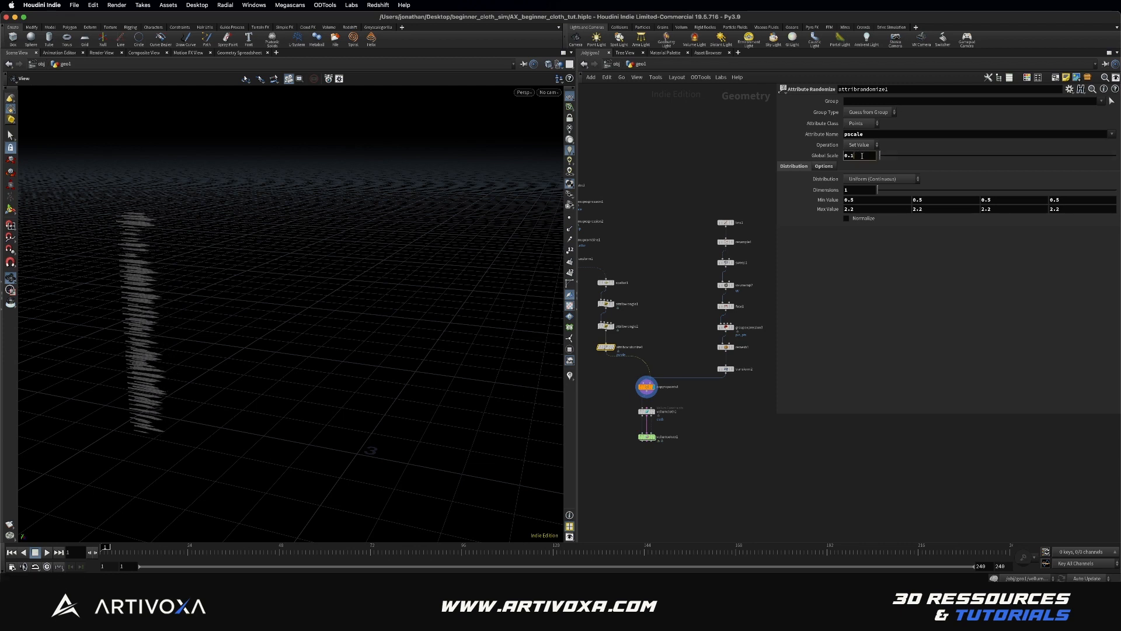
alt+click(862, 156)
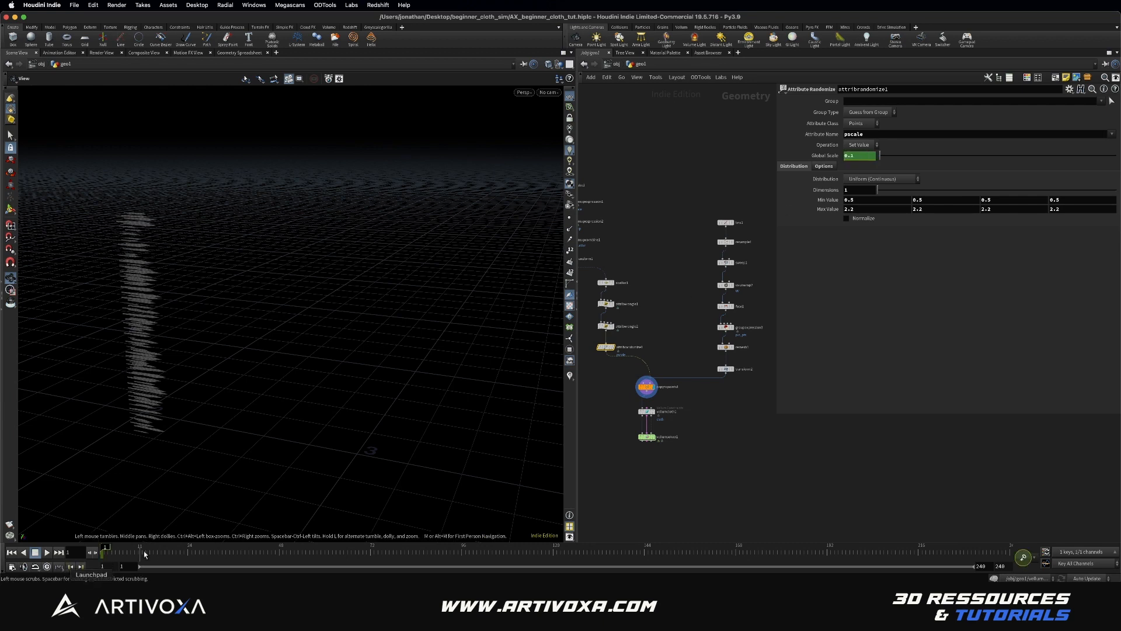
Keyframe the pscale randomize node's Global Scale at 1 on frame 24
click(187, 548)
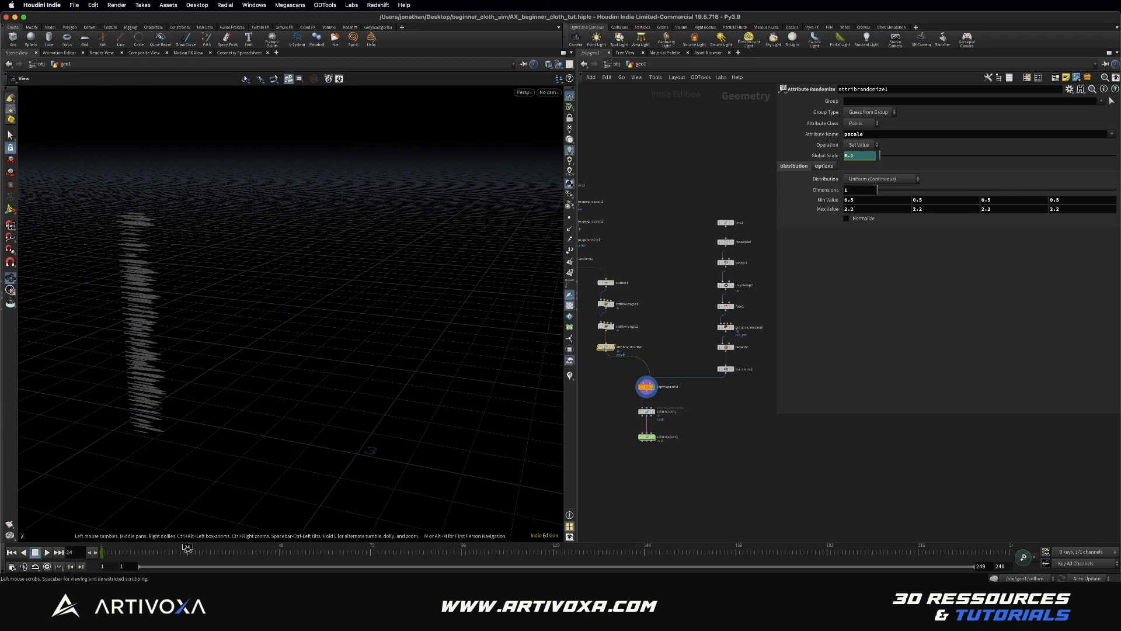
key(Return)
alt+click(872, 157)
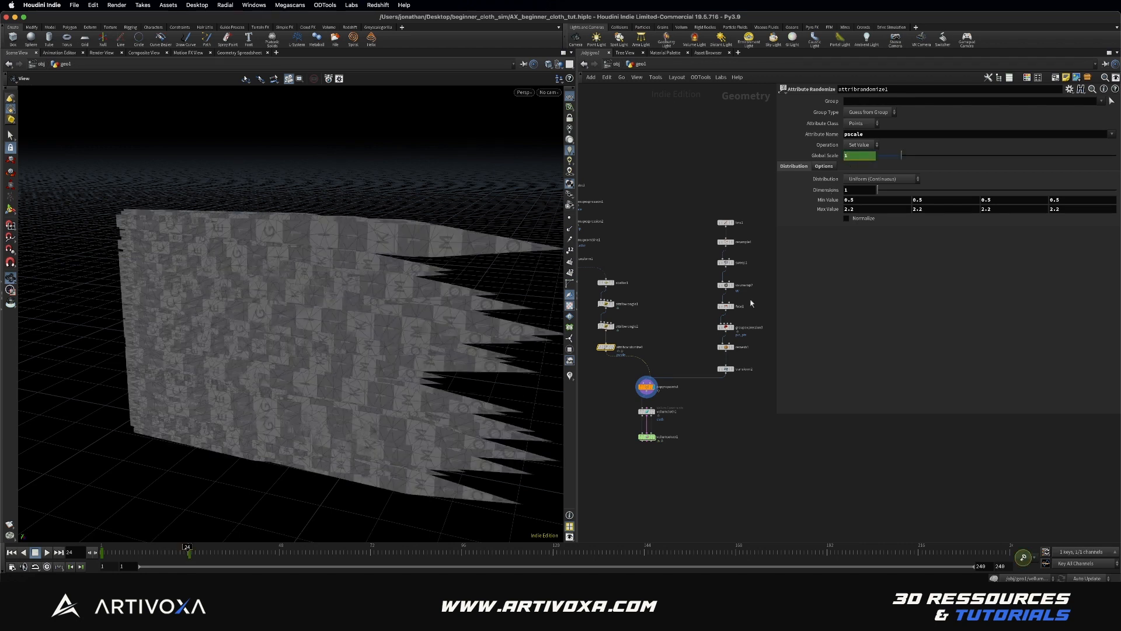
Scrub the timeline back to frame 1 and inspect the scaled ribbons from several angles and distances
click(163, 549)
drag(160, 549, 99, 552)
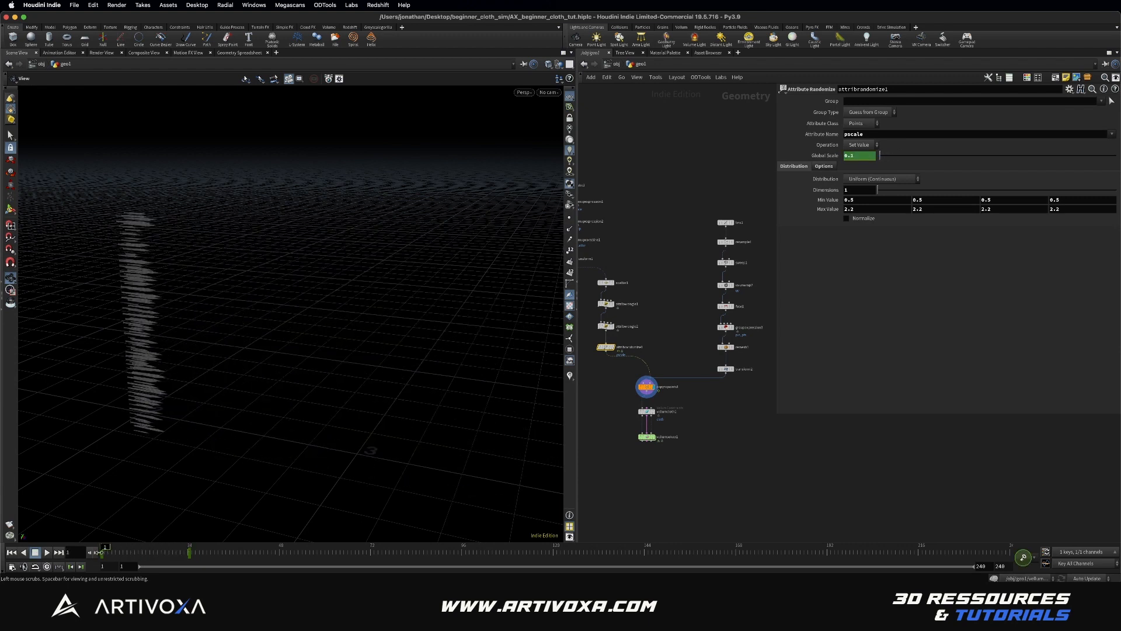
right_drag(137, 295, 128, 250)
drag(127, 250, 106, 233)
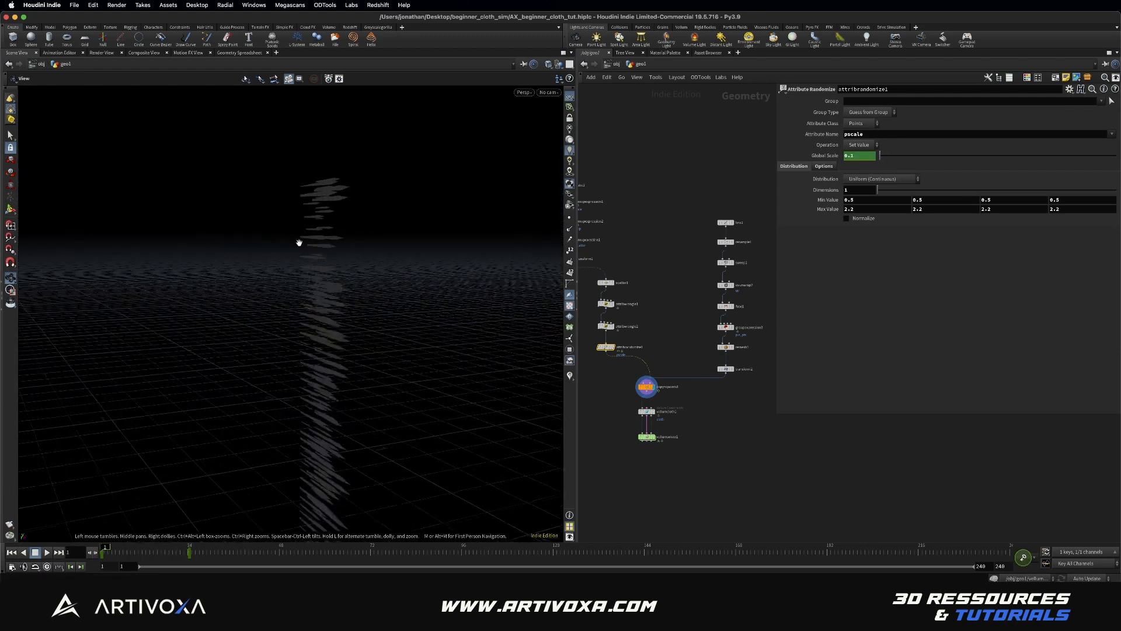
right_drag(357, 246, 327, 235)
drag(327, 235, 317, 256)
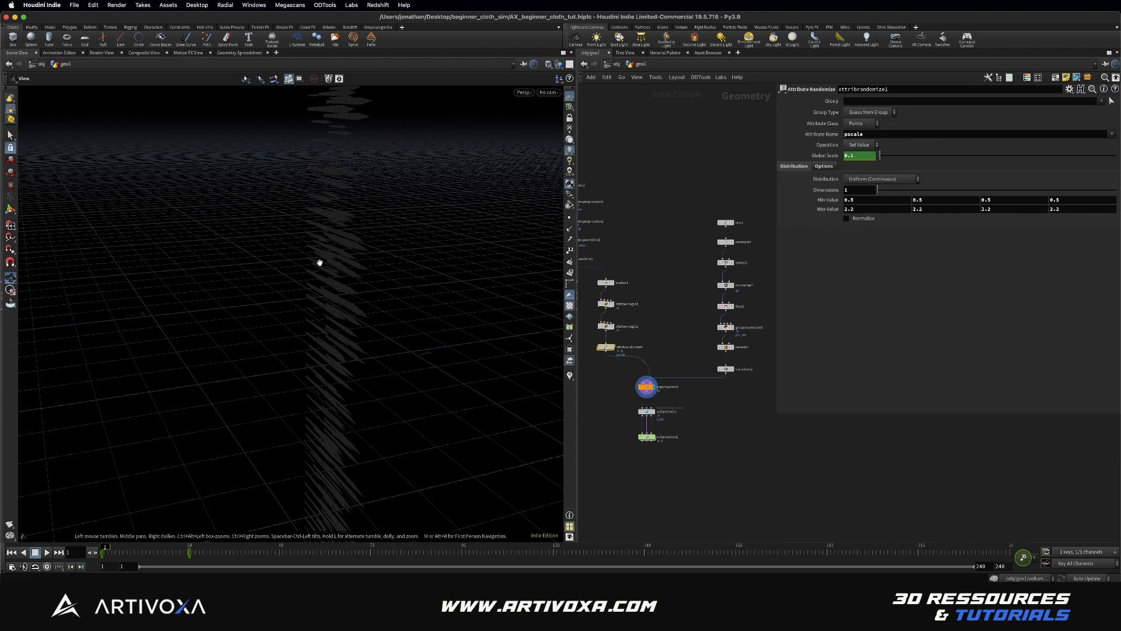
right_drag(318, 262, 322, 262)
drag(323, 262, 348, 288)
Branch a Null node off copytopoints1 and name it REST
middle_drag(715, 414, 701, 412)
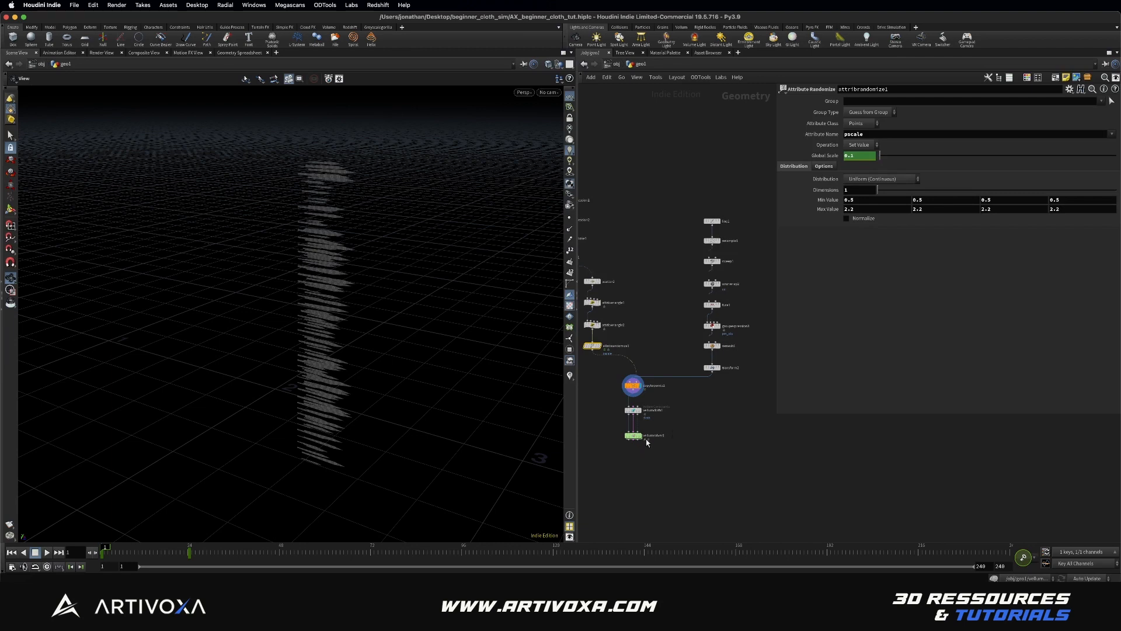
click(634, 390)
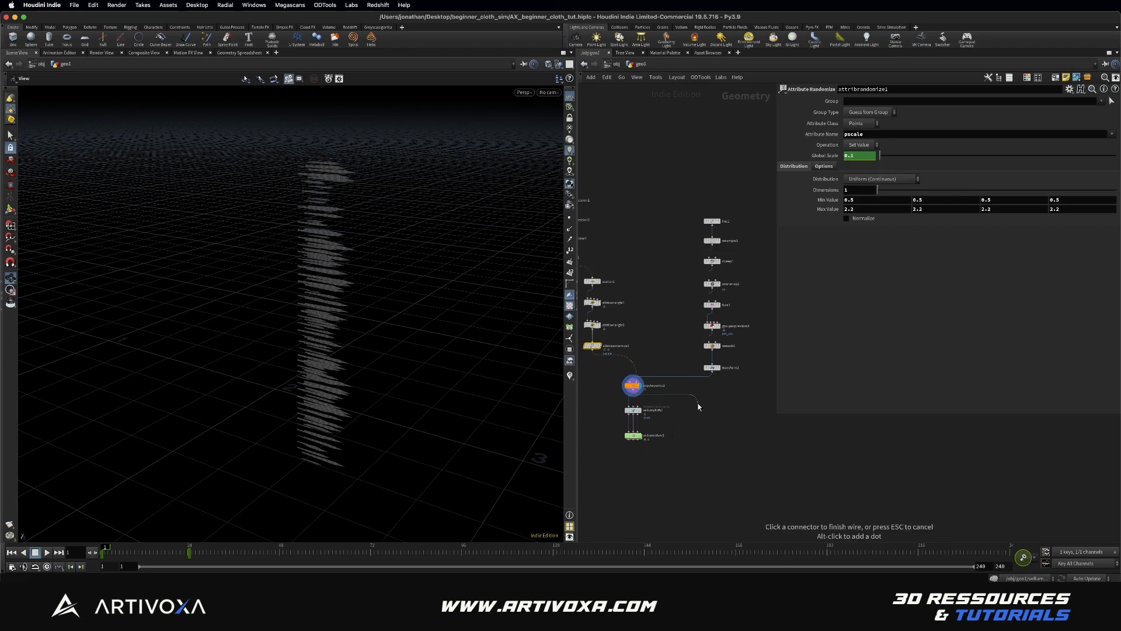
key(Tab)
text(null)
key(Return)
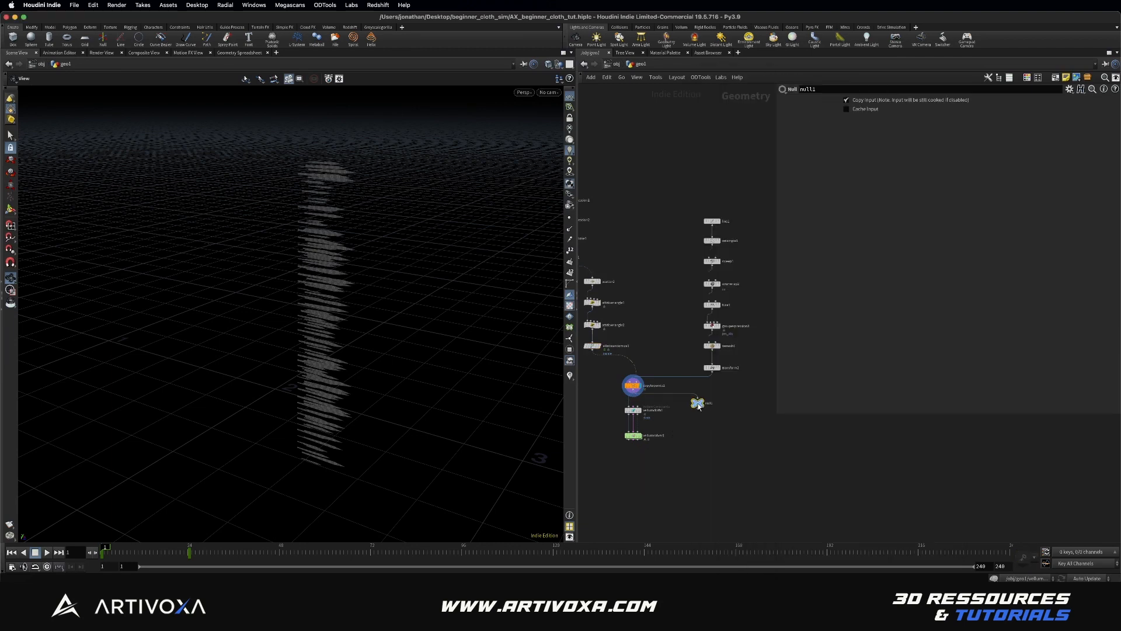
click(702, 409)
double_click(713, 409)
text(REST)
key(Return)
Enter the Vellum Solver's network and add a Vellum Rest Blend node connected to the SOURCE output
double_click(633, 437)
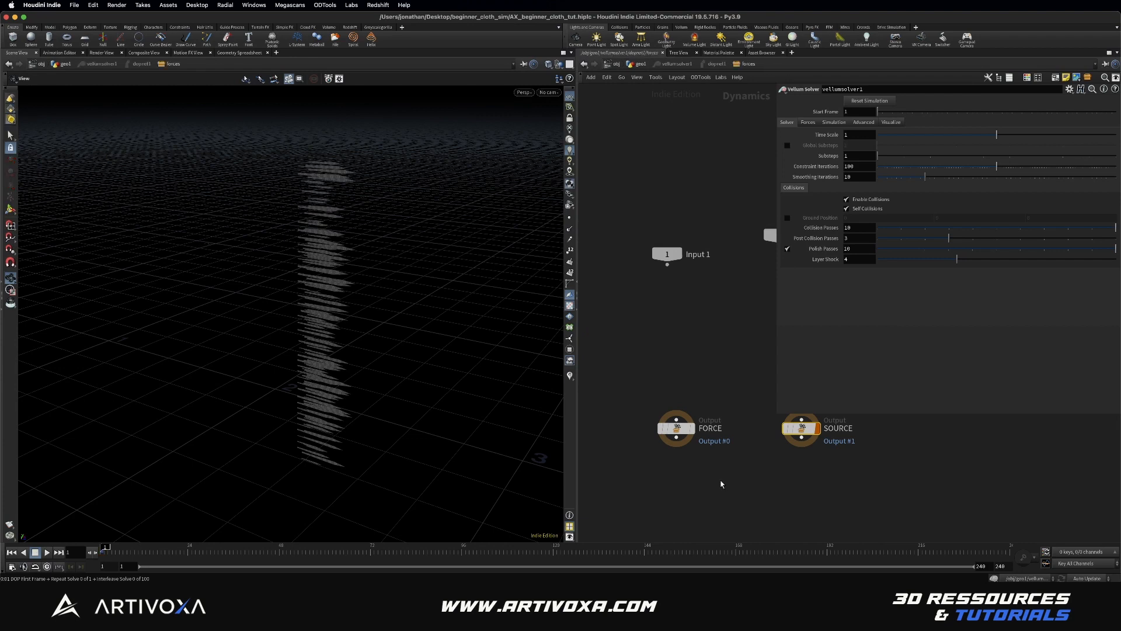
key(h)
key(Tab)
text(rest)
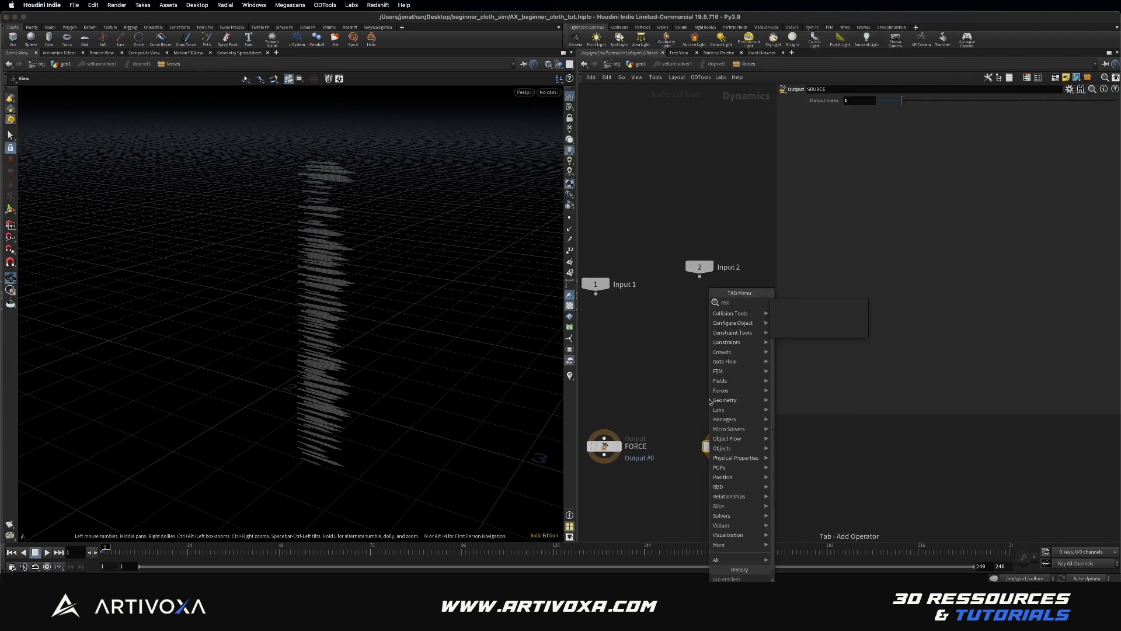
key(Return)
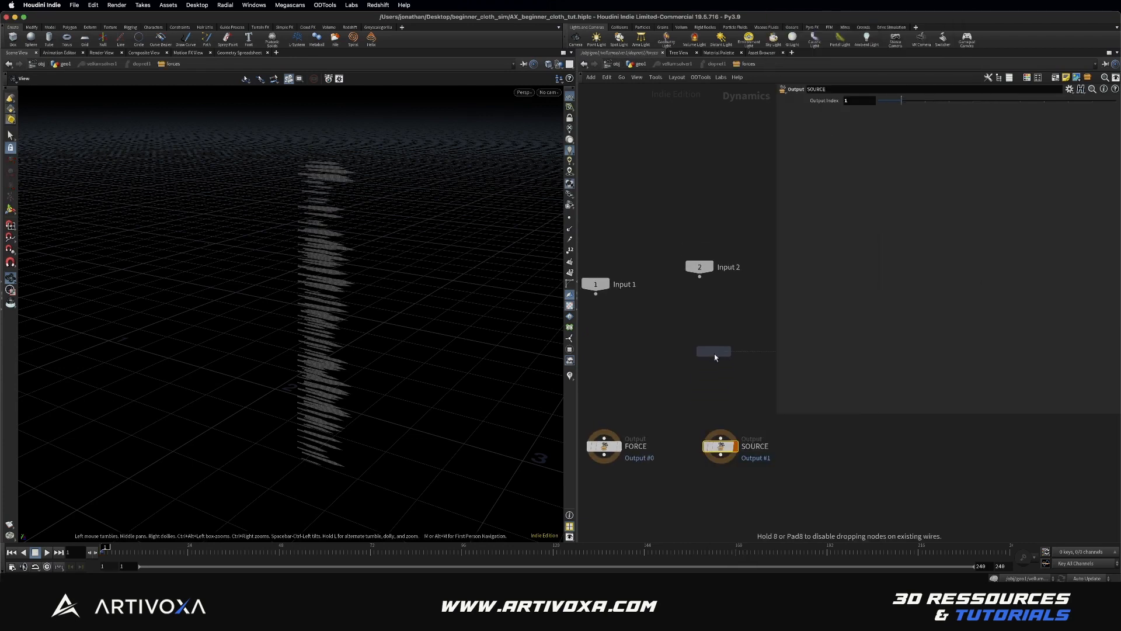
click(713, 353)
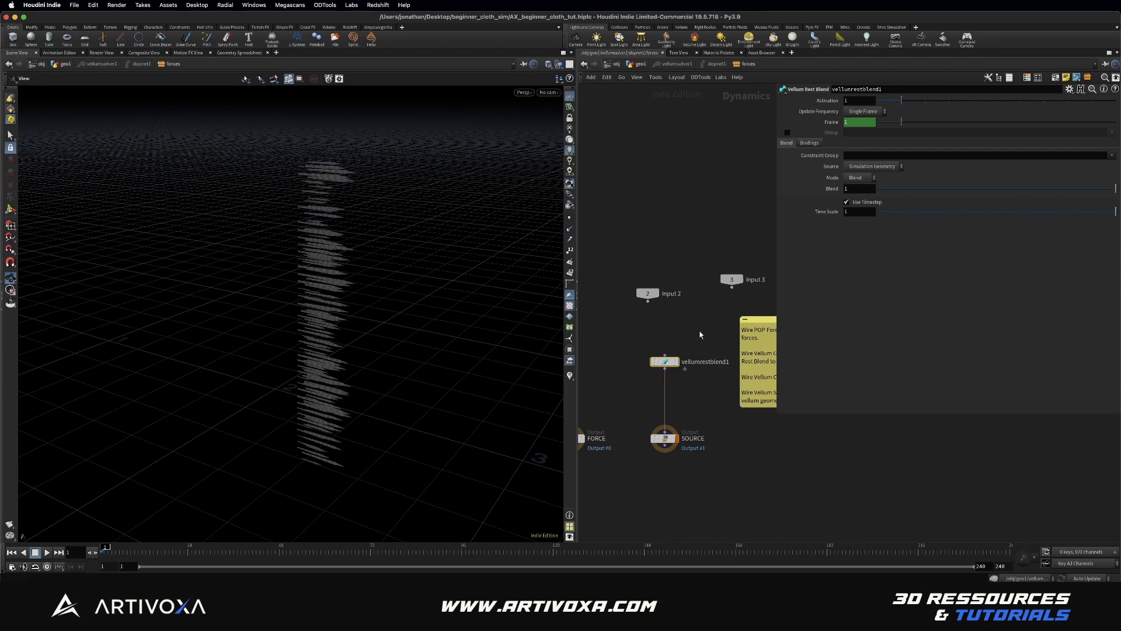
drag(699, 331, 628, 386)
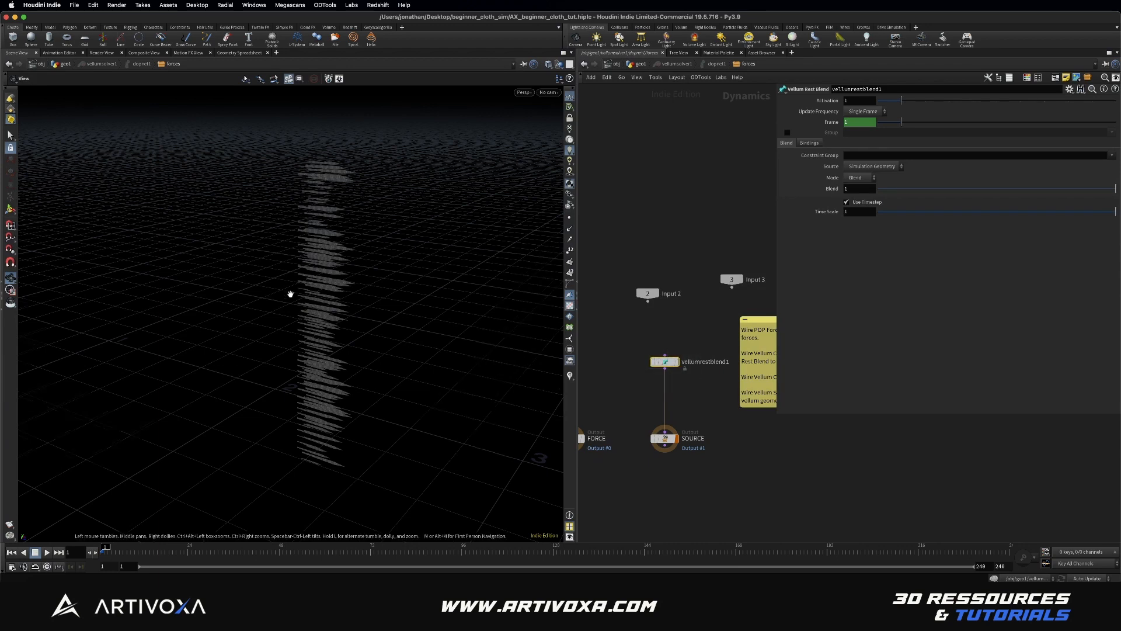
Set the Rest Blend's source to SOP with path /obj/geo1/REST and its update frequency to Each Substep
drag(290, 293, 303, 304)
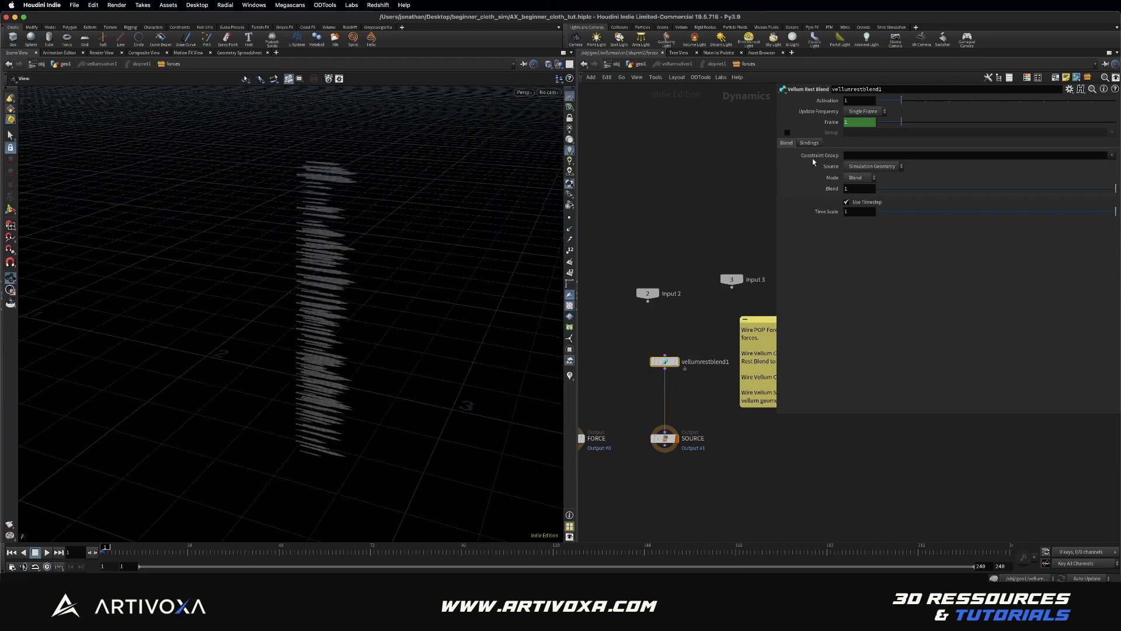
click(874, 167)
click(851, 177)
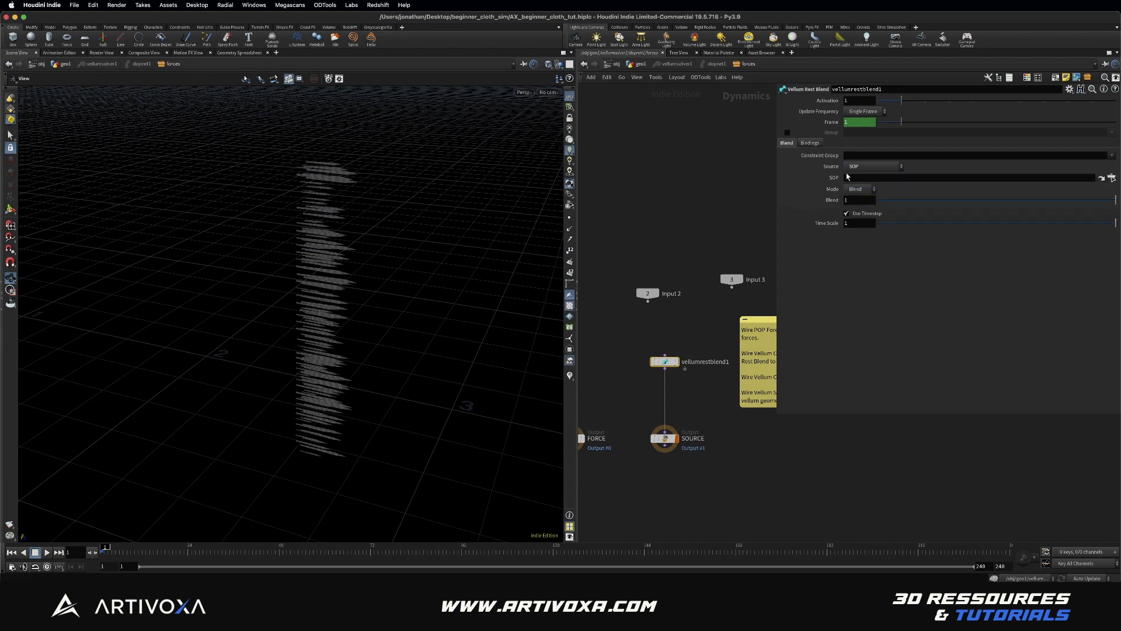
click(1110, 180)
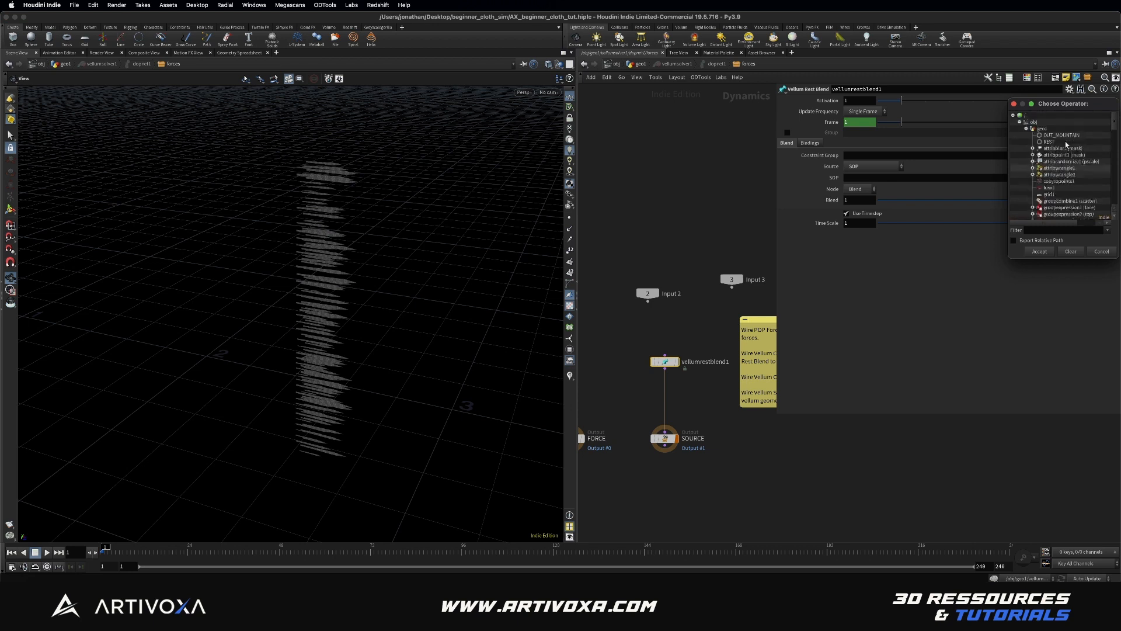
double_click(1051, 142)
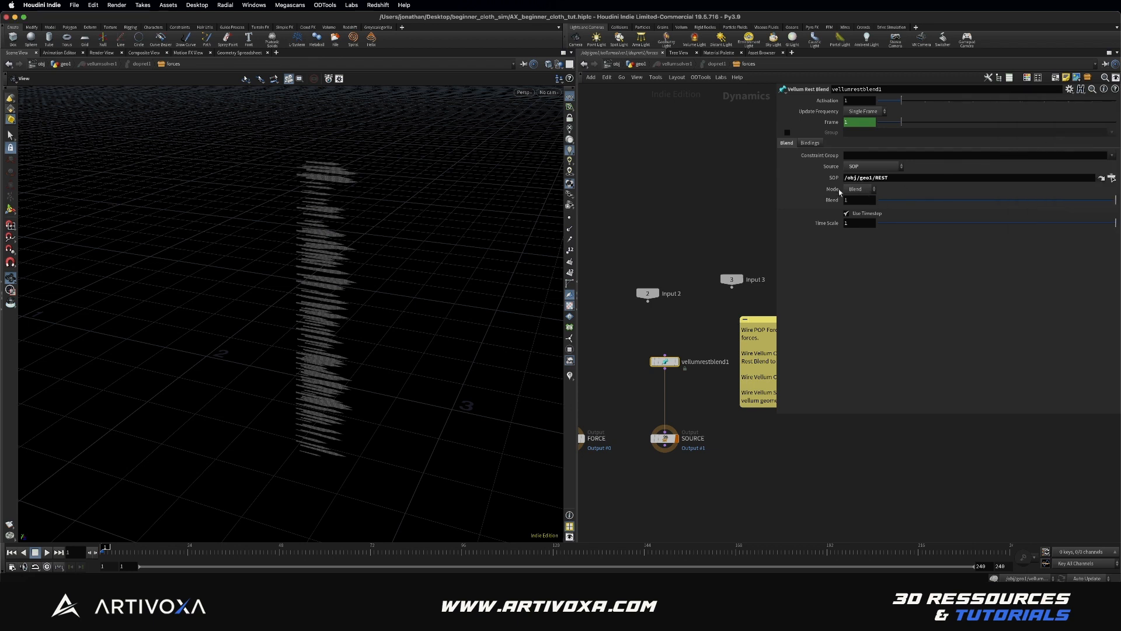
click(862, 112)
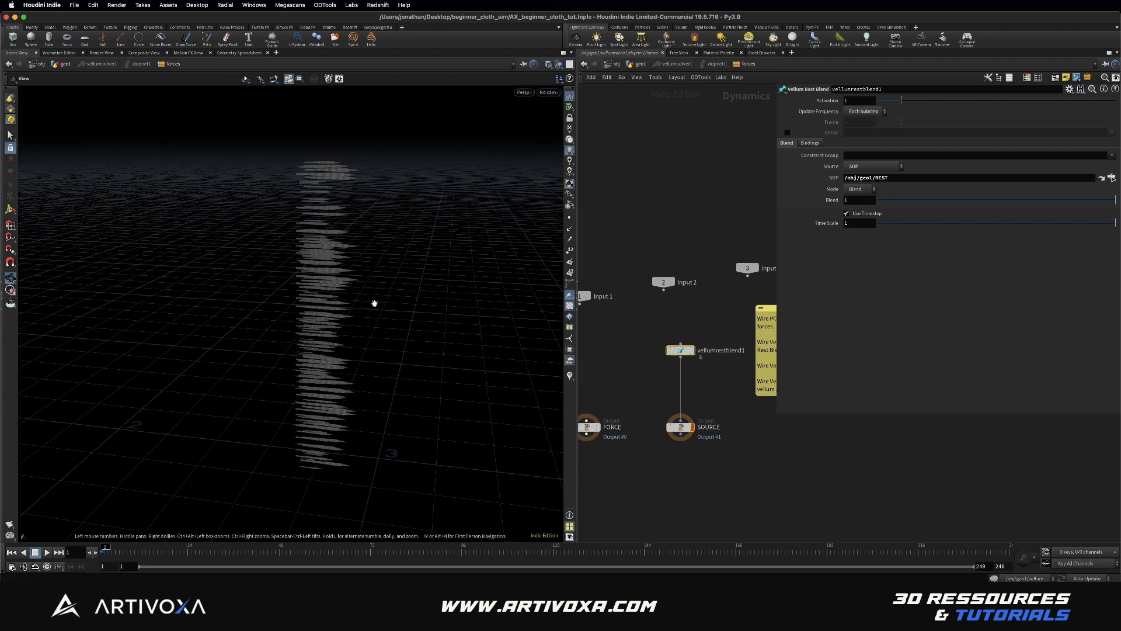
Add a POP Wind node connected to the FORCE output
drag(376, 303, 343, 302)
mouse_move(621, 356)
middle_down()
mouse_move(642, 351)
mouse_move(618, 349)
middle_up()
key(Tab)
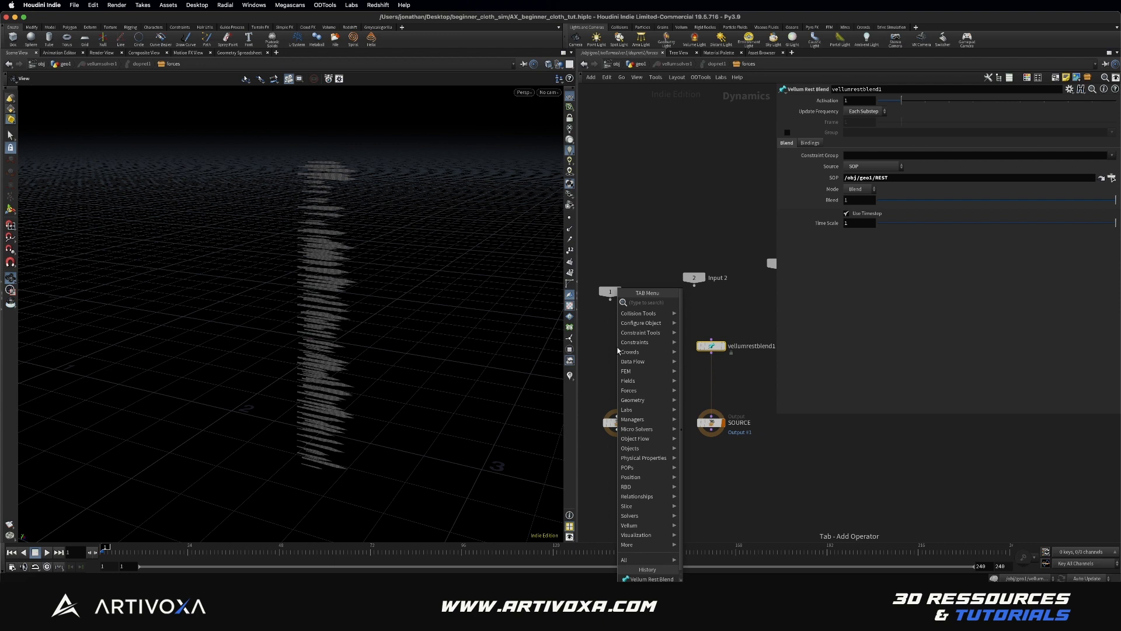
text(popwind)
key(Return)
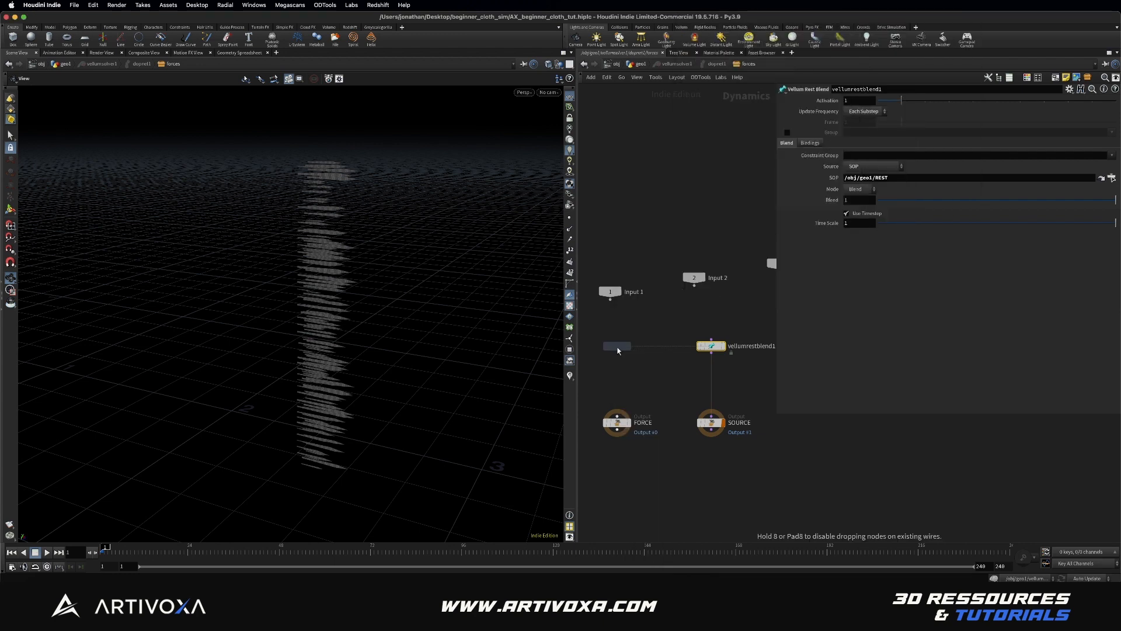
click(618, 350)
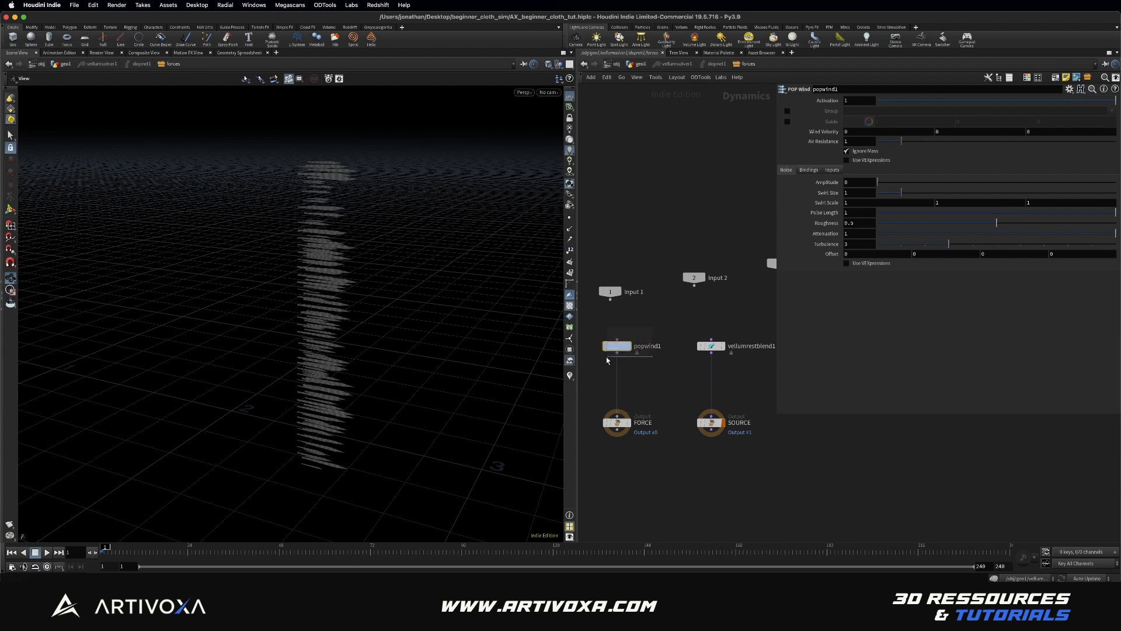
Set the POP Wind's Z wind velocity to 2, noise amplitude to 1 and swirl size to 0.5
click(1039, 133)
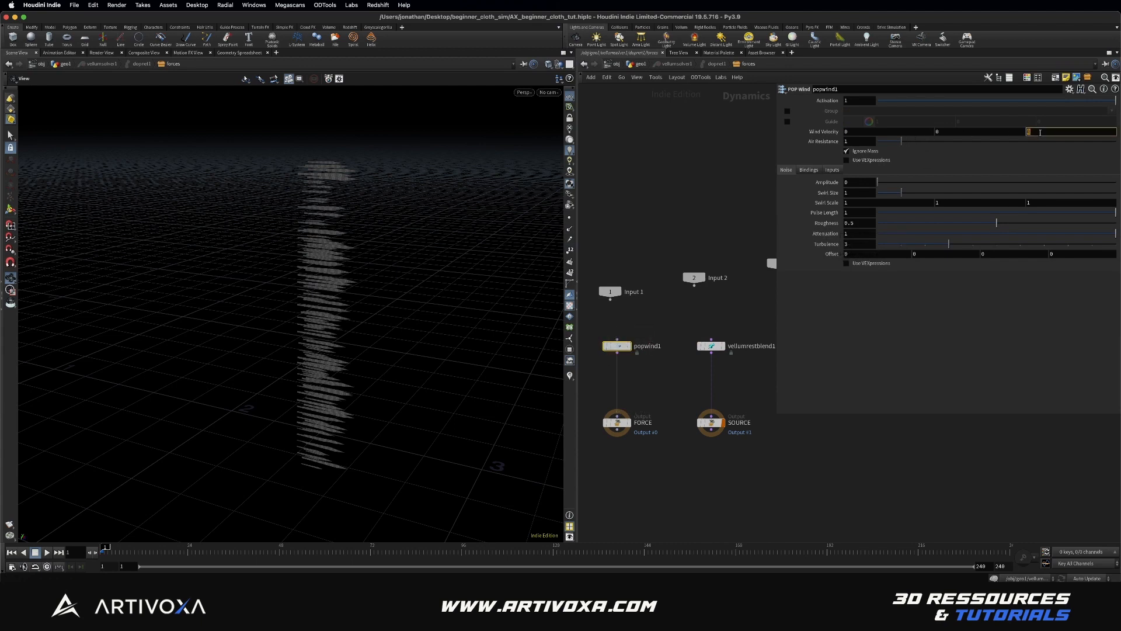
key(Return)
text(1)
key(Return)
click(856, 194)
text(0.5)
key(Return)
Set the POP Wind's noise turbulence to 4 and roughness to 0.4
click(857, 244)
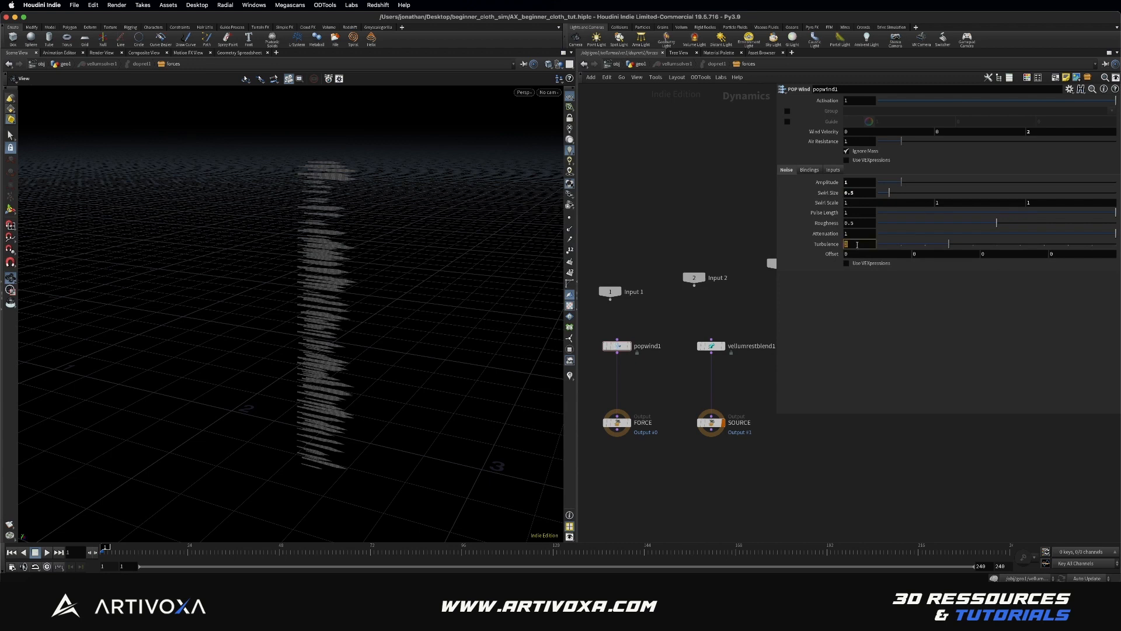
key(Return)
click(853, 224)
text(0.4)
key(Return)
Insert a POP Drag node between popwind1 and the FORCE output with an air resistance of 0.4
middle_drag(651, 372, 661, 366)
key(Tab)
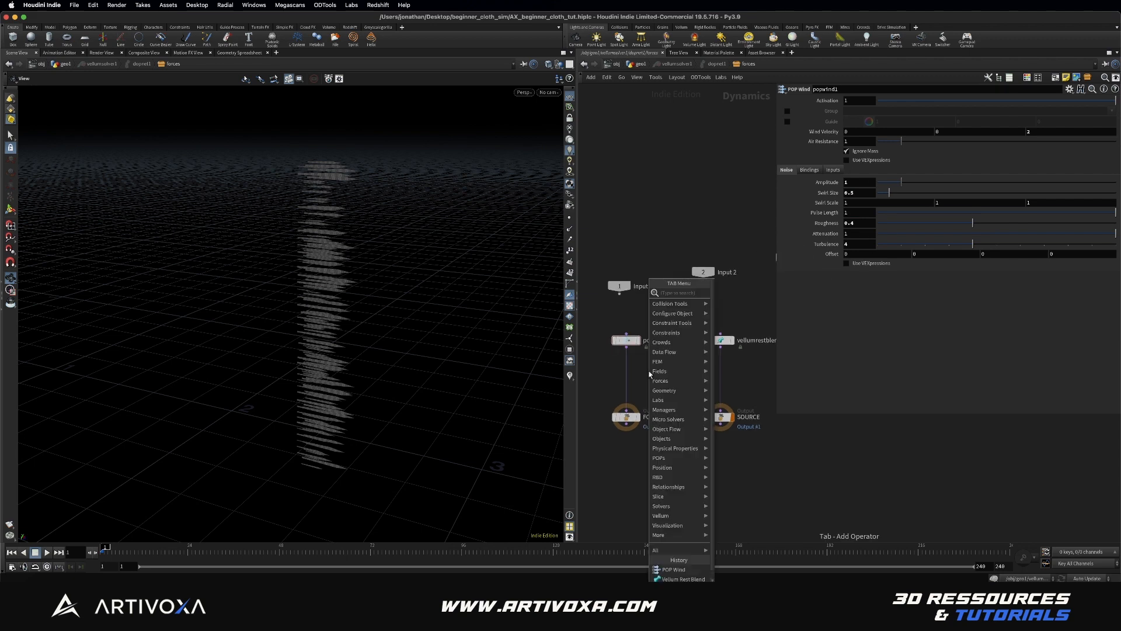
text(popdrag)
key(Return)
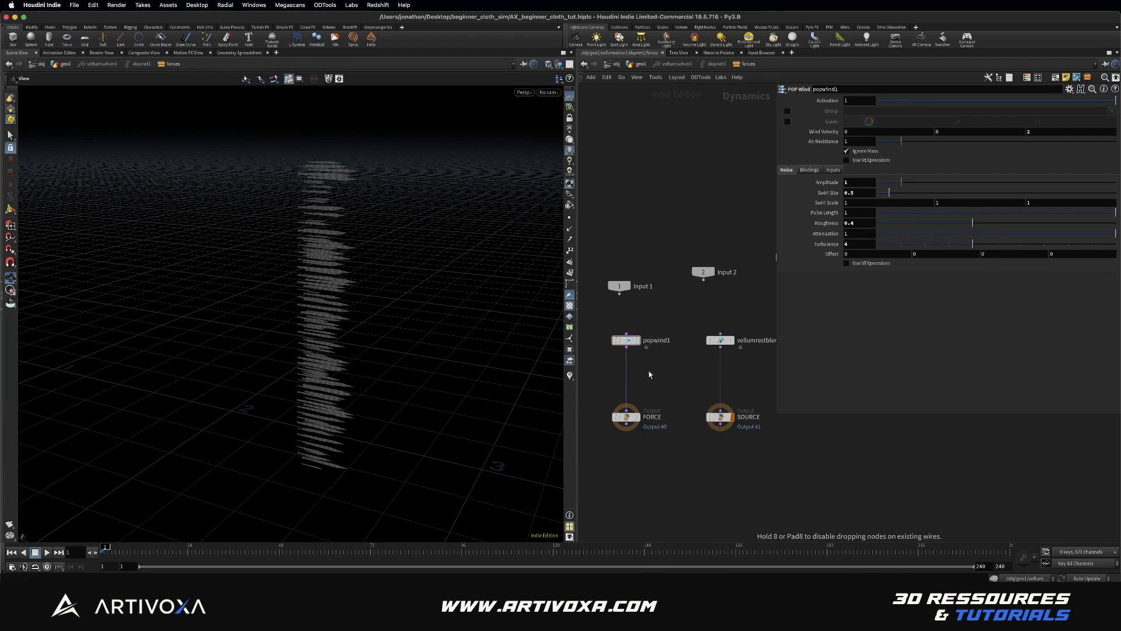
click(630, 374)
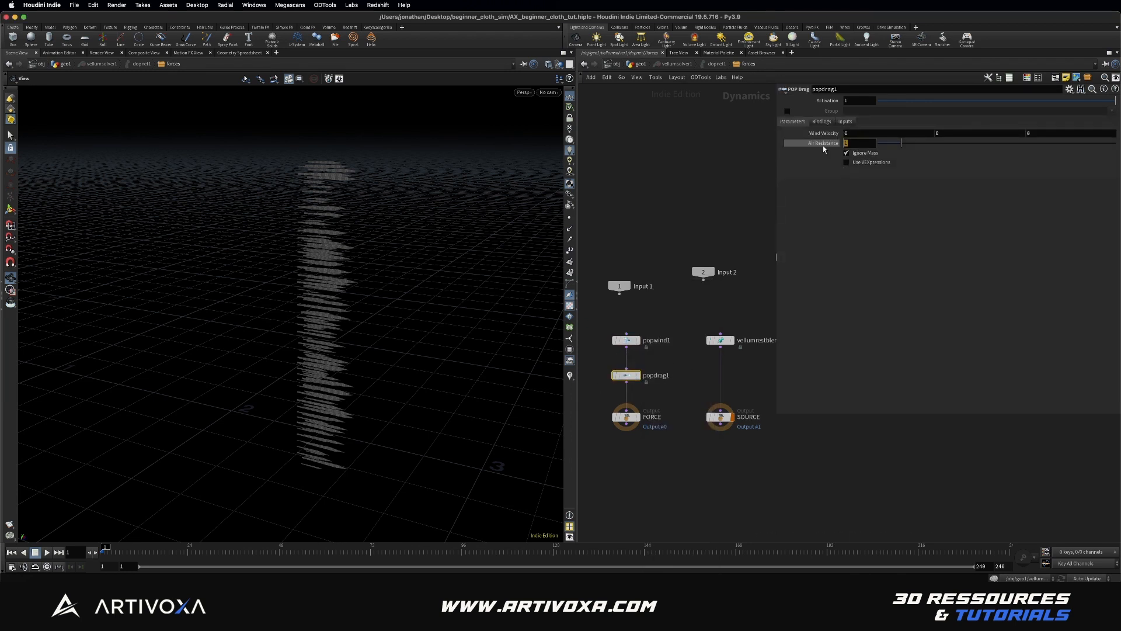
text(0.4)
key(Return)
Return to the geo1 network and view the Vellum Solver's result at the first frame
middle_drag(687, 322, 661, 320)
scroll(660, 319, down, 2)
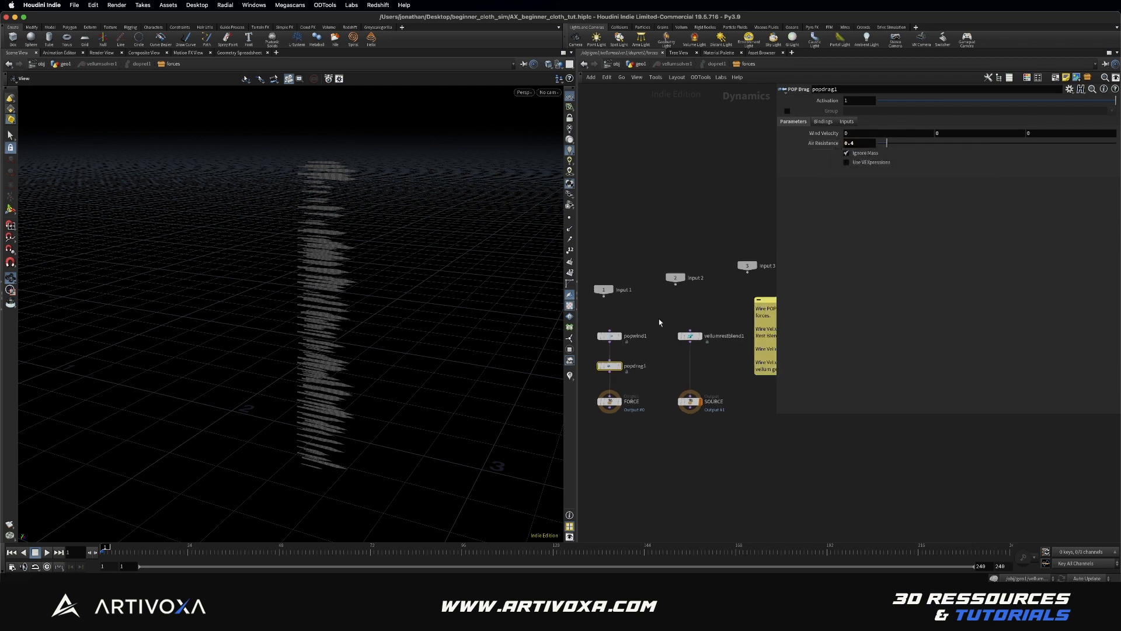
click(642, 65)
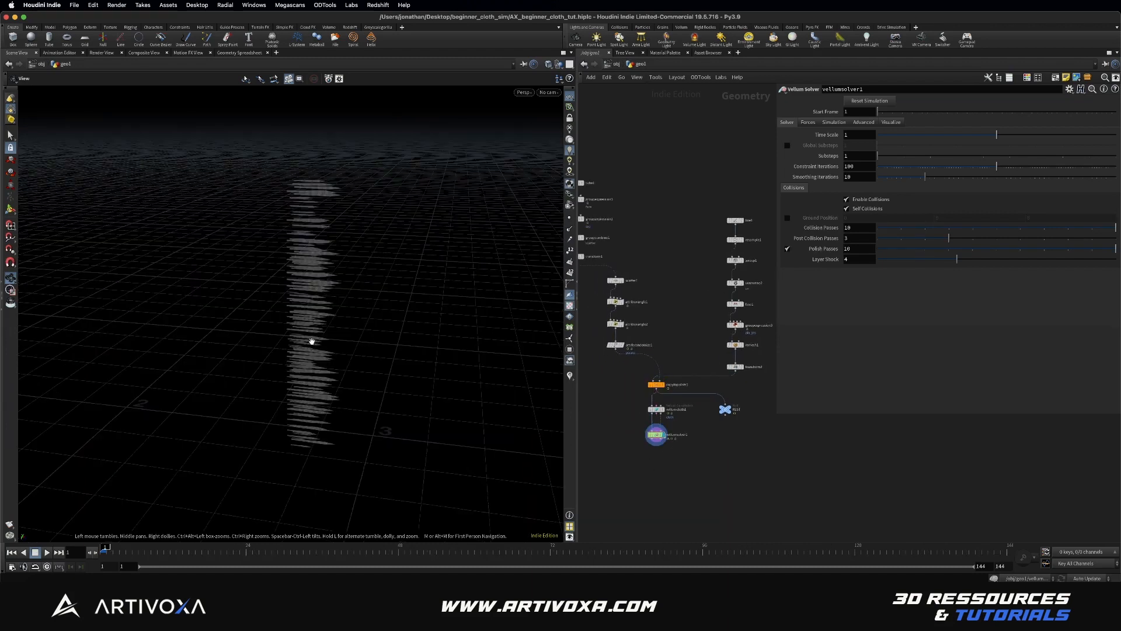
drag(312, 341, 306, 338)
middle_drag(711, 431, 666, 438)
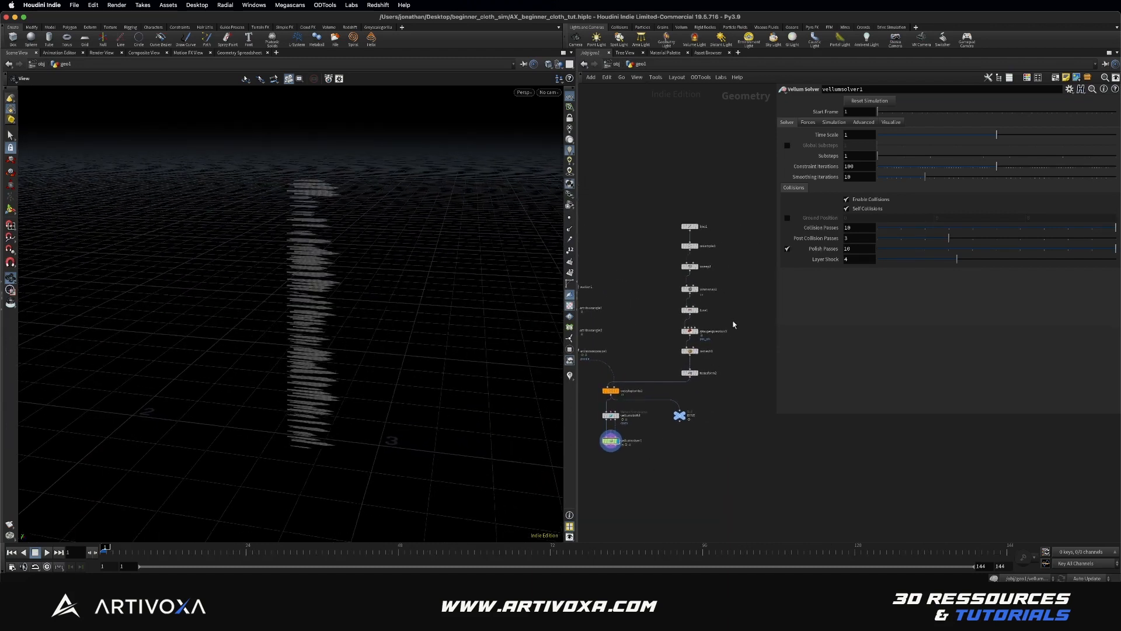
Display the pin_pts Group Expression node and inspect the ribbon's pinned end
click(690, 331)
click(697, 331)
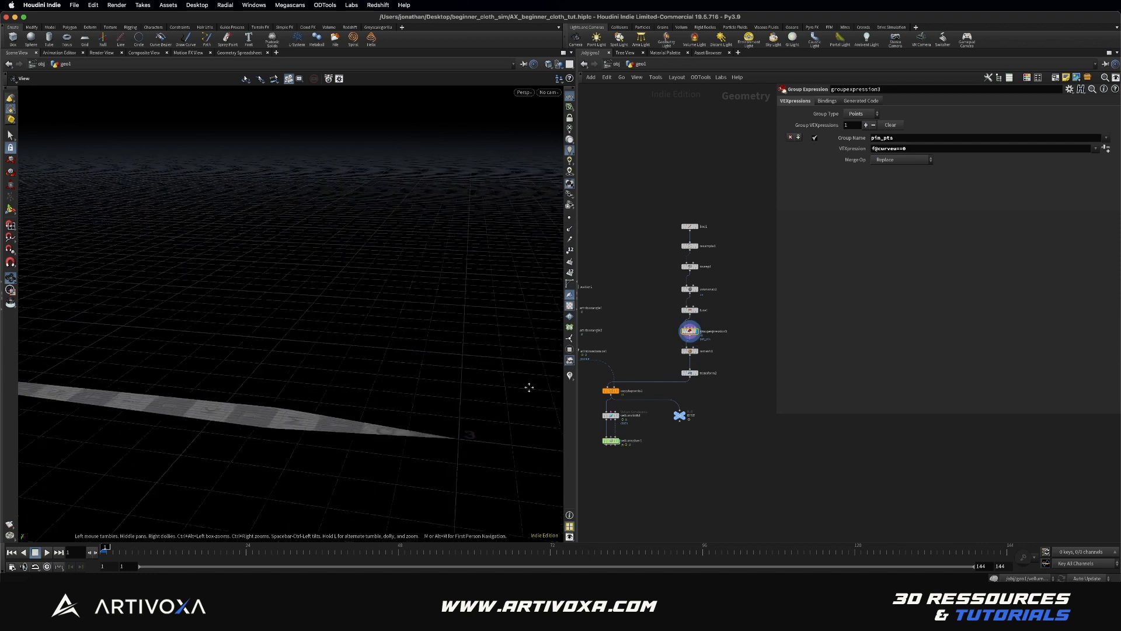
drag(529, 387, 190, 237)
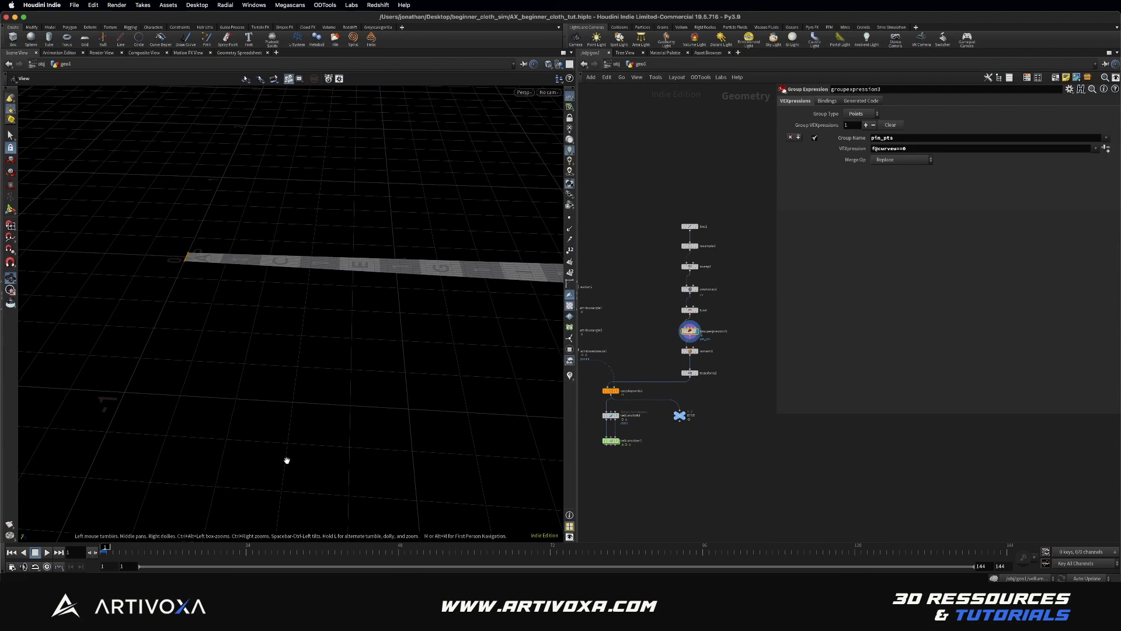
Pin the vellumcloth1 constraints to the pin_pts group with Match Animation enabled
middle_drag(641, 421, 653, 416)
middle_drag(604, 368, 616, 373)
click(636, 417)
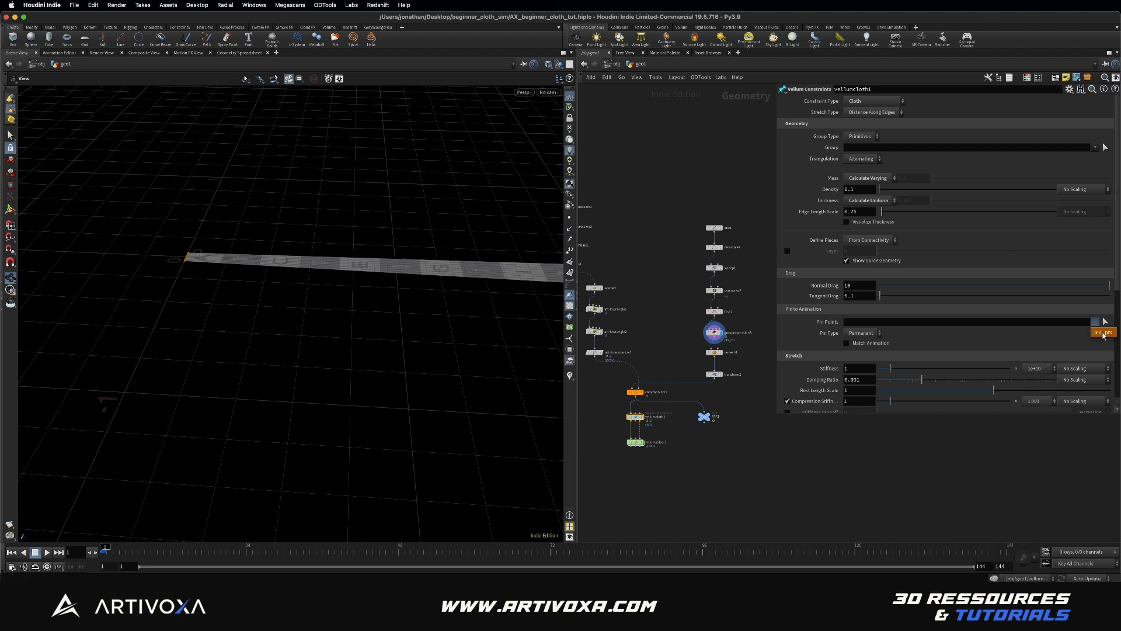
click(1103, 333)
middle_drag(665, 467, 653, 460)
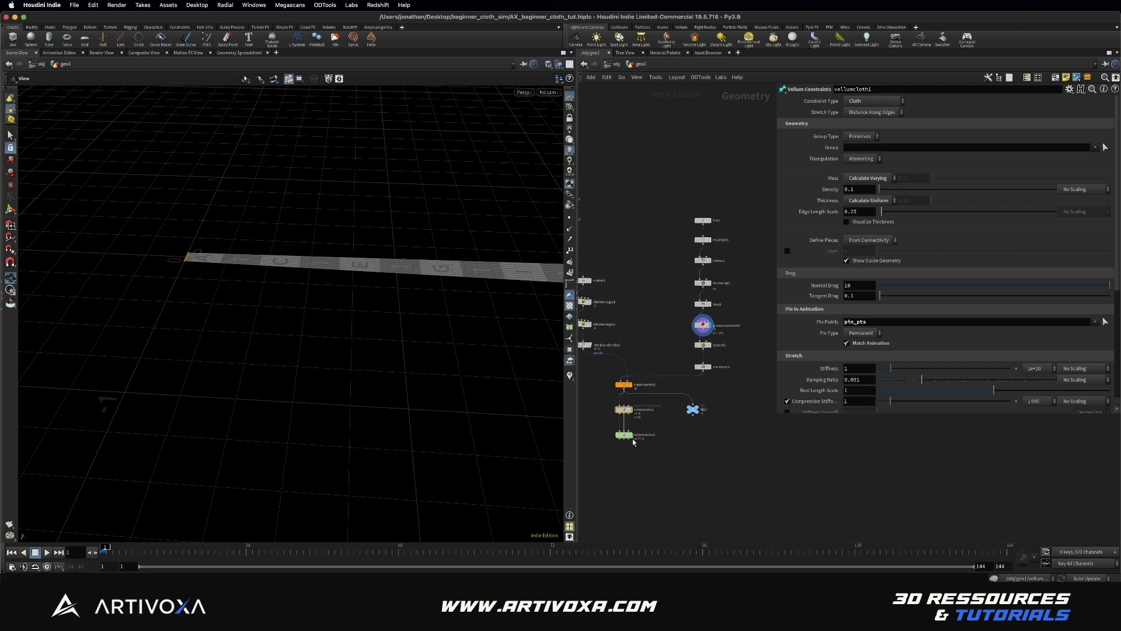
Display the Vellum Solver's result and frame all the ribbons in the viewport
mouse_move(633, 442)
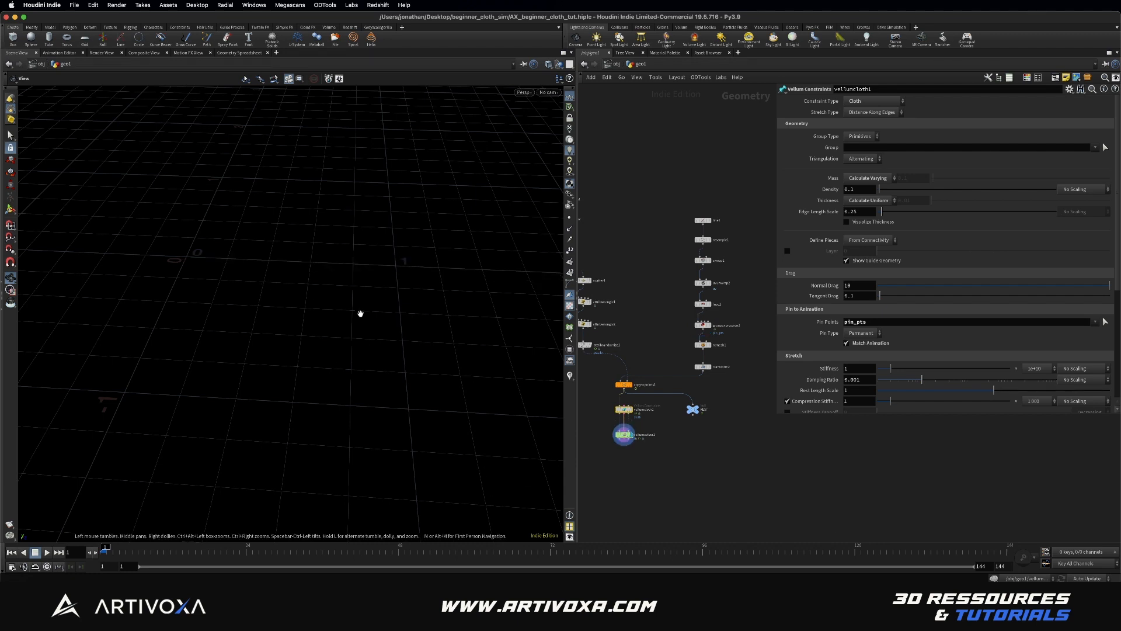
key(space+h)
drag(281, 302, 320, 301)
middle_drag(640, 448, 664, 450)
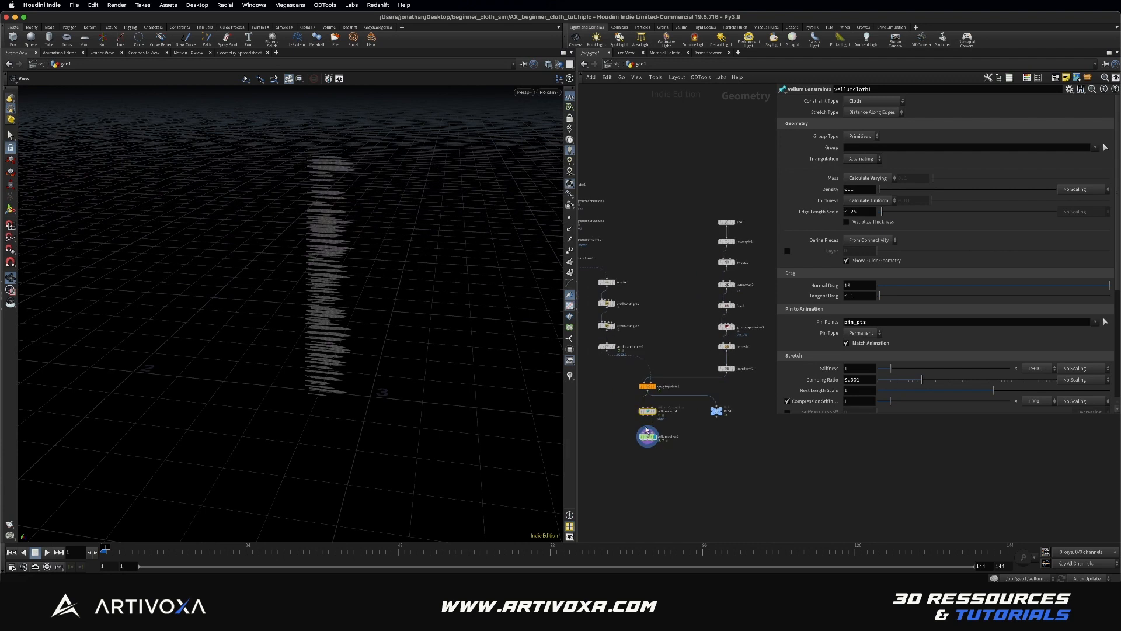
Move the Vellum Cloth and Vellum Solver nodes in line beneath the pole's Transform node
drag(624, 465, 604, 425)
drag(305, 258, 279, 270)
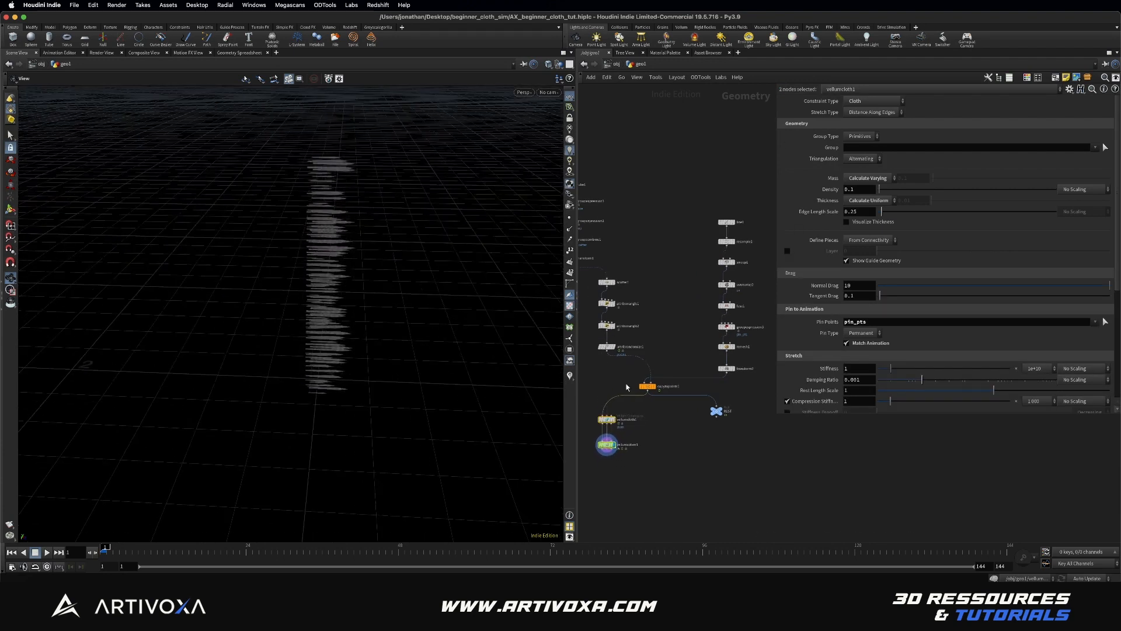
middle_drag(605, 359, 686, 380)
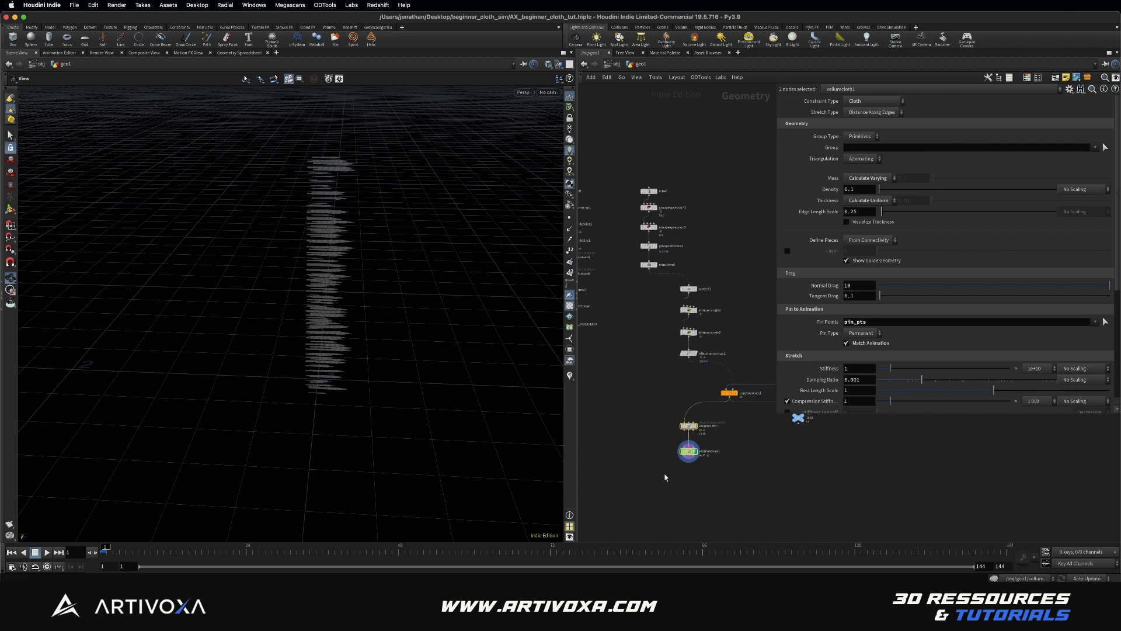
drag(687, 428, 647, 431)
drag(641, 431, 649, 431)
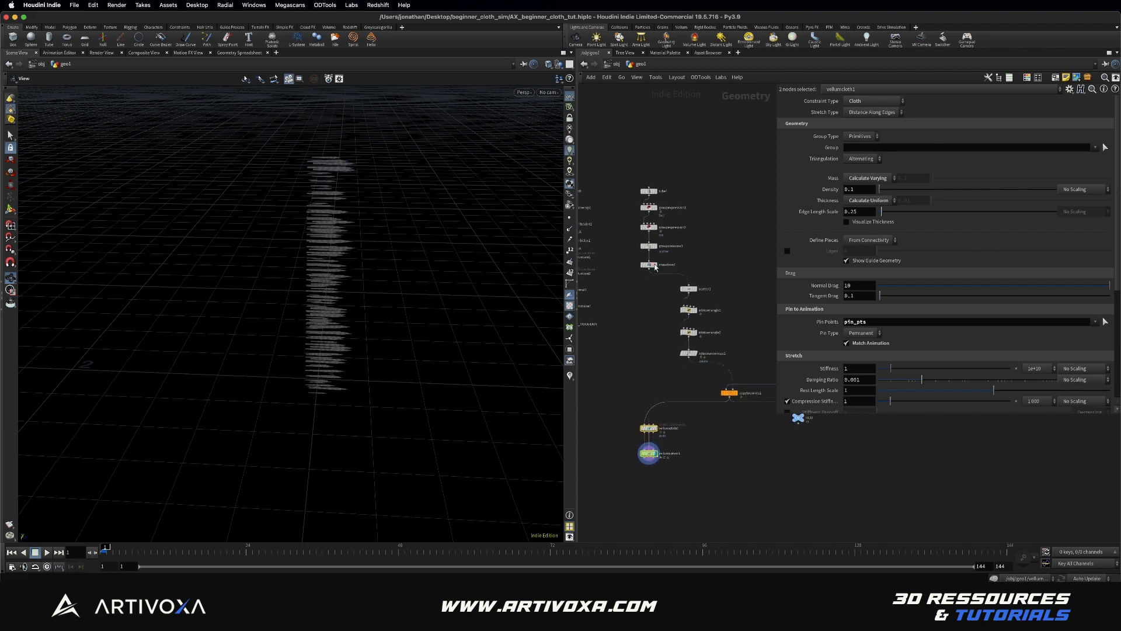
Connect the pole's Transform node to the Vellum Cloth node as collision geometry and show the Vellum Solver's settings
click(653, 265)
drag(650, 271, 660, 427)
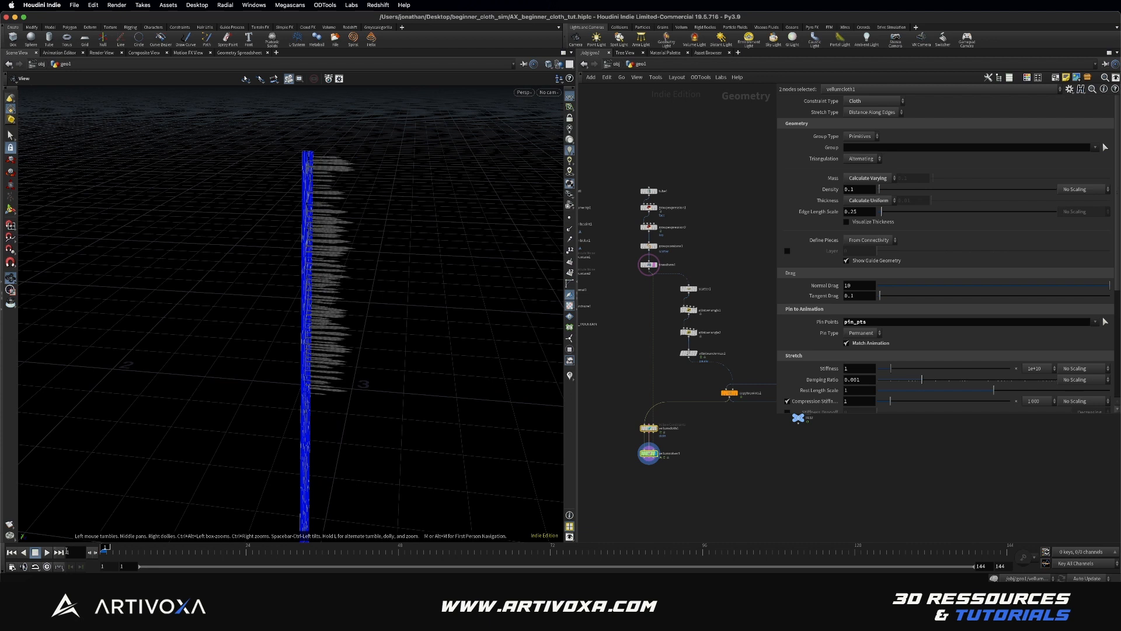
click(649, 454)
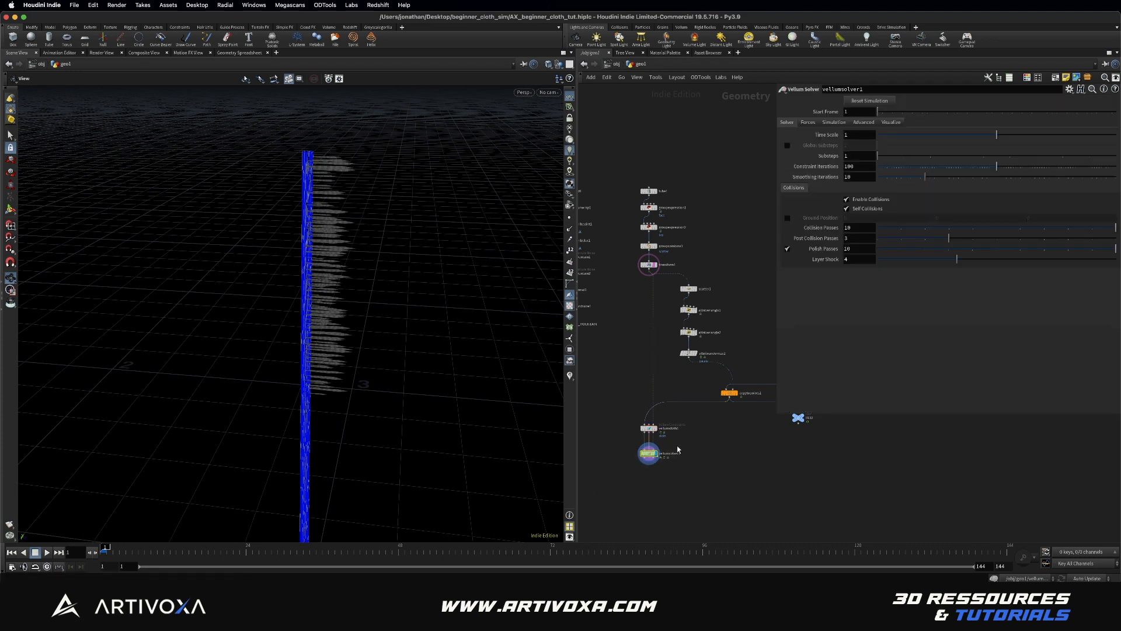
drag(345, 349, 290, 335)
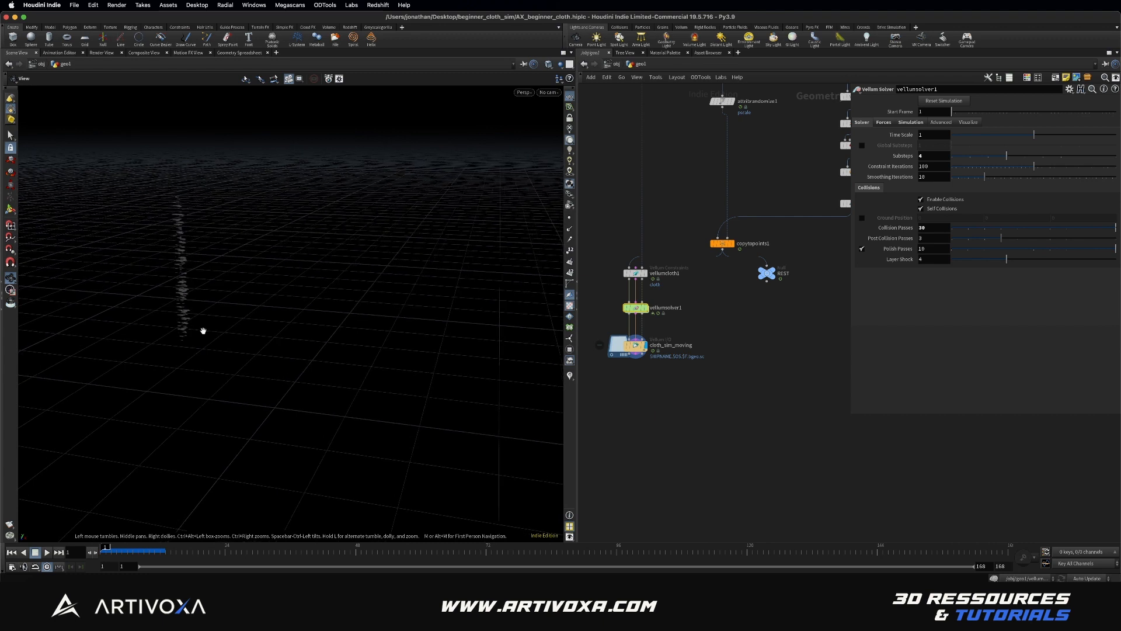
Play back the cached cloth_sim_moving simulation in AX_beginner_cloth.hiplc, pause it and inspect the flag's motion
click(46, 552)
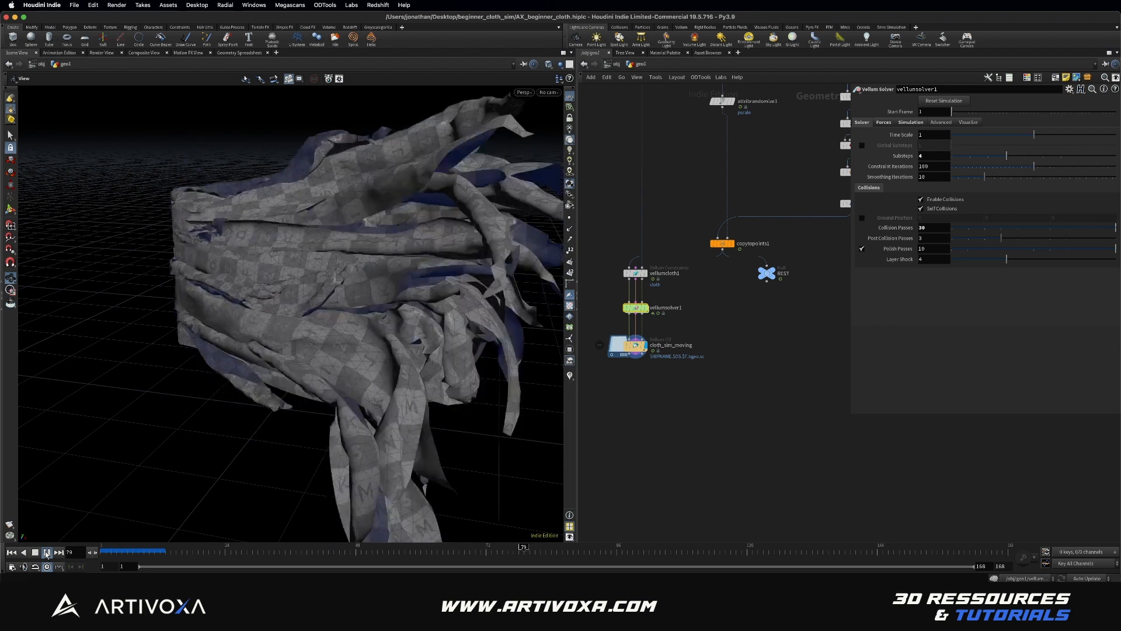
click(47, 554)
drag(263, 275, 304, 270)
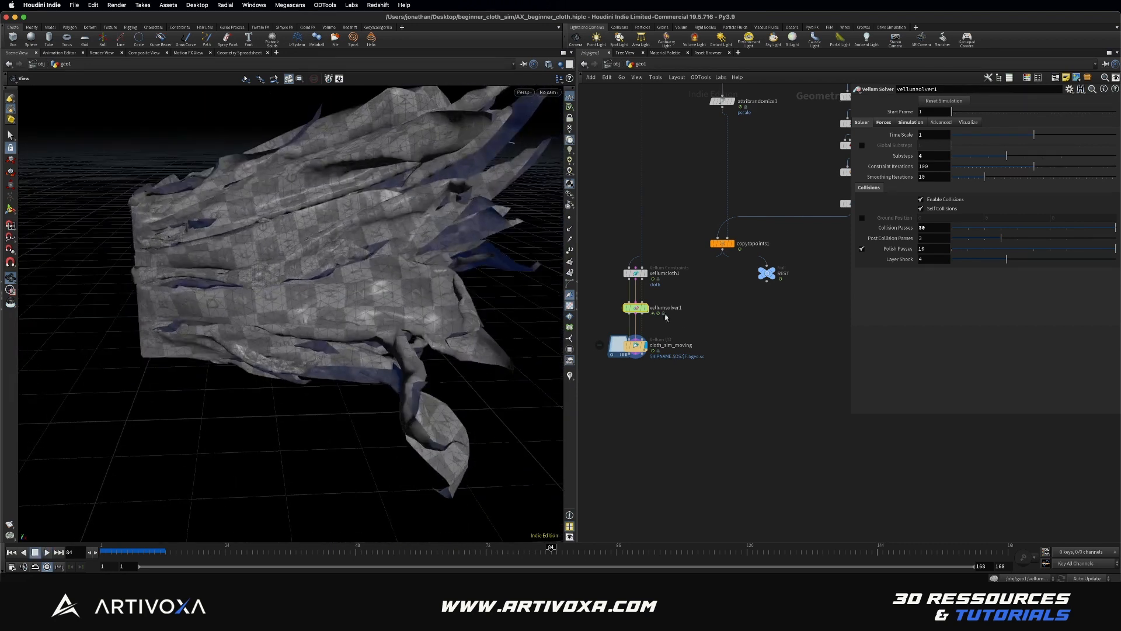
scroll(682, 319, up, 1)
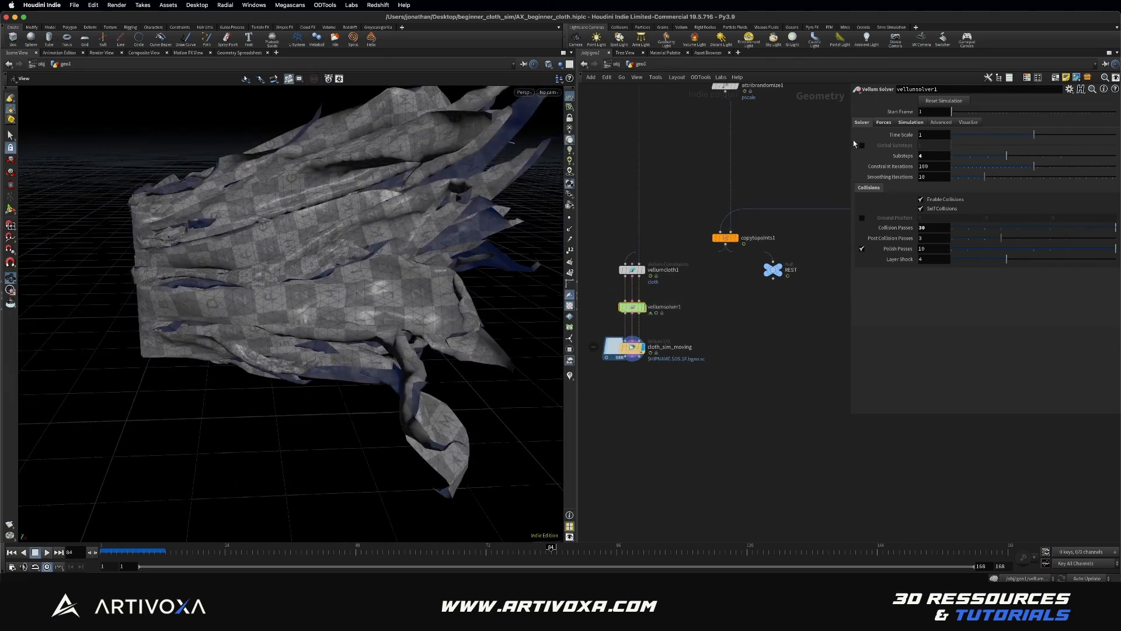
Review the Vellum Solver's Forces and Simulation settings and the Vellum Rest Blend in its internal network
drag(852, 144, 819, 146)
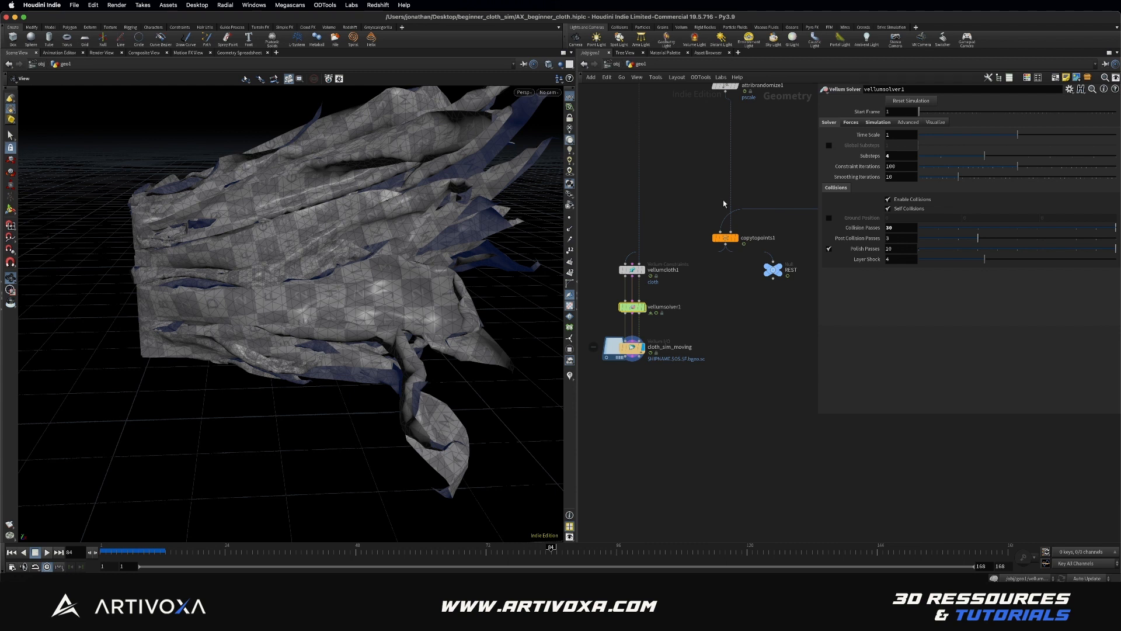
click(849, 123)
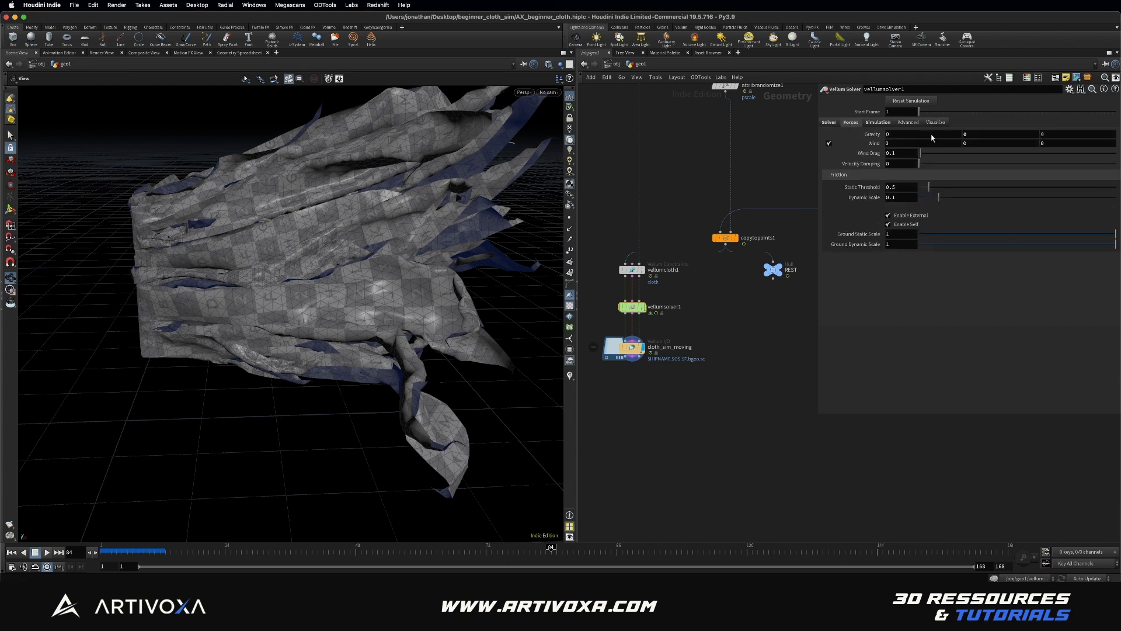
click(882, 122)
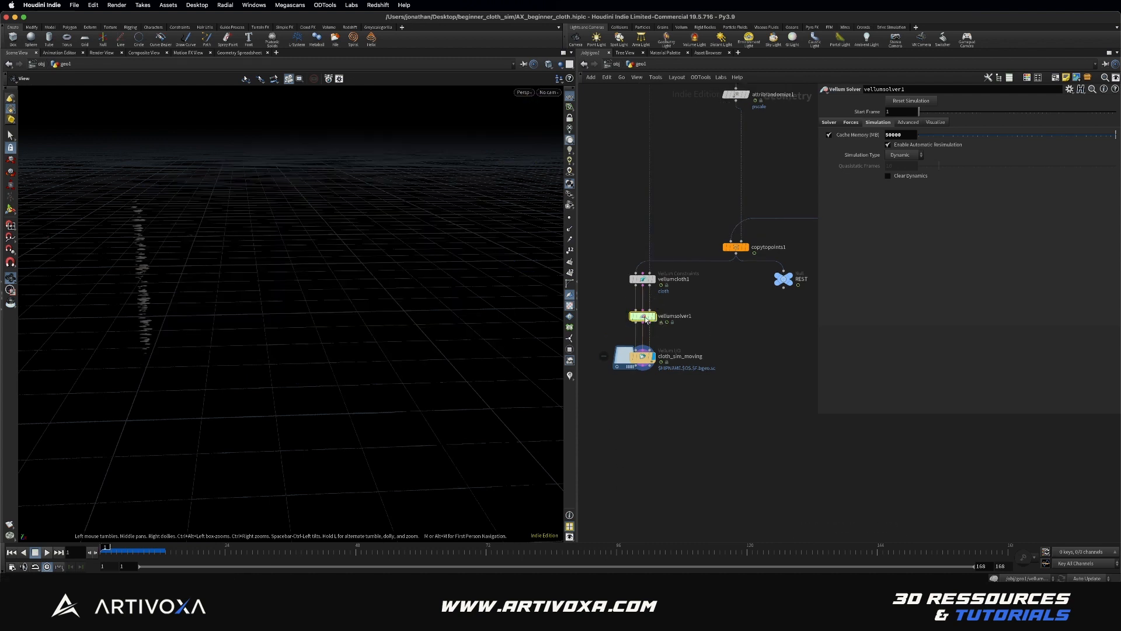
double_click(645, 317)
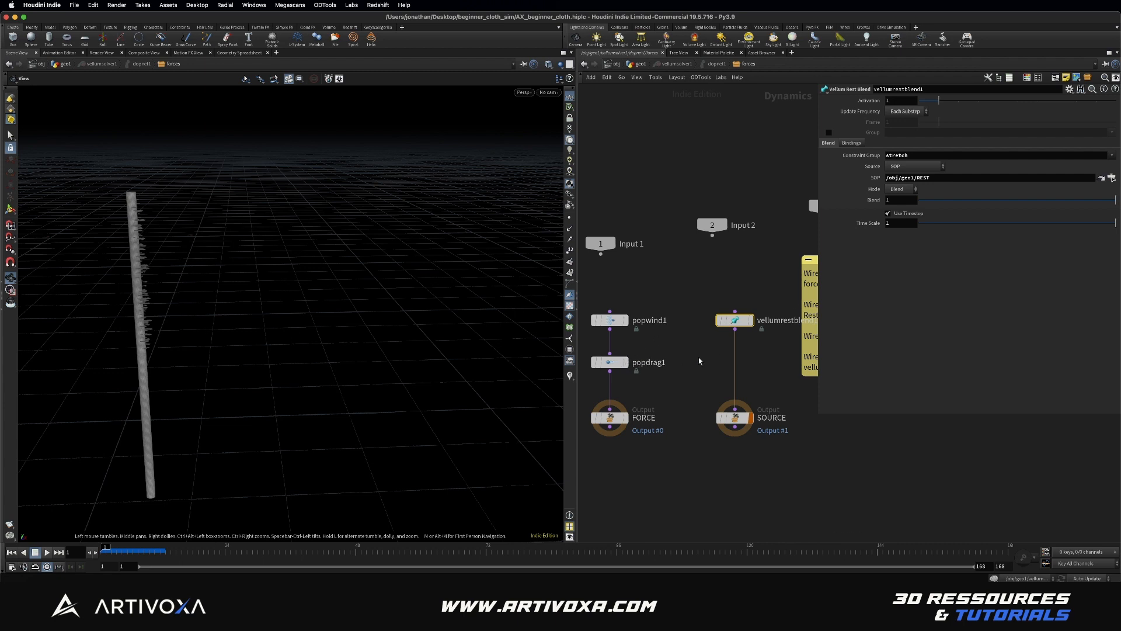
middle_drag(787, 292, 769, 291)
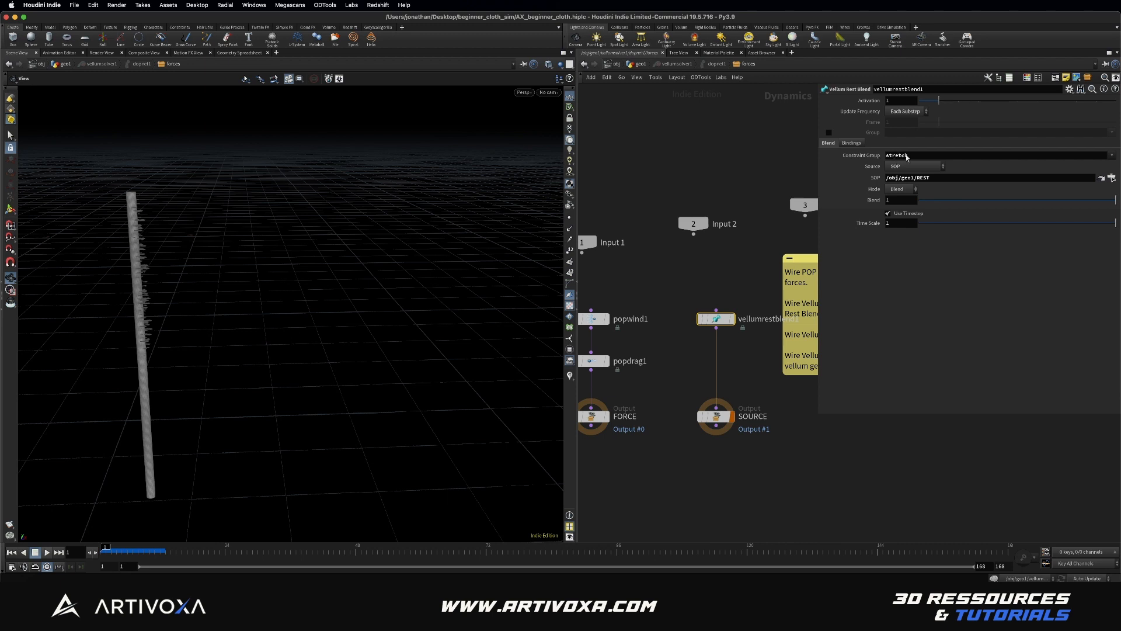
Return to geo1, review vellumcloth1's stretch and bend settings, and scrub the cached simulation to frame 55
click(645, 65)
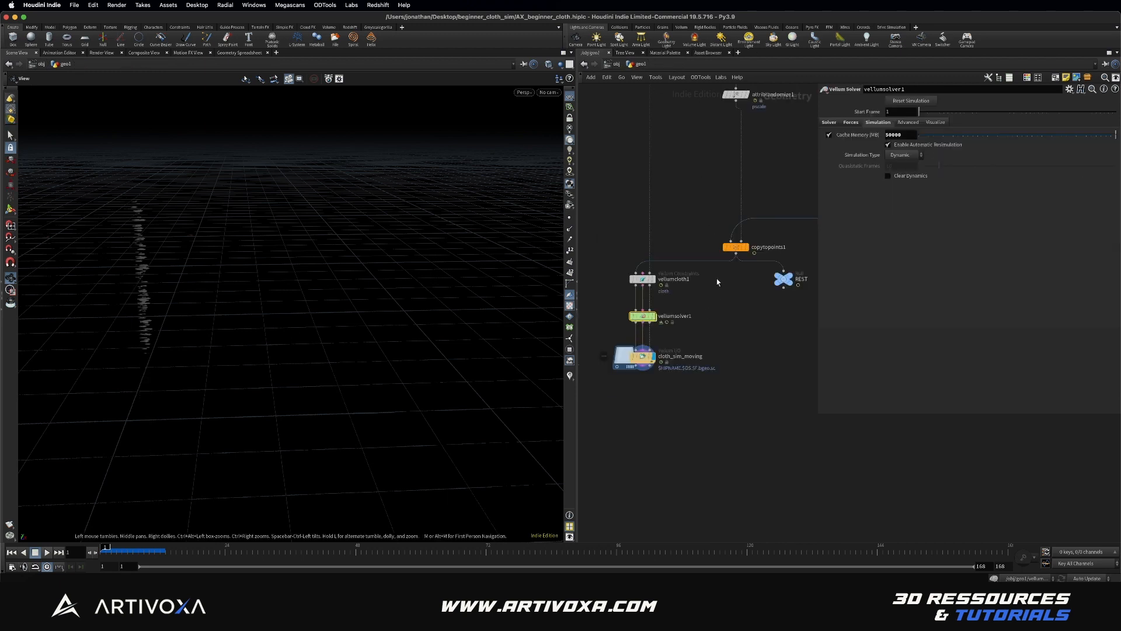
click(642, 279)
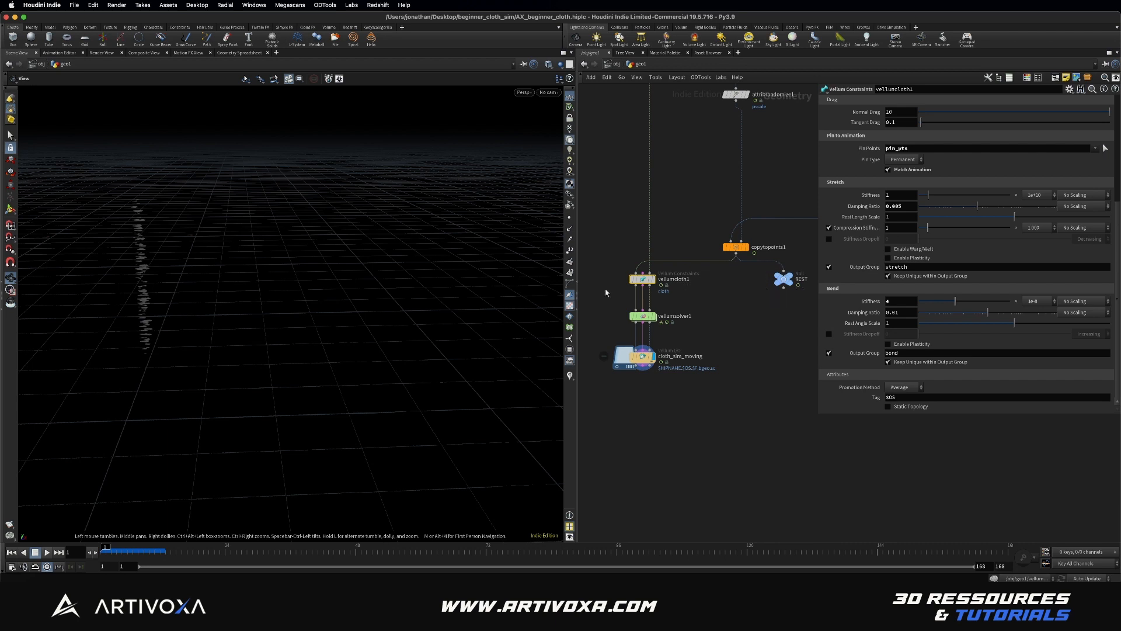
drag(1118, 231, 1118, 243)
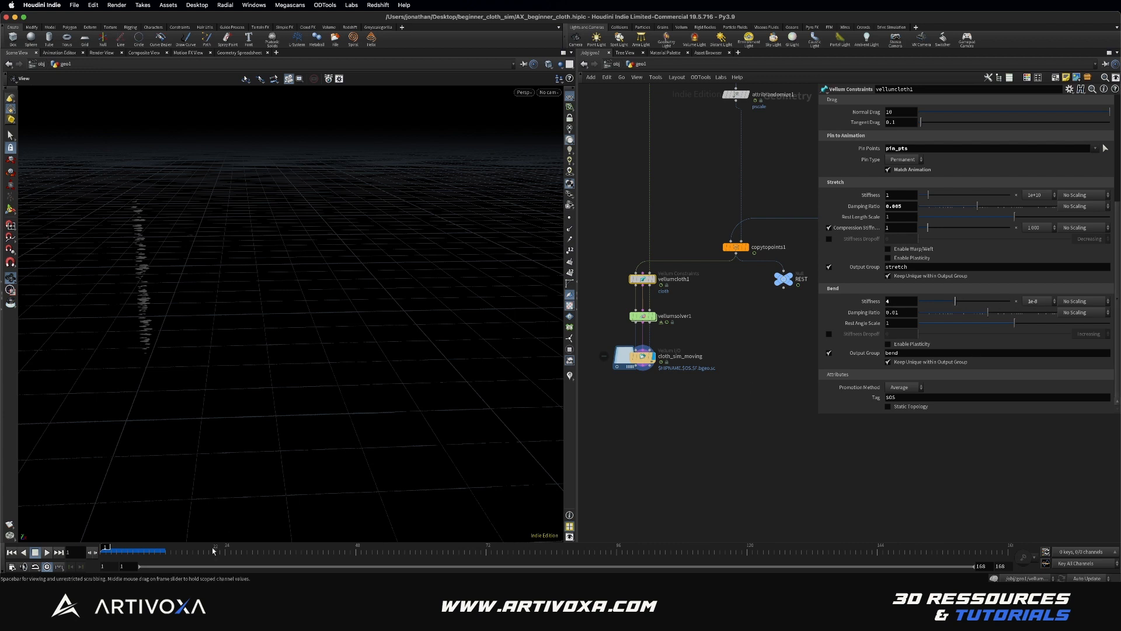
drag(187, 549, 393, 545)
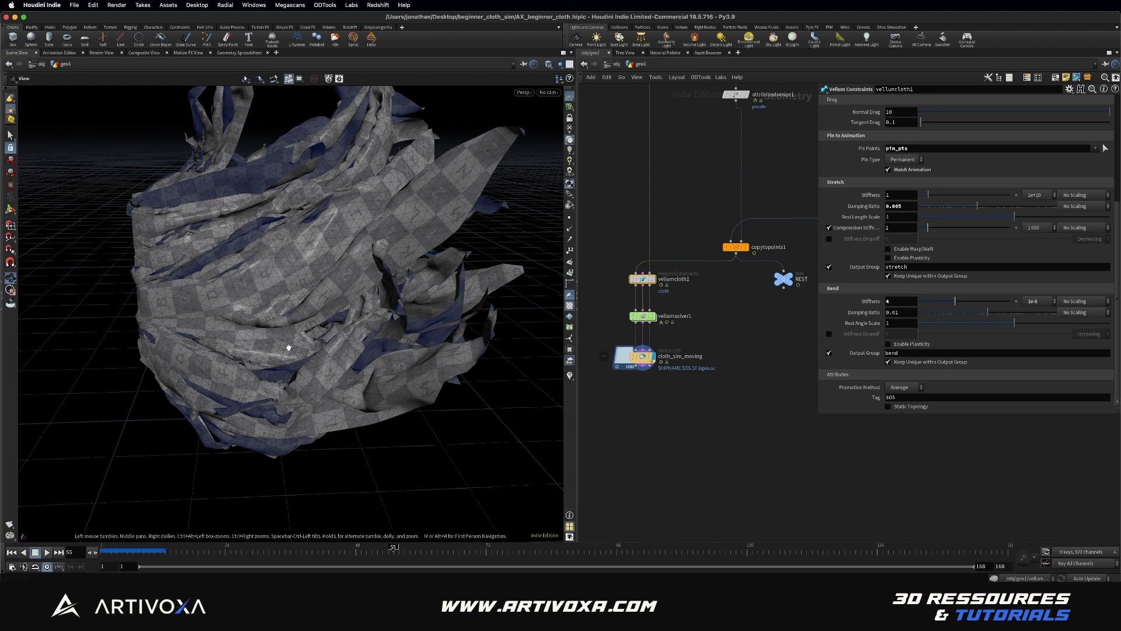
Try a bend stiffness multiplier of 0.00001 on vellumcloth1 and set it back to 1e-8
click(1029, 302)
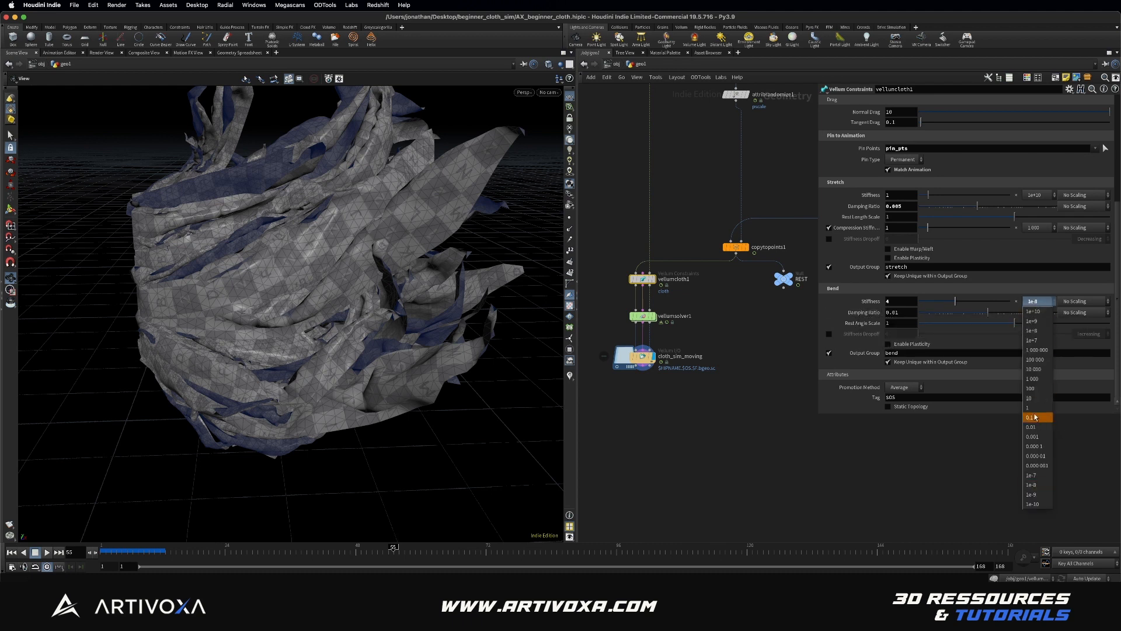
click(1039, 457)
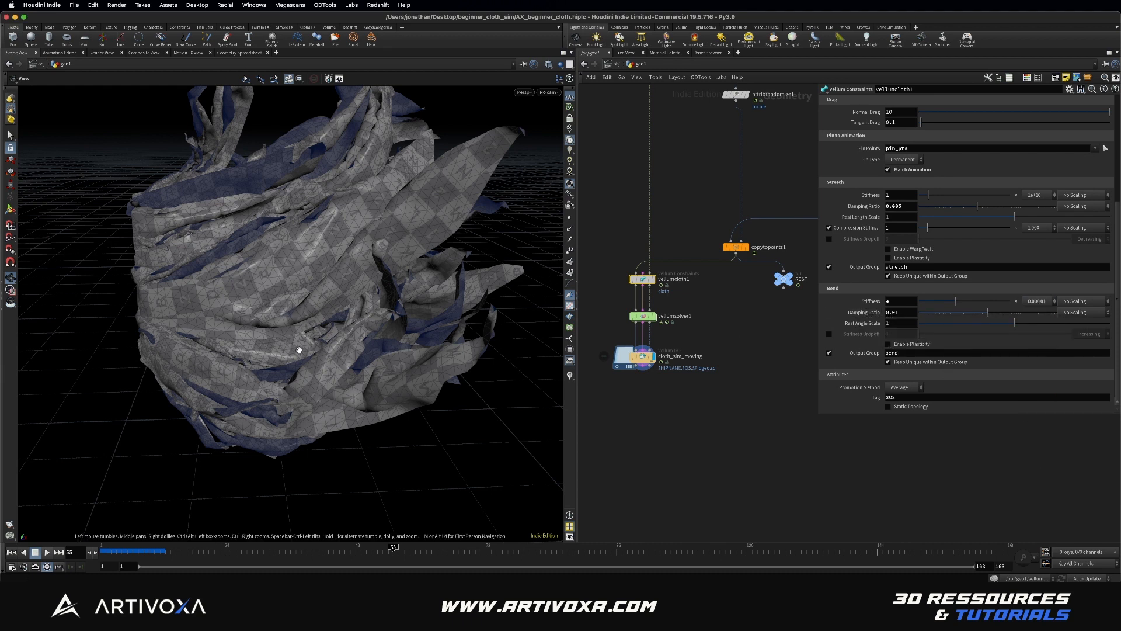
click(1027, 302)
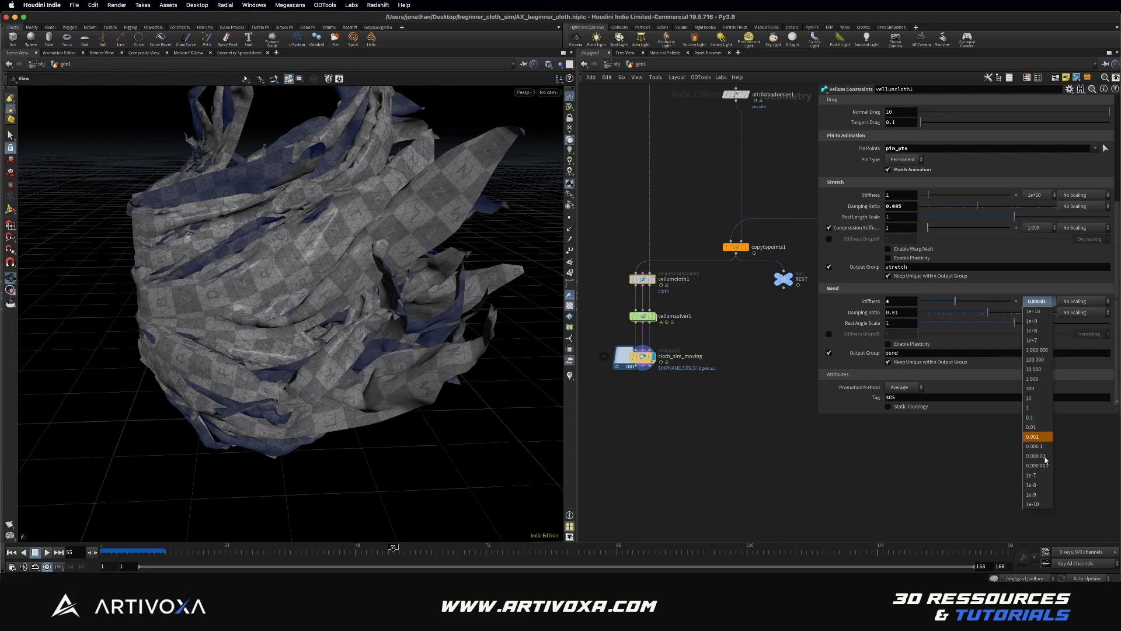
click(1039, 484)
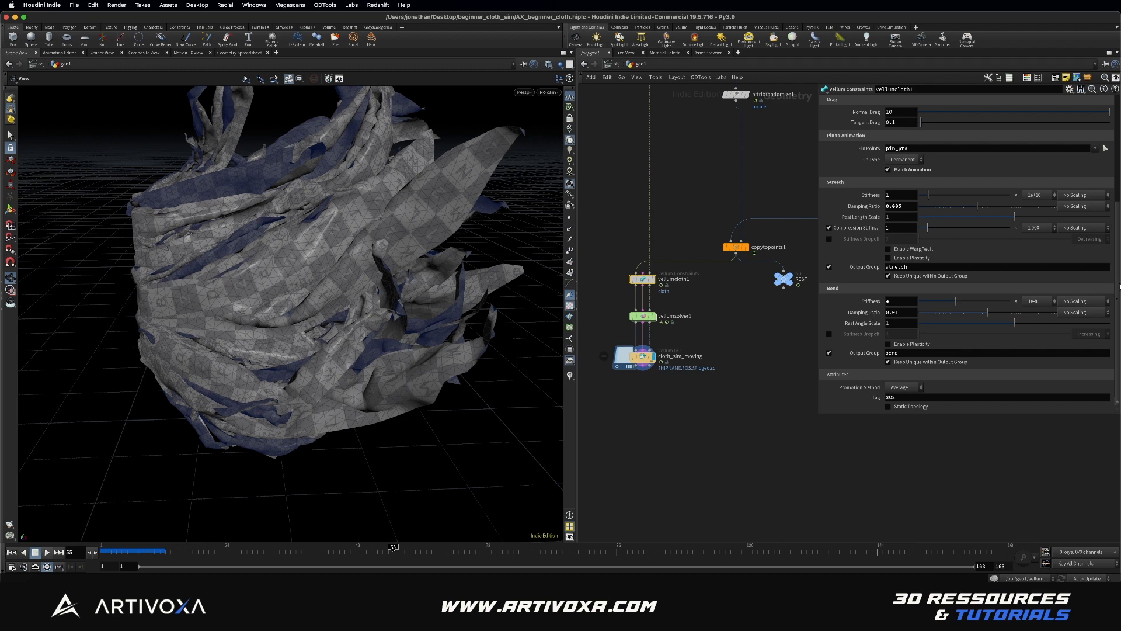
Go to frame 39, wire a Vellum Post-Process node below the cloth_sim_moving cache and display it
scroll(882, 280, up, 3)
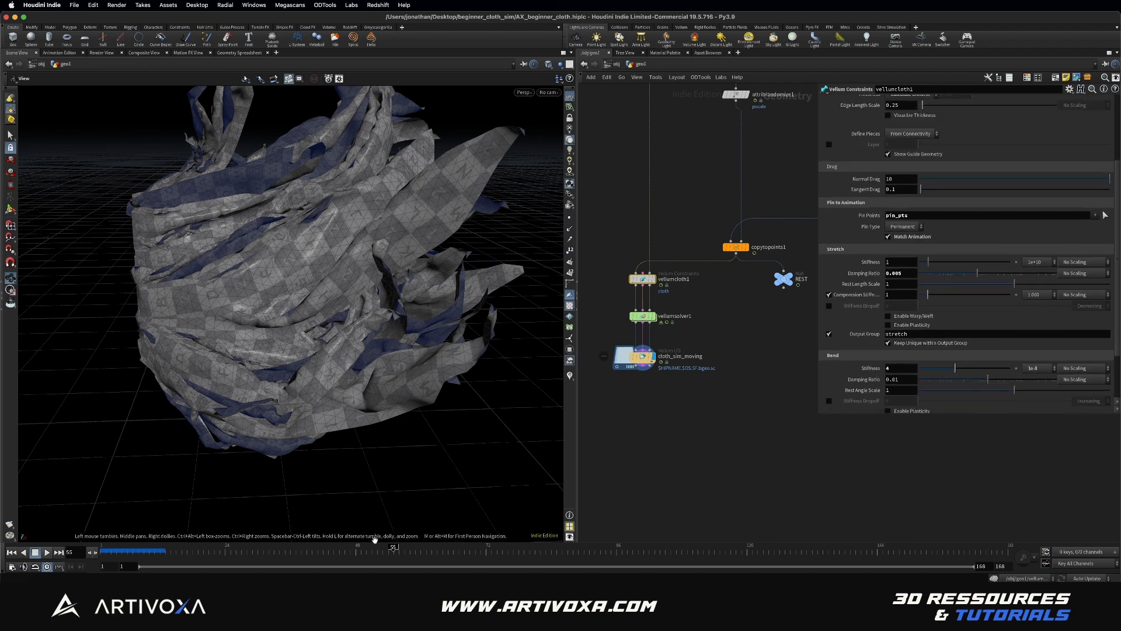
drag(366, 551, 306, 554)
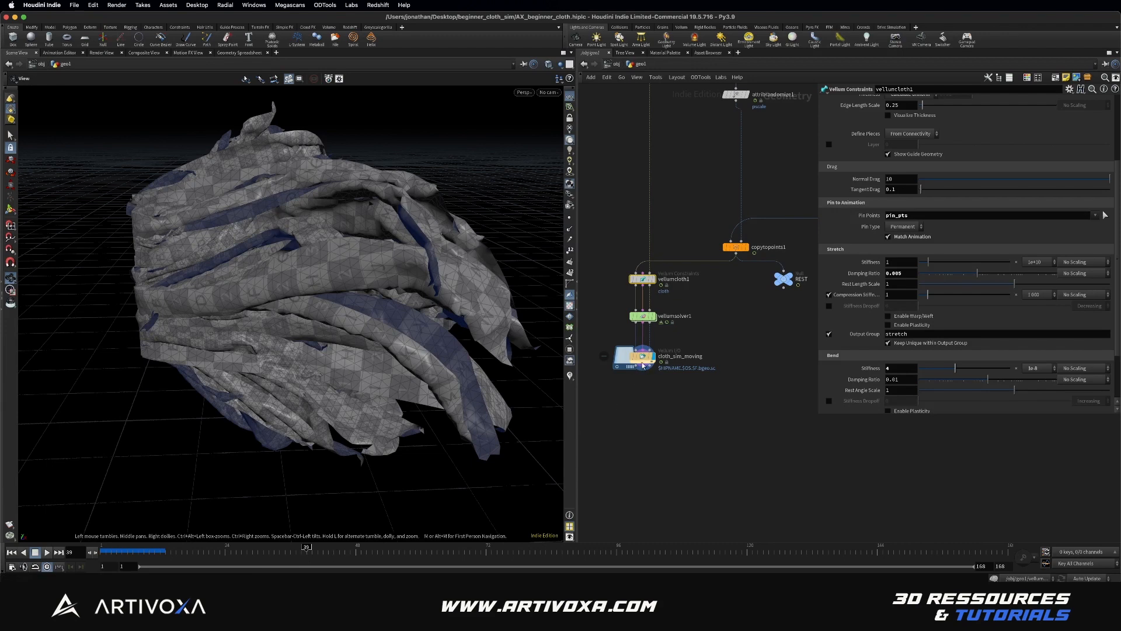
key(Tab)
key(Escape)
key(Tab)
text(vell)
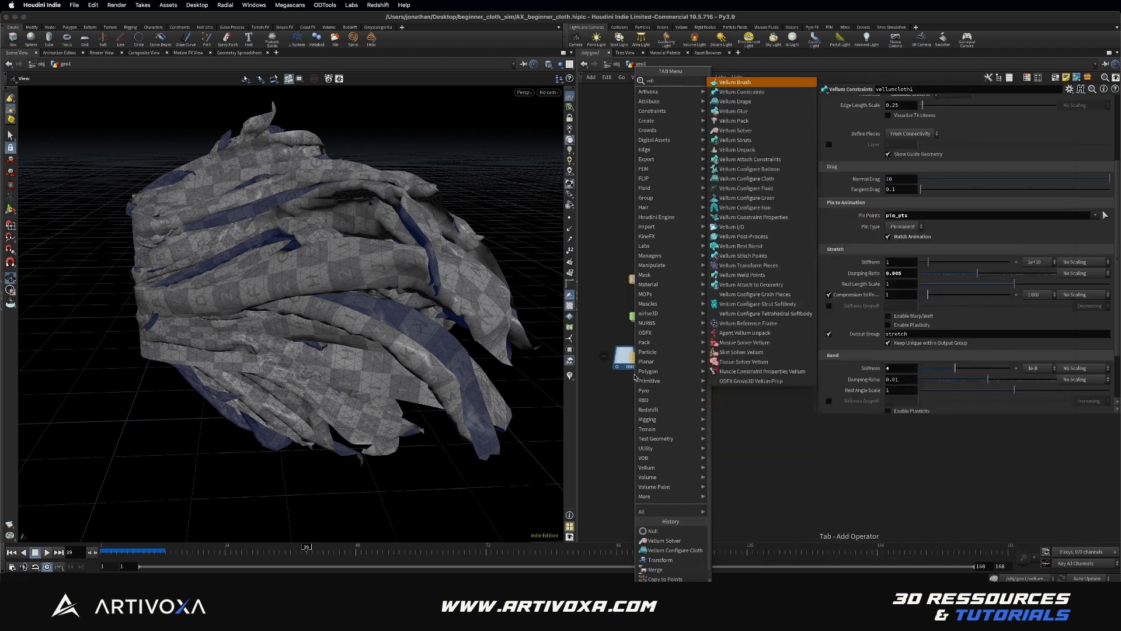
text(um po)
key(Return)
click(636, 383)
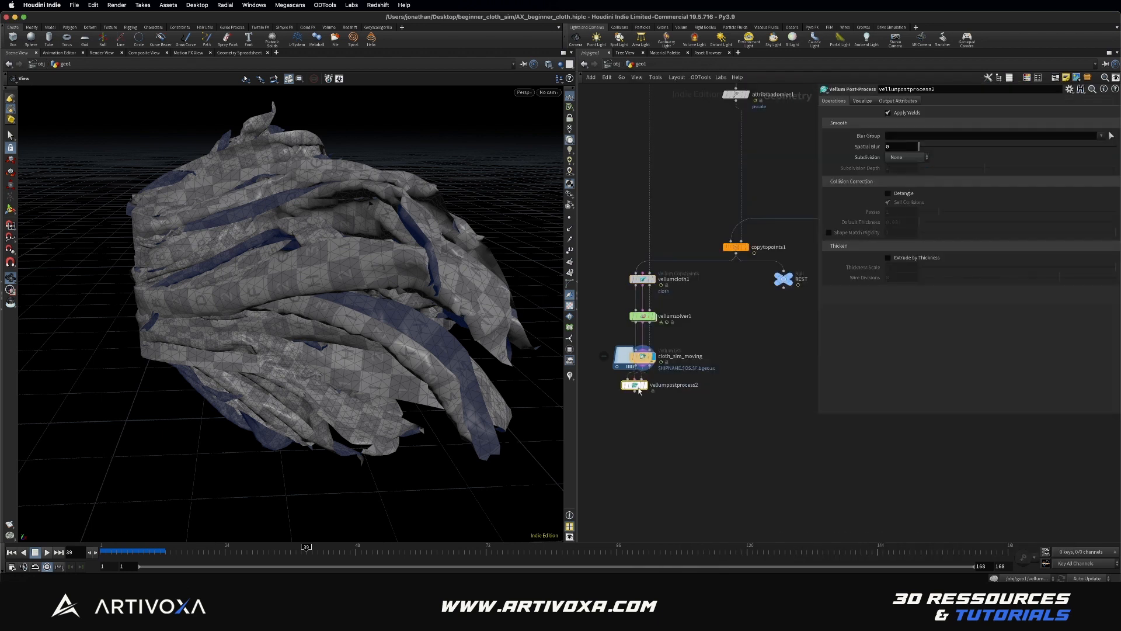
drag(637, 386, 645, 396)
click(653, 395)
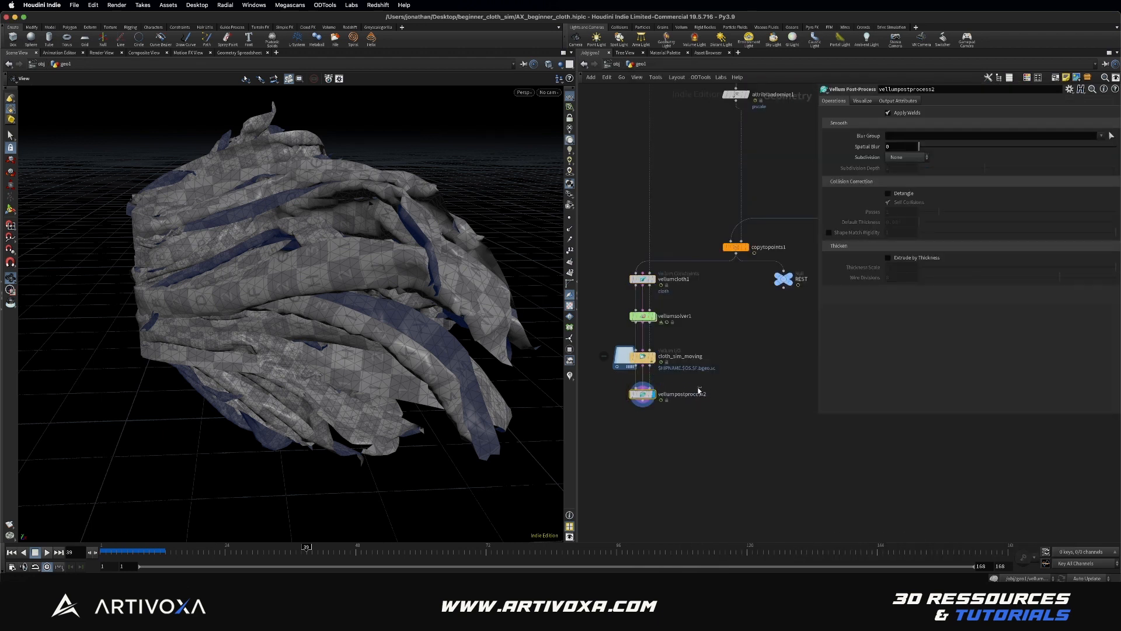
Set the Vellum Post-Process subdivision to Loop with a depth of 2
click(901, 158)
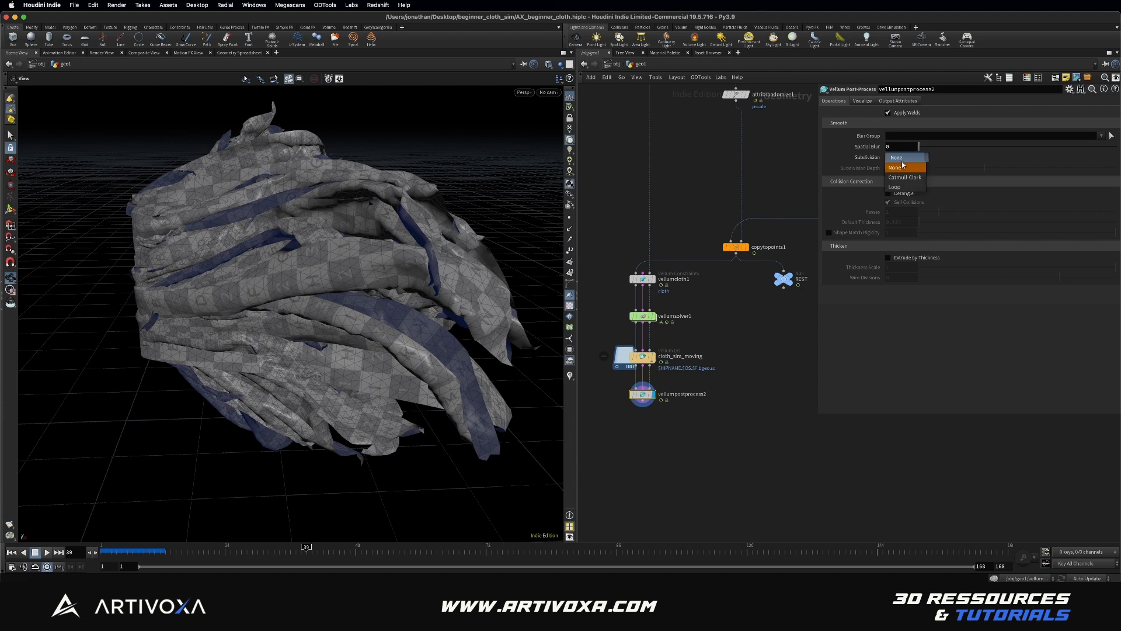
click(897, 173)
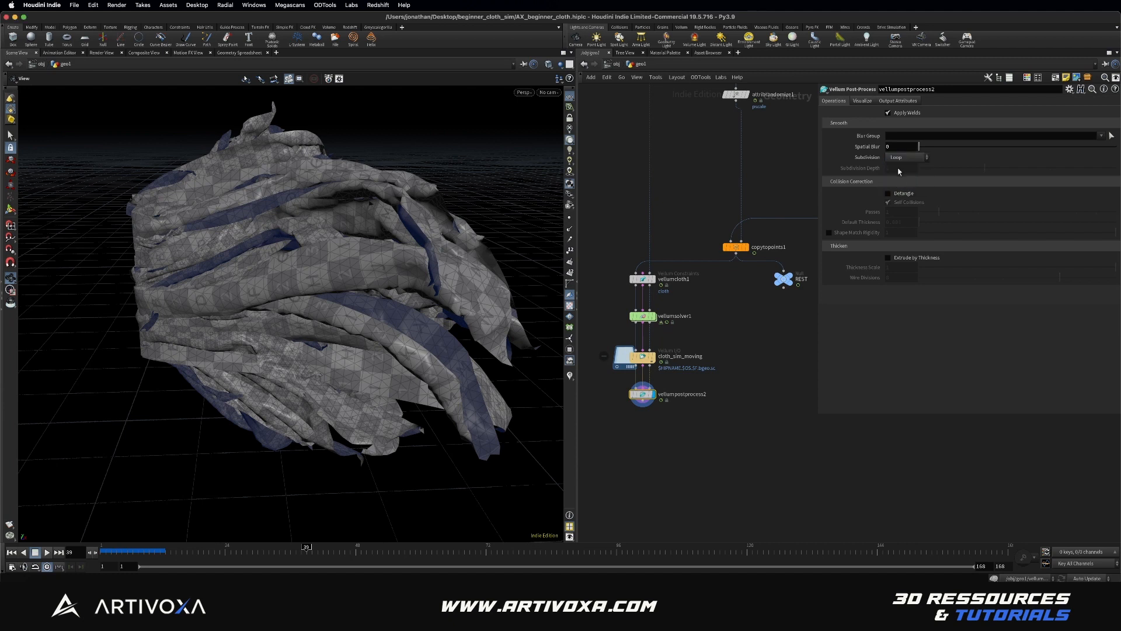
click(887, 168)
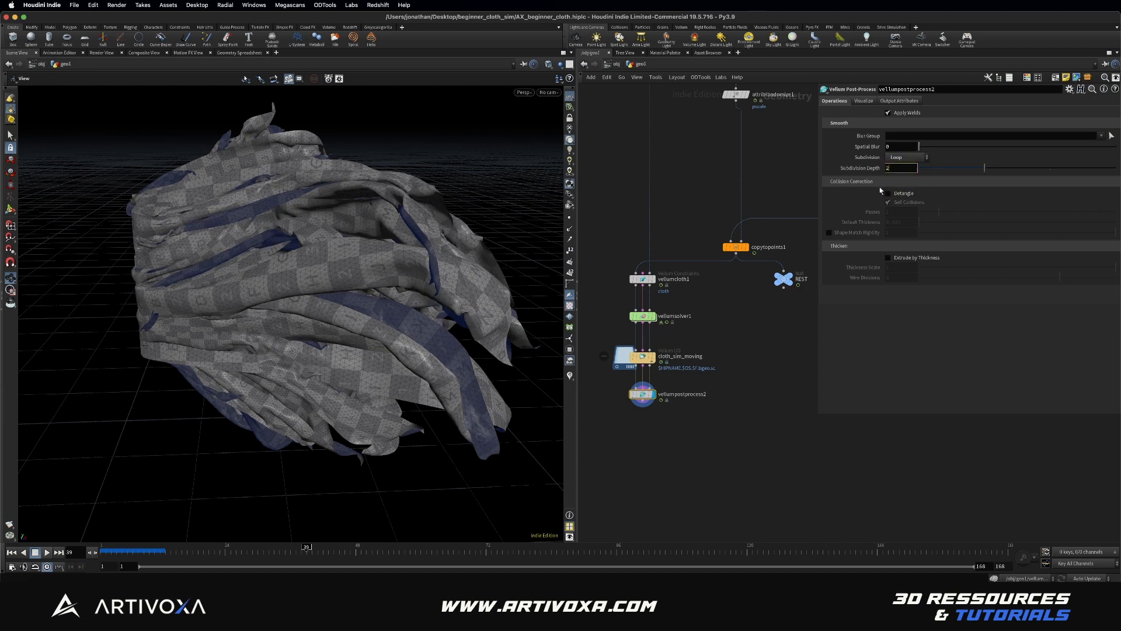
text(2)
key(Return)
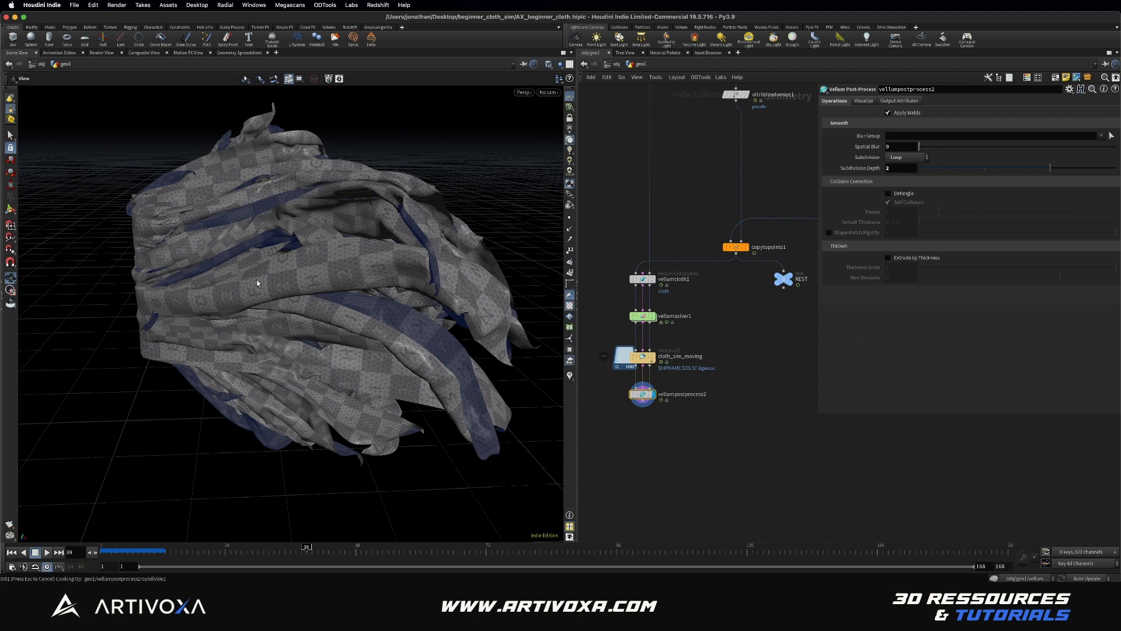
Enable Extrude by Thickness on the Vellum Post-Process node and inspect the thickened cloth up close
mouse_move(258, 282)
mouse_down()
mouse_move(338, 264)
mouse_move(276, 273)
mouse_up()
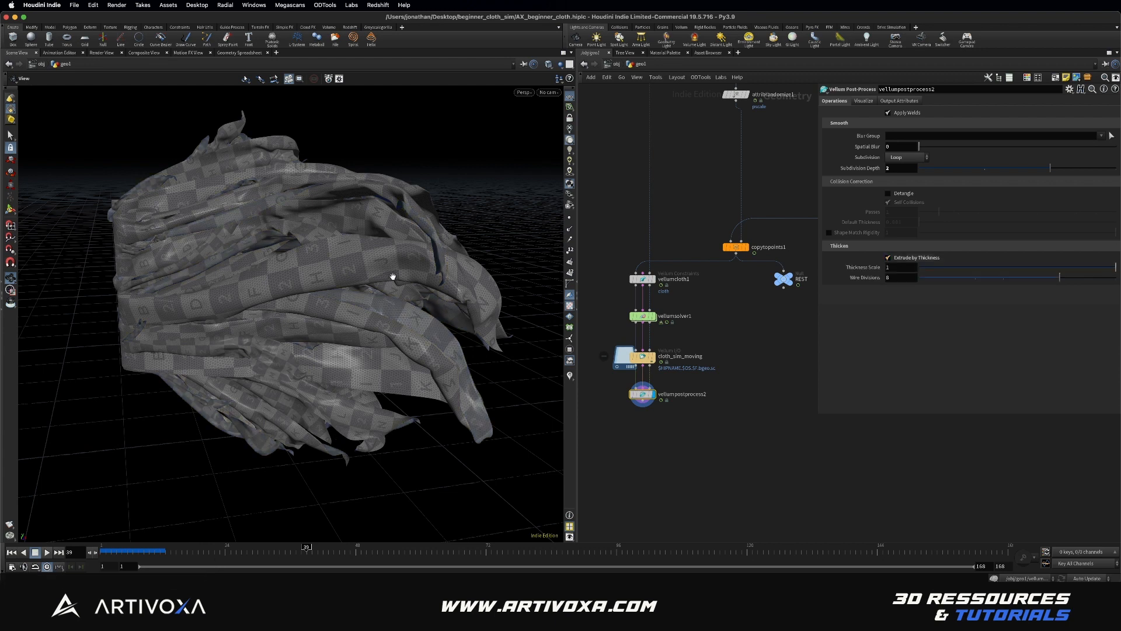
right_drag(363, 223, 463, 243)
drag(463, 243, 495, 257)
scroll(381, 251, up, 8)
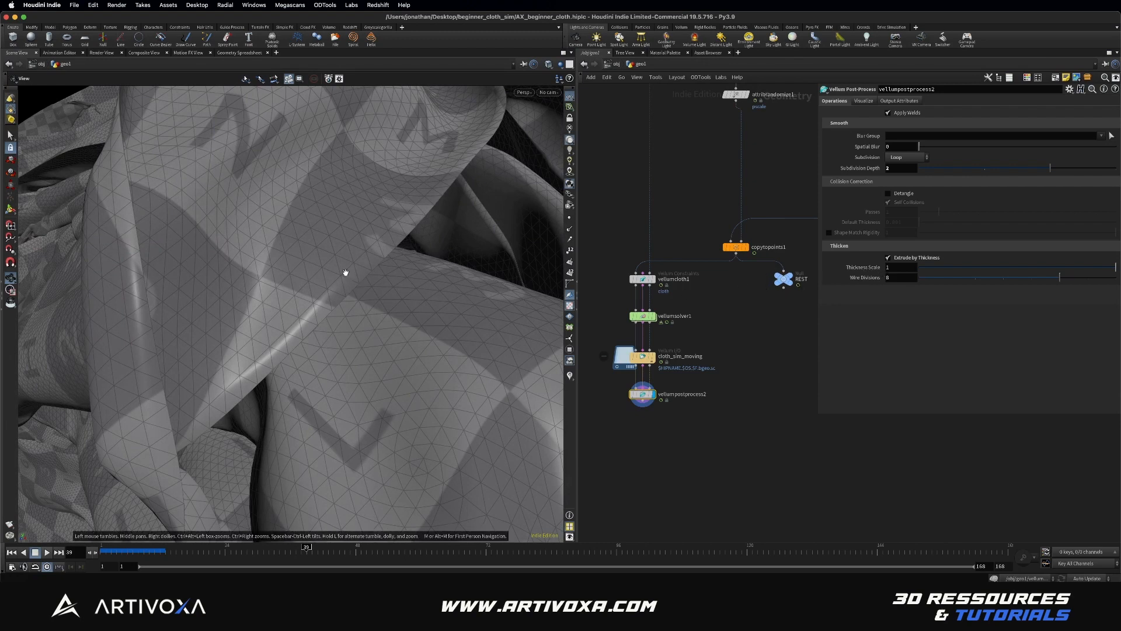
scroll(348, 271, down, 6)
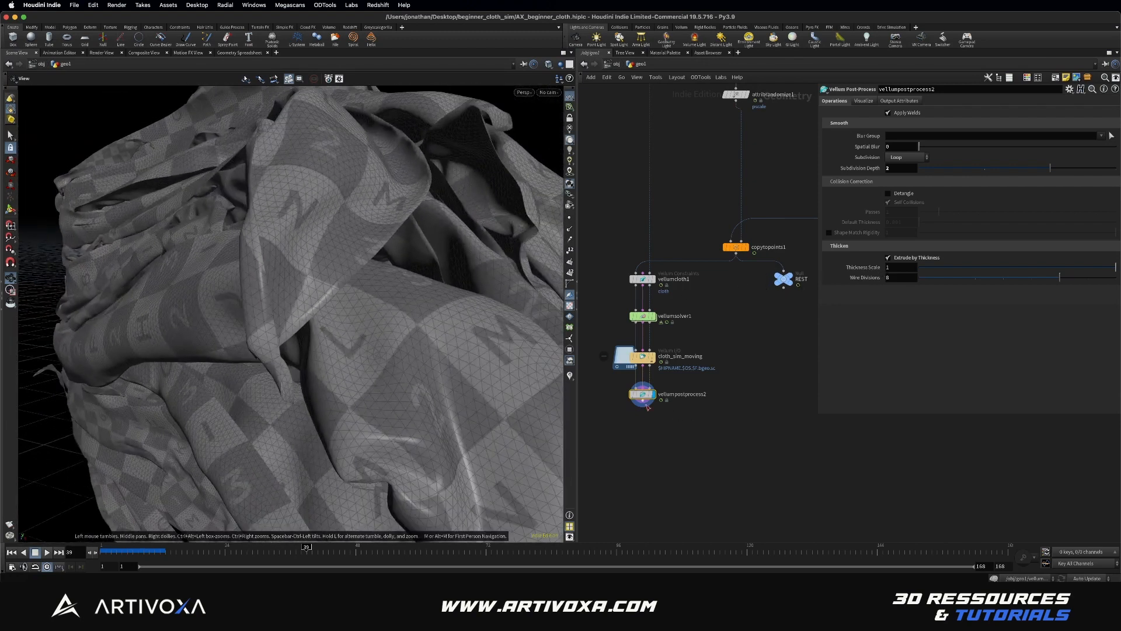
Add a Normal node below the Vellum Post-Process node, wire it in and display it
key(Tab)
text(null)
key(Return)
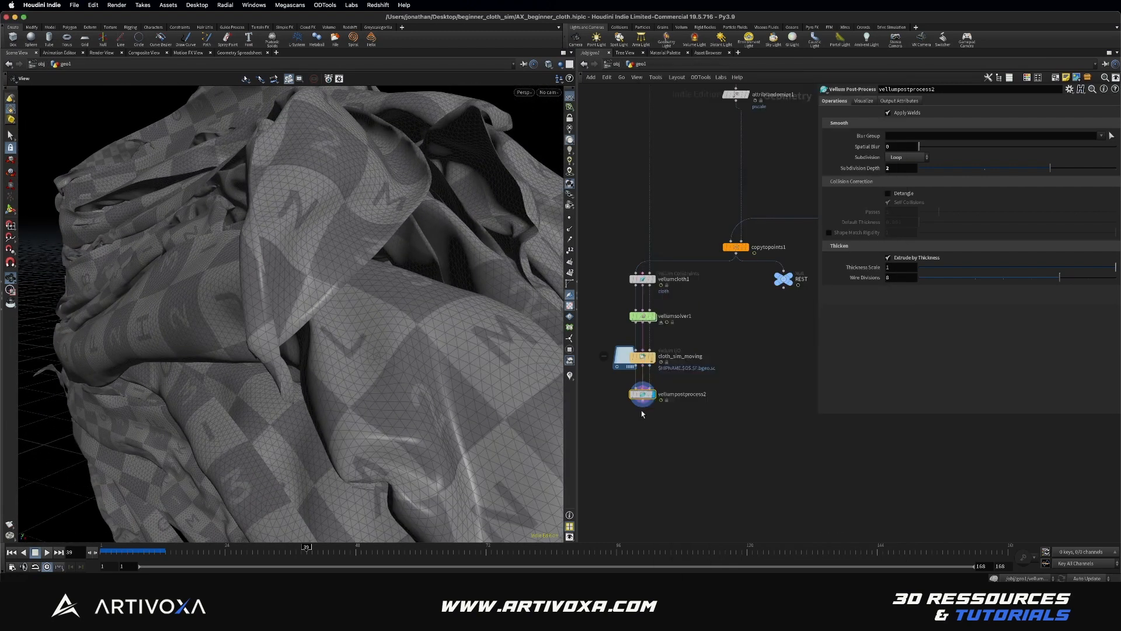
click(641, 416)
click(642, 441)
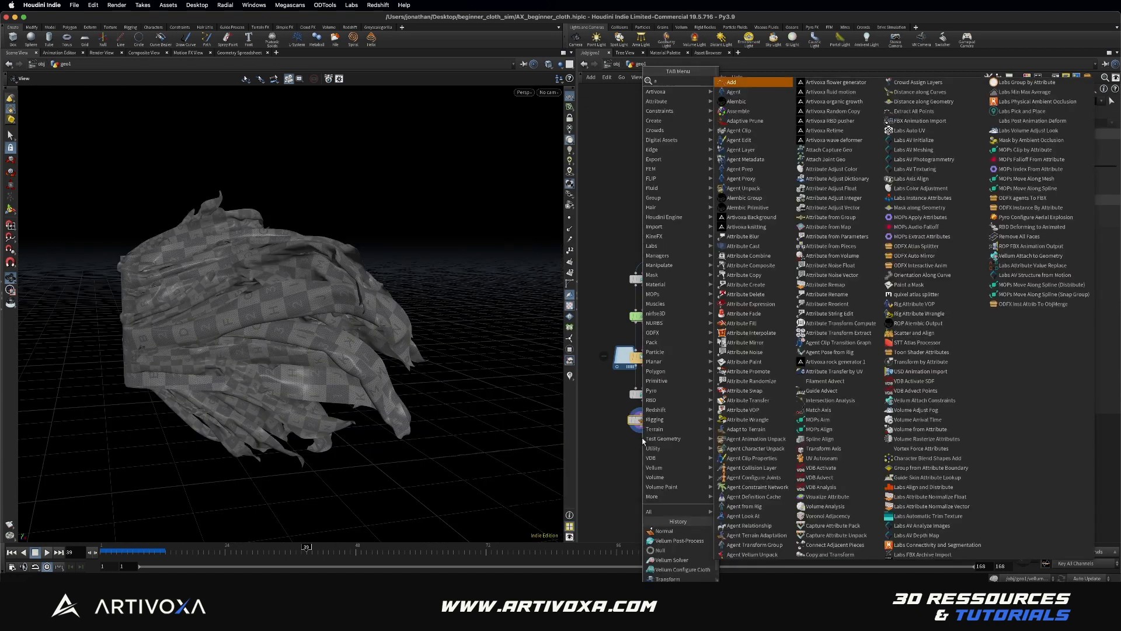
Add an Attribute Delete node below the Normal node, wire it in and display it
text(attribdel)
key(Return)
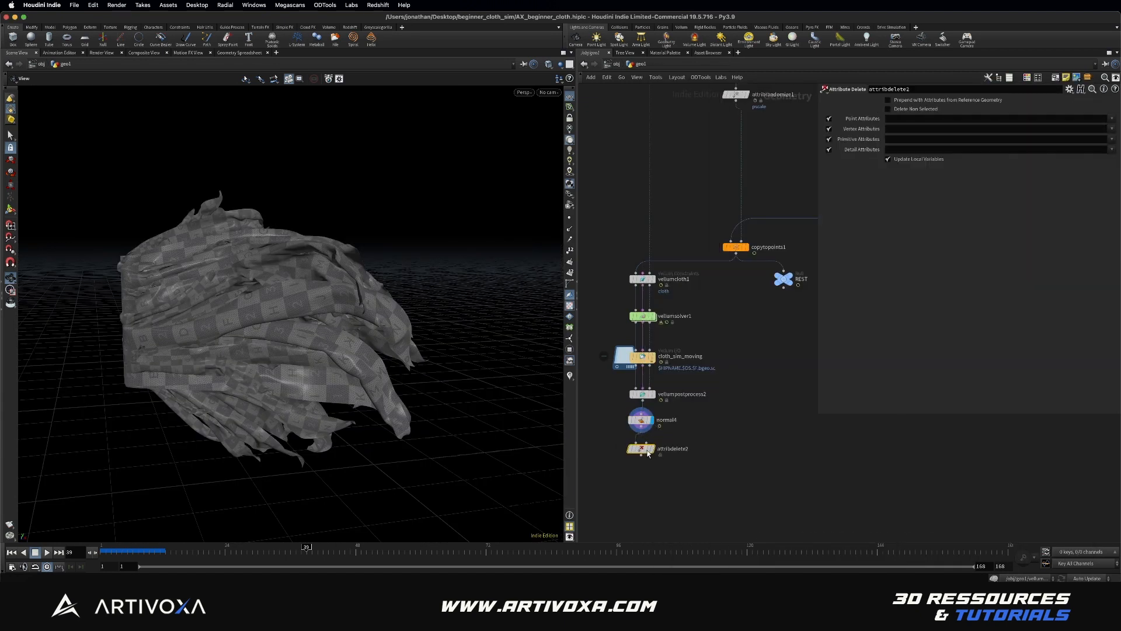
click(642, 450)
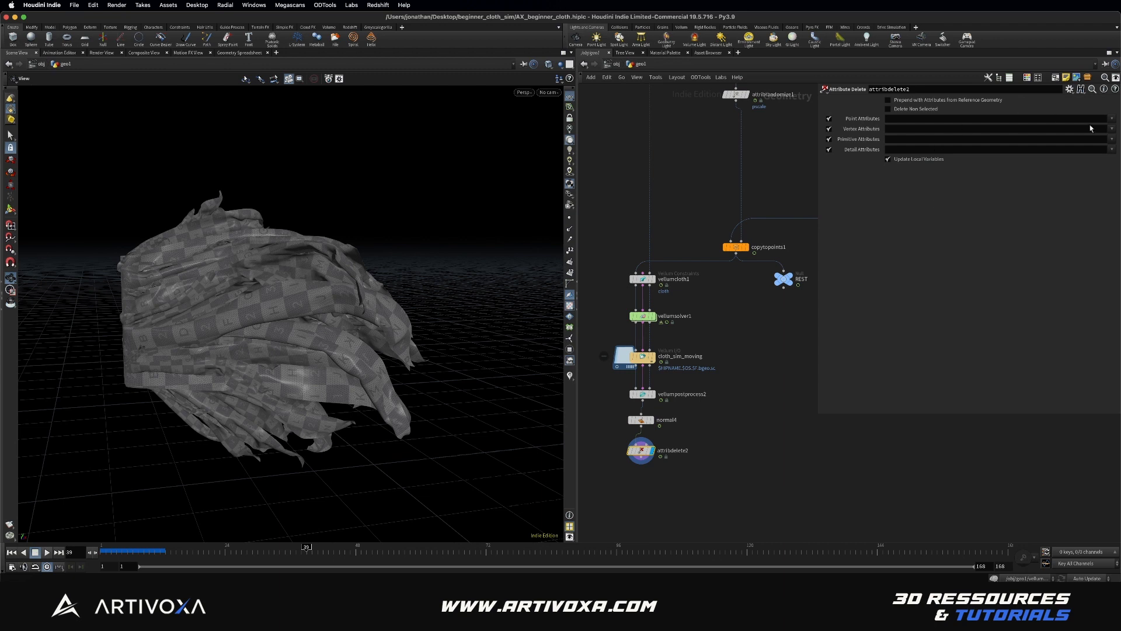
Set the Attribute Delete node to remove the vertex attributes N and uv and the point attribute curveu
click(1112, 129)
click(1105, 140)
click(1112, 129)
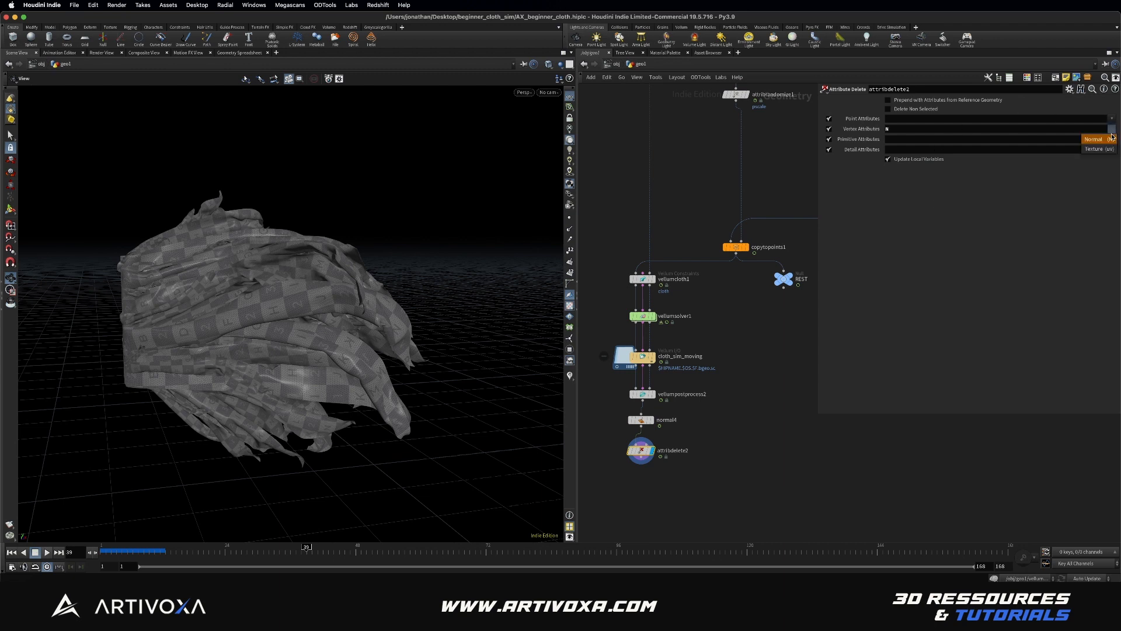
click(1100, 149)
click(1112, 119)
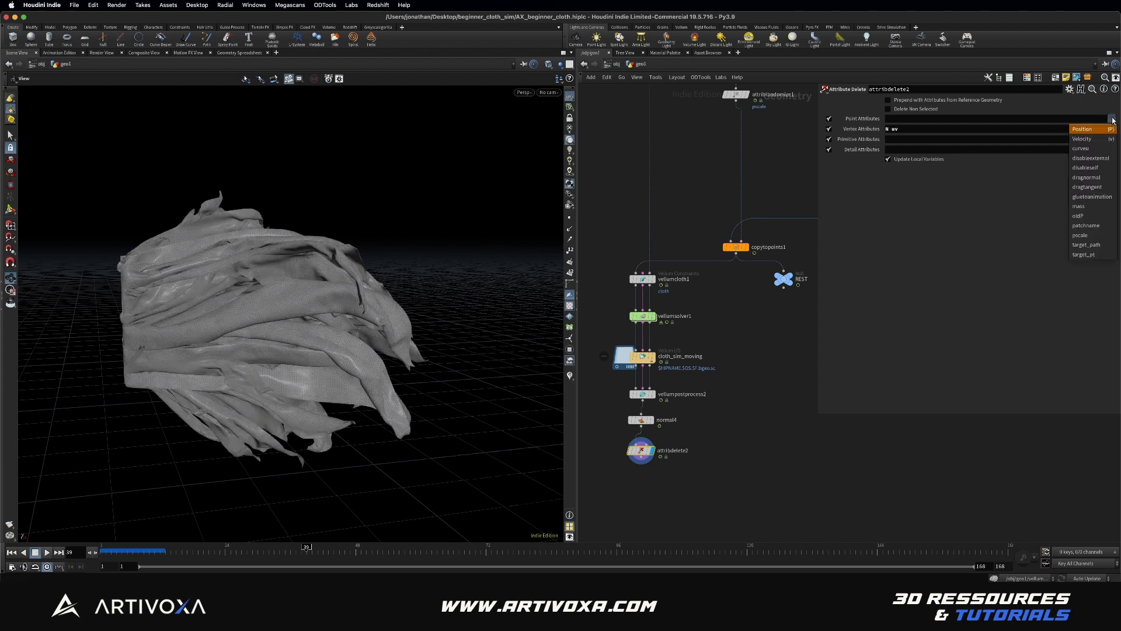
click(1092, 148)
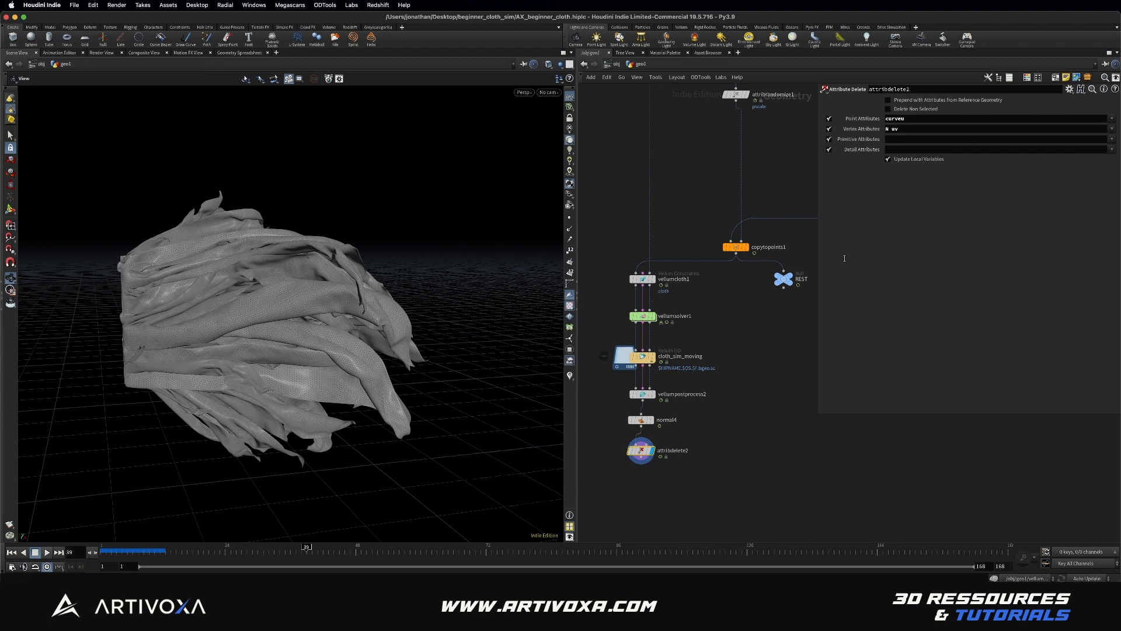
Add a Null below the Attribute Delete node and rename it RNDR_CLOTH
key(Tab)
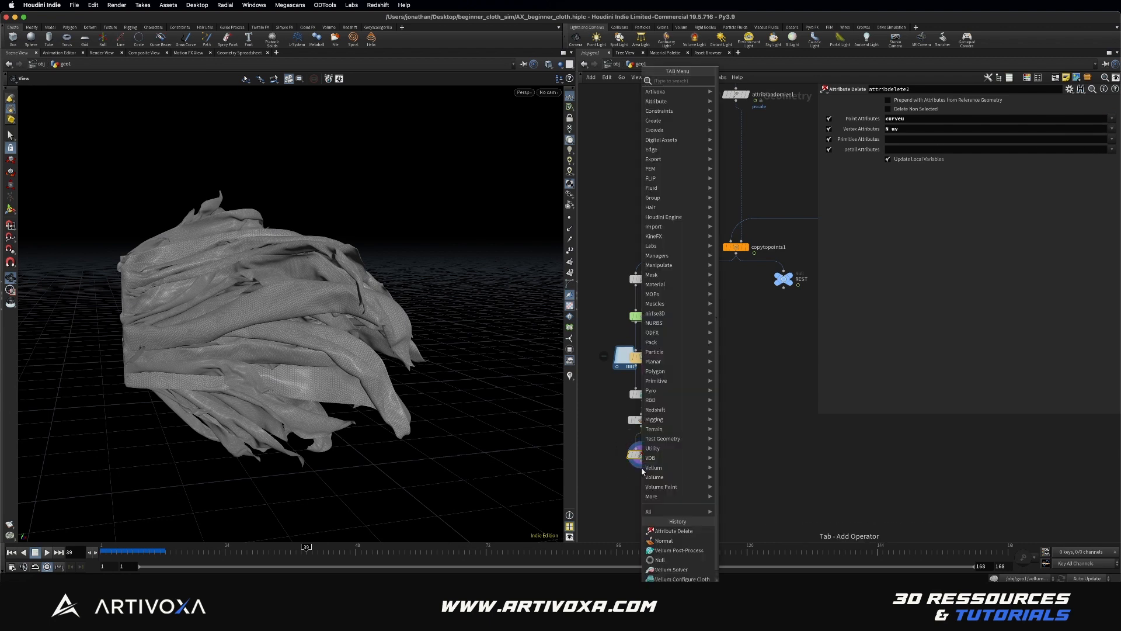
text(null)
key(Return)
click(644, 487)
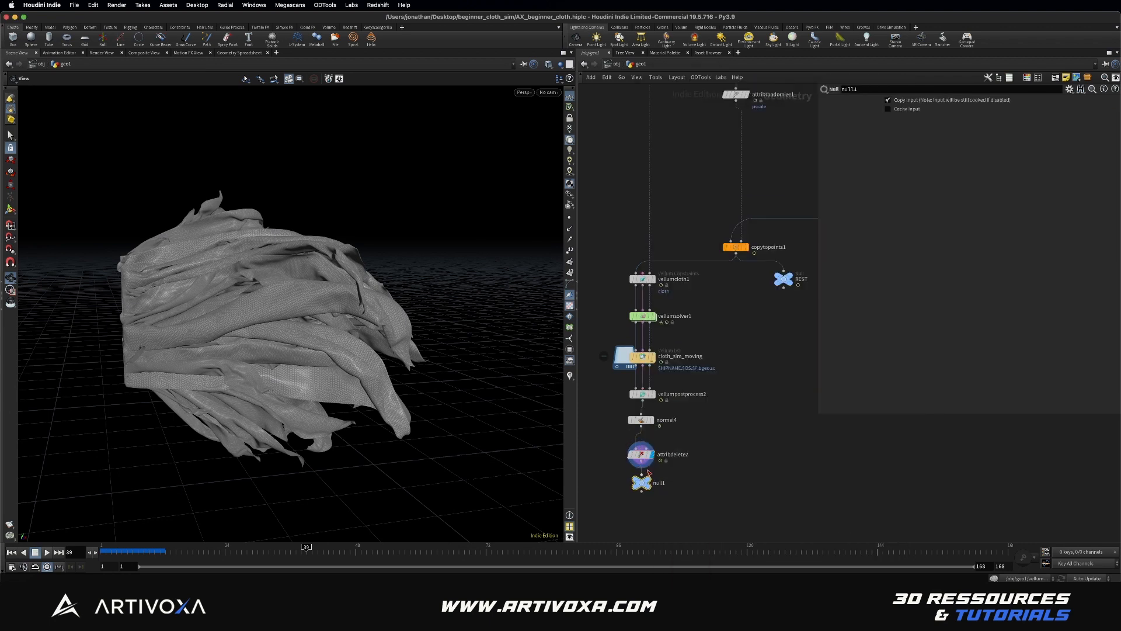
double_click(657, 485)
text(RNDR_CLOTH)
key(Return)
Add a Merge node combining the pole's render null with RNDR_CLOTH, and display the pole and cloth together
scroll(654, 467, down, 3)
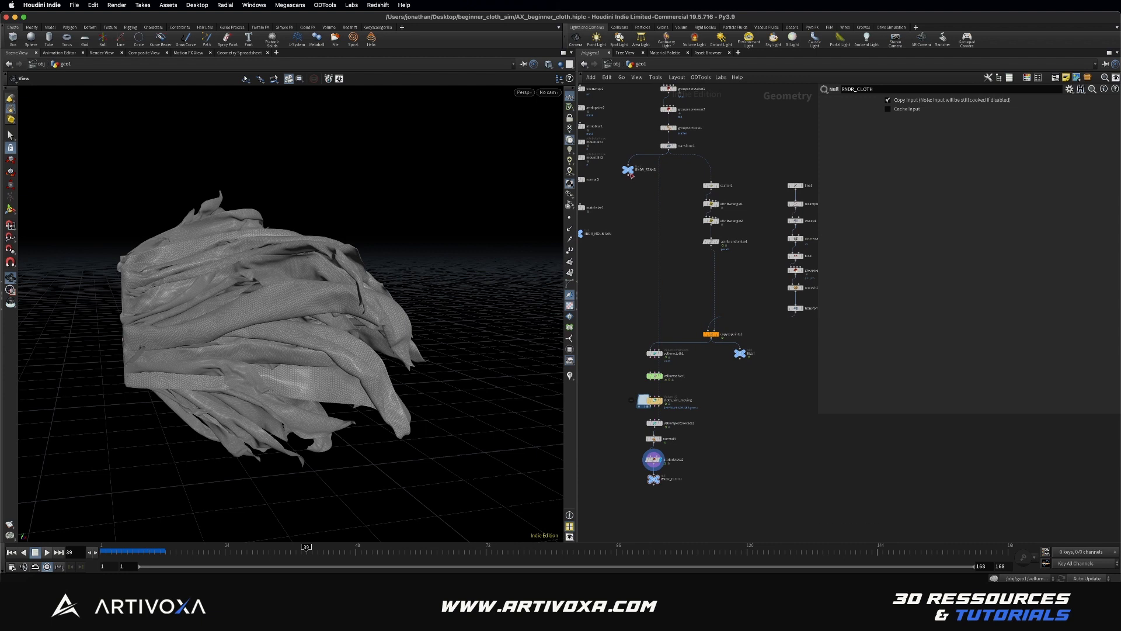
middle_drag(629, 187, 616, 191)
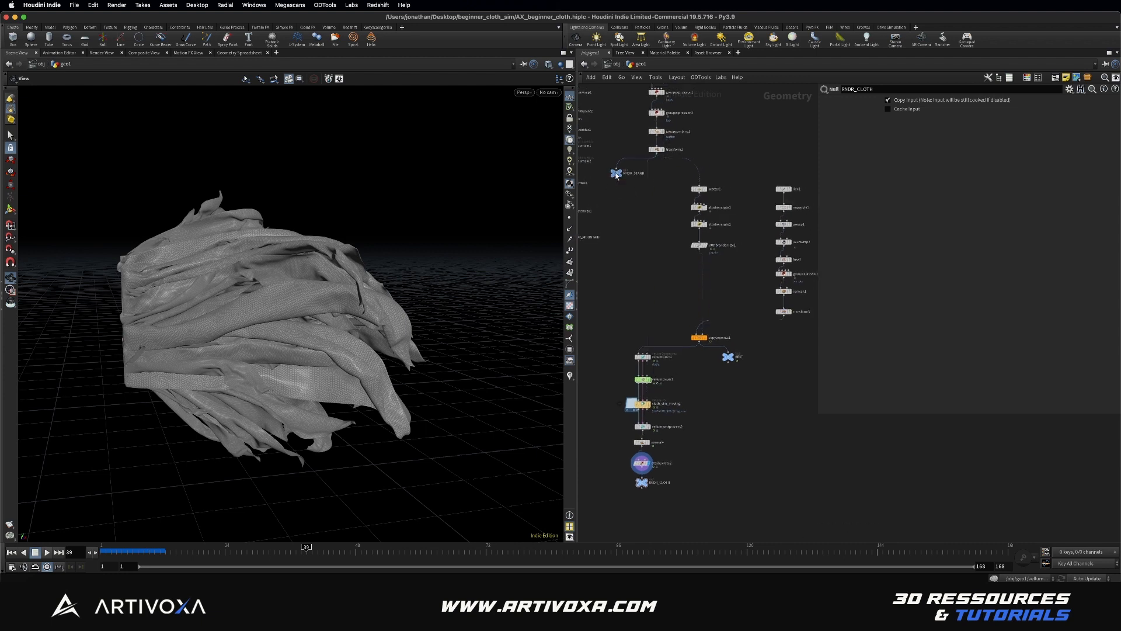
key(Tab)
text(mer)
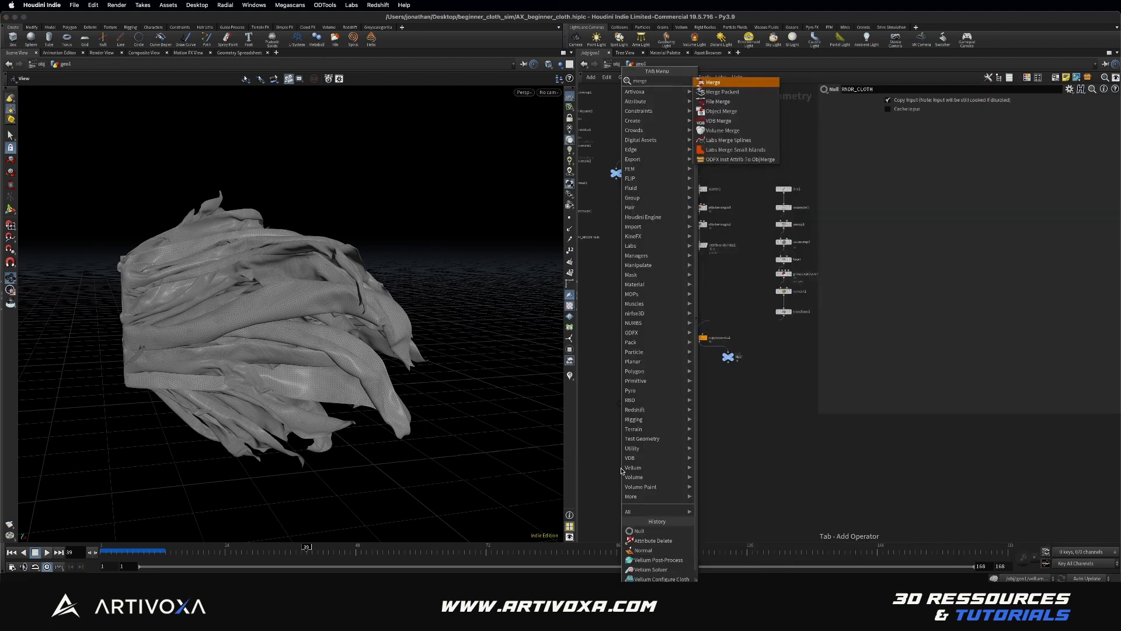
key(Return)
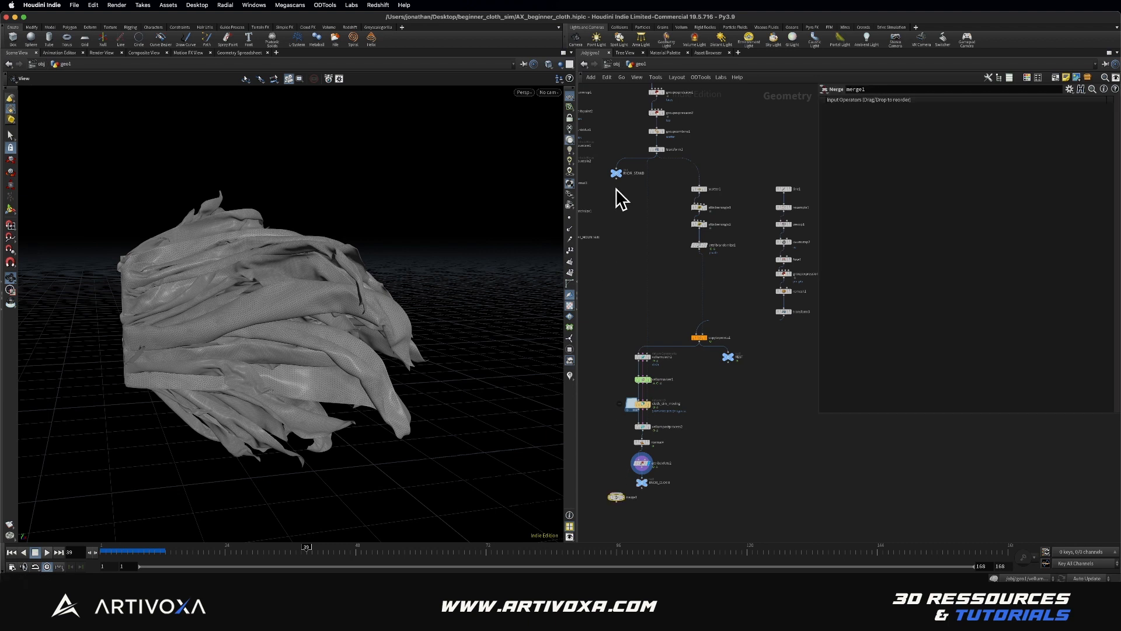
click(620, 173)
shift+drag(678, 481, 616, 494)
click(623, 498)
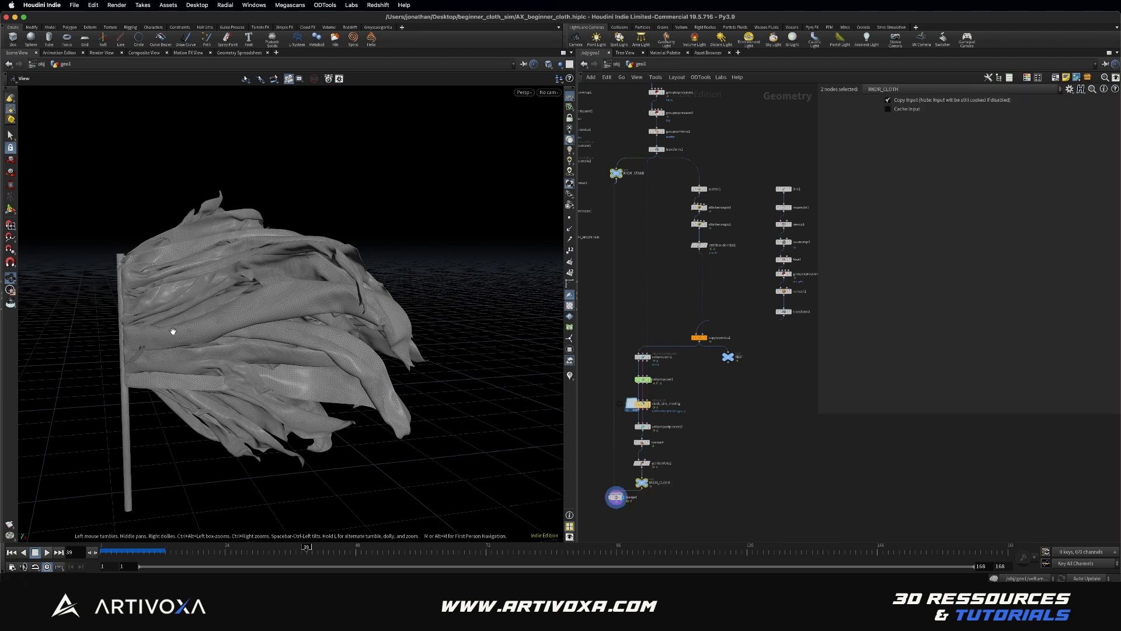
scroll(174, 331, down, 3)
drag(175, 333, 215, 308)
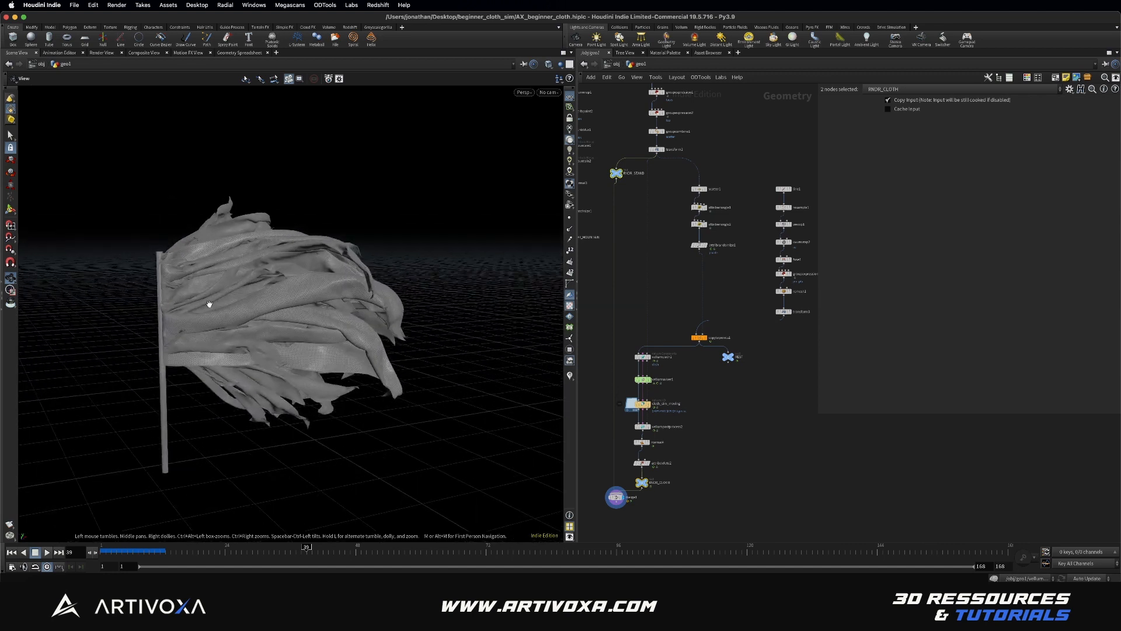